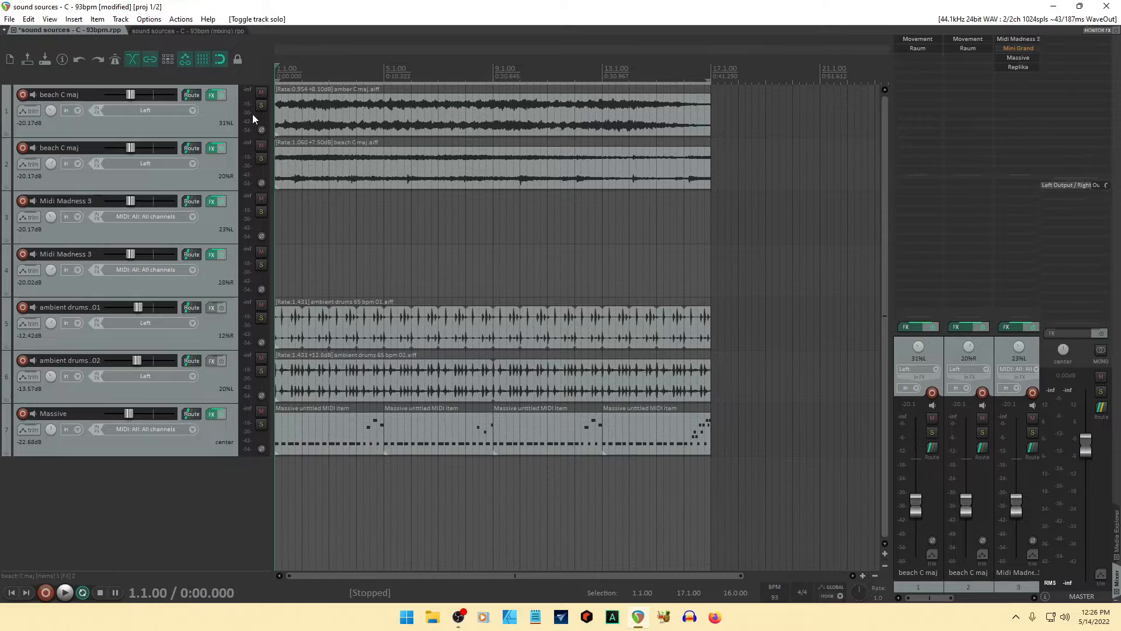
- Play the first "beach C maj" track soloed and open its effects chain
{"action": "left_click", "coordinate": [262, 106]}
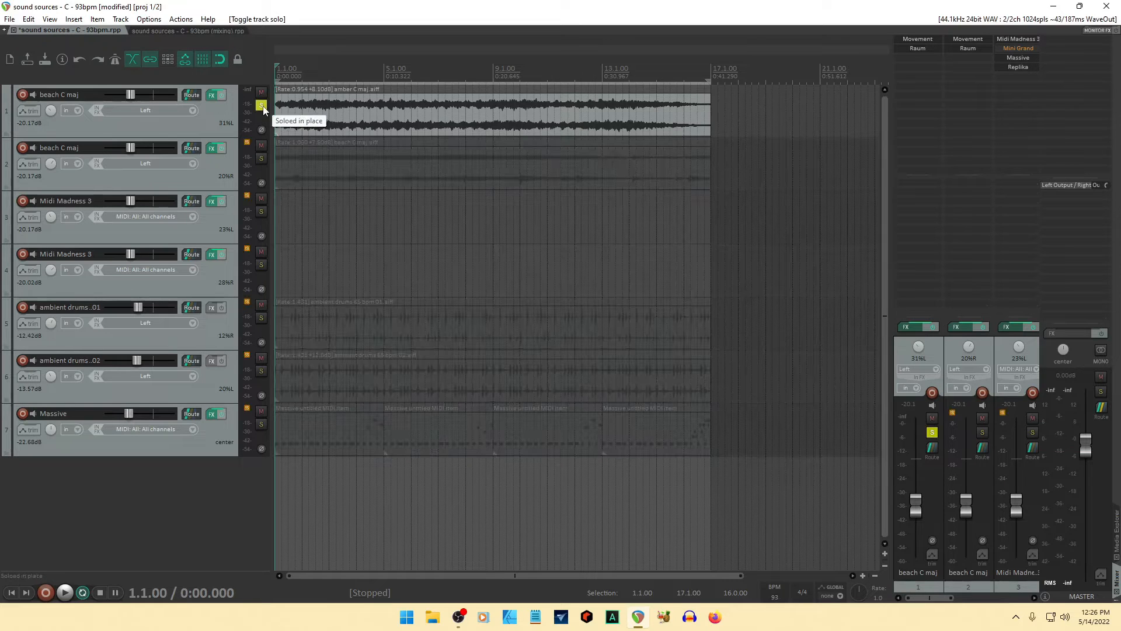
{"action": "key", "text": "space"}
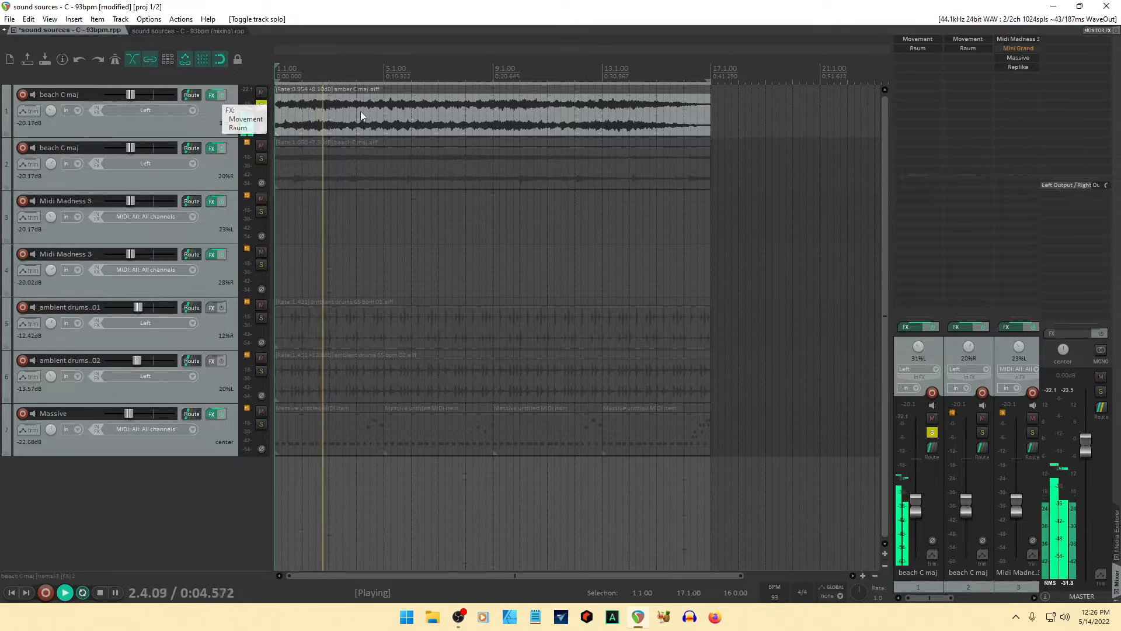
{"action": "left_click", "coordinate": [213, 95]}
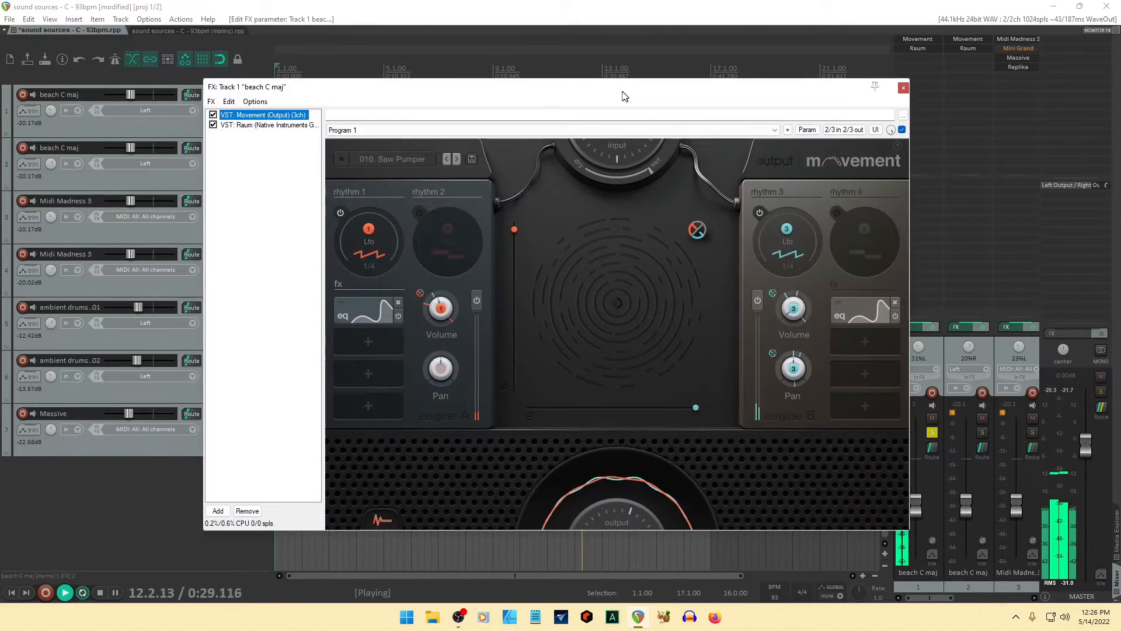
- Audition a 1/8 rate for rhythm 3 in Movement, then restore the rate to 1/4
{"action": "left_click", "coordinate": [784, 266]}
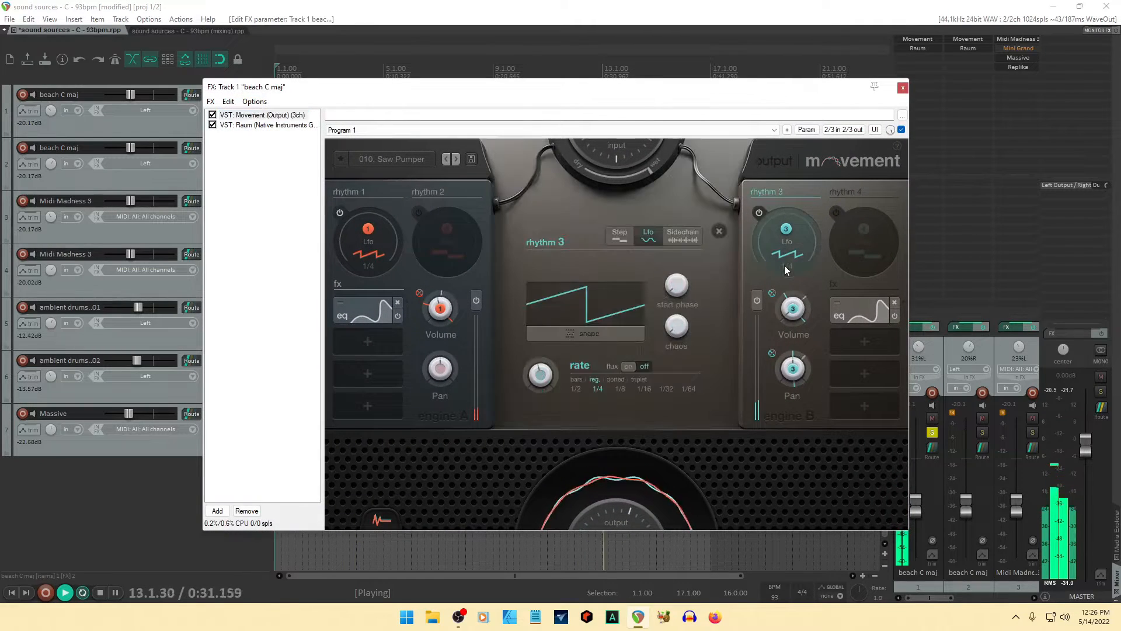
{"action": "left_click", "coordinate": [621, 390]}
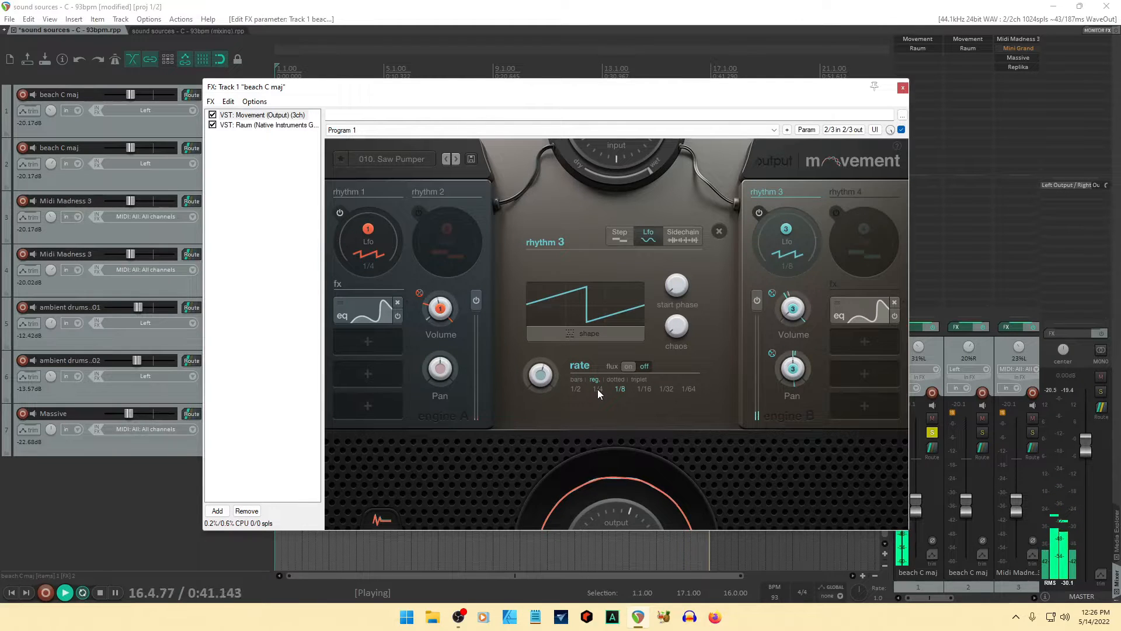
{"action": "left_click", "coordinate": [597, 388]}
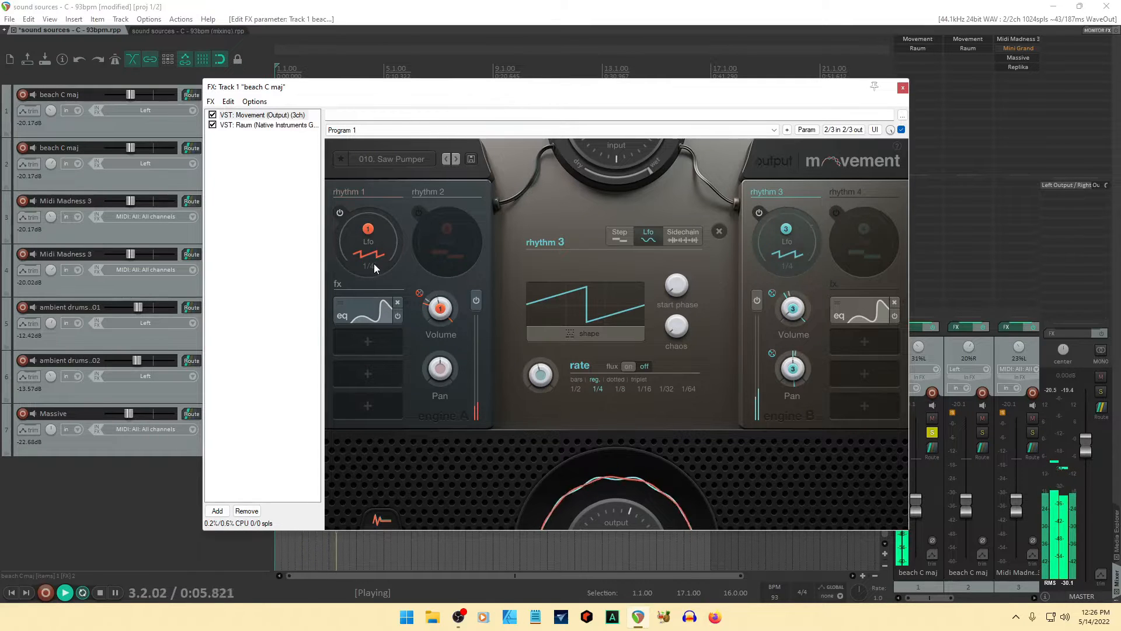
- Audition 1/8 and dotted rates for rhythm 1 in Movement, then return it to a regular 1/4 rate
{"action": "left_click", "coordinate": [374, 264]}
{"action": "left_click", "coordinate": [622, 390]}
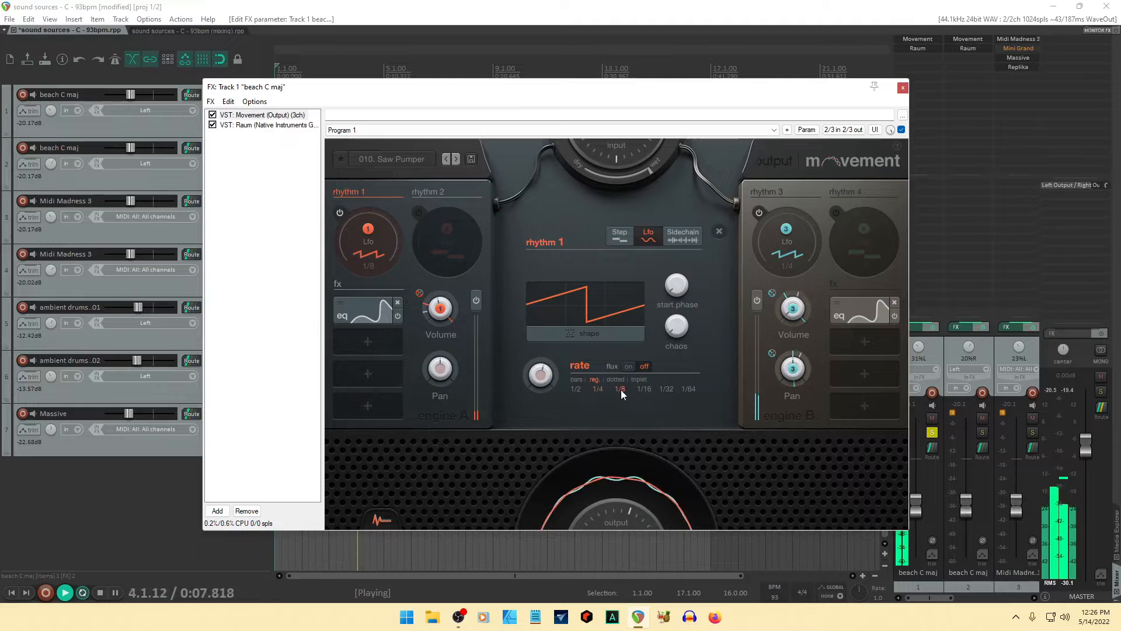
{"action": "left_click", "coordinate": [595, 390]}
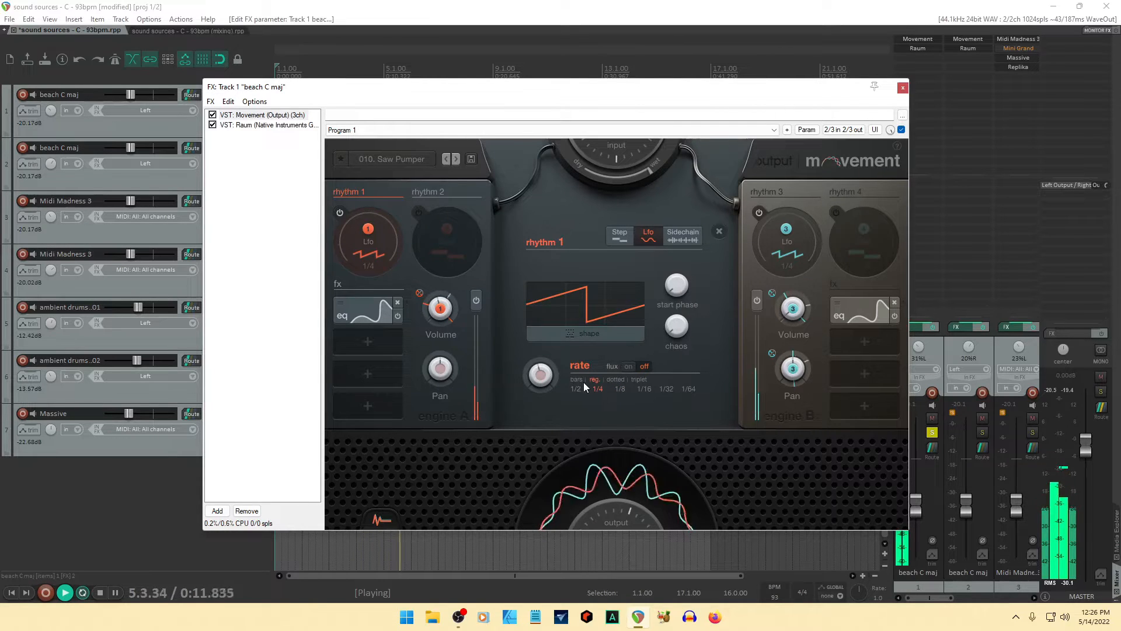
{"action": "left_click", "coordinate": [617, 379]}
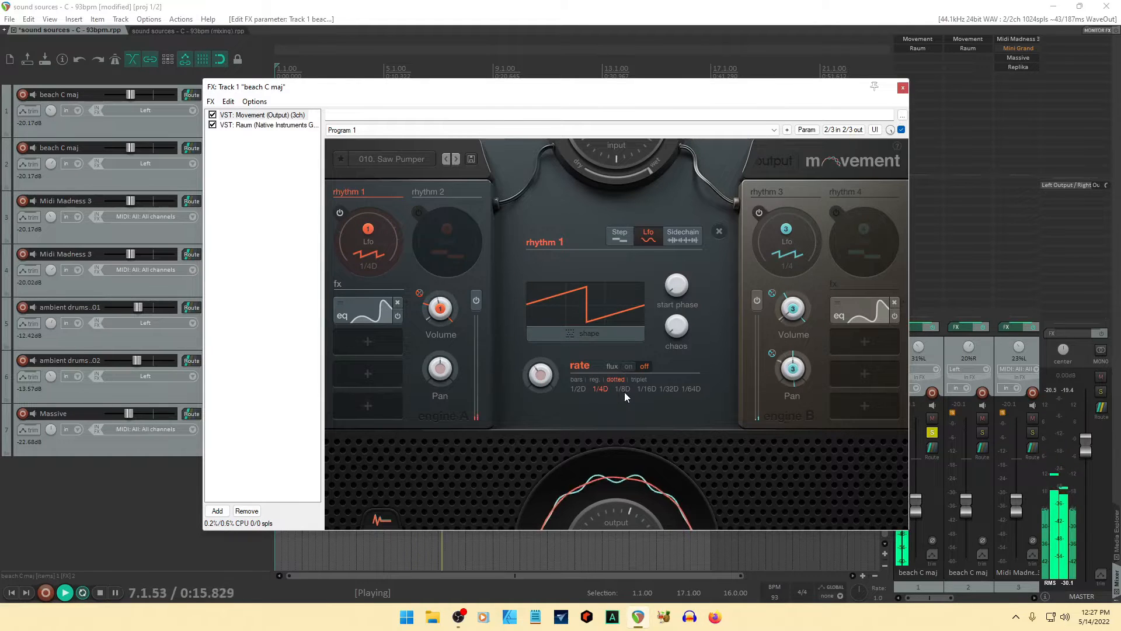
{"action": "left_click", "coordinate": [637, 379]}
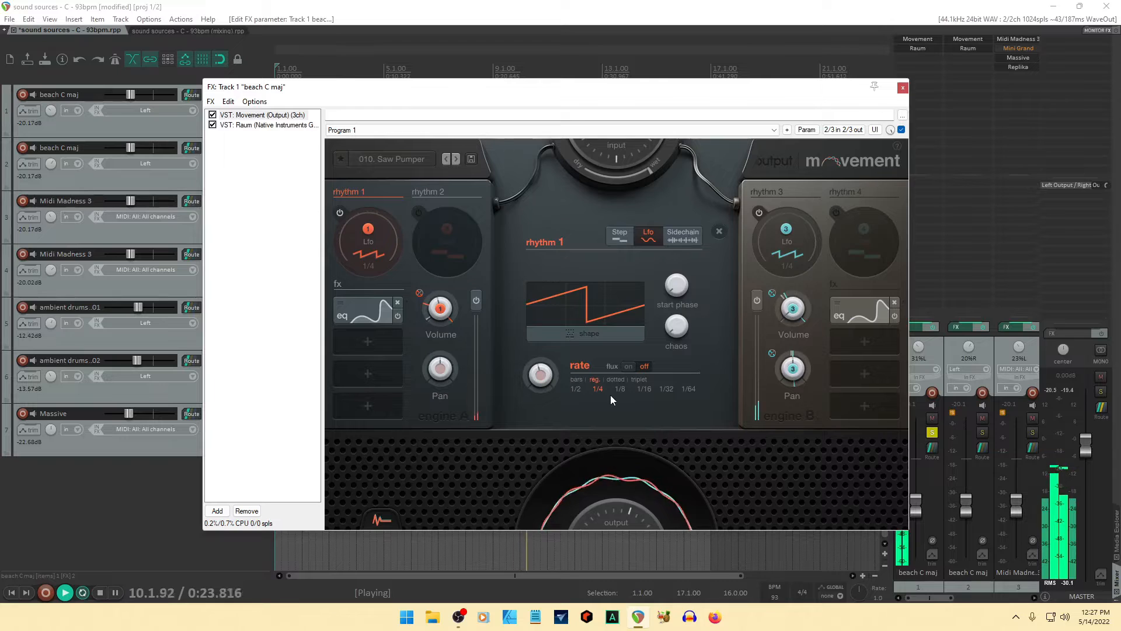
{"action": "left_click", "coordinate": [363, 268]}
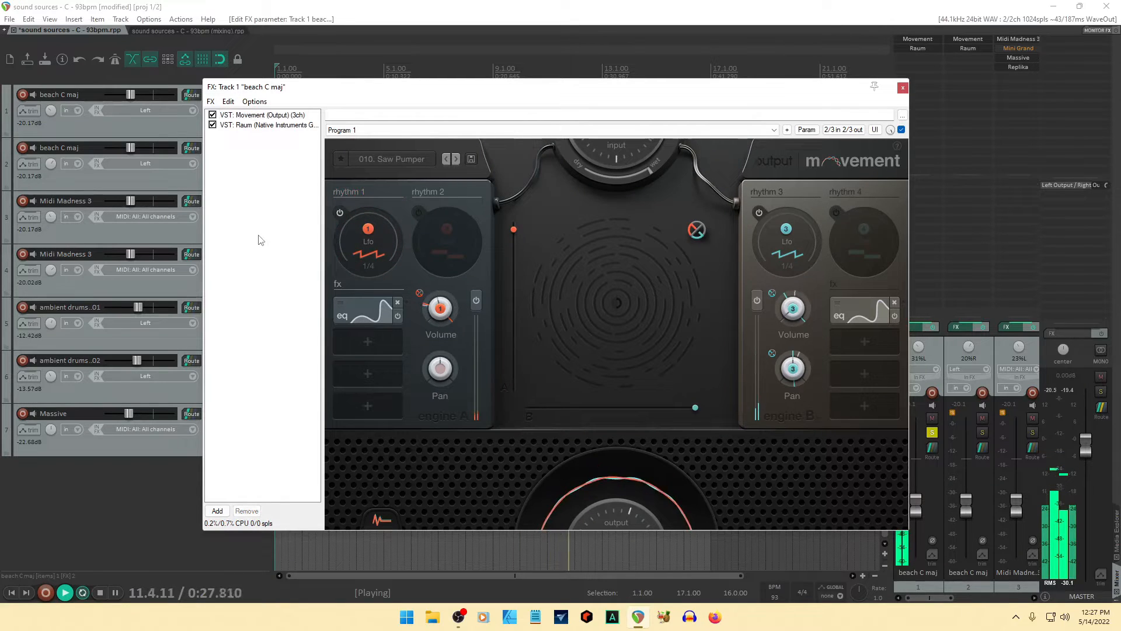
{"action": "left_click", "coordinate": [217, 511]}
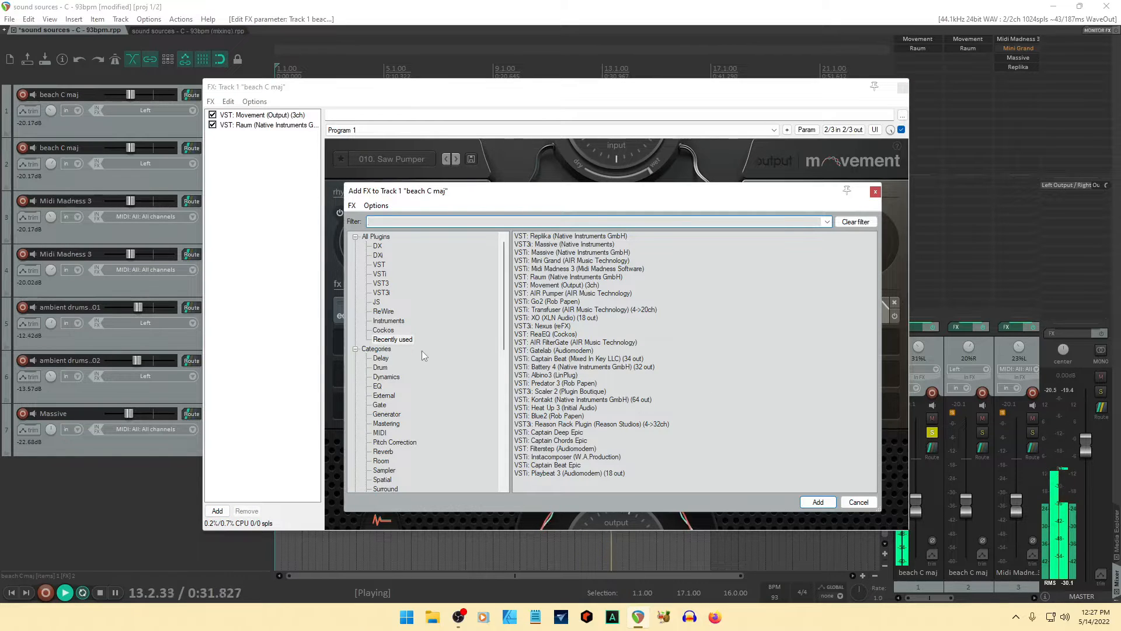
{"action": "left_click", "coordinate": [380, 265]}
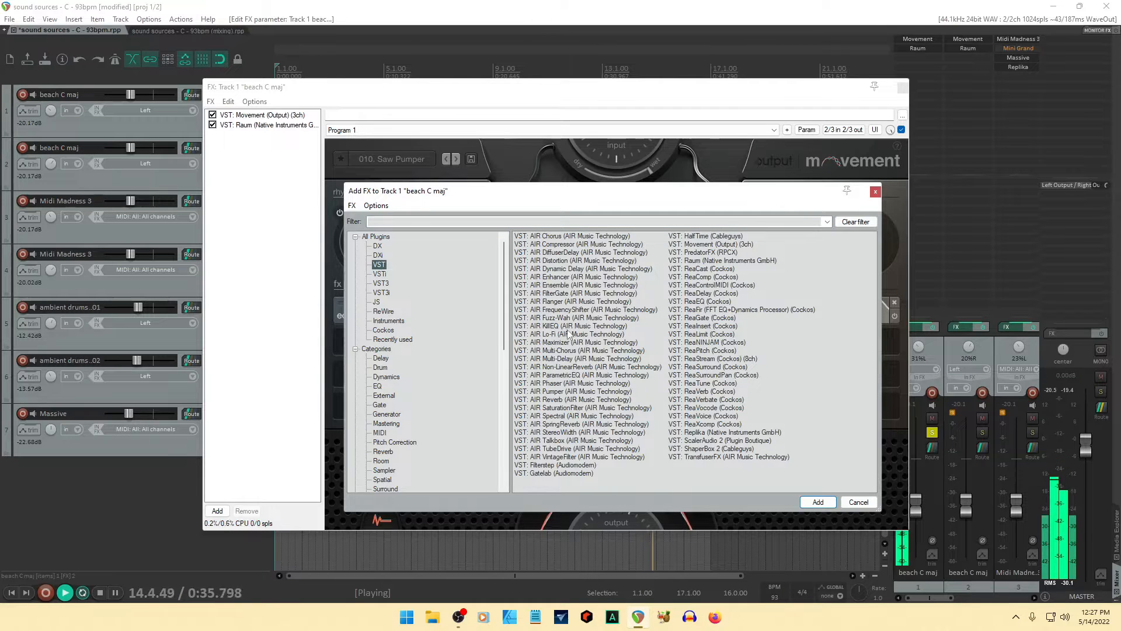
{"action": "left_click", "coordinate": [555, 293]}
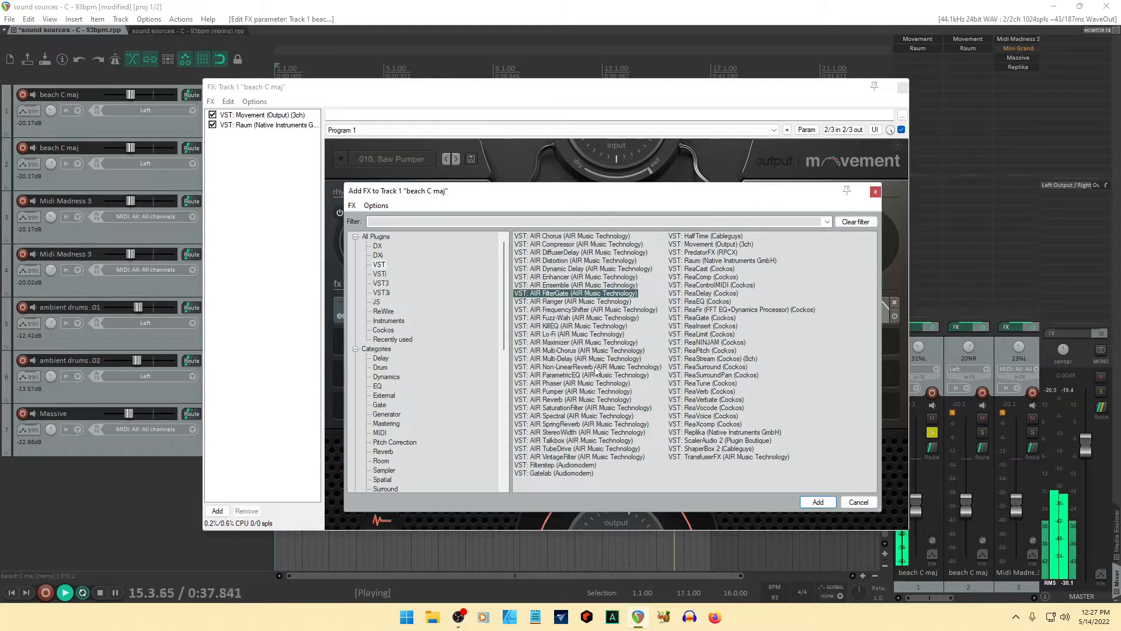
- Bypass Movement and Raum on the first track and add the AIR FilterGate plugin to its effects chain
{"action": "left_click", "coordinate": [212, 115]}
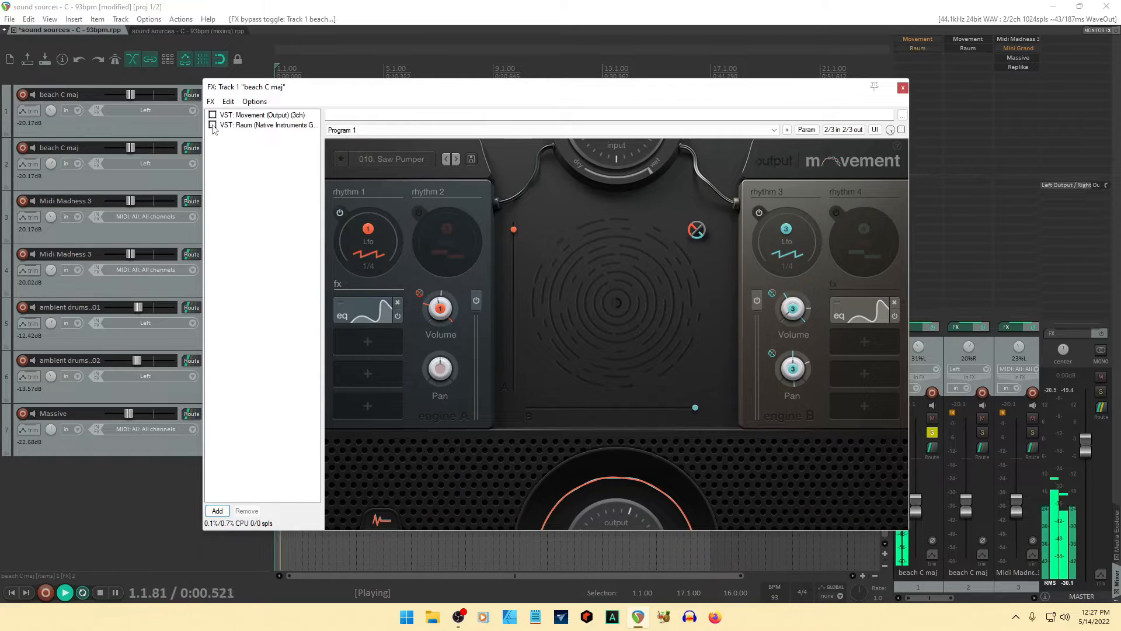
{"action": "left_click", "coordinate": [217, 511]}
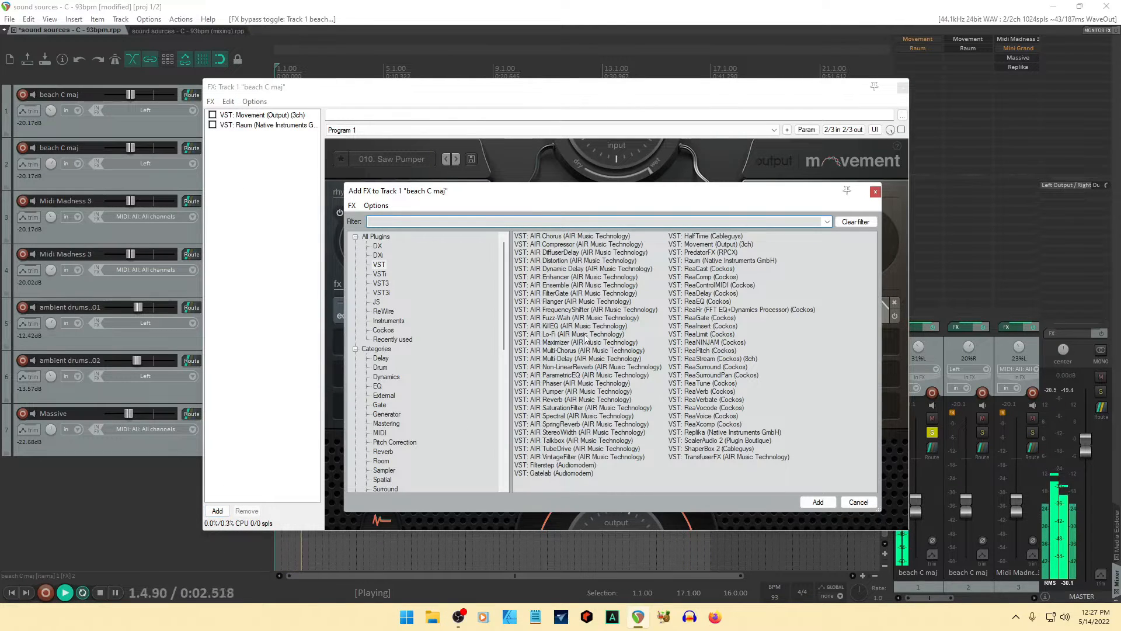
{"action": "left_click", "coordinate": [560, 295]}
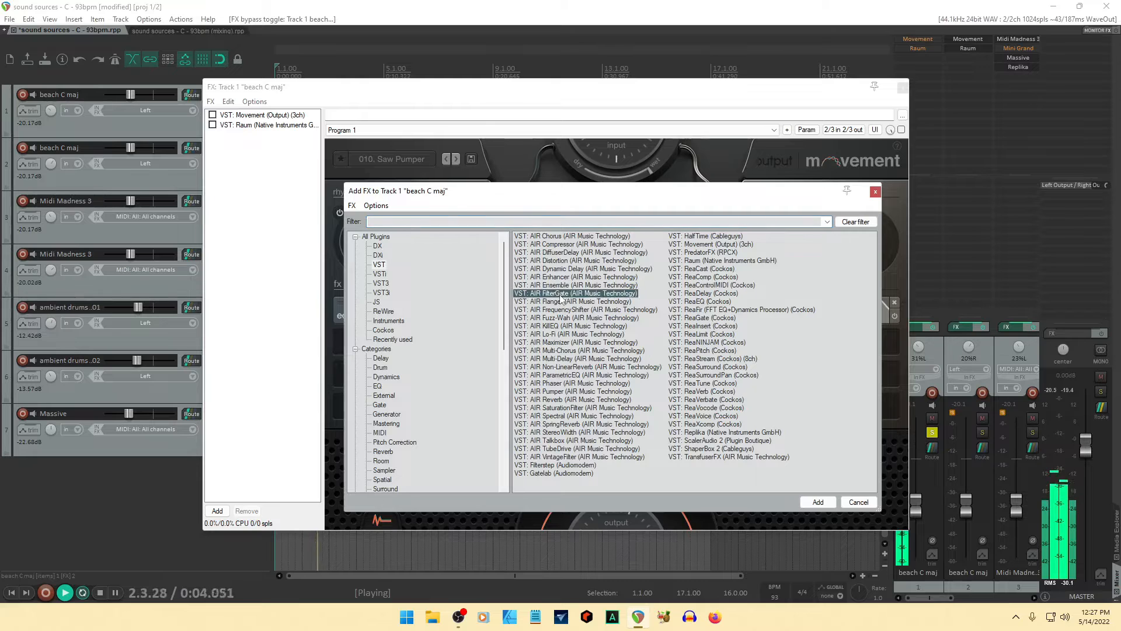
{"action": "left_click", "coordinate": [826, 505]}
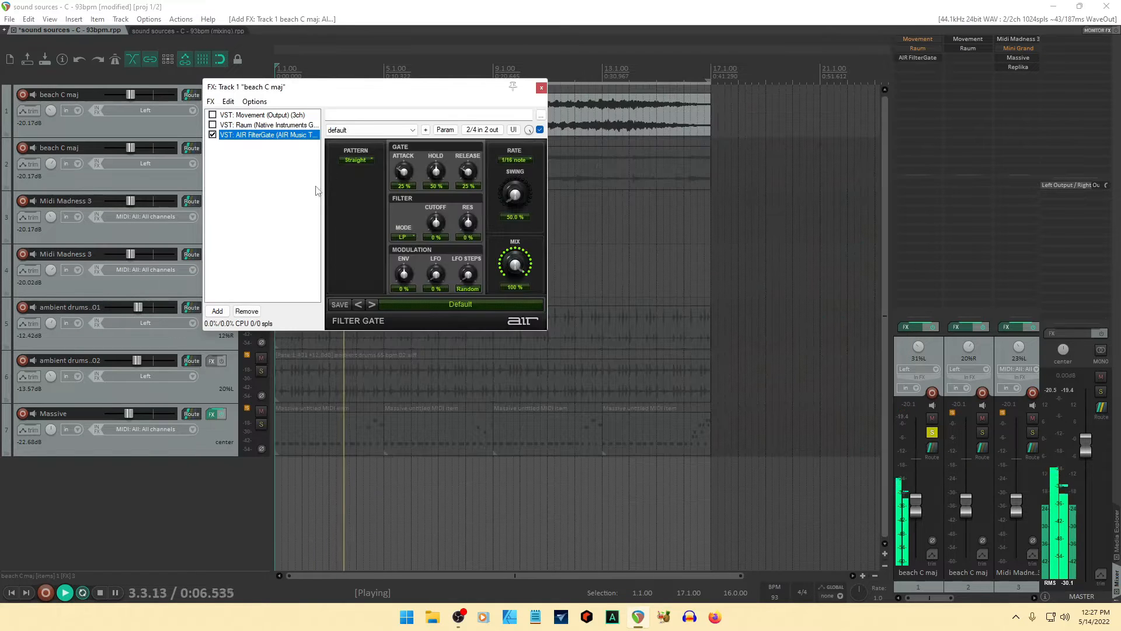
{"action": "left_click_drag", "start_coordinate": [421, 93], "coordinate": [607, 187]}
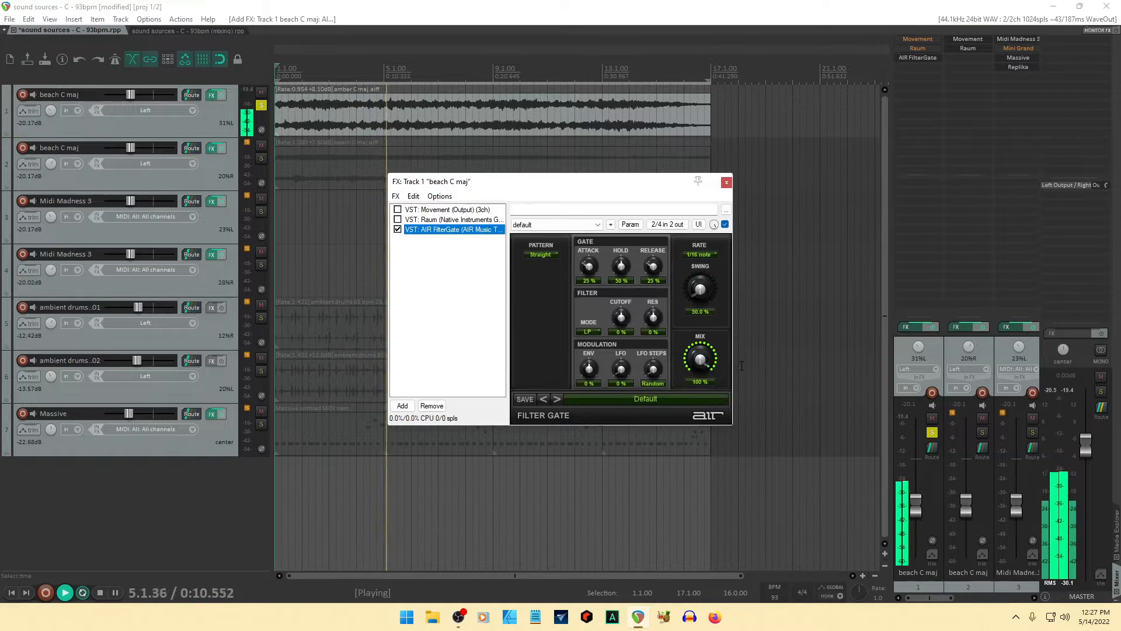
- Load the "09 Moving Pulse" preset in FilterGate and set the swing to 52.3 %
{"action": "left_click", "coordinate": [642, 399]}
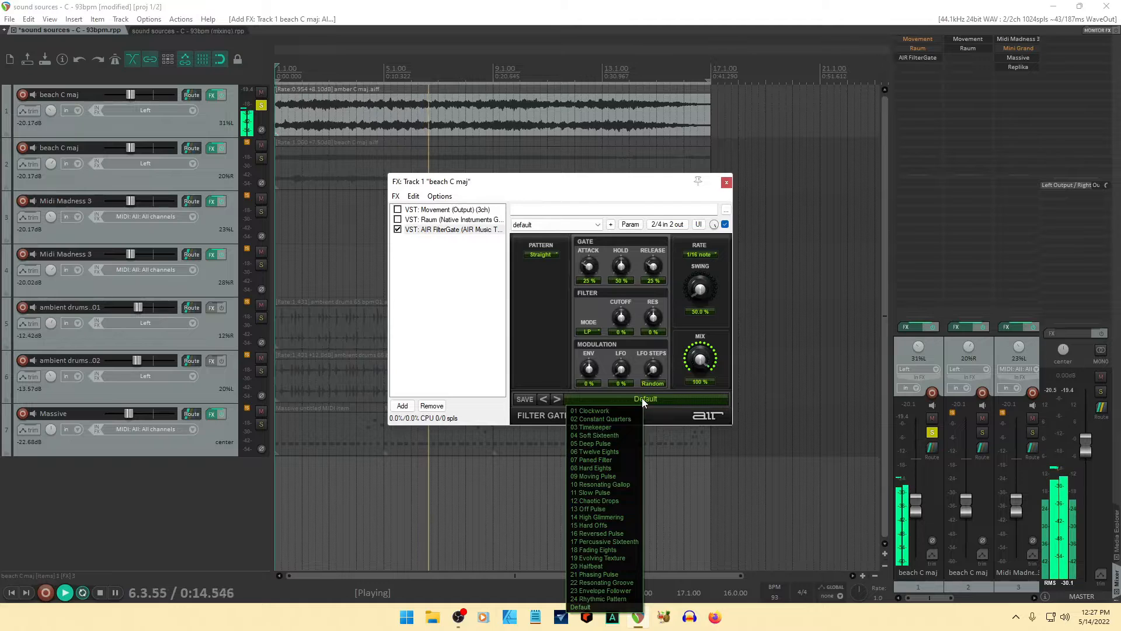
{"action": "left_click", "coordinate": [601, 474]}
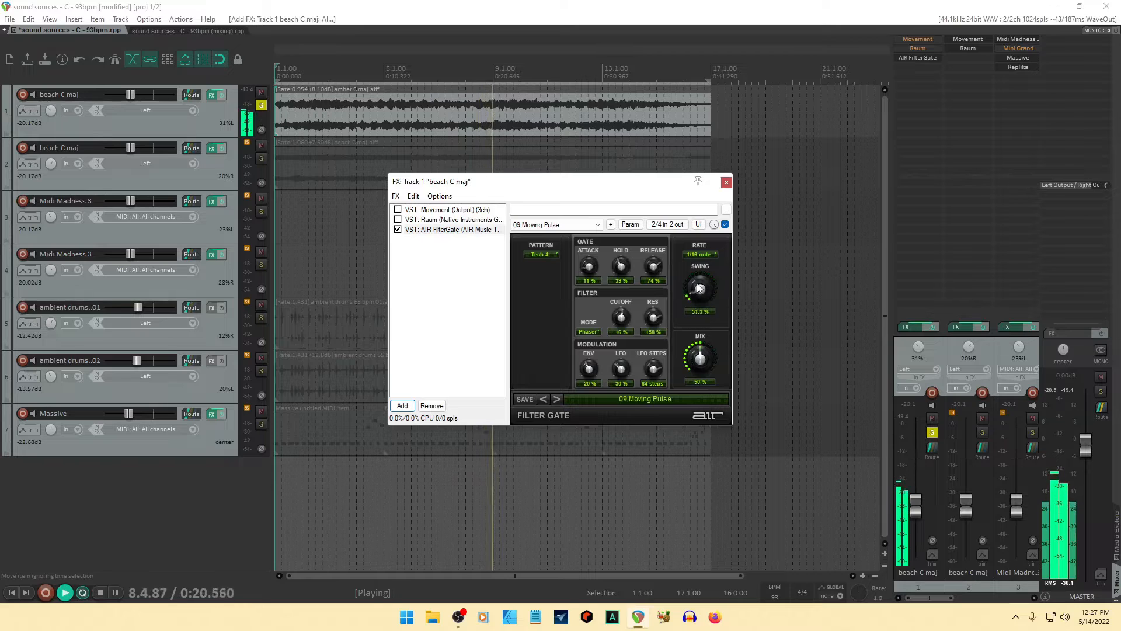
{"action": "left_click_drag", "start_coordinate": [698, 288], "coordinate": [697, 279]}
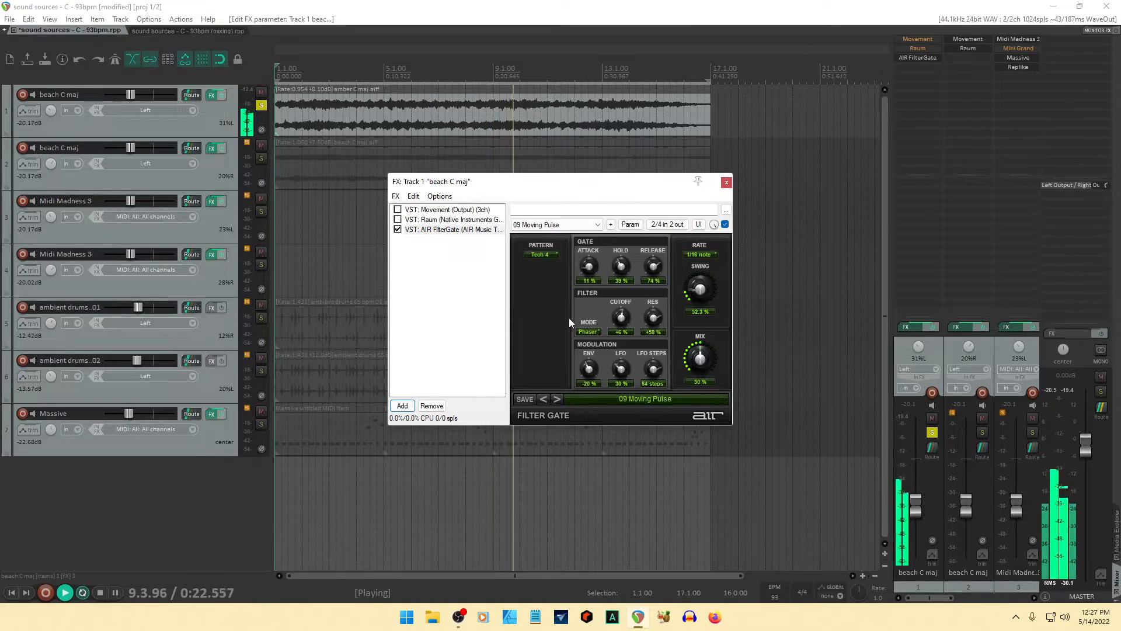
- Set FilterGate's pattern to Trance 2 and its mix to 81 %
{"action": "left_click", "coordinate": [555, 254]}
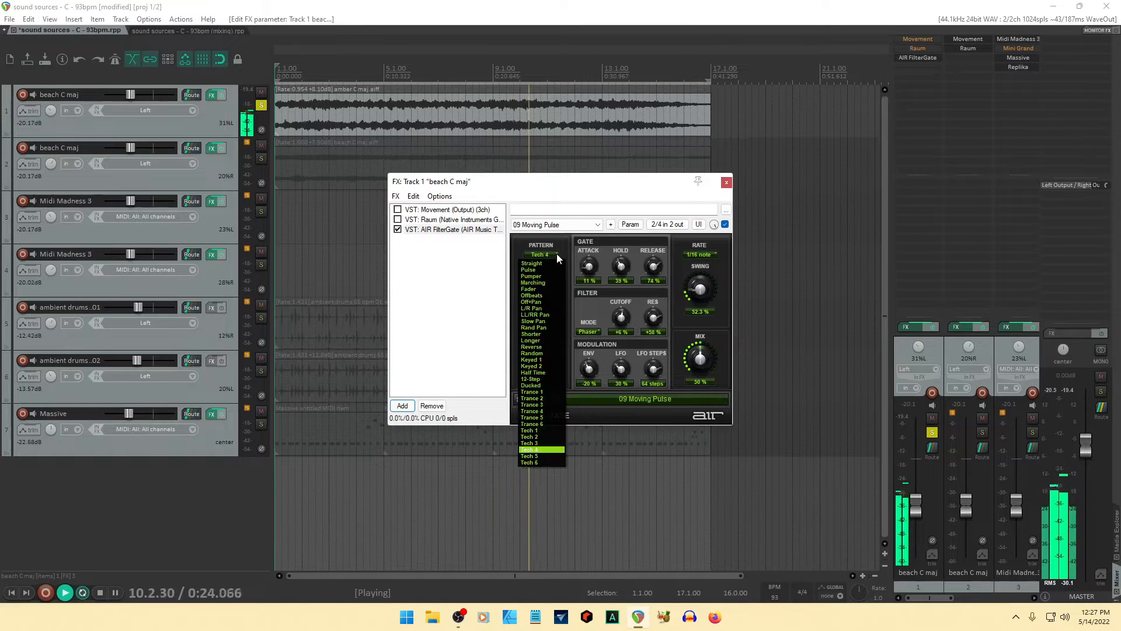
{"action": "left_click", "coordinate": [531, 397]}
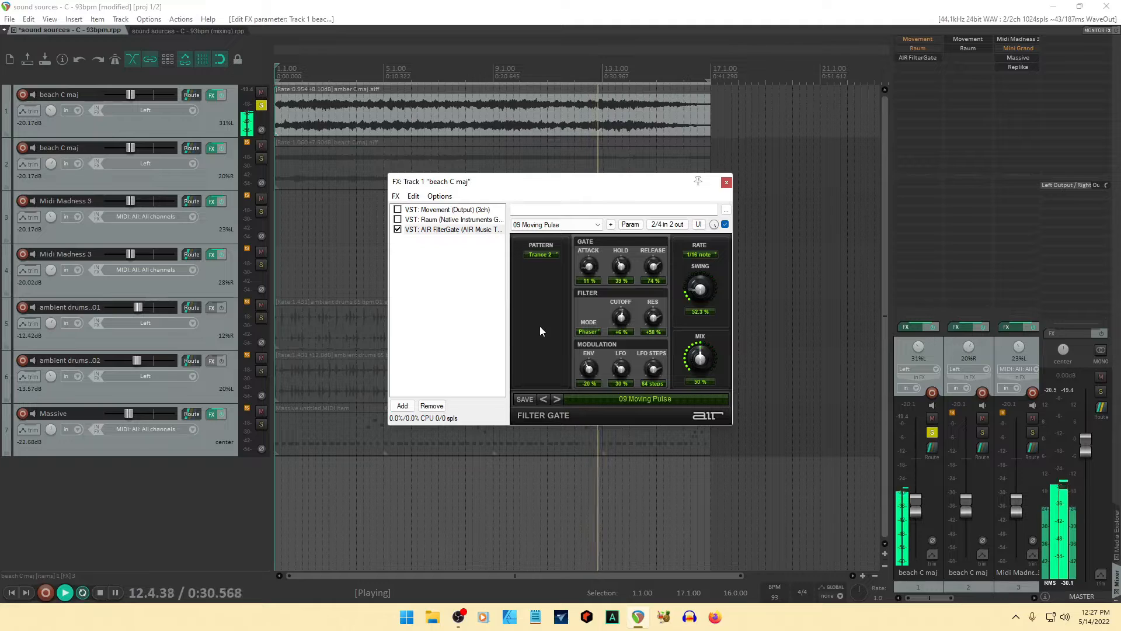
{"action": "left_click_drag", "start_coordinate": [702, 365], "coordinate": [705, 270]}
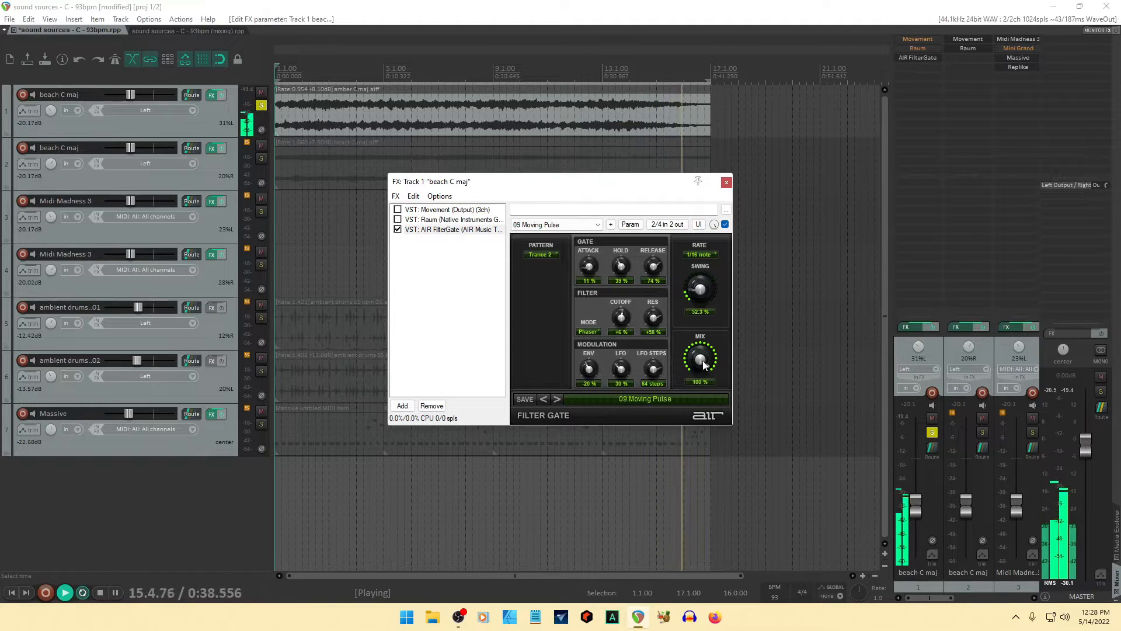
{"action": "left_click_drag", "start_coordinate": [701, 368], "coordinate": [696, 378]}
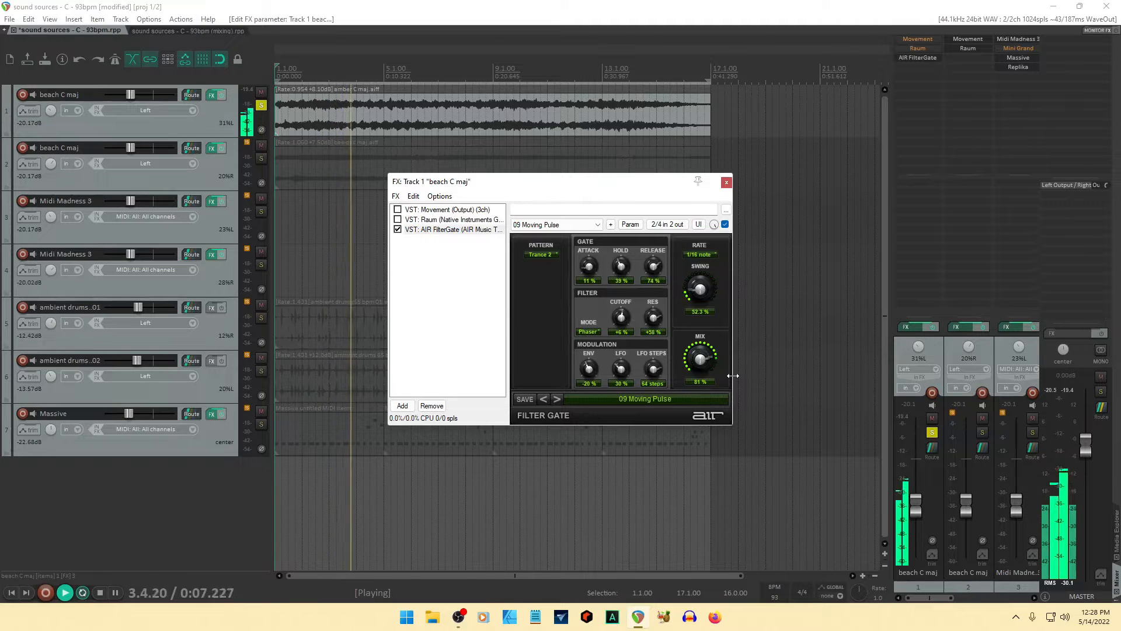
- Compare the sound with FilterGate bypassed, then place Raum after FilterGate in the chain and enable it
{"action": "left_click", "coordinate": [398, 230]}
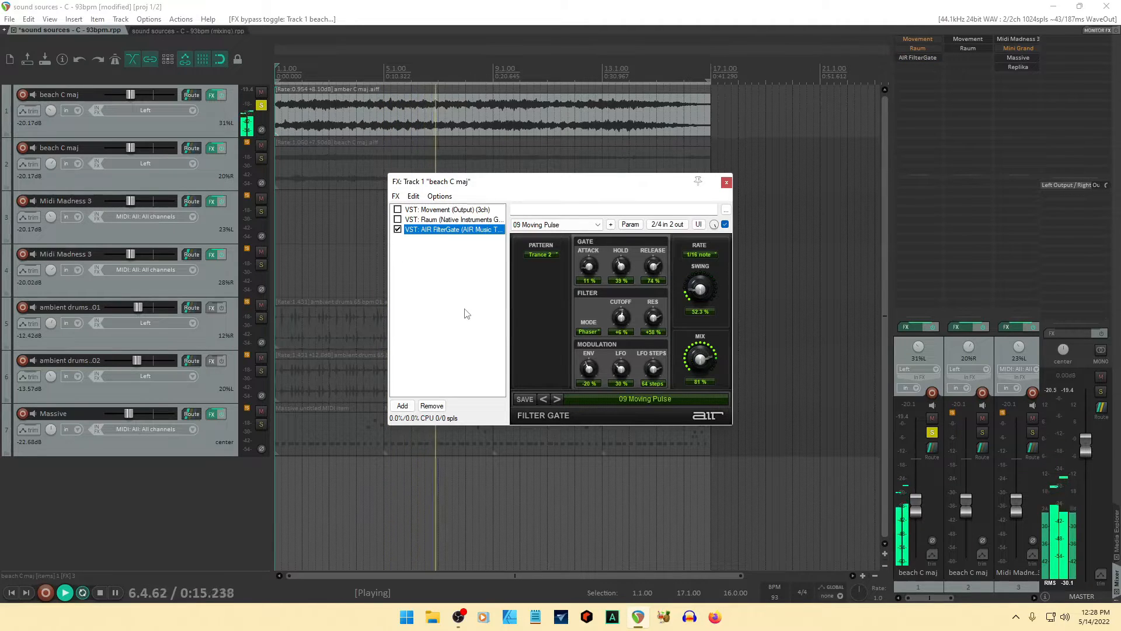
{"action": "left_click_drag", "start_coordinate": [439, 219], "coordinate": [402, 237]}
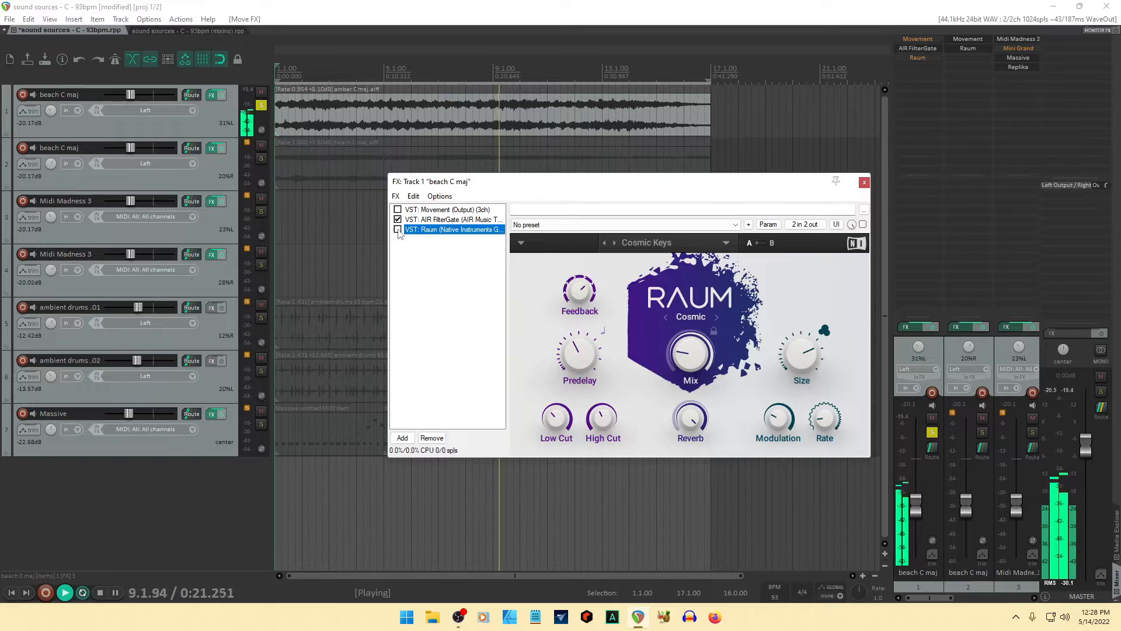
{"action": "left_click", "coordinate": [397, 229]}
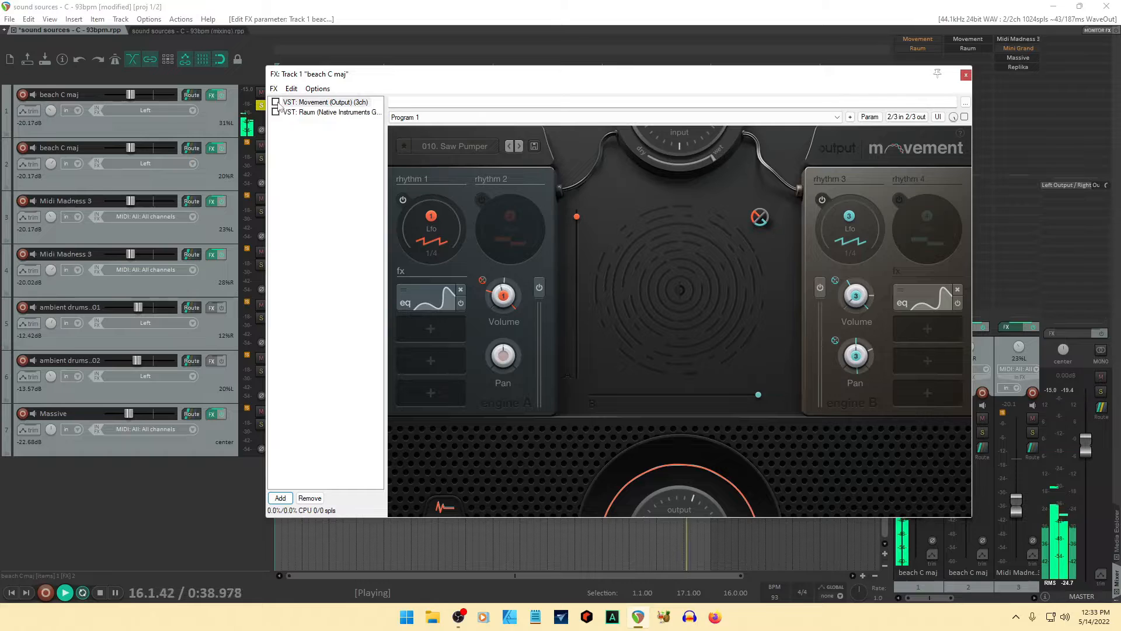
- Re-enable Movement and Raum on the first track and close its effects chain
{"action": "left_click", "coordinate": [275, 103]}
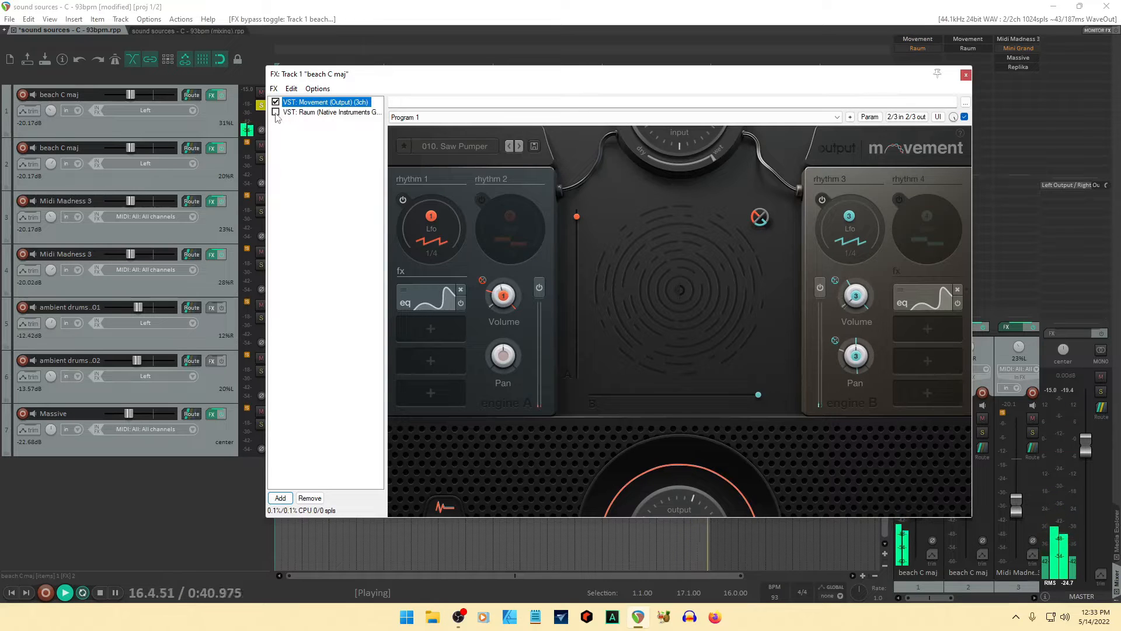
{"action": "left_click", "coordinate": [276, 112]}
{"action": "left_click_drag", "start_coordinate": [738, 80], "coordinate": [703, 103]}
{"action": "left_click", "coordinate": [929, 97]}
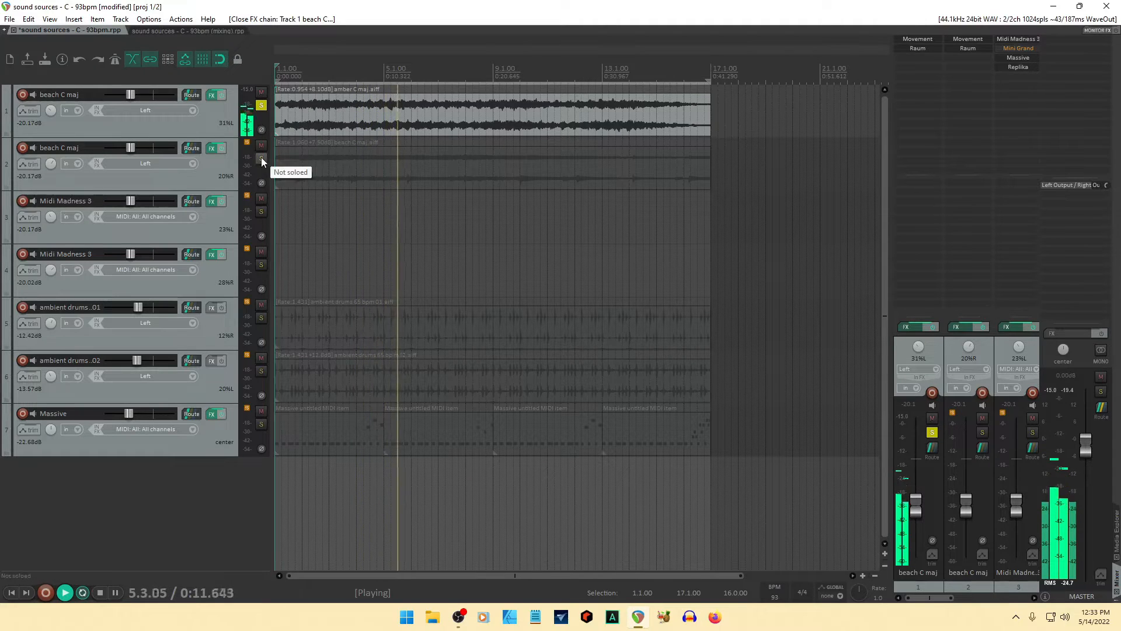
- Rename the first track as "amber C maj"
{"action": "left_click", "coordinate": [50, 93]}
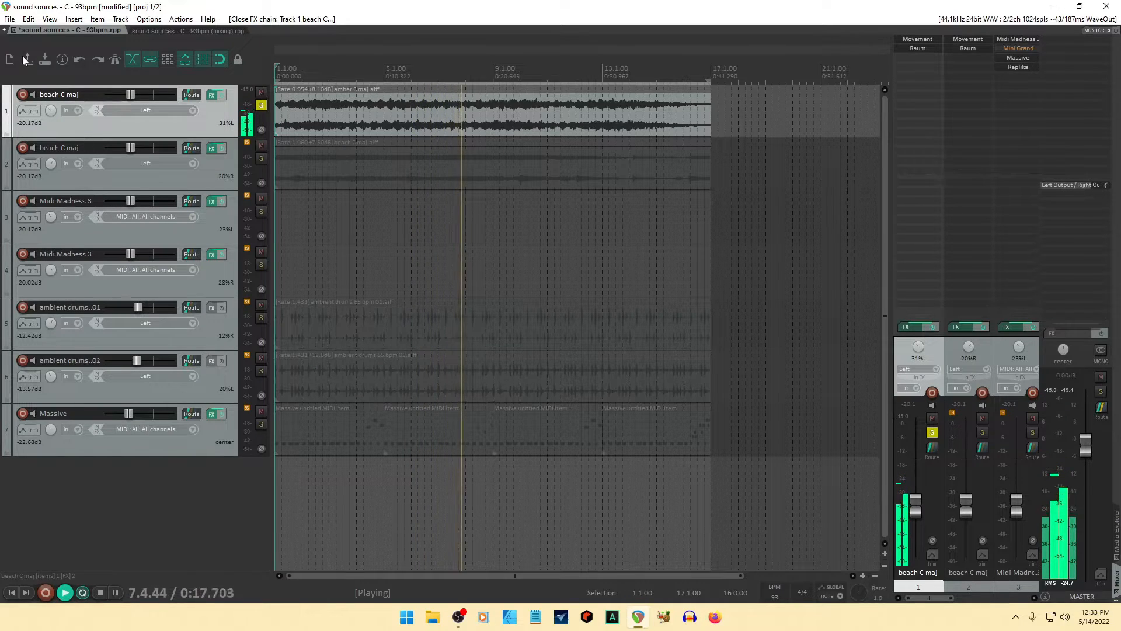
{"action": "double_click", "coordinate": [59, 94]}
{"action": "key", "text": "Right"}
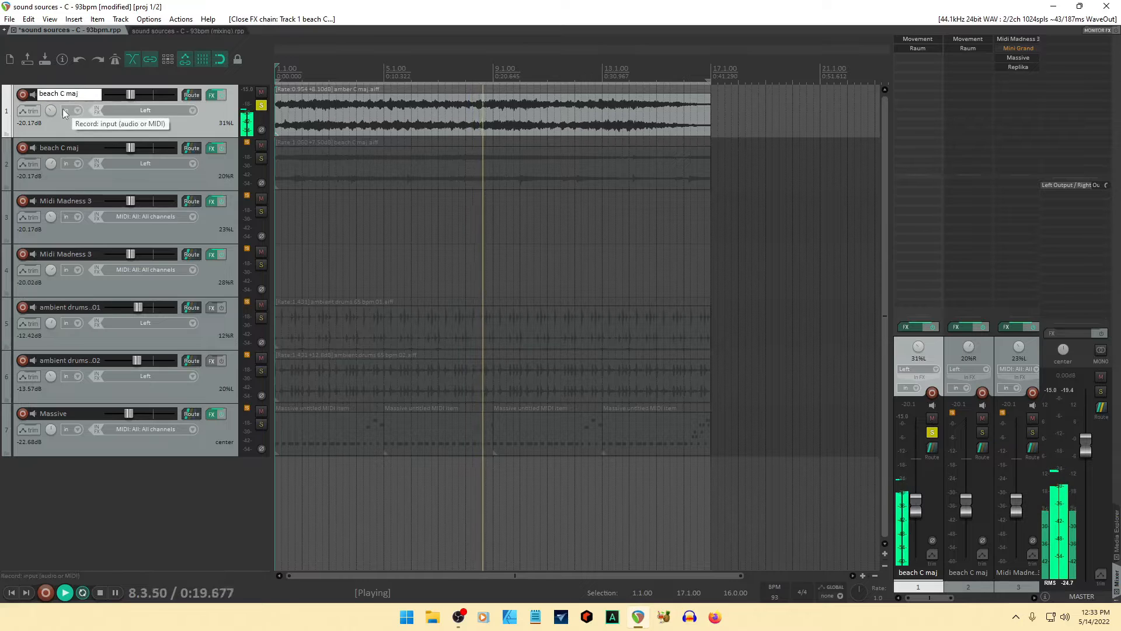
{"action": "key", "text": "BackSpace"}
{"action": "key", "text": "BackSpace"}
{"action": "key", "text": "BackSpace"}
{"action": "key", "text": "BackSpace"}
{"action": "key", "text": "BackSpace"}
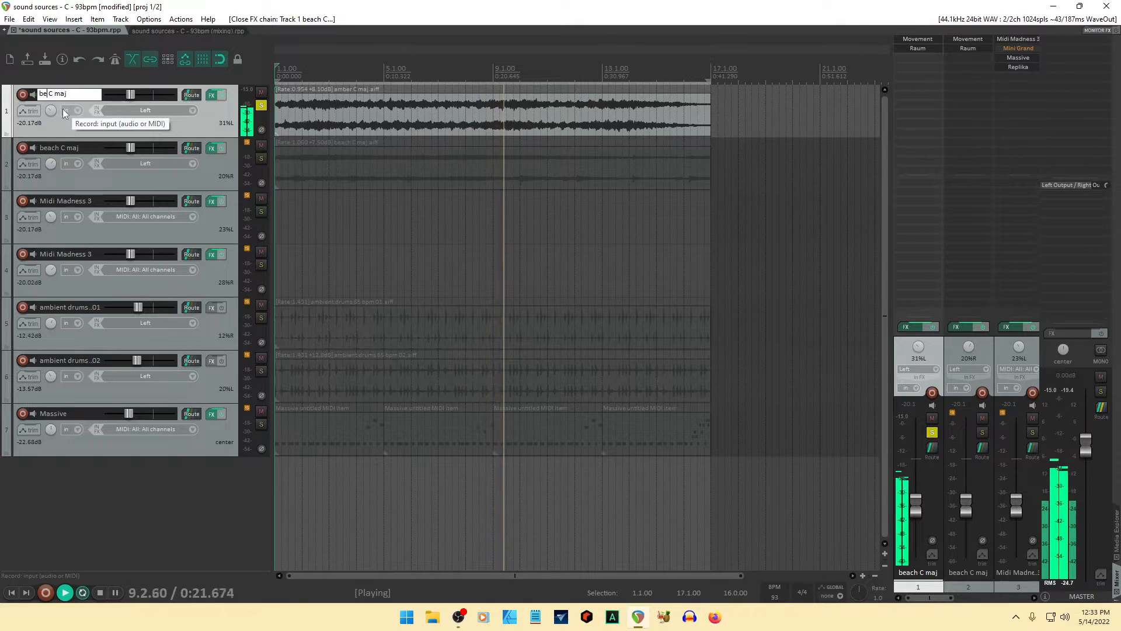
{"action": "type", "text": "amber"}
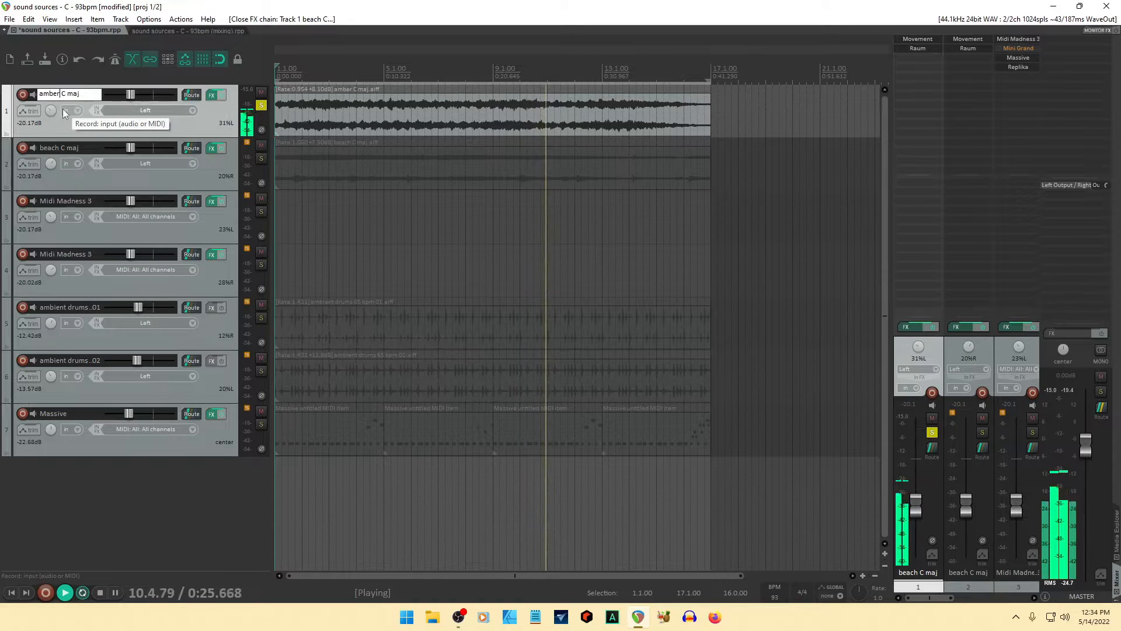
{"action": "key", "text": "Return"}
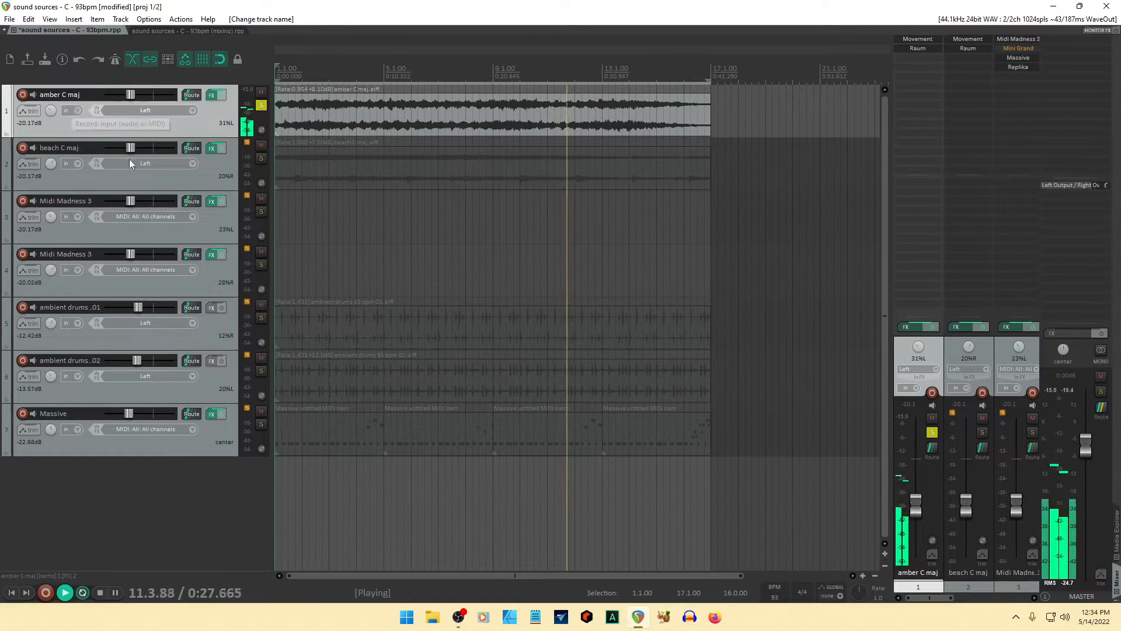
- Add the beach C maj, both ambient drums and Massive tracks to the soloed playback, one after another
{"action": "left_click", "coordinate": [261, 160]}
{"action": "left_click", "coordinate": [262, 159]}
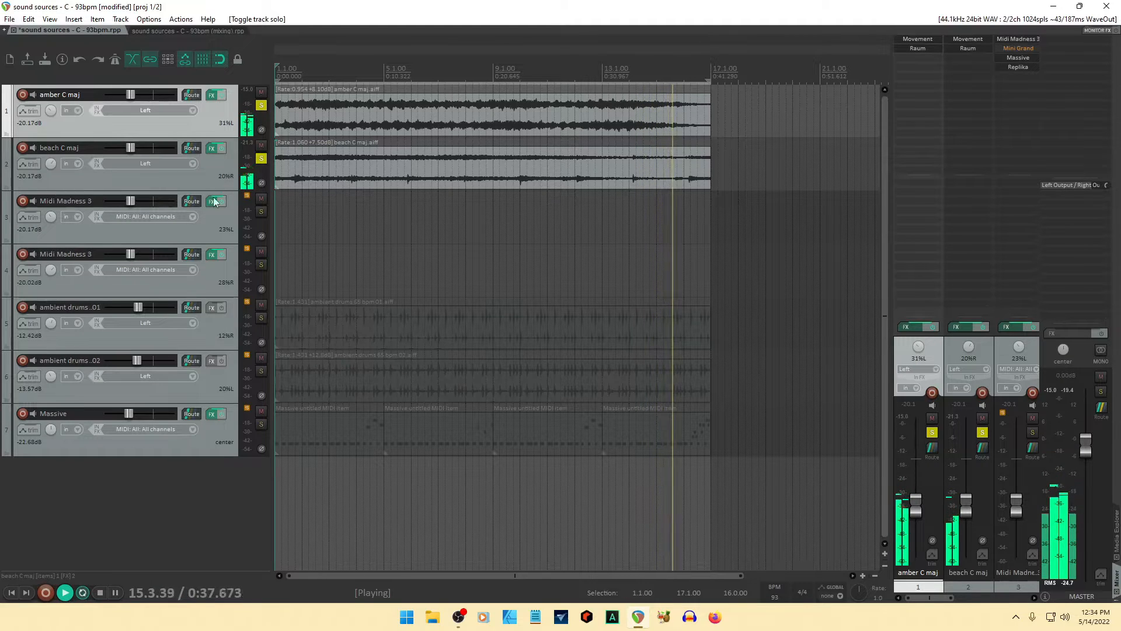
{"action": "left_click", "coordinate": [261, 318]}
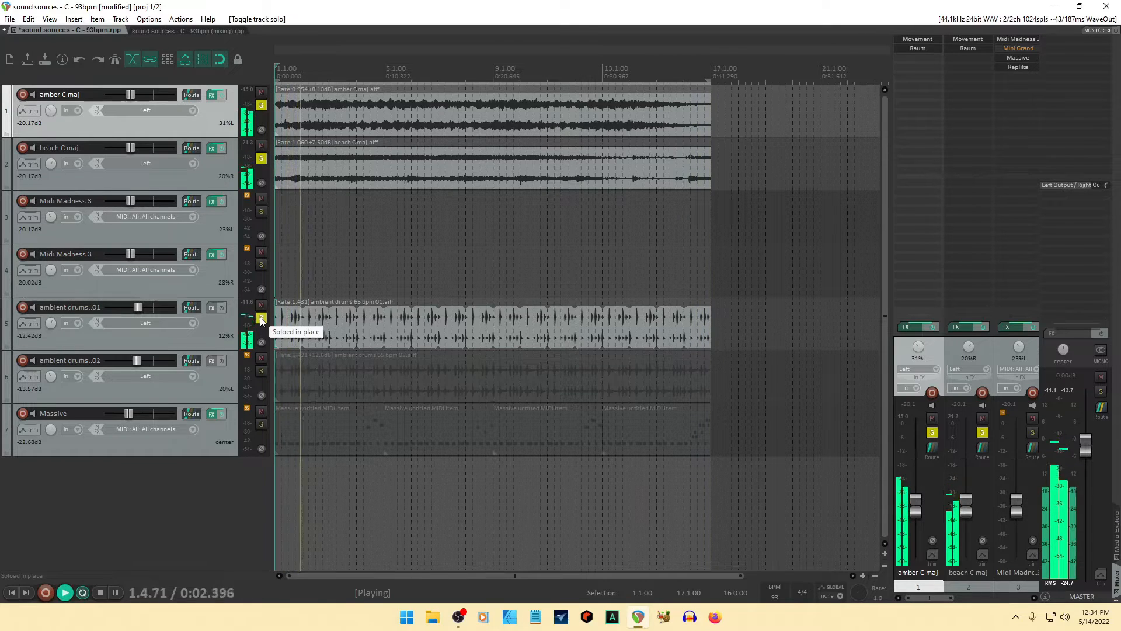
{"action": "left_click", "coordinate": [261, 371]}
{"action": "left_click", "coordinate": [261, 371]}
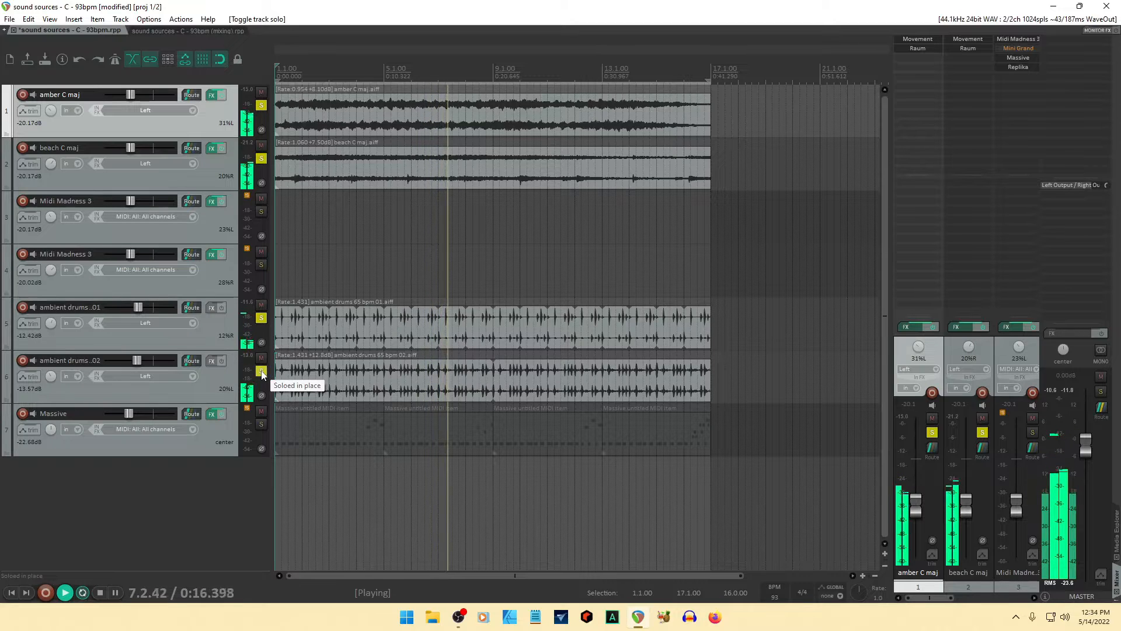
{"action": "left_click", "coordinate": [260, 424]}
{"action": "left_click", "coordinate": [260, 424]}
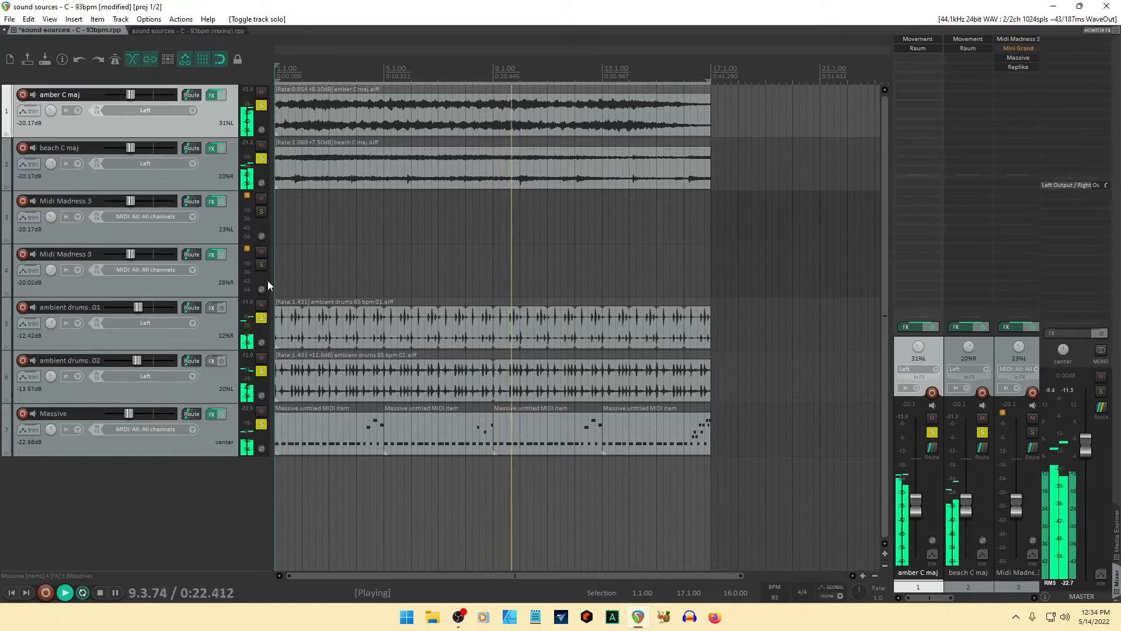
- Solo both Midi Madness 3 tracks as well, listen to the full loop, and stop playback
{"action": "left_click", "coordinate": [262, 264]}
{"action": "left_click", "coordinate": [263, 212]}
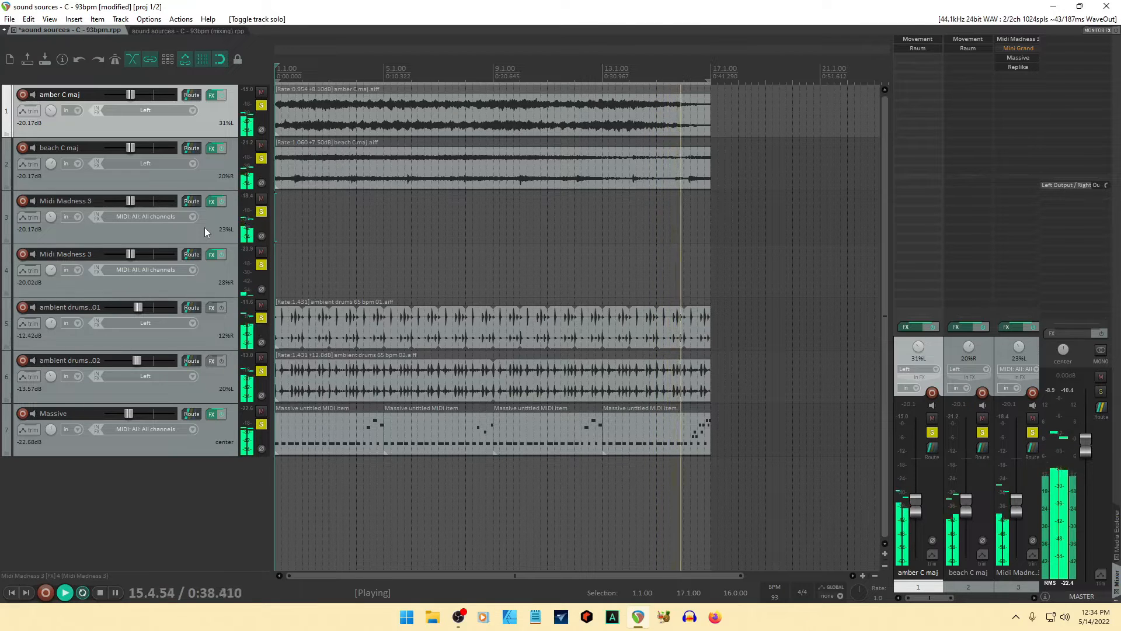
{"action": "left_click", "coordinate": [100, 592]}
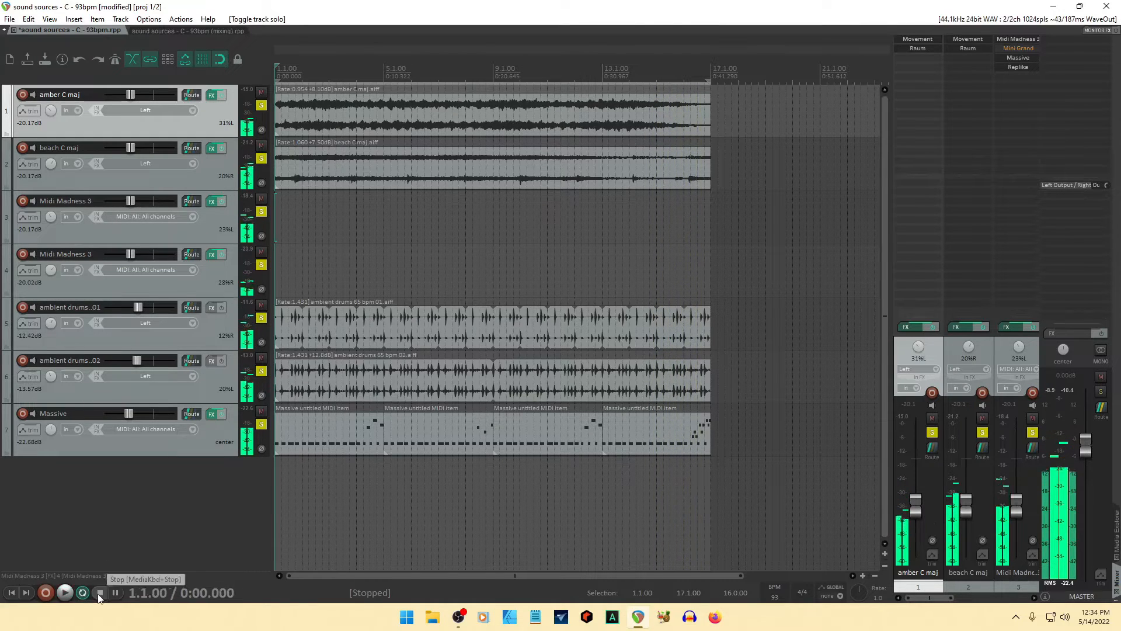
- Switch to the "sound sources - C - 93bpm (mixing)" project and play it from the start
{"action": "left_click", "coordinate": [170, 28]}
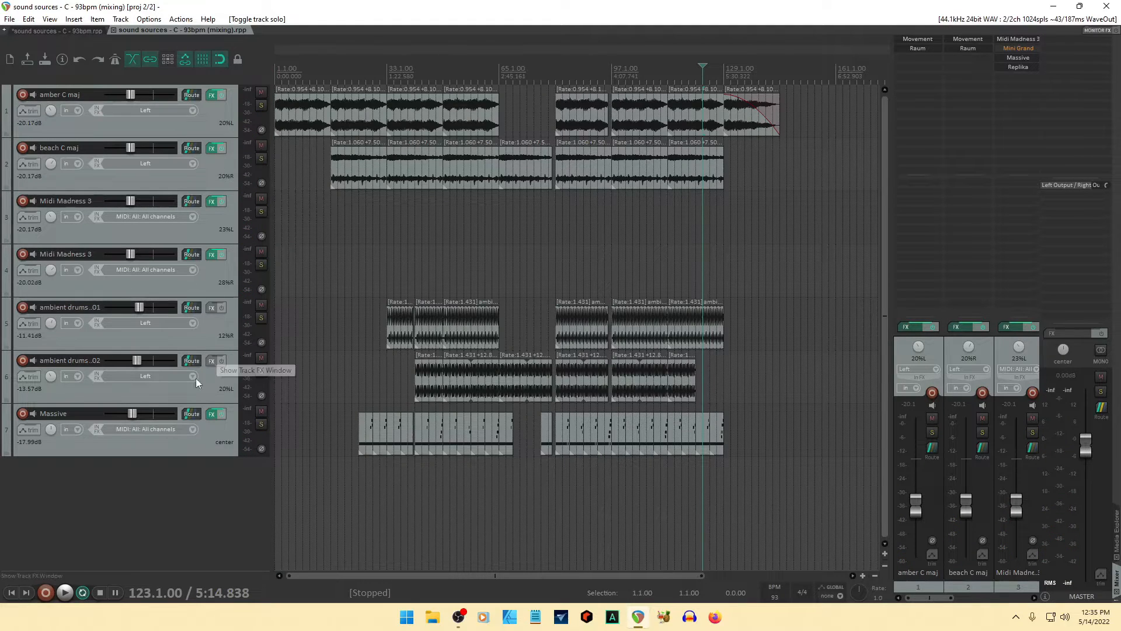
{"action": "left_click", "coordinate": [13, 593]}
{"action": "left_click", "coordinate": [73, 592]}
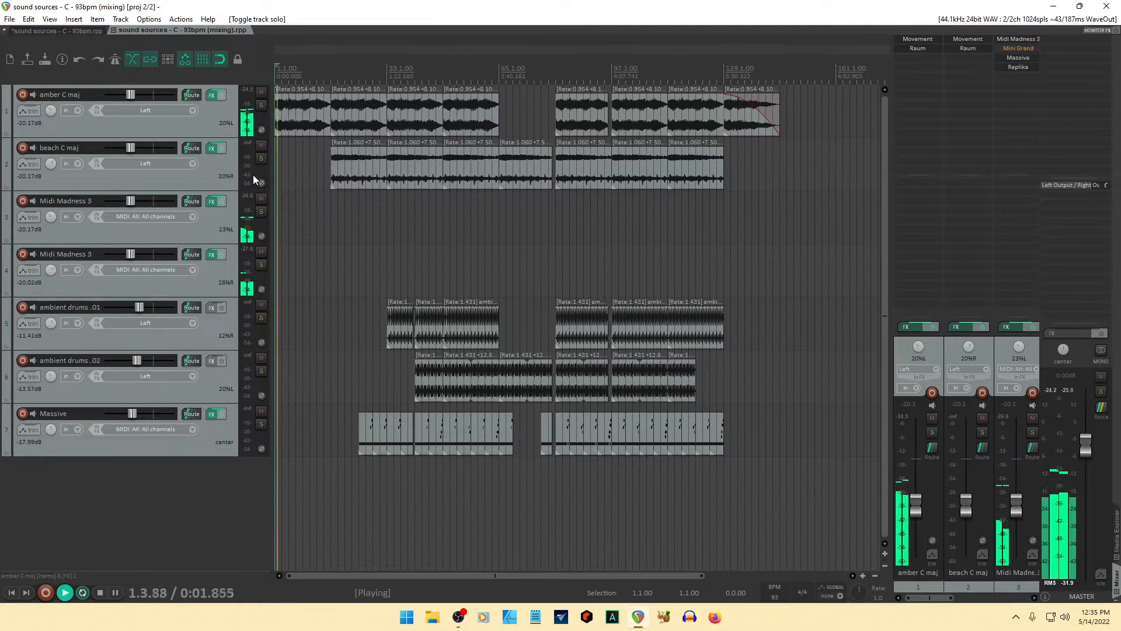
- Mute both Midi Madness 3 tracks, keeping the beach C maj track unmuted
{"action": "left_click", "coordinate": [261, 145]}
{"action": "left_click", "coordinate": [261, 198]}
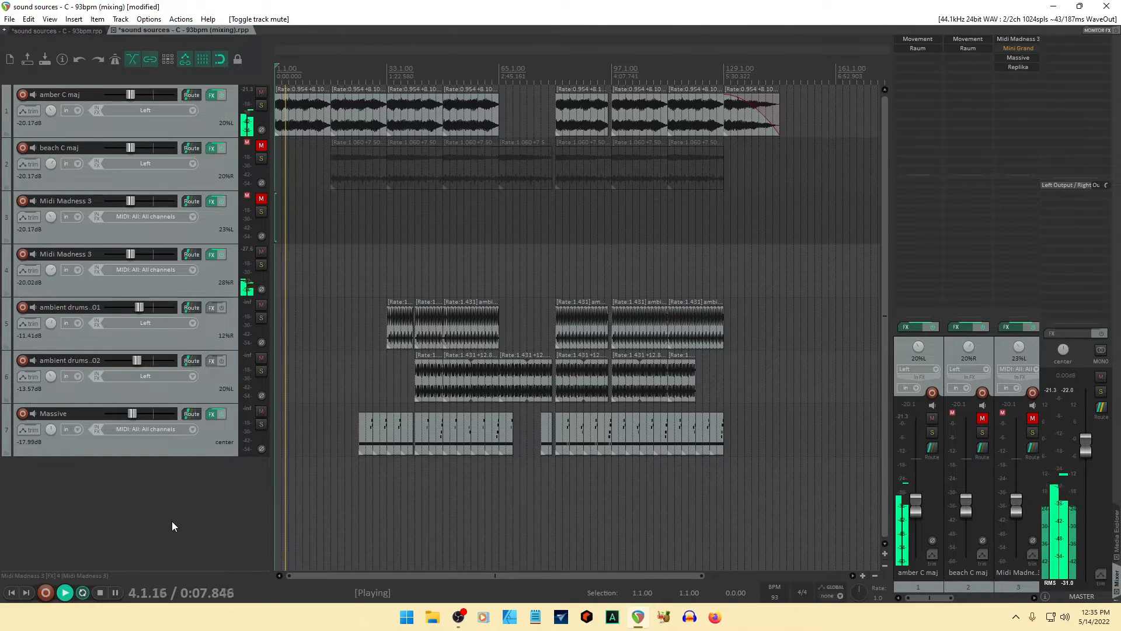
{"action": "left_click", "coordinate": [261, 252]}
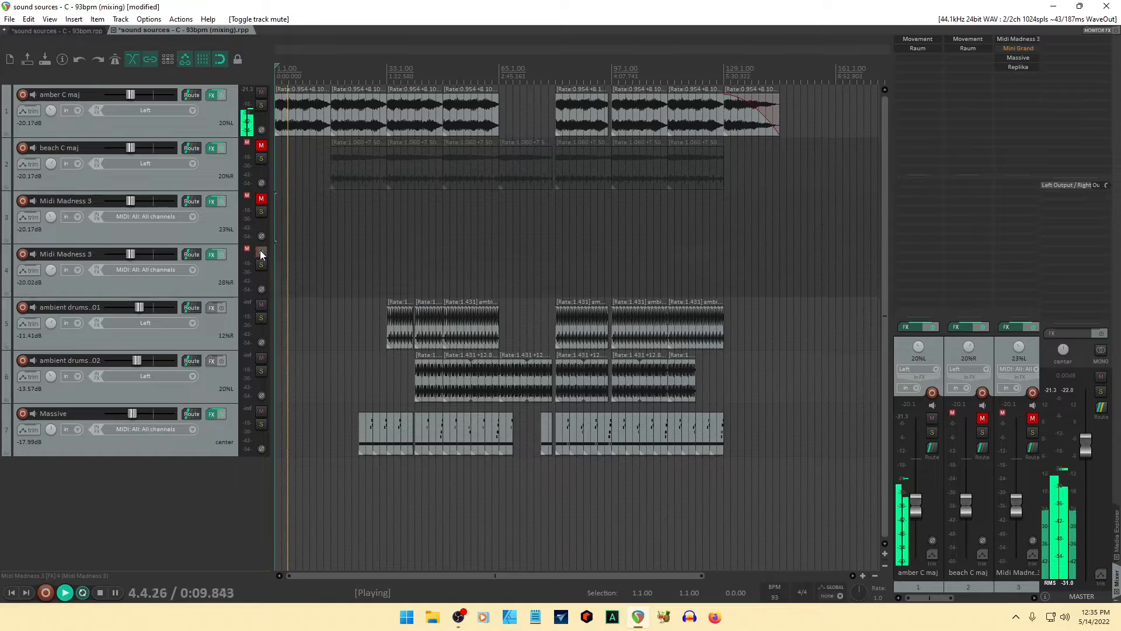
{"action": "left_click", "coordinate": [261, 144]}
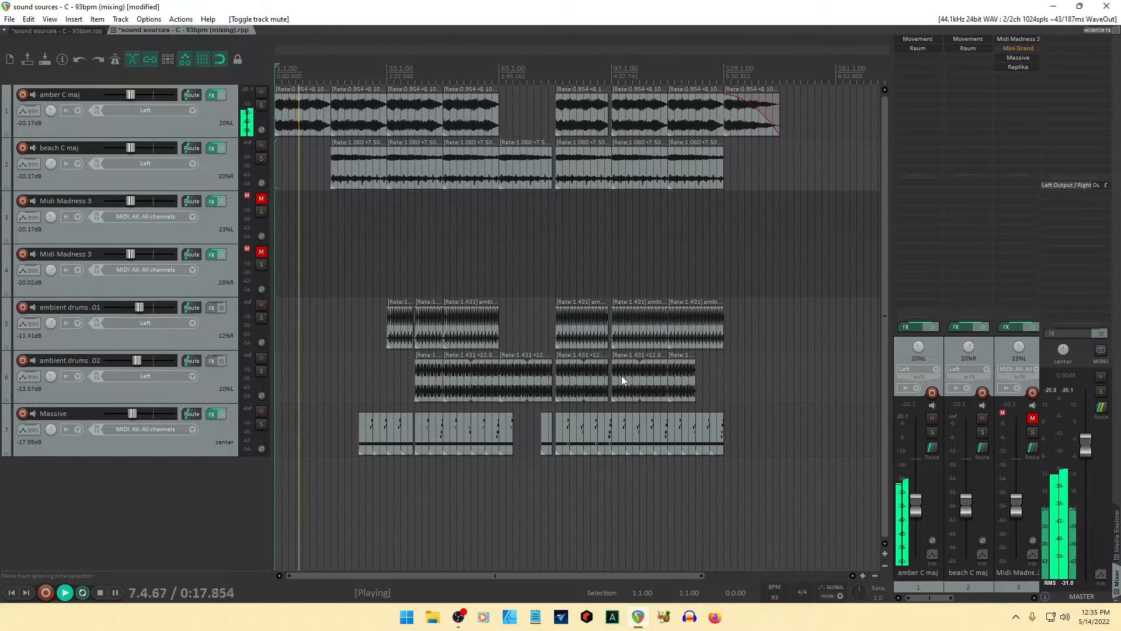
- Extend the items ending before bar 97 on both ambient drums tracks and amber C maj up to bar 97, closing the gaps
{"action": "scroll", "coordinate": [621, 377], "scroll_direction": "up", "scroll_amount": 1}
{"action": "scroll", "coordinate": [621, 376], "scroll_direction": "up", "scroll_amount": 2}
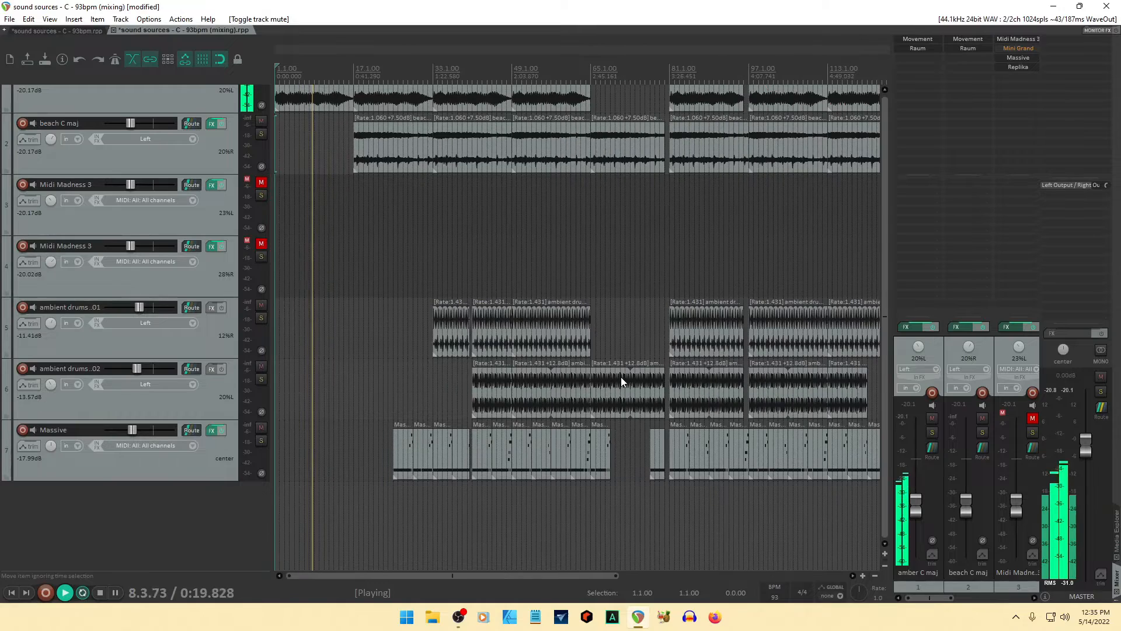
{"action": "scroll", "coordinate": [621, 376], "scroll_direction": "up", "scroll_amount": 1}
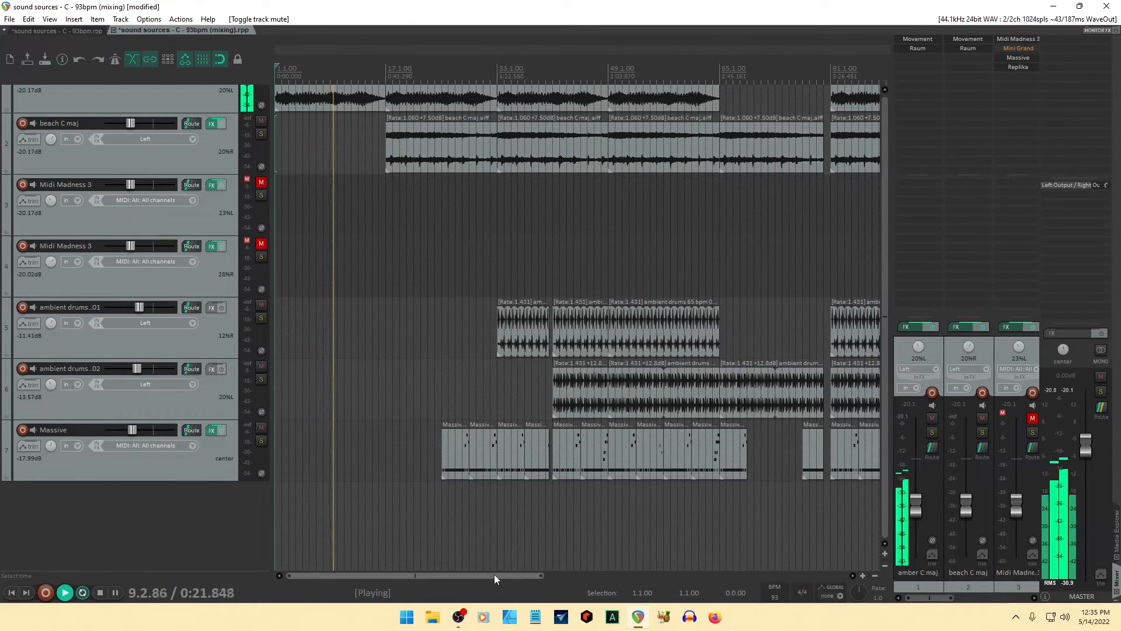
{"action": "left_click_drag", "start_coordinate": [494, 573], "coordinate": [620, 568]}
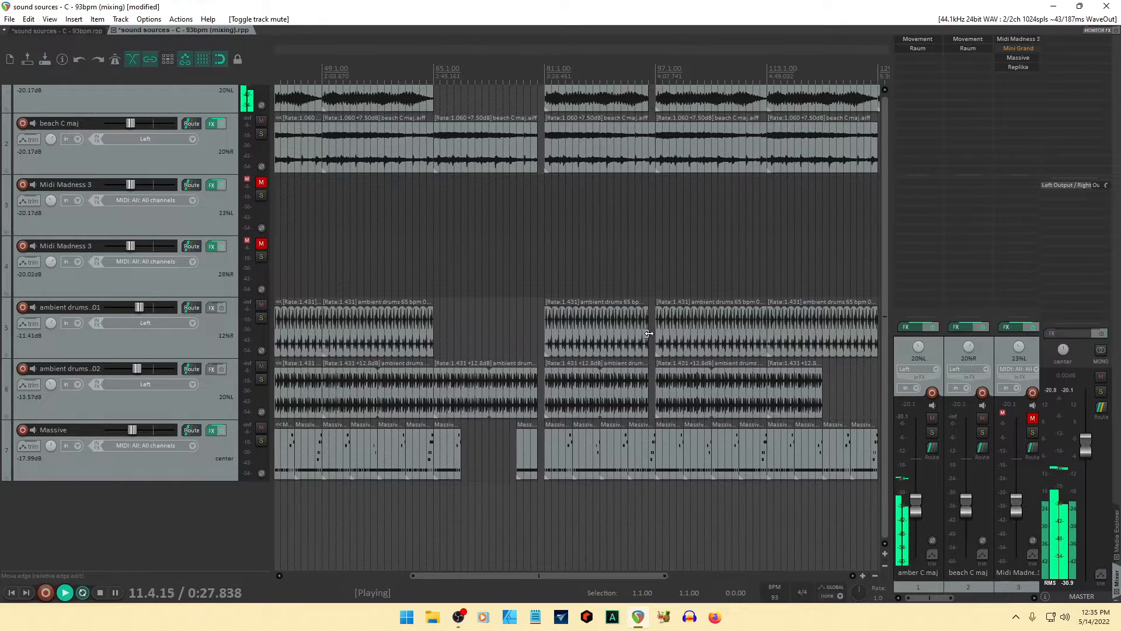
{"action": "left_click_drag", "start_coordinate": [646, 333], "coordinate": [655, 334]}
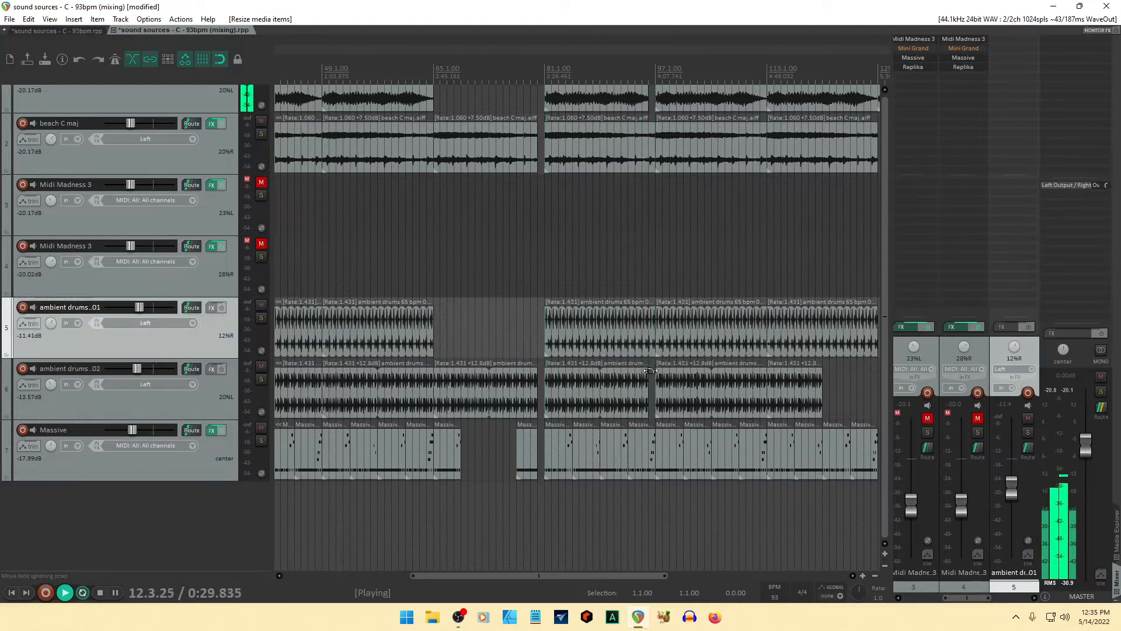
{"action": "left_click_drag", "start_coordinate": [648, 387], "coordinate": [671, 388]}
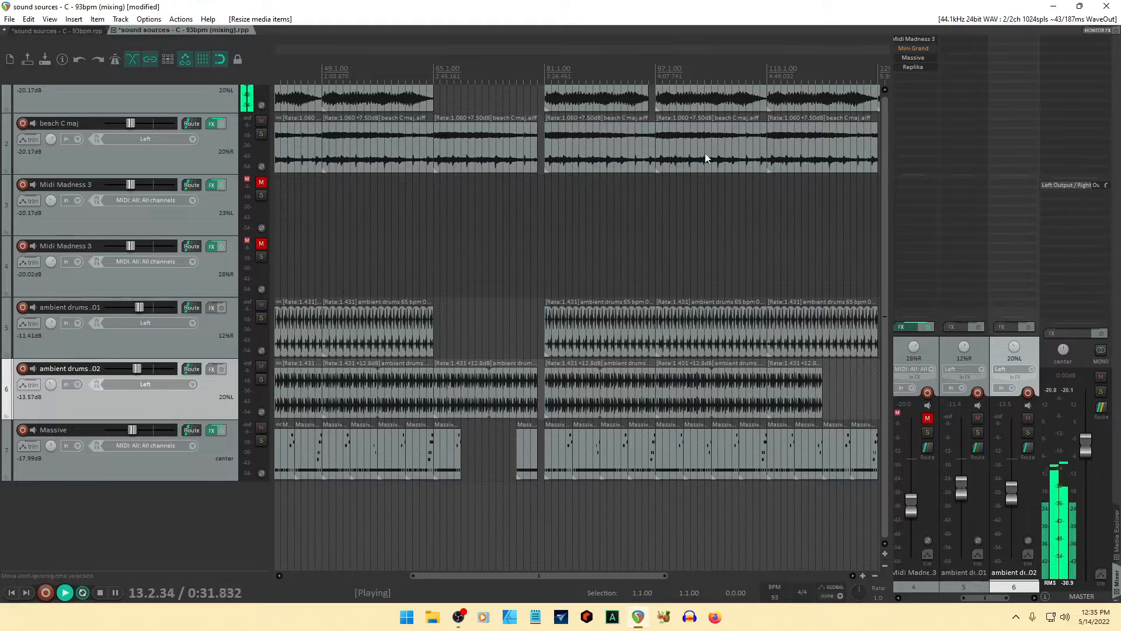
{"action": "left_click_drag", "start_coordinate": [649, 100], "coordinate": [655, 101]}
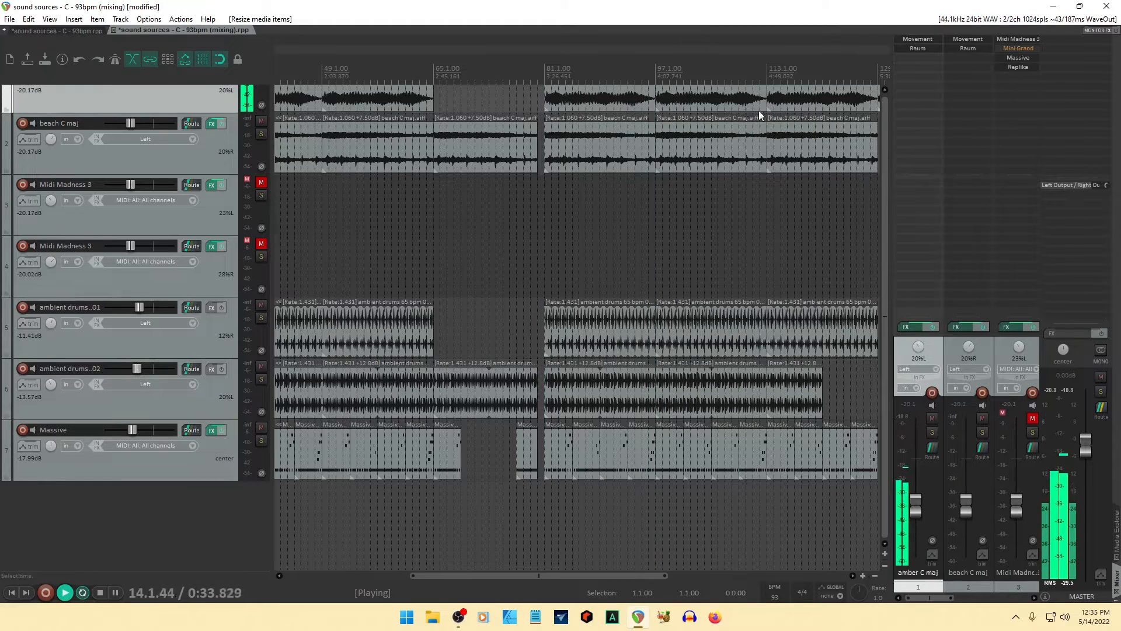
- Shorten the amber, beach and both ambient drums items ending at bar 113 by about one bar, leaving a break
{"action": "left_click_drag", "start_coordinate": [762, 103], "coordinate": [757, 110]}
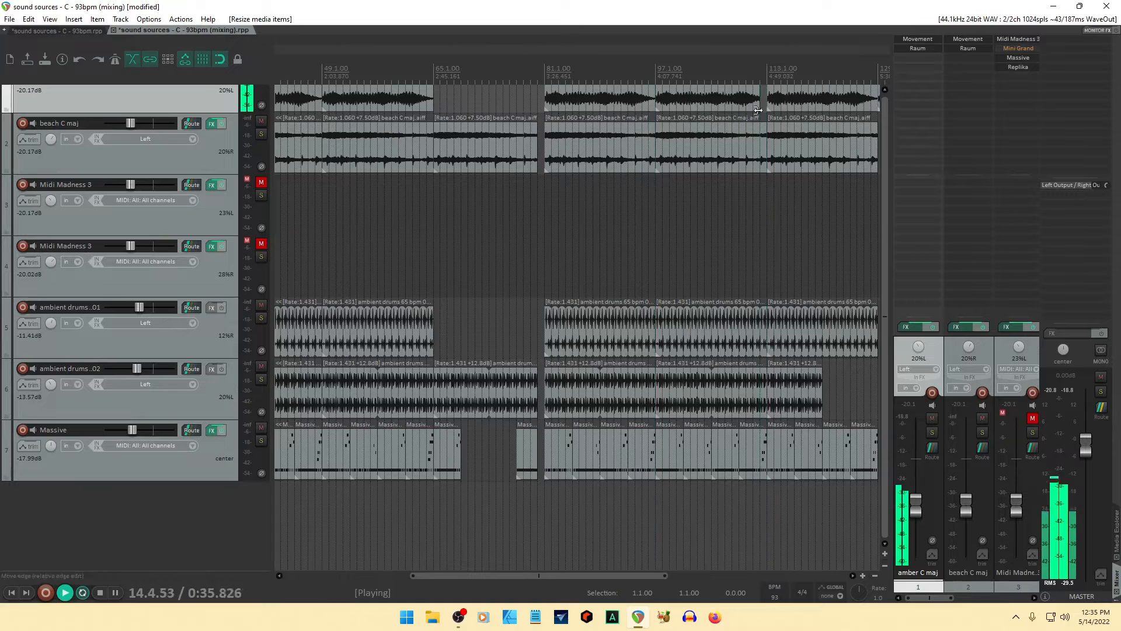
{"action": "left_click_drag", "start_coordinate": [764, 320], "coordinate": [759, 321]}
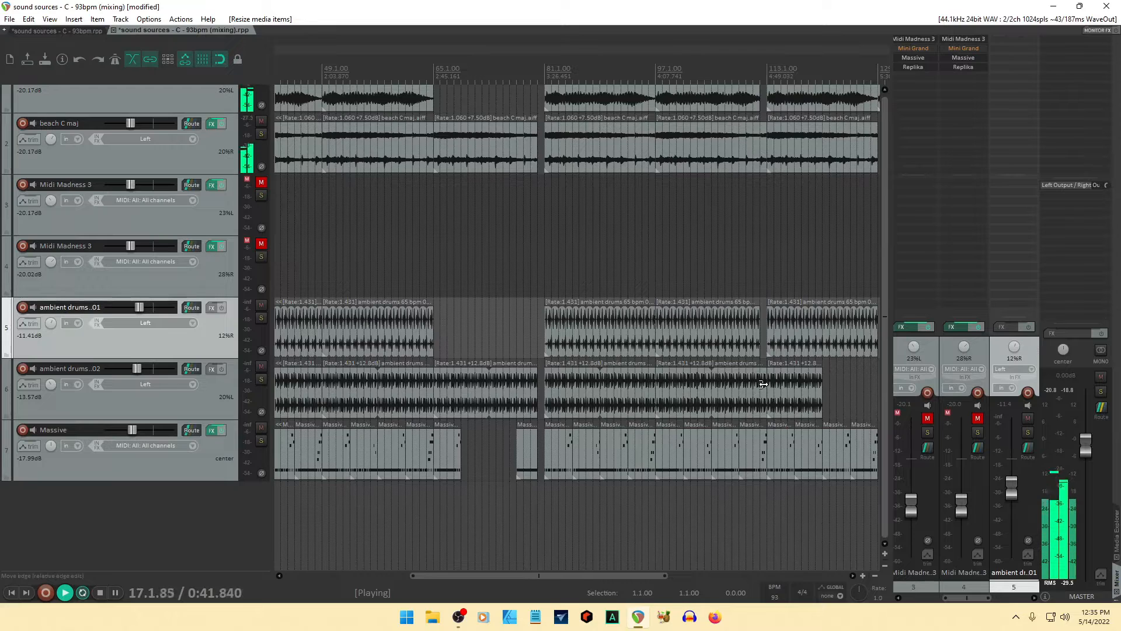
{"action": "left_click_drag", "start_coordinate": [762, 383], "coordinate": [760, 454]}
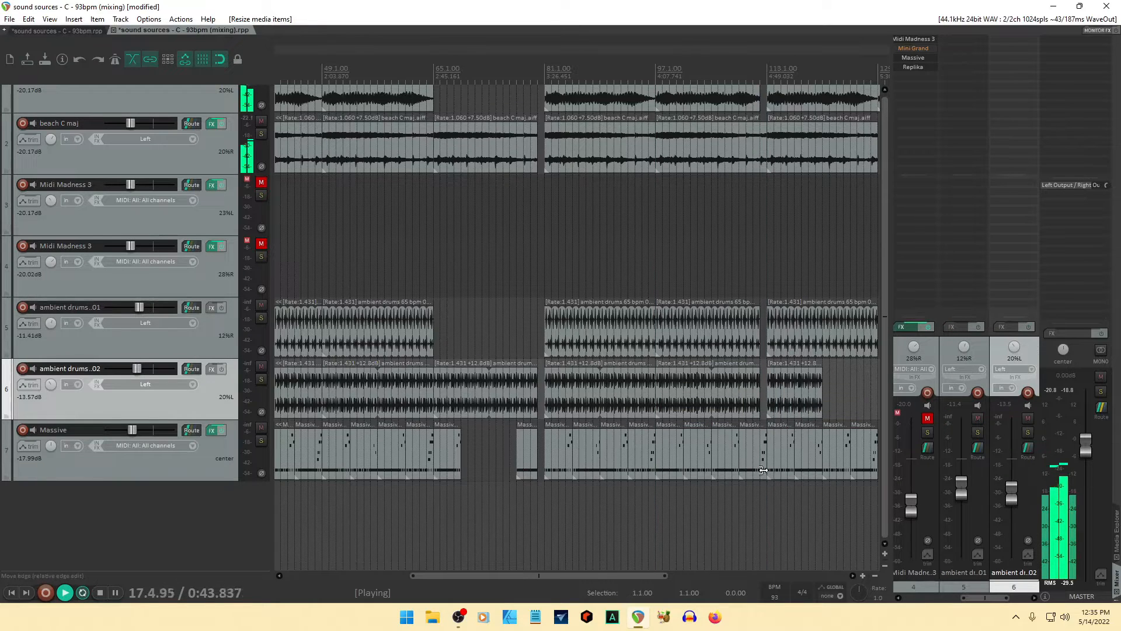
{"action": "left_click", "coordinate": [763, 464]}
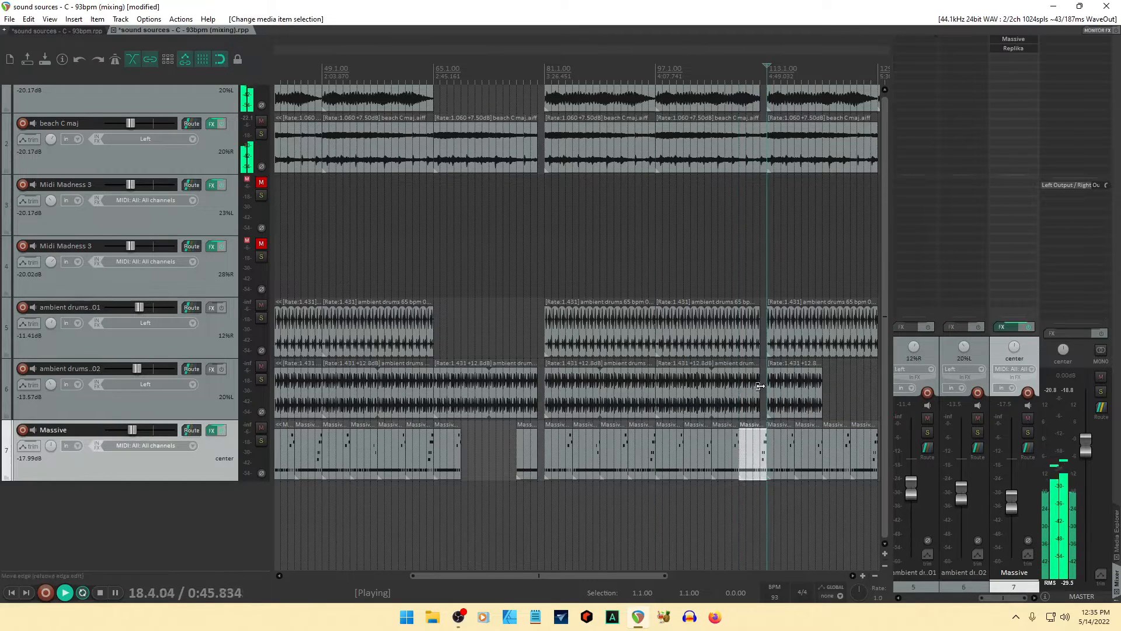
{"action": "left_click_drag", "start_coordinate": [762, 163], "coordinate": [757, 168]}
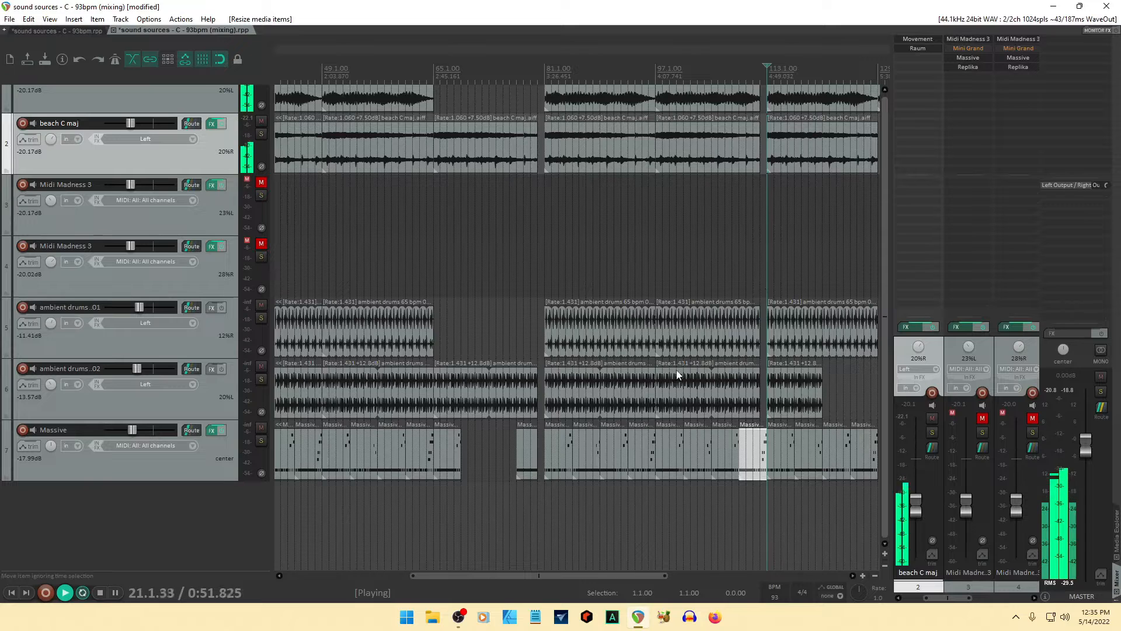
- Stop playback and set the time selection from 41.1.00 to 57.1.00
{"action": "left_click_drag", "start_coordinate": [499, 575], "coordinate": [429, 576]}
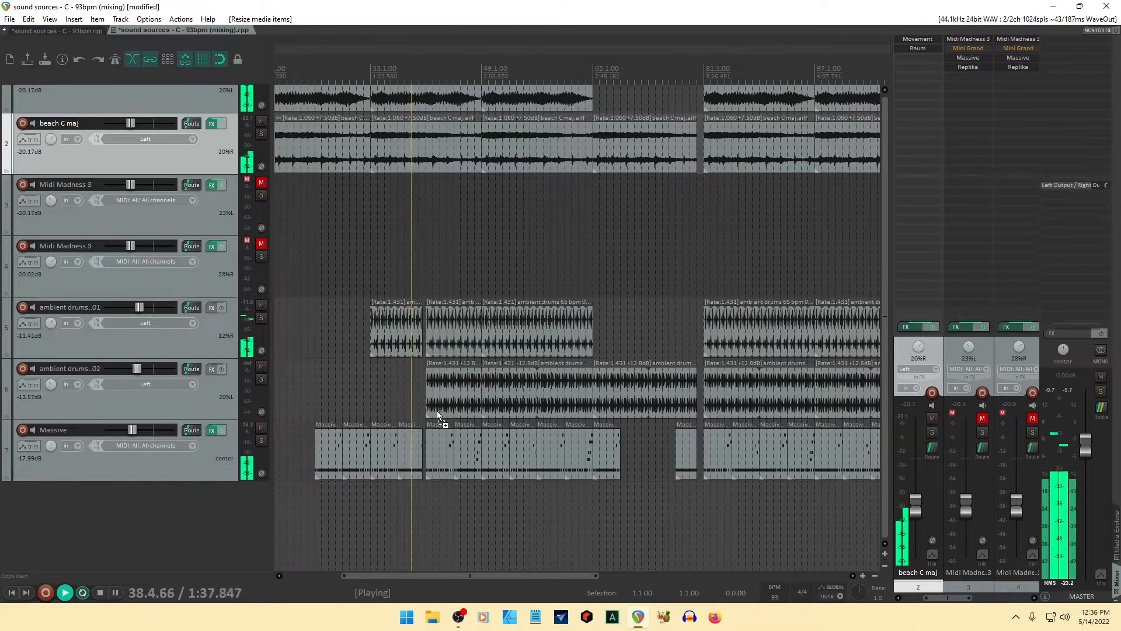
{"action": "scroll", "coordinate": [436, 411], "scroll_direction": "up", "scroll_amount": 1}
{"action": "scroll", "coordinate": [437, 411], "scroll_direction": "up", "scroll_amount": 1}
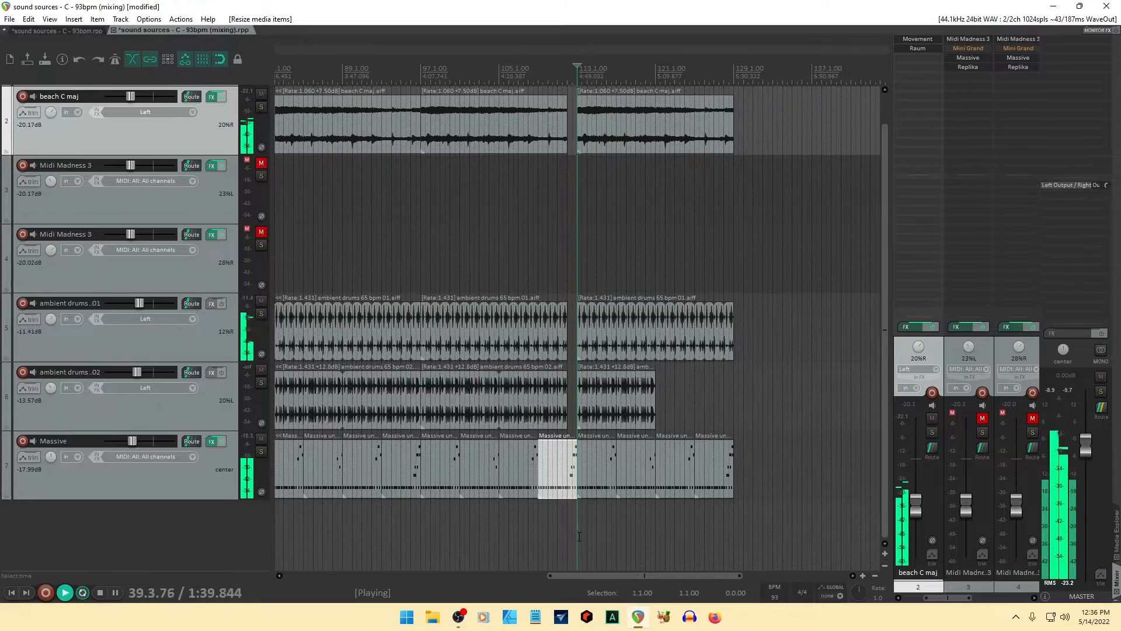
{"action": "left_click_drag", "start_coordinate": [599, 573], "coordinate": [413, 559]}
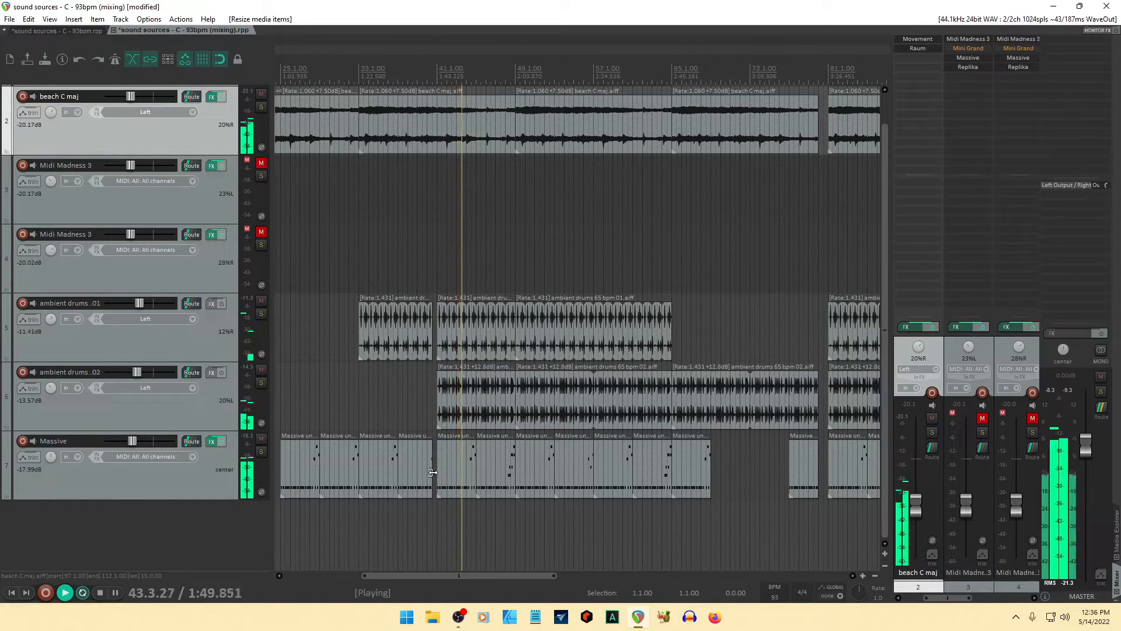
{"action": "key", "text": "space"}
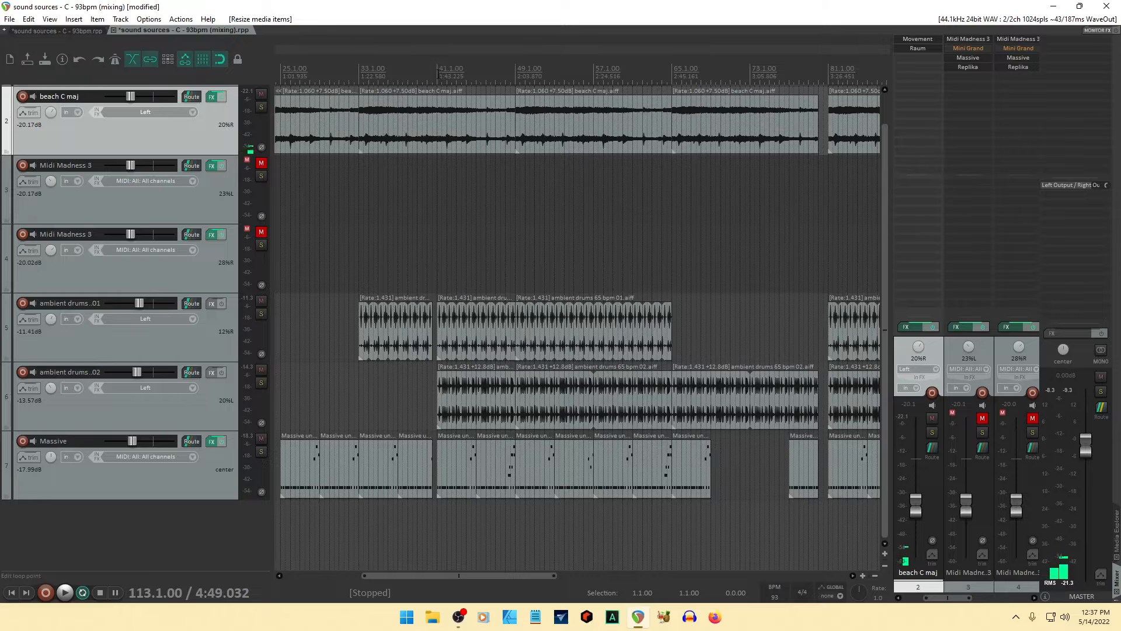
{"action": "left_click_drag", "start_coordinate": [437, 73], "coordinate": [594, 98]}
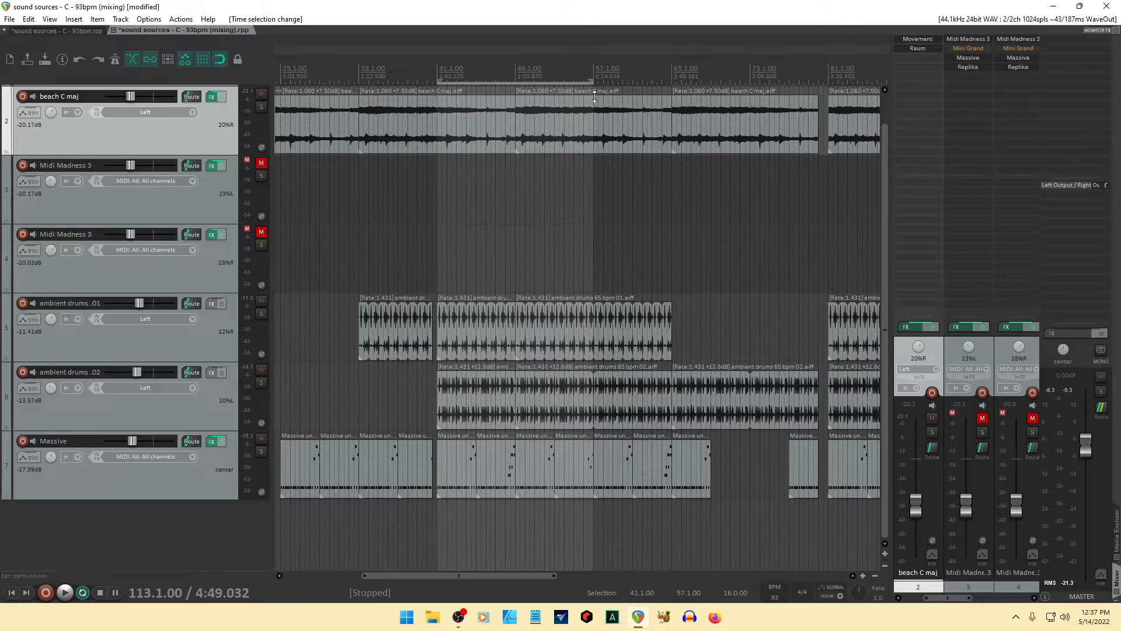
- Solo only the two ambient drums tracks and select the first of them
{"action": "left_click", "coordinate": [261, 313]}
{"action": "left_click", "coordinate": [262, 383]}
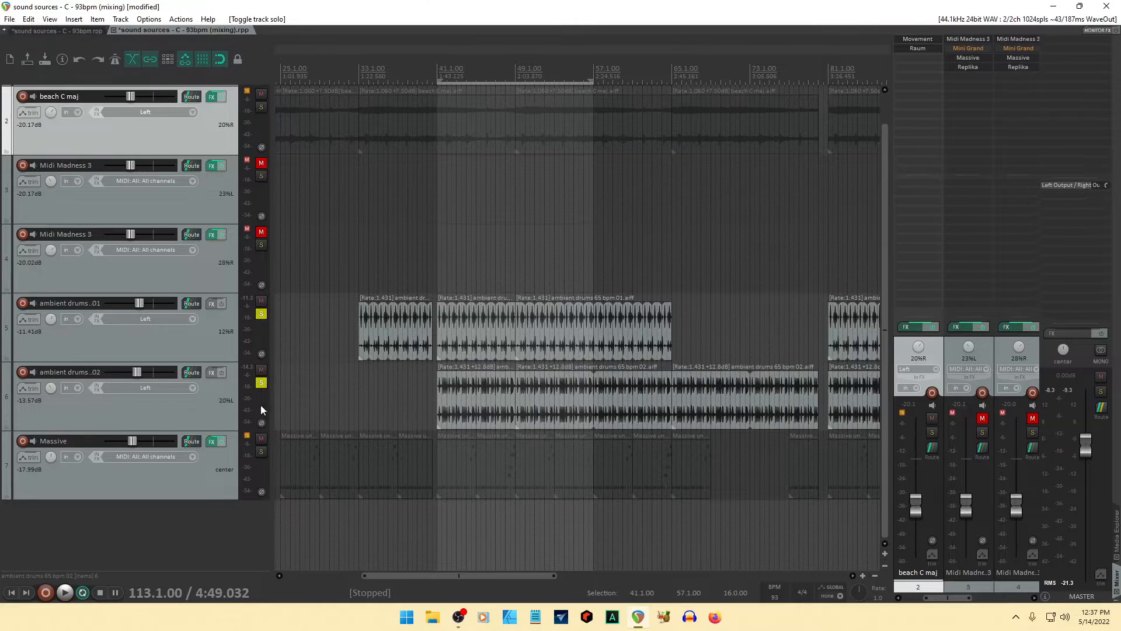
{"action": "left_click", "coordinate": [261, 451]}
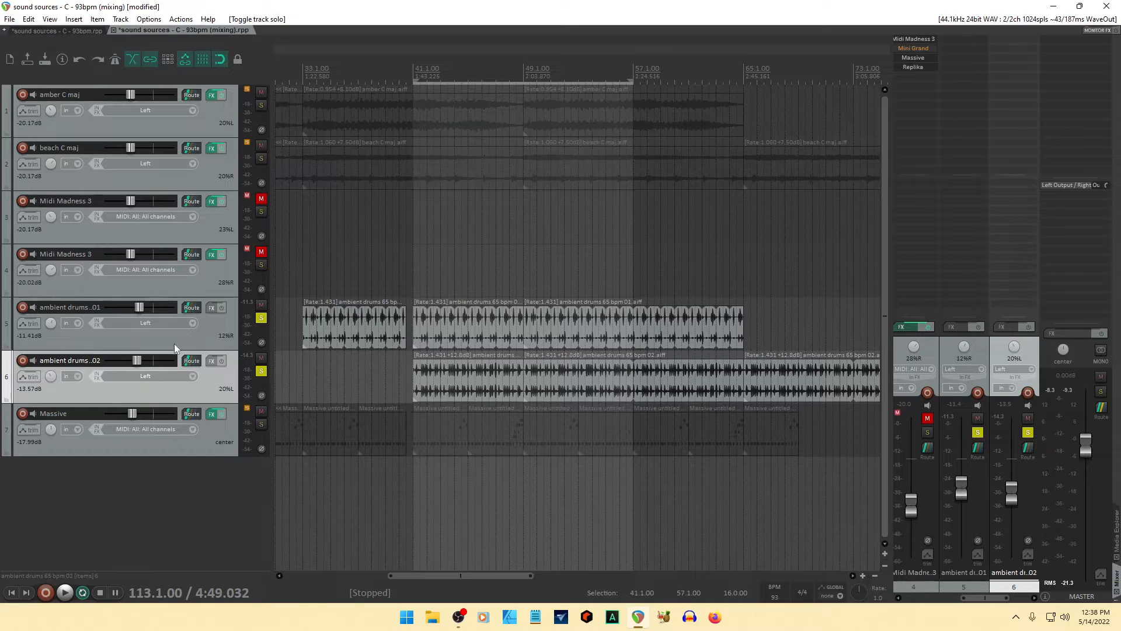
{"action": "left_click", "coordinate": [209, 335]}
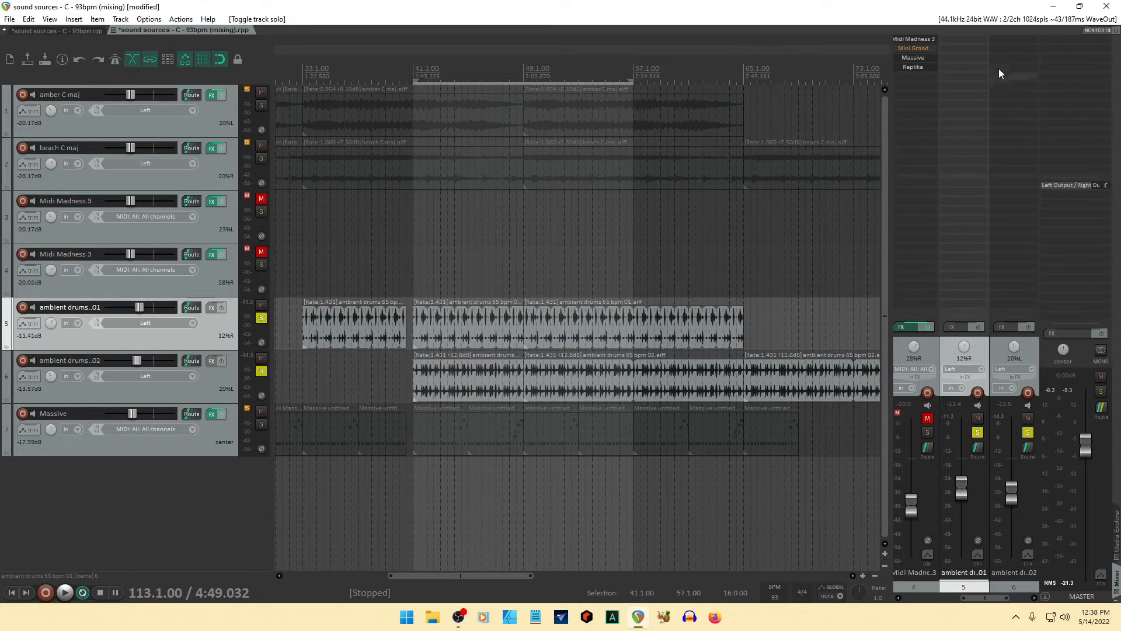
- Add ReaEQ to the first ambient drums track and play that track soloed on its own
{"action": "double_click", "coordinate": [967, 41]}
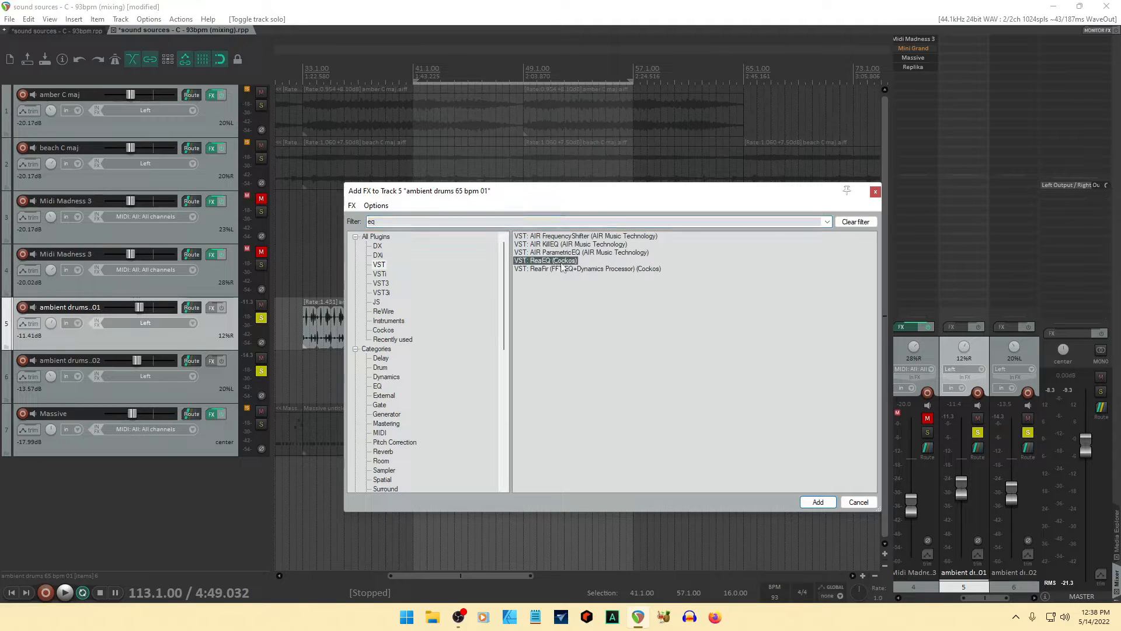
{"action": "left_click", "coordinate": [819, 504]}
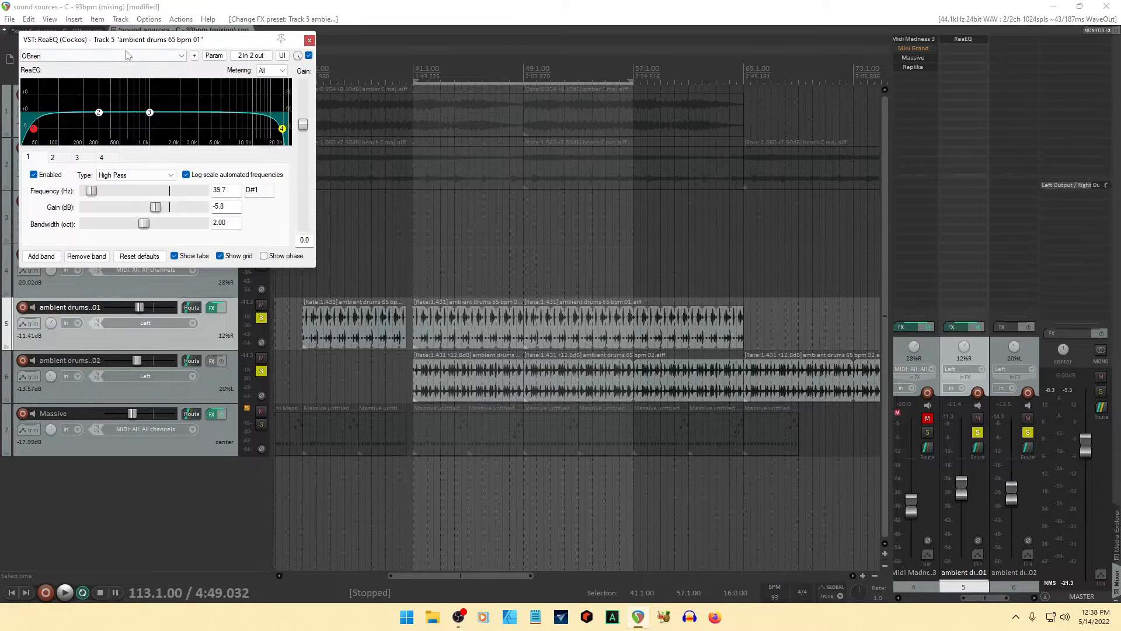
{"action": "left_click_drag", "start_coordinate": [144, 43], "coordinate": [532, 50]}
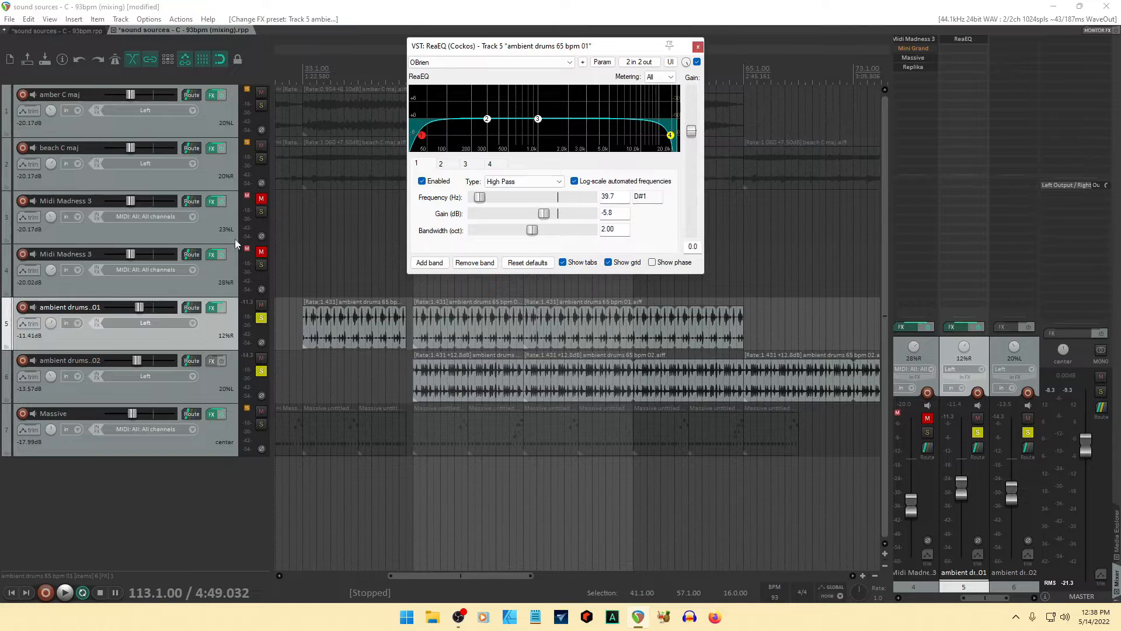
{"action": "left_click", "coordinate": [262, 371]}
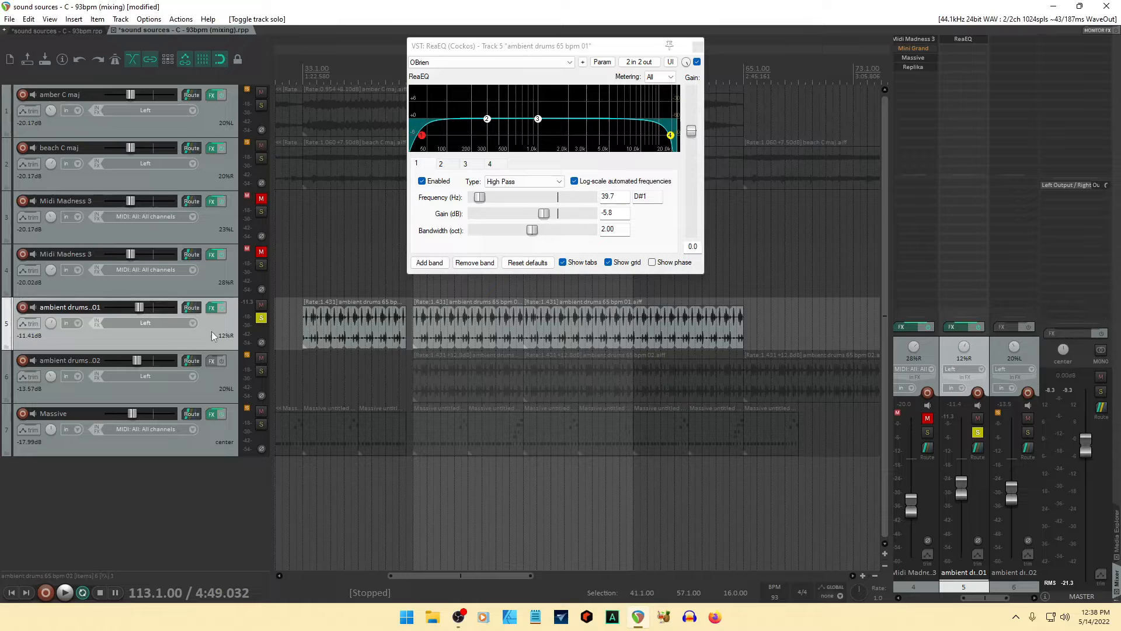
{"action": "key", "text": "space"}
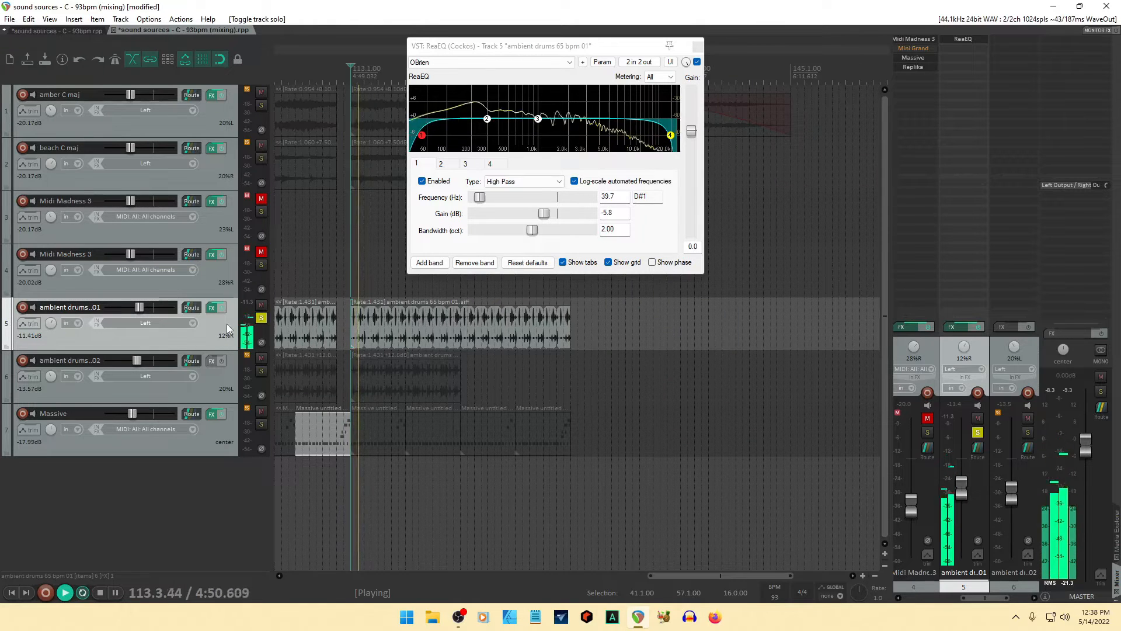
- Boost band 3 by 2.5 dB at 4843 Hz with 2.72 oct bandwidth, lower the low-pass cutoff and set the high-pass to 128.3 Hz
{"action": "left_click_drag", "start_coordinate": [572, 50], "coordinate": [669, 163]}
{"action": "left_click_drag", "start_coordinate": [636, 233], "coordinate": [700, 228]}
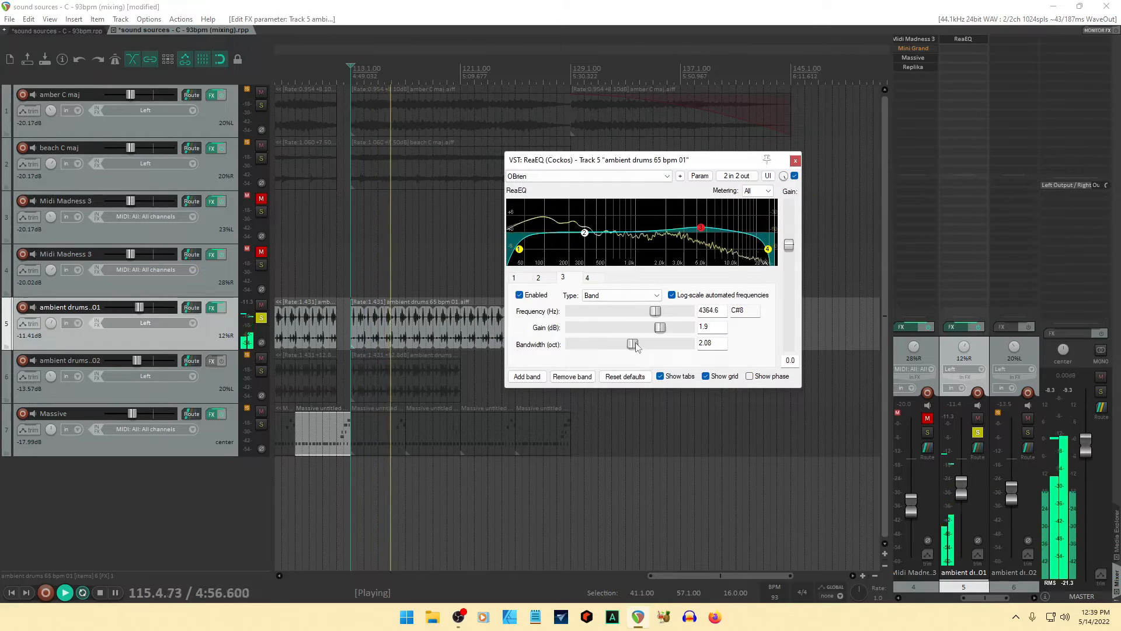
{"action": "left_click", "coordinate": [769, 250]}
{"action": "left_click_drag", "start_coordinate": [768, 249], "coordinate": [707, 231]}
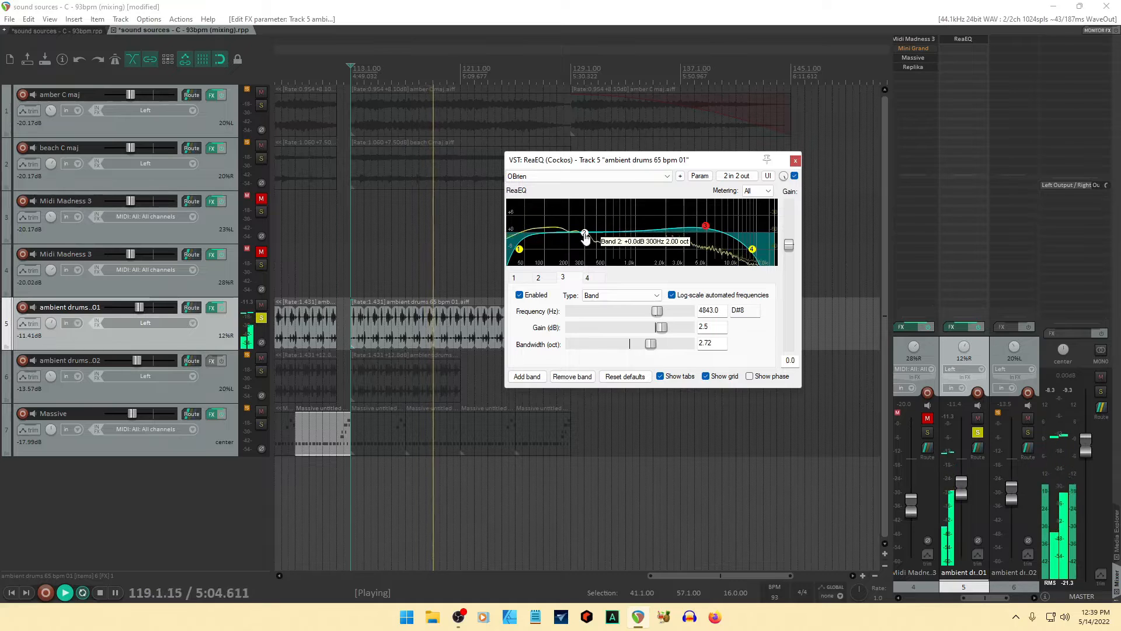
{"action": "left_click_drag", "start_coordinate": [523, 250], "coordinate": [557, 255]}
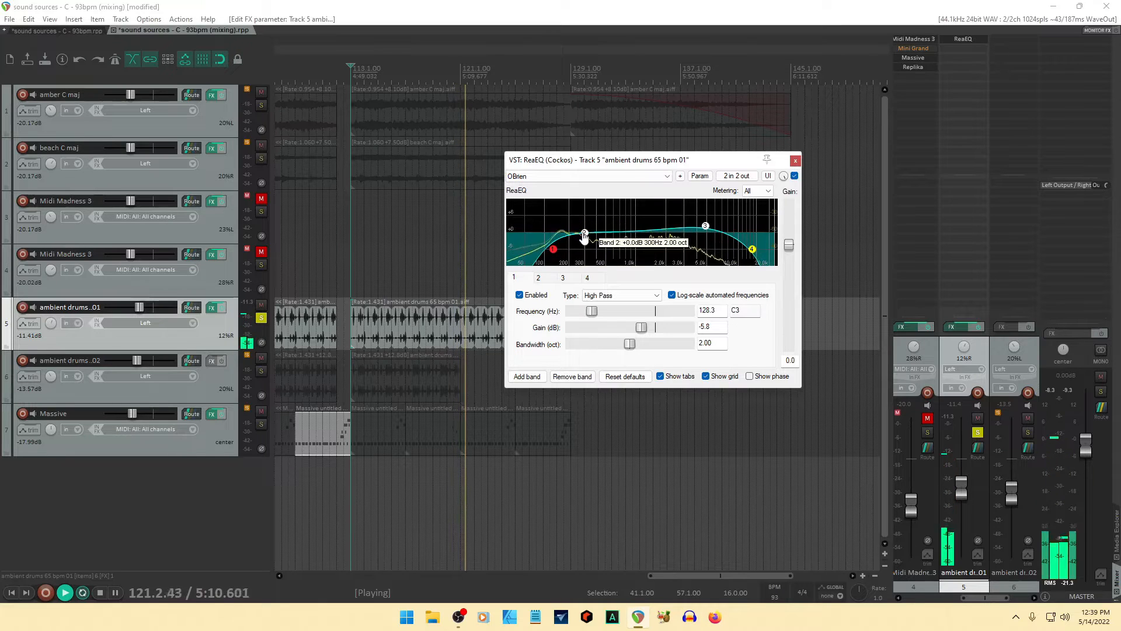
- Disable ReaEQ band 2 and raise band 3 to 2.9 dB at 4906.3 Hz, comparing the sound with the EQ bypassed
{"action": "left_click", "coordinate": [538, 278]}
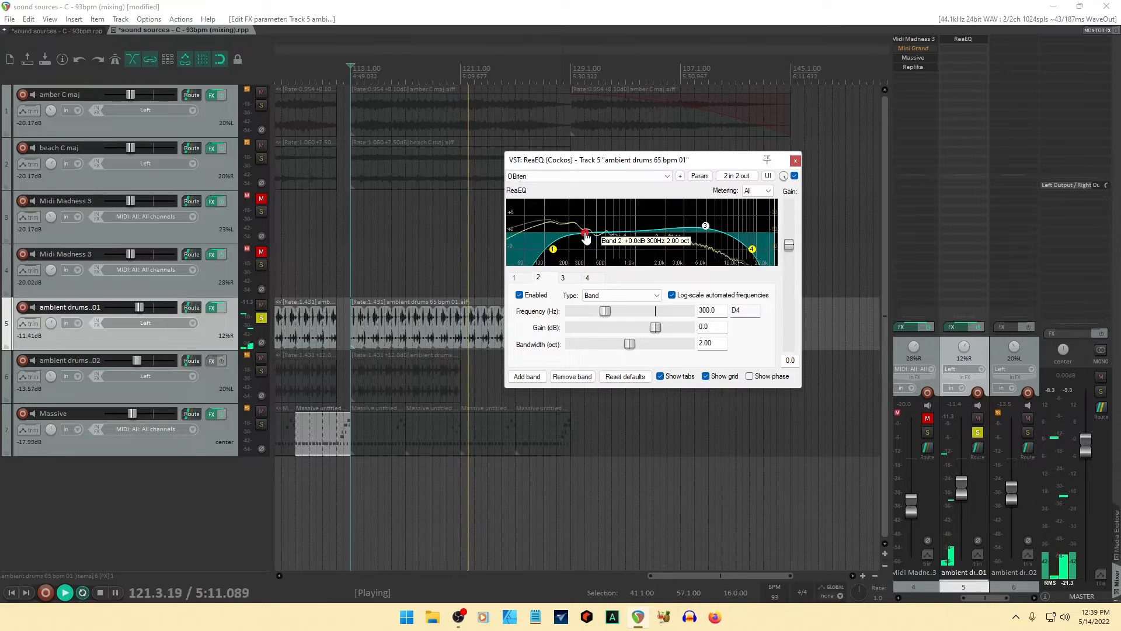
{"action": "left_click", "coordinate": [519, 295]}
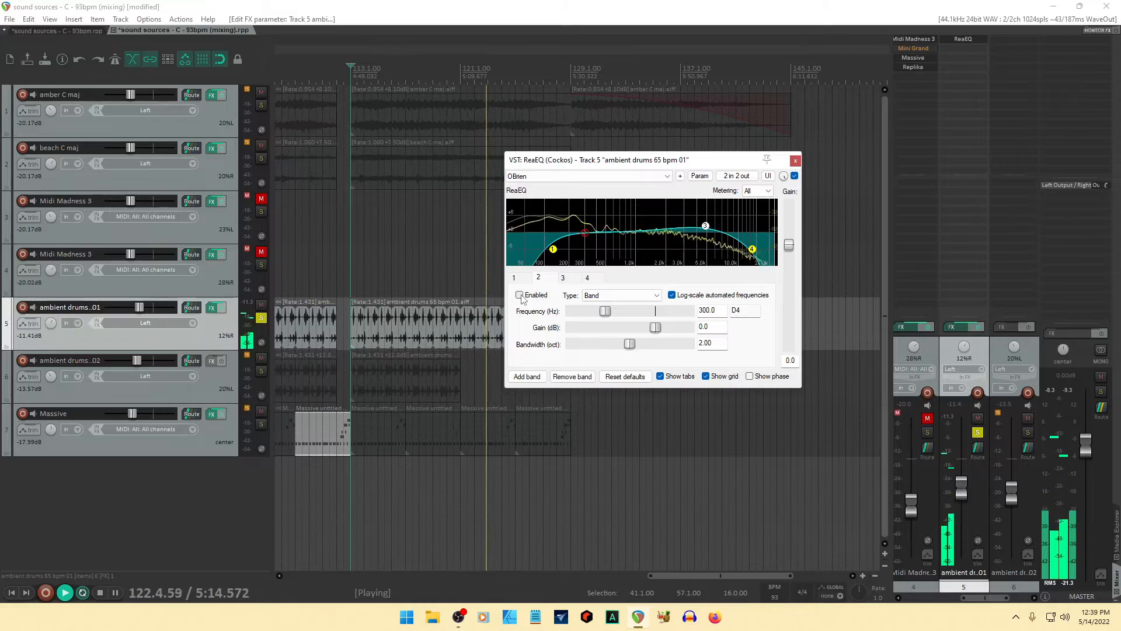
{"action": "left_click", "coordinate": [706, 227]}
{"action": "left_click_drag", "start_coordinate": [708, 228], "coordinate": [708, 226]}
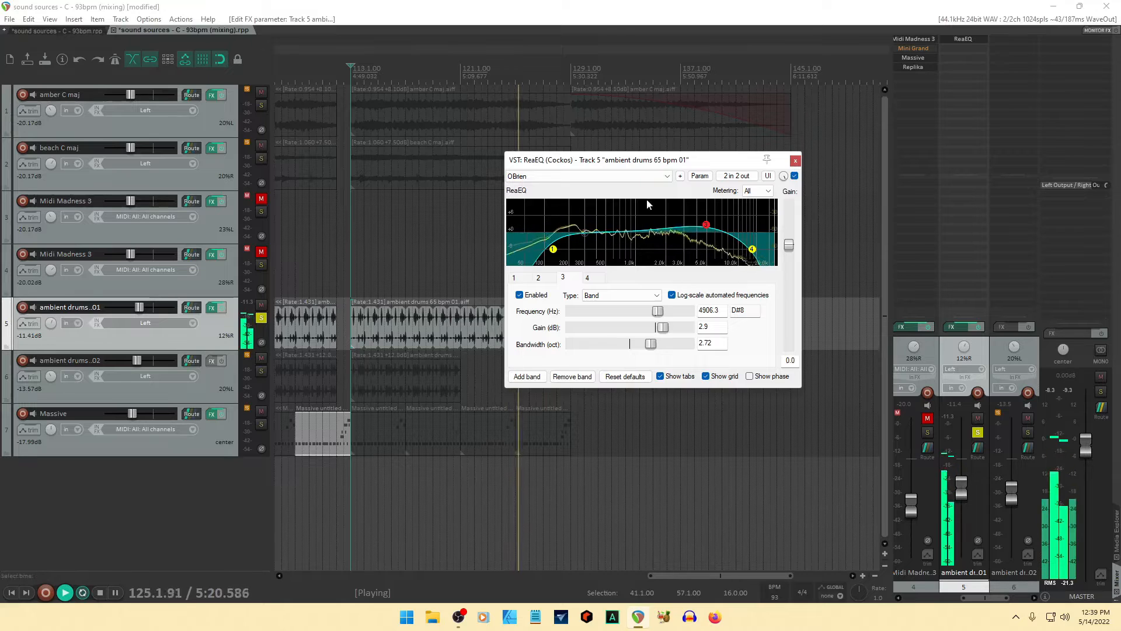
{"action": "left_click", "coordinate": [795, 176]}
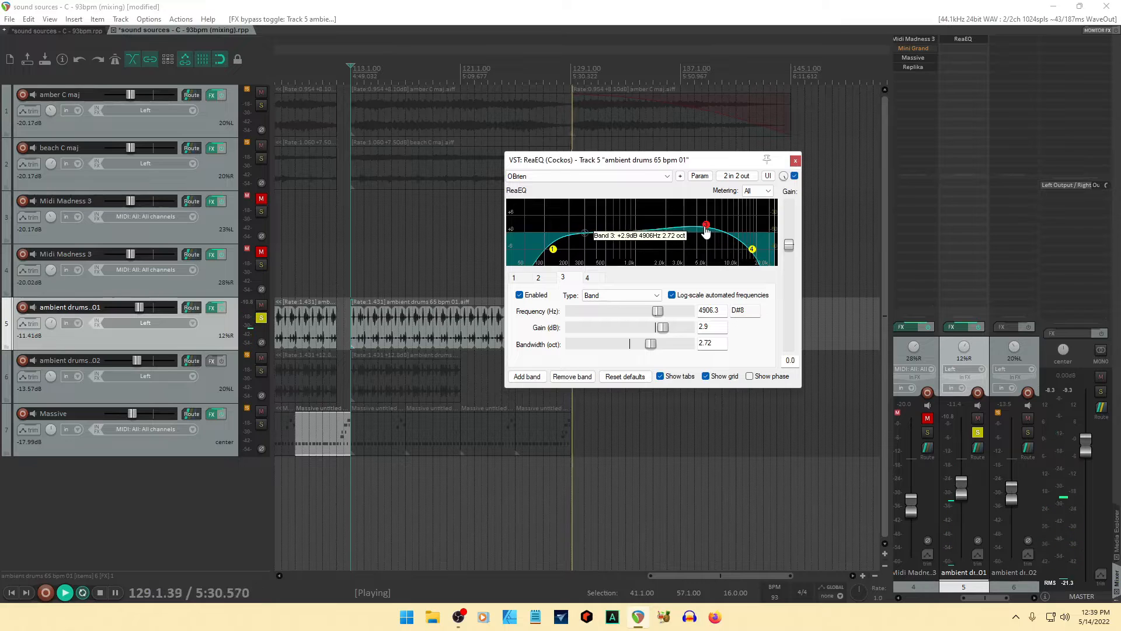
- Set the time selection from 113.1.00 to 129.1.00 so the drums play from bar 113
{"action": "left_click", "coordinate": [384, 76]}
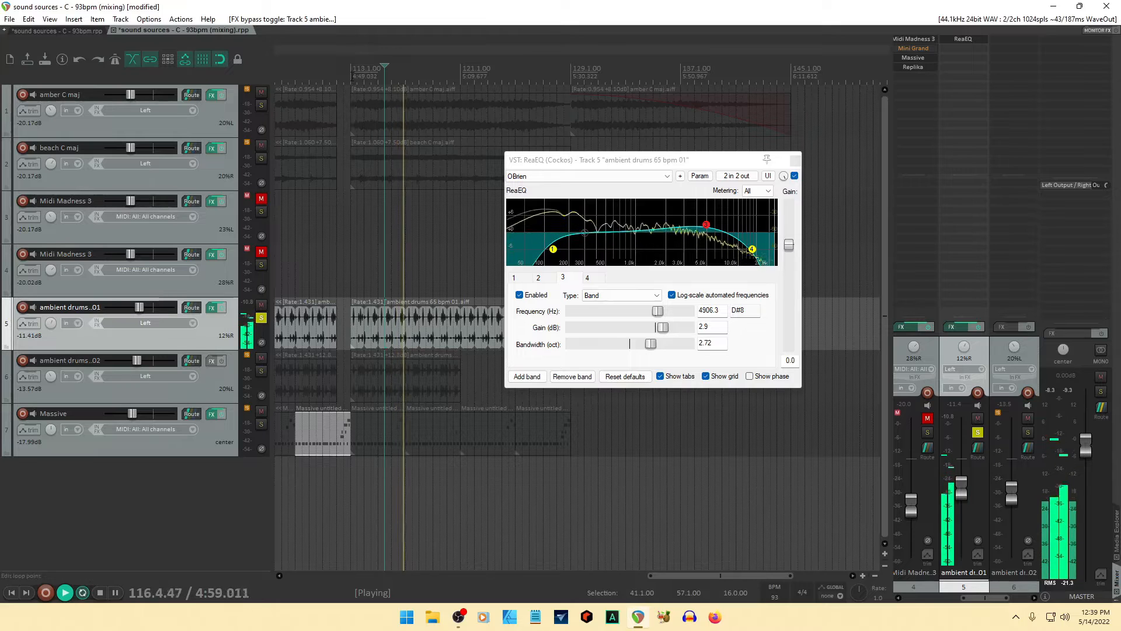
{"action": "left_click_drag", "start_coordinate": [352, 78], "coordinate": [571, 81]}
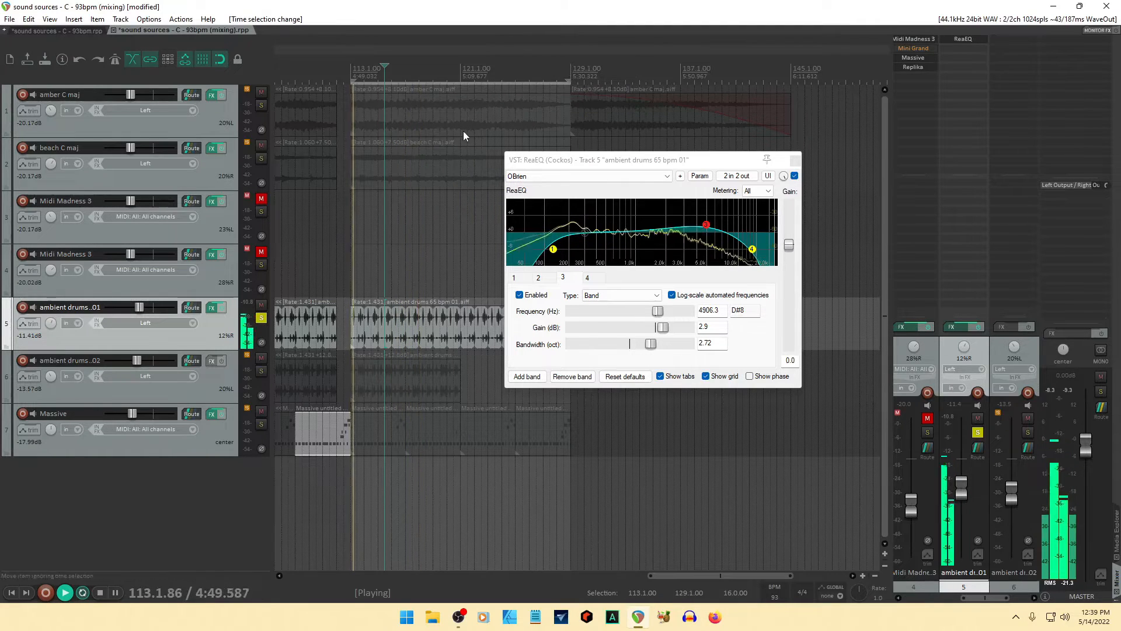
{"action": "left_click_drag", "start_coordinate": [648, 162], "coordinate": [645, 114]}
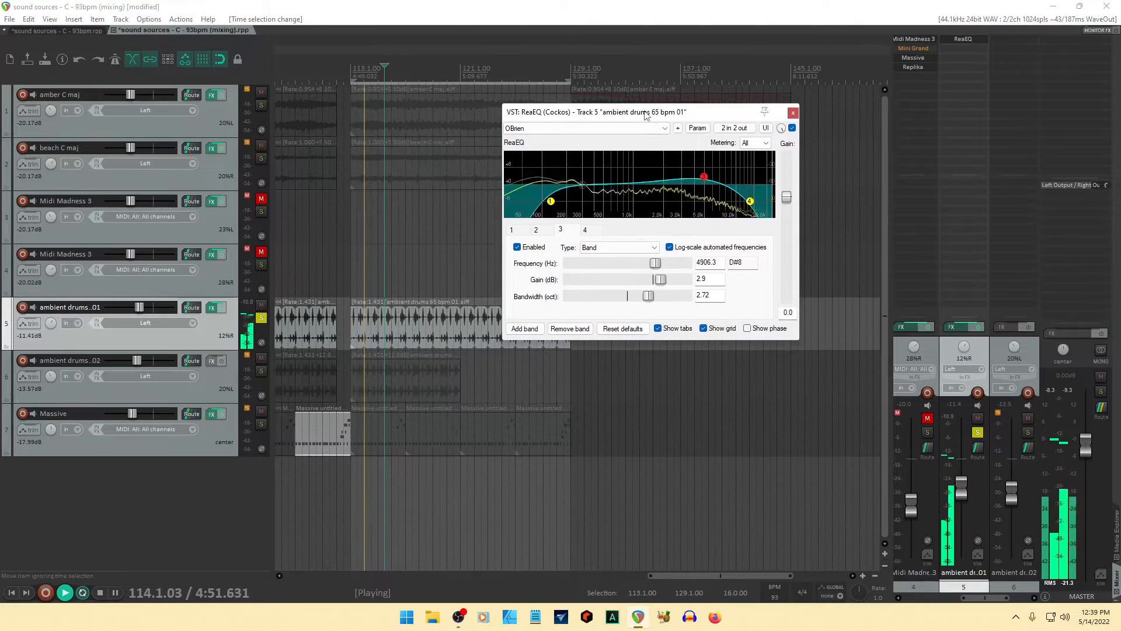
- Solo only the second ambient drums track and close the first drums track's ReaEQ window
{"action": "left_click", "coordinate": [262, 370]}
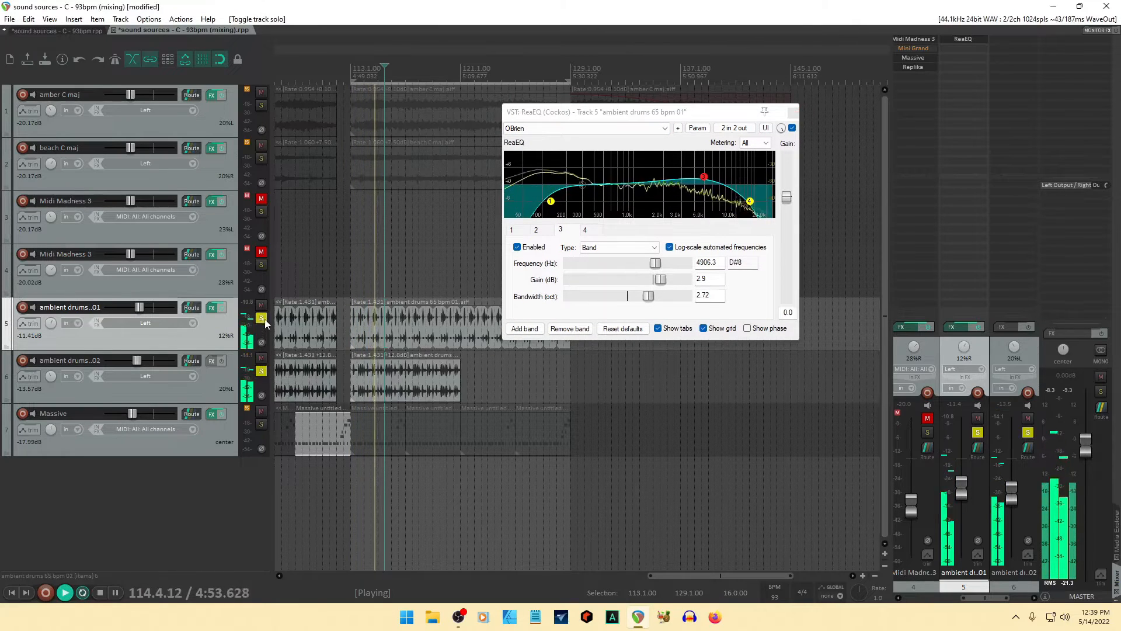
{"action": "left_click", "coordinate": [263, 317]}
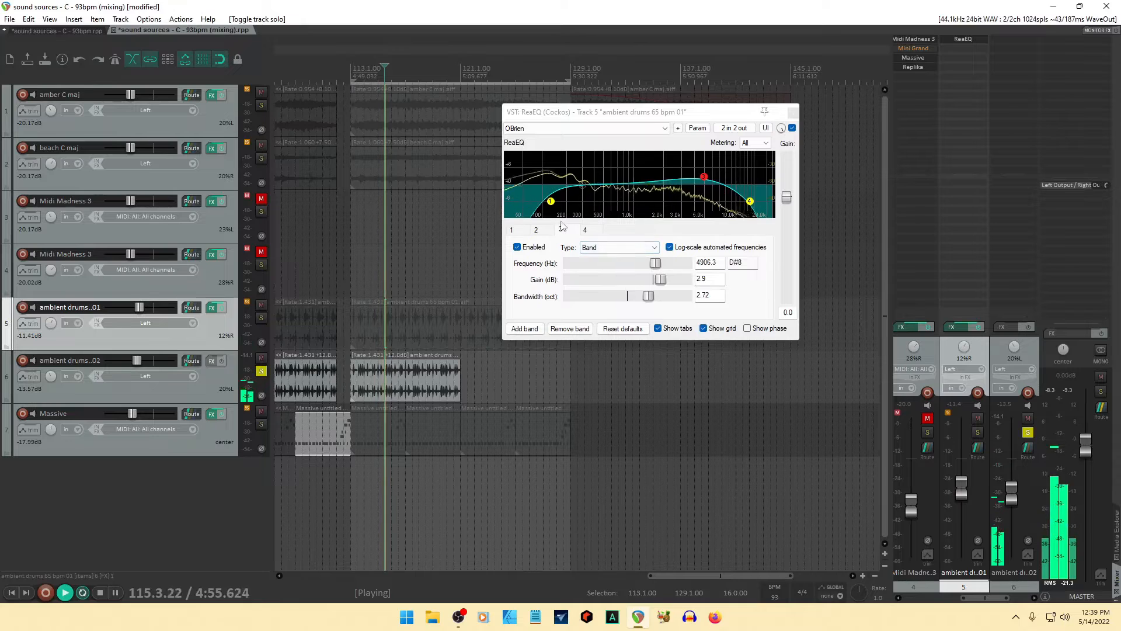
{"action": "left_click", "coordinate": [793, 112]}
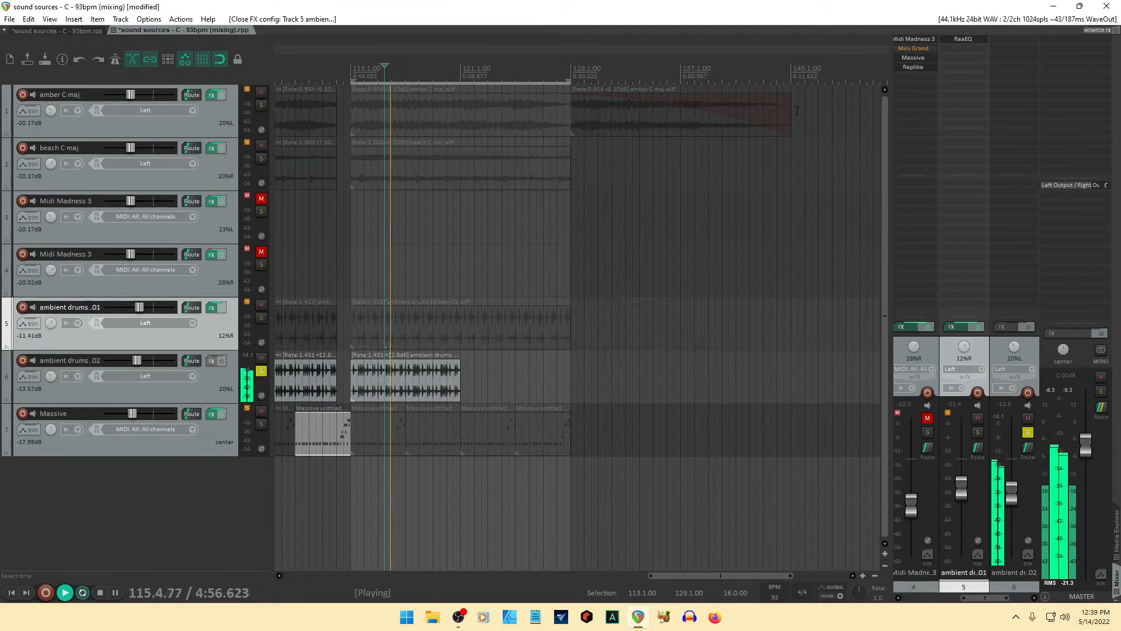
- Add ReaEQ to the second ambient drums track and boost band 2 by 2.9 dB at 92.3 Hz with 4.00 oct bandwidth
{"action": "left_click", "coordinate": [1003, 39]}
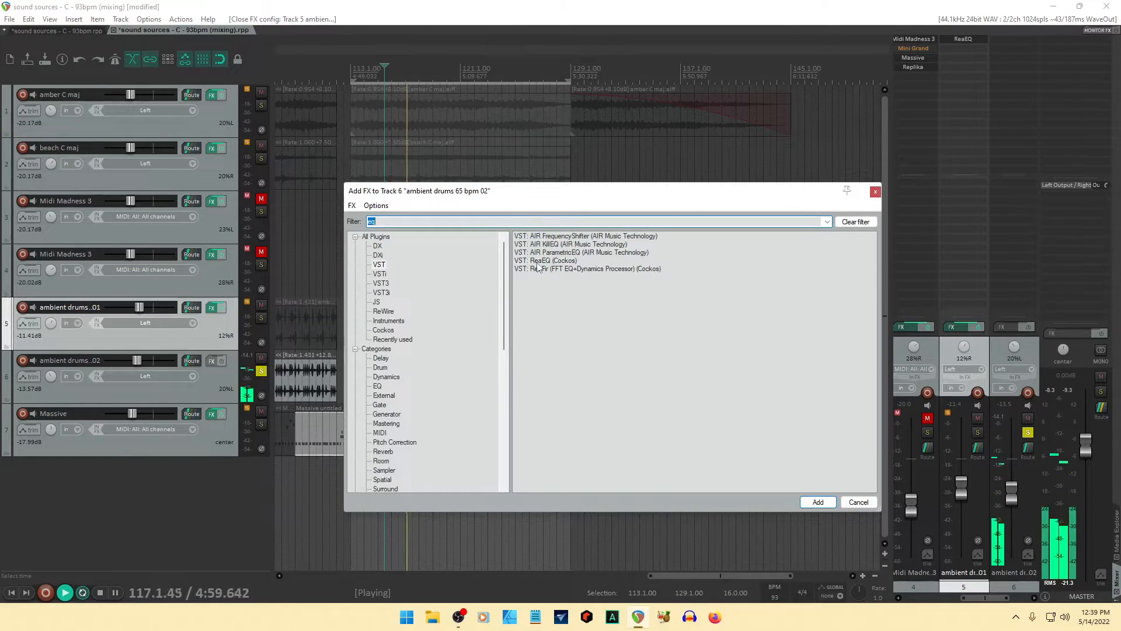
{"action": "left_click", "coordinate": [820, 502]}
{"action": "left_click_drag", "start_coordinate": [200, 40], "coordinate": [626, 260]}
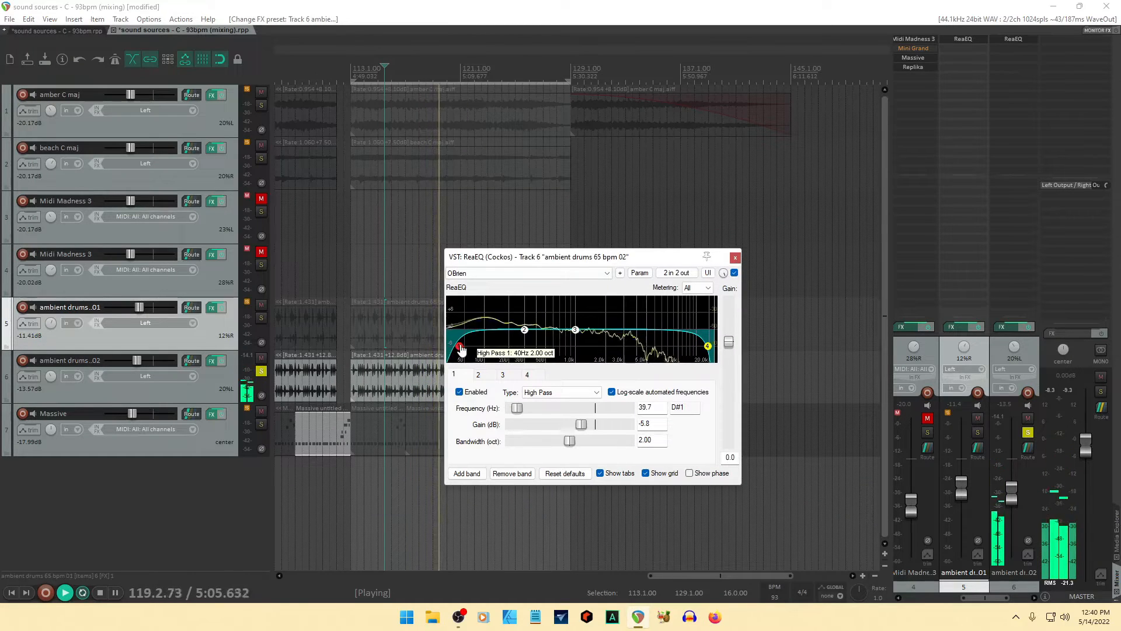
{"action": "left_click_drag", "start_coordinate": [524, 330], "coordinate": [482, 325]}
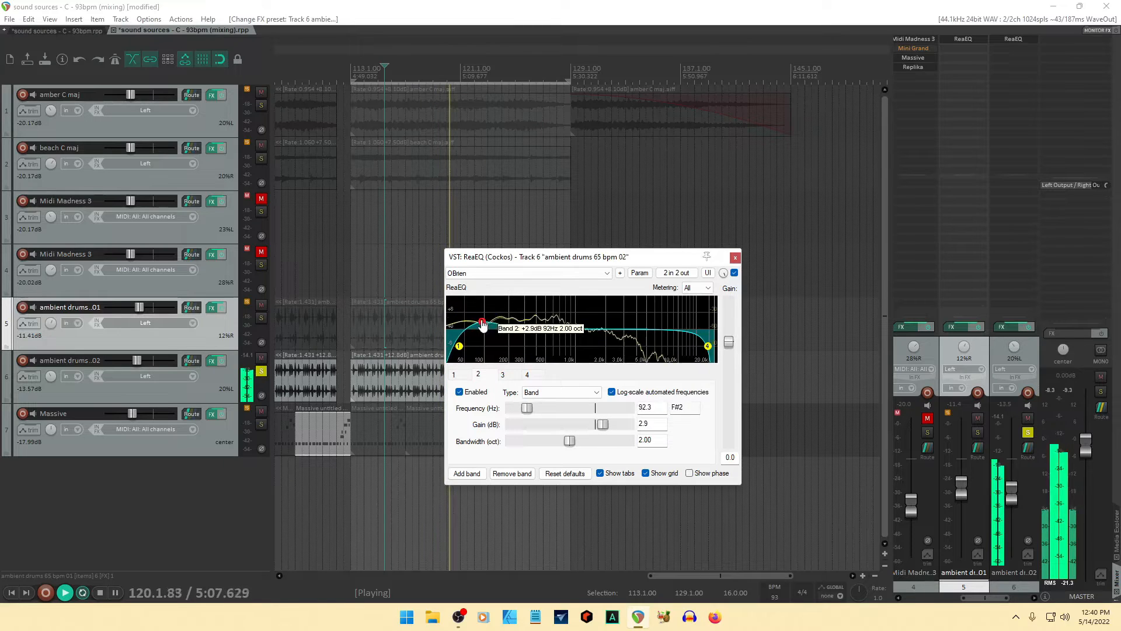
{"action": "left_click_drag", "start_coordinate": [564, 440], "coordinate": [646, 445]}
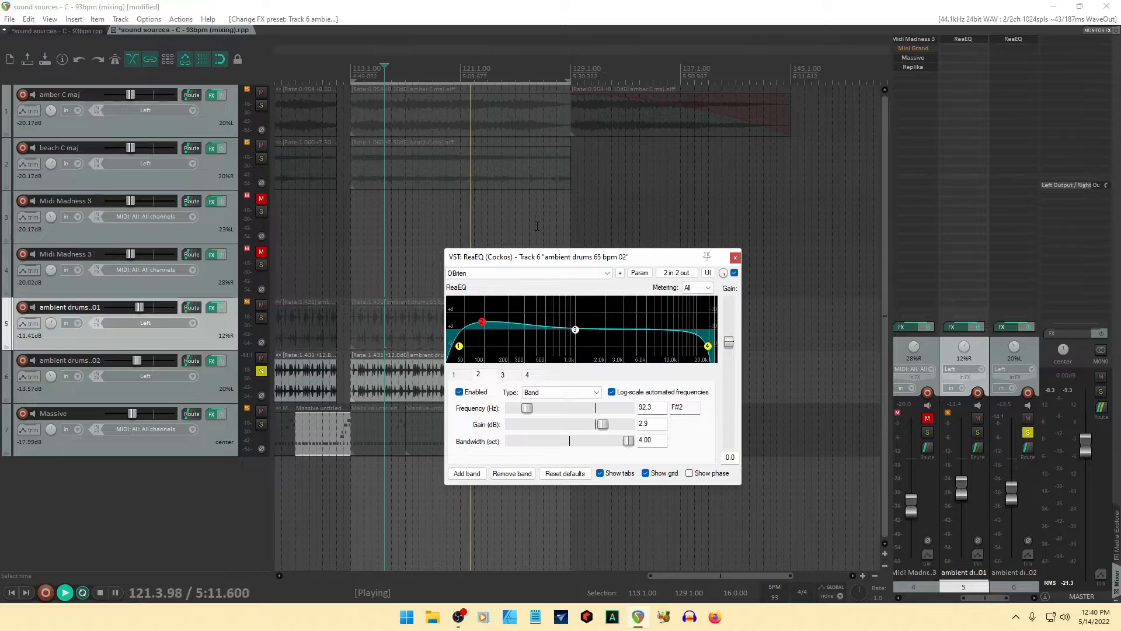
- Shorten the time selection to end at 121.1.00, matching the second drums track's last item, keeping the EQ window clear of the ruler
{"action": "left_click_drag", "start_coordinate": [567, 258], "coordinate": [751, 267]}
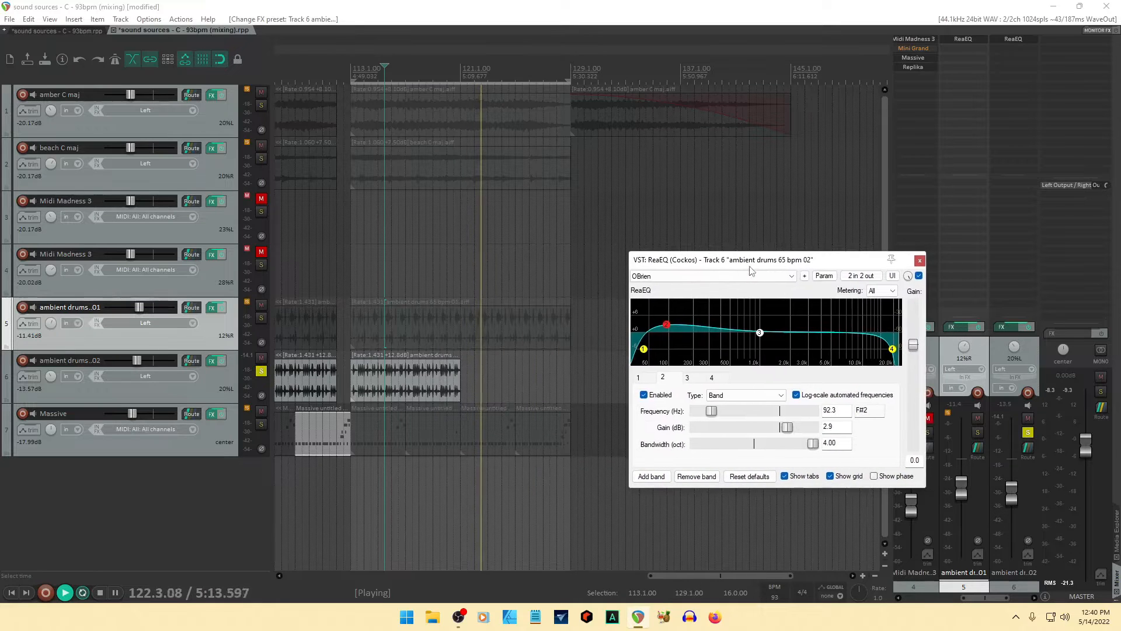
{"action": "left_click_drag", "start_coordinate": [566, 79], "coordinate": [462, 82]}
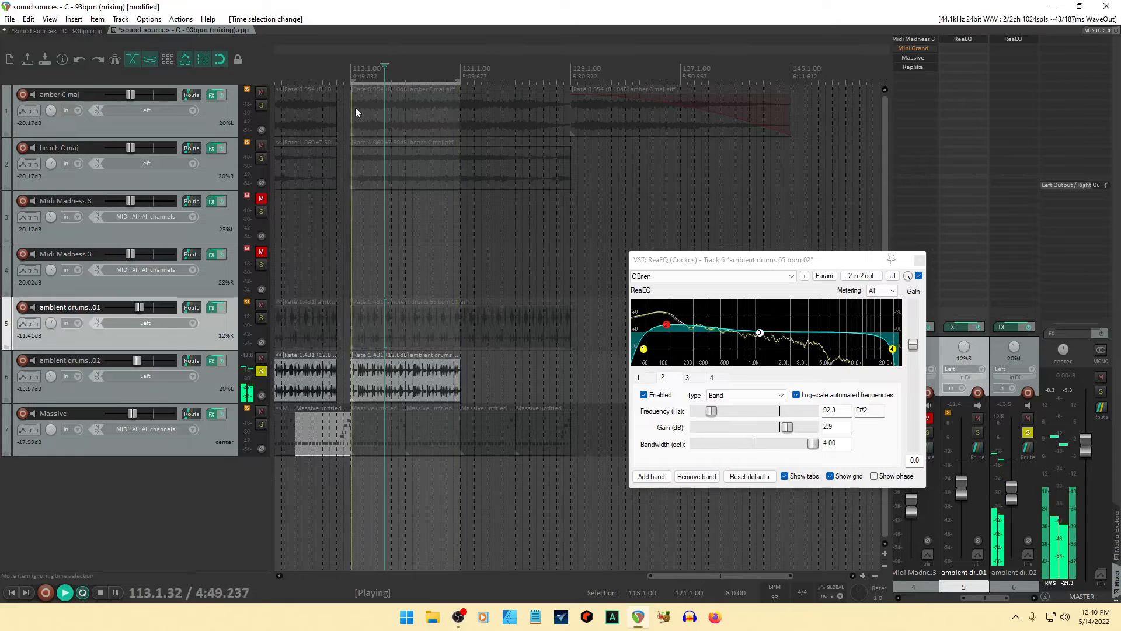
{"action": "left_click_drag", "start_coordinate": [759, 259], "coordinate": [619, 197]}
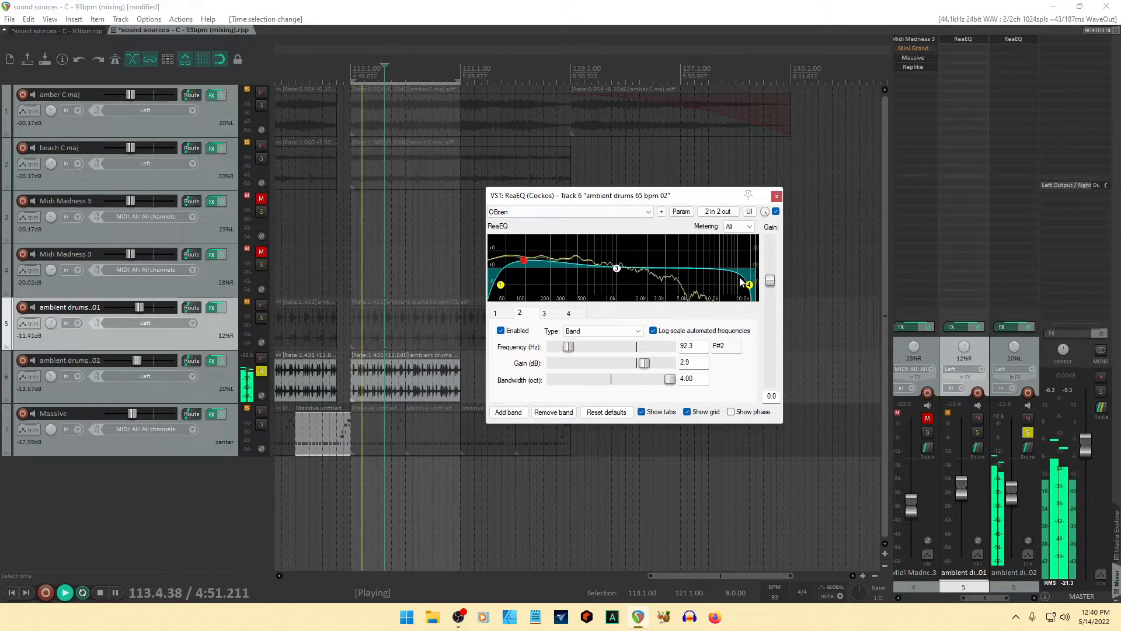
- Lower the second drums track's low-pass cutoff and boost band 3 by about 3 dB at 1472 Hz
{"action": "left_click_drag", "start_coordinate": [744, 283], "coordinate": [727, 289]}
{"action": "left_click_drag", "start_coordinate": [617, 270], "coordinate": [634, 258]}
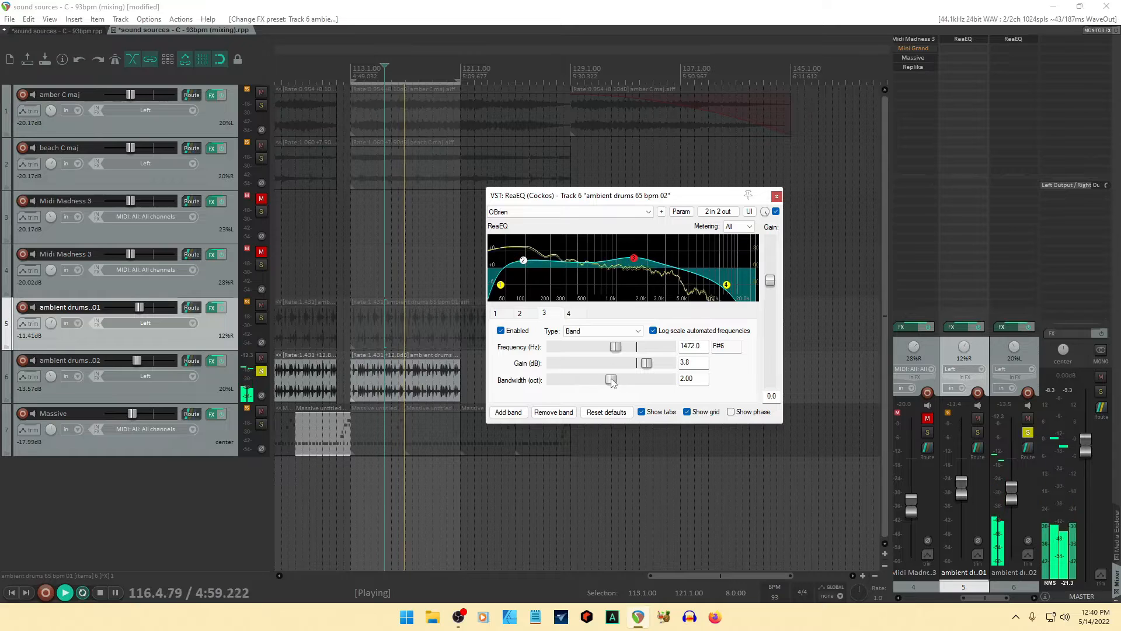
{"action": "left_click_drag", "start_coordinate": [633, 258], "coordinate": [632, 264]}
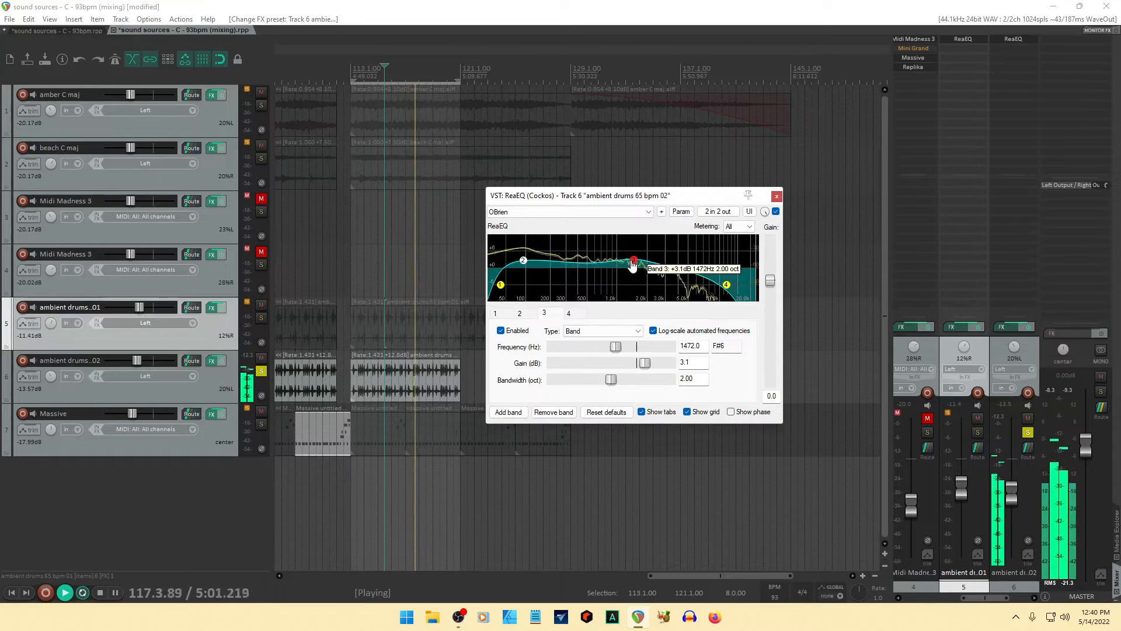
- Change band 2 to a Low Shelf of 7.1 dB at about 73 Hz and raise the high-pass to 49.4 Hz
{"action": "left_click", "coordinate": [523, 260]}
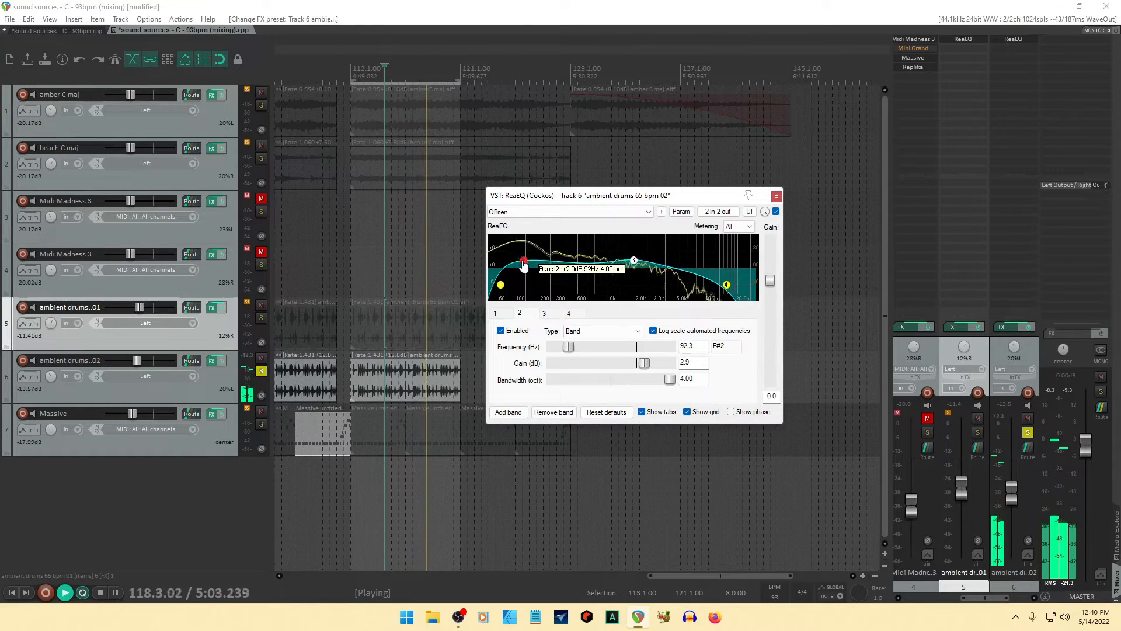
{"action": "left_click_drag", "start_coordinate": [523, 262], "coordinate": [520, 260]}
{"action": "left_click", "coordinate": [602, 331]}
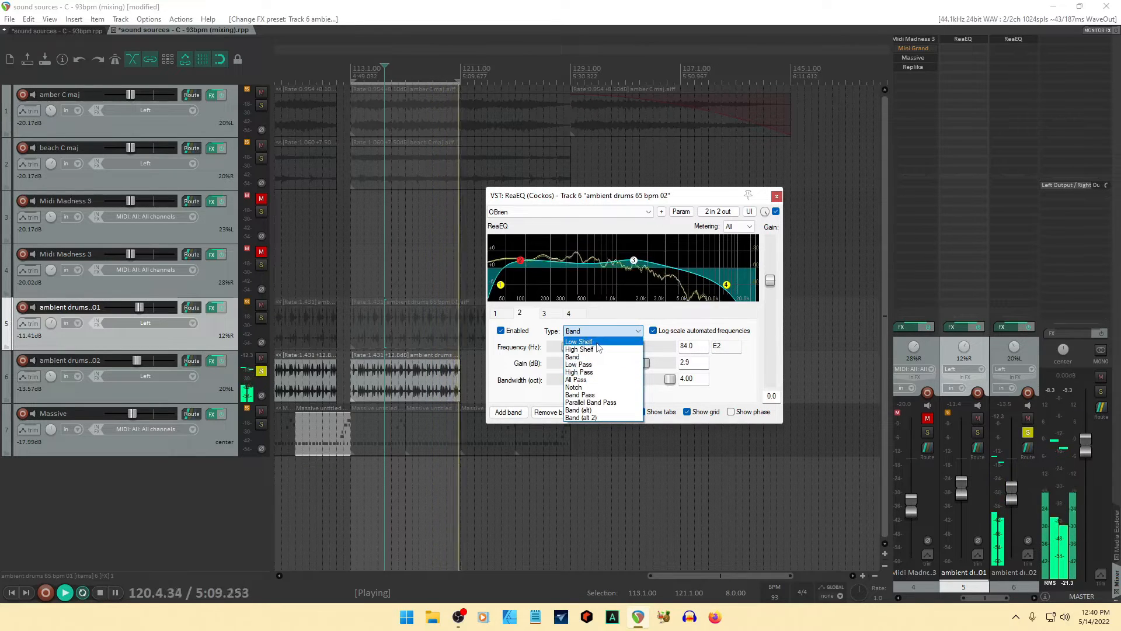
{"action": "left_click", "coordinate": [578, 341]}
{"action": "left_click_drag", "start_coordinate": [520, 260], "coordinate": [505, 287]}
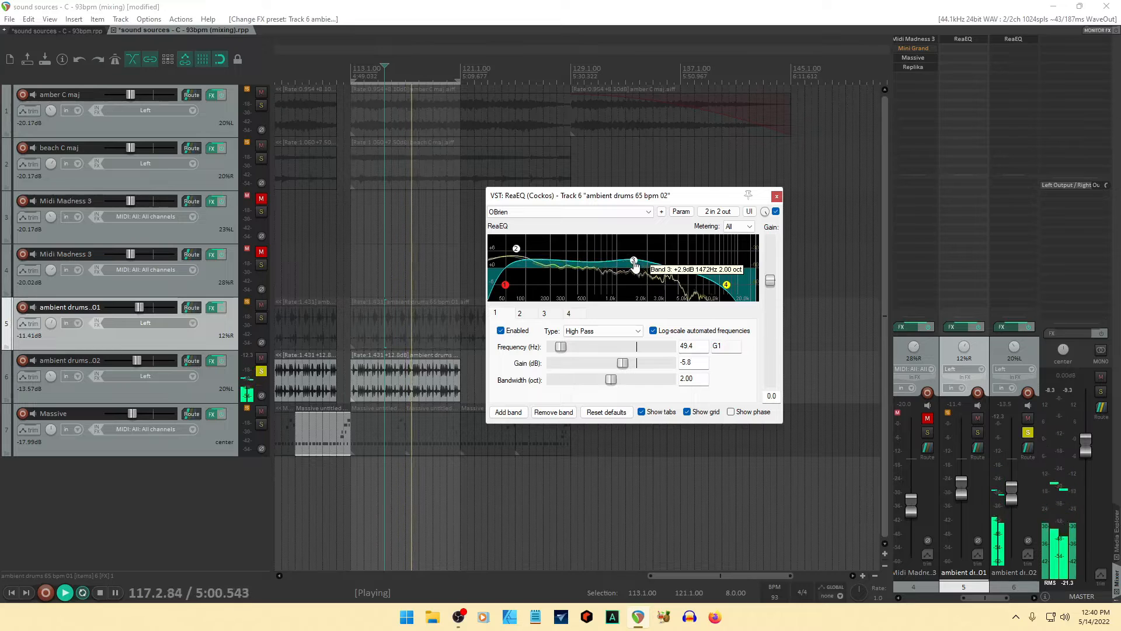
- Set the low-pass to 7286 Hz, the high-pass to 47.1 Hz and the low shelf frequency to 54.3 Hz
{"action": "left_click_drag", "start_coordinate": [726, 285], "coordinate": [706, 289]}
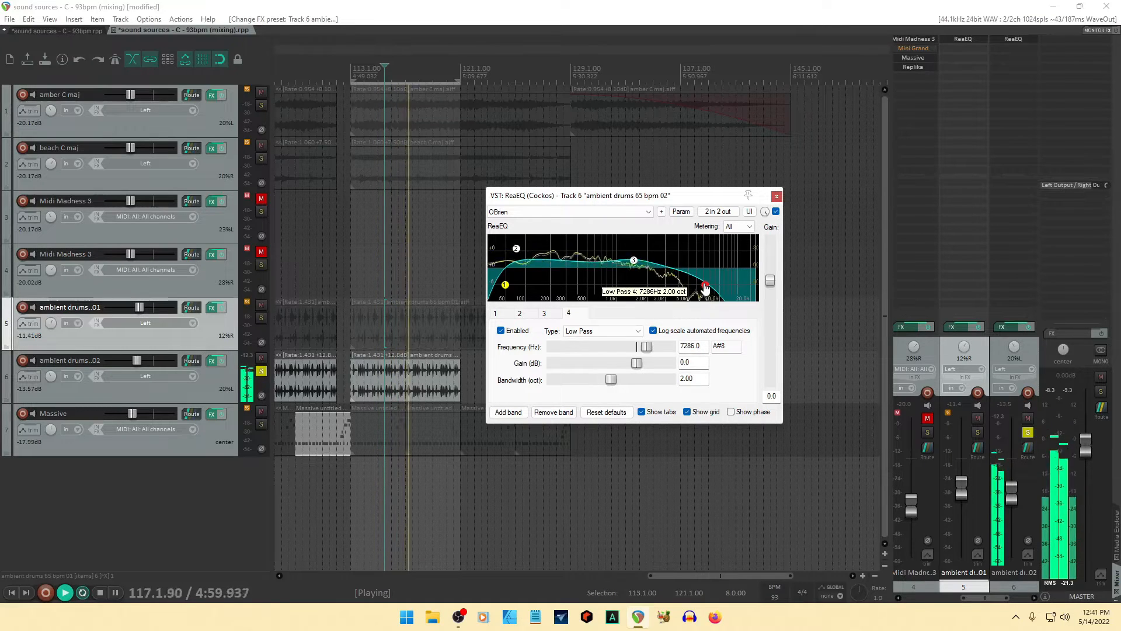
{"action": "left_click", "coordinate": [506, 286]}
{"action": "left_click", "coordinate": [516, 250]}
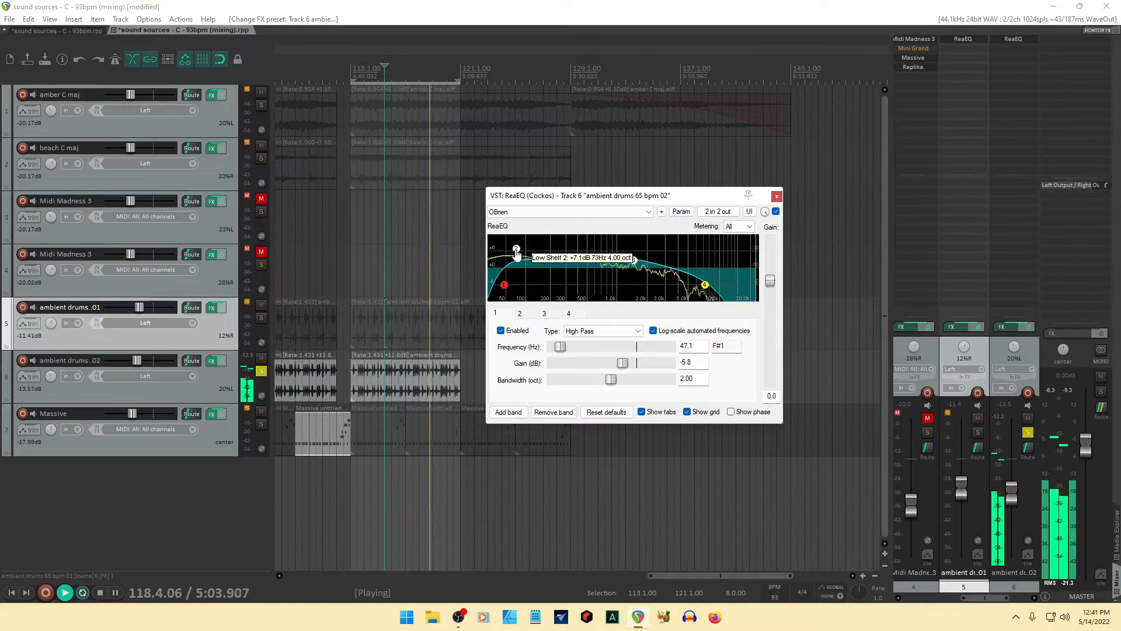
{"action": "left_click_drag", "start_coordinate": [516, 251], "coordinate": [508, 252]}
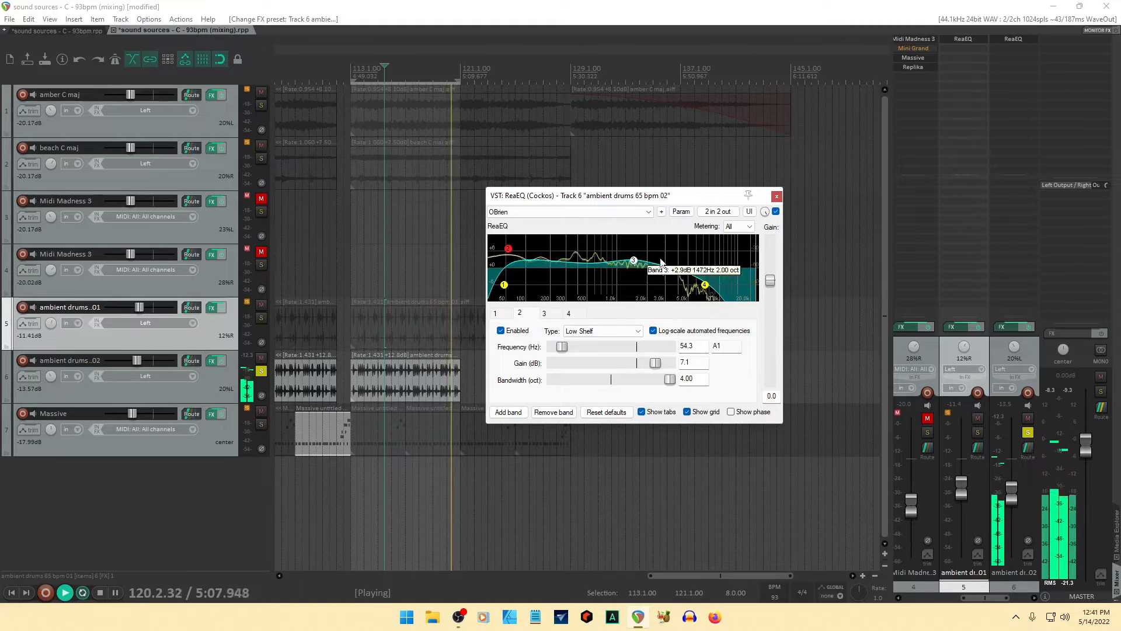
- Compare the second drums track with ReaEQ bypassed, then boost band 3 by 8.3 dB at 1794.2 Hz with 3.24 oct bandwidth
{"action": "left_click", "coordinate": [775, 211]}
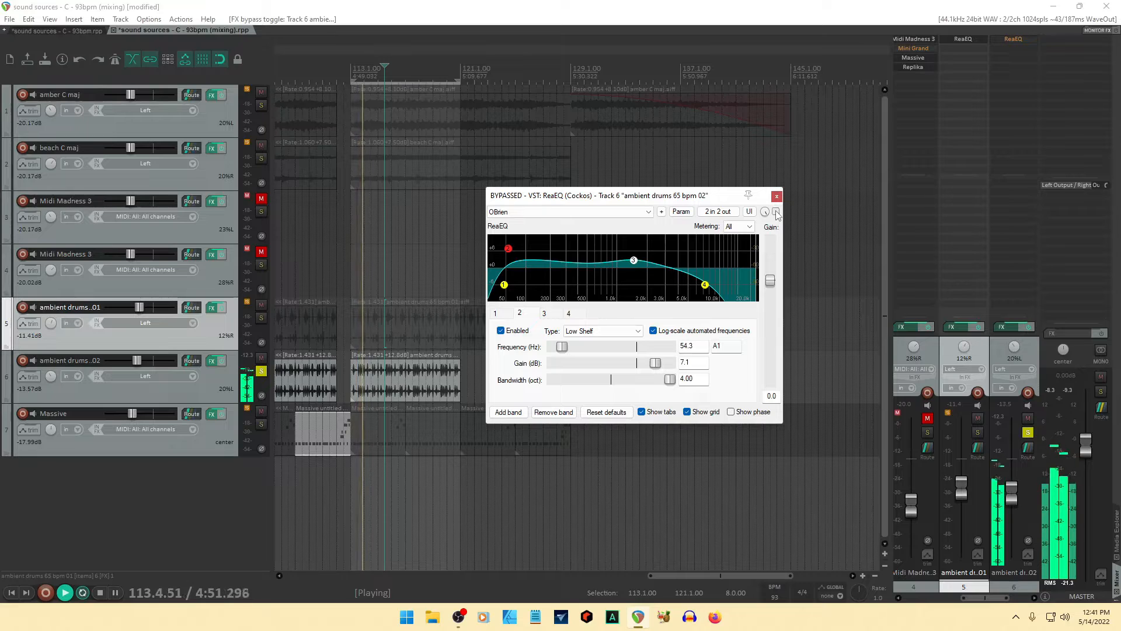
{"action": "left_click_drag", "start_coordinate": [634, 261], "coordinate": [644, 248]}
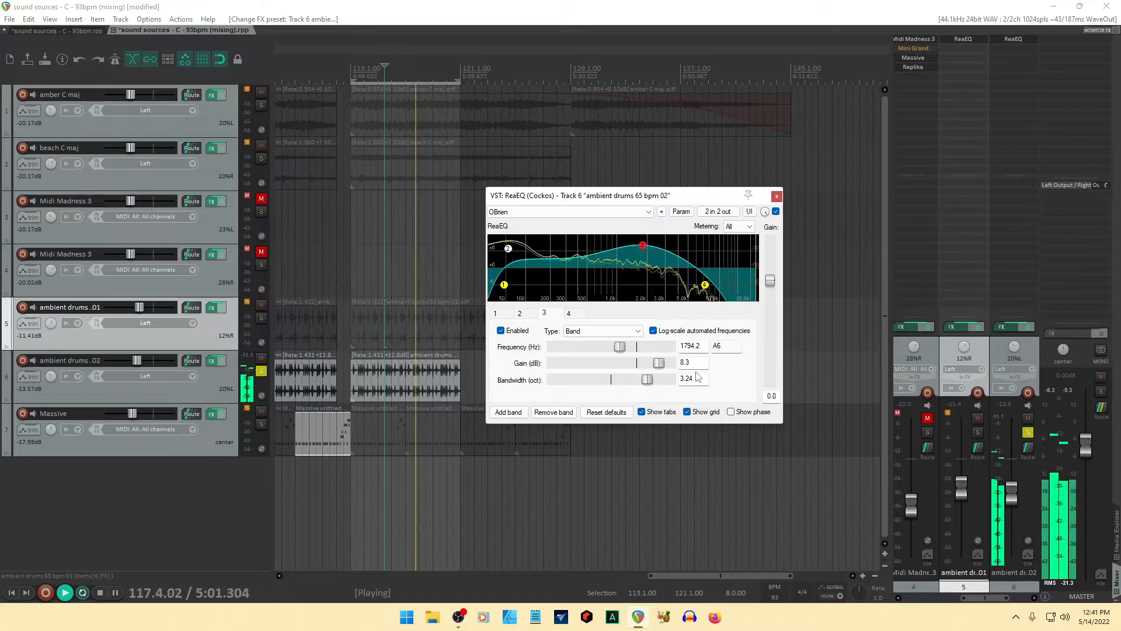
- Set the second drums track's band 3 to 5.2 dB at 2019.9 Hz with 2.06 oct bandwidth and the low shelf to 10.2 dB at 44.3 Hz
{"action": "mouse_move", "coordinate": [644, 250]}
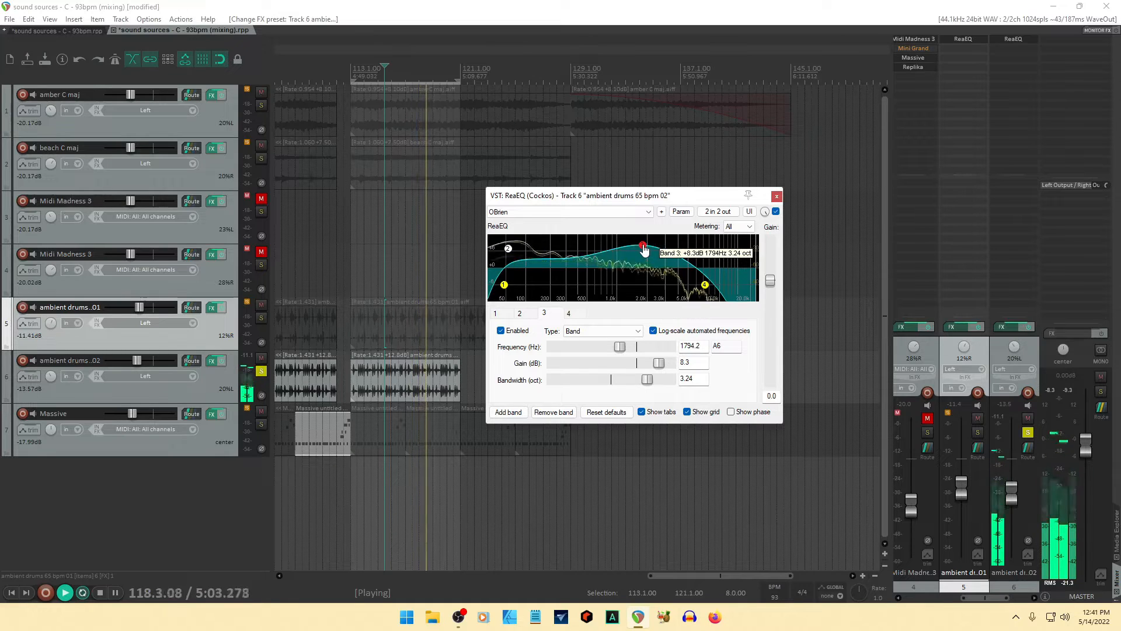
{"action": "mouse_move", "coordinate": [644, 250]}
{"action": "left_mouse_down"}
{"action": "mouse_move", "coordinate": [646, 233]}
{"action": "mouse_move", "coordinate": [649, 266]}
{"action": "left_mouse_up"}
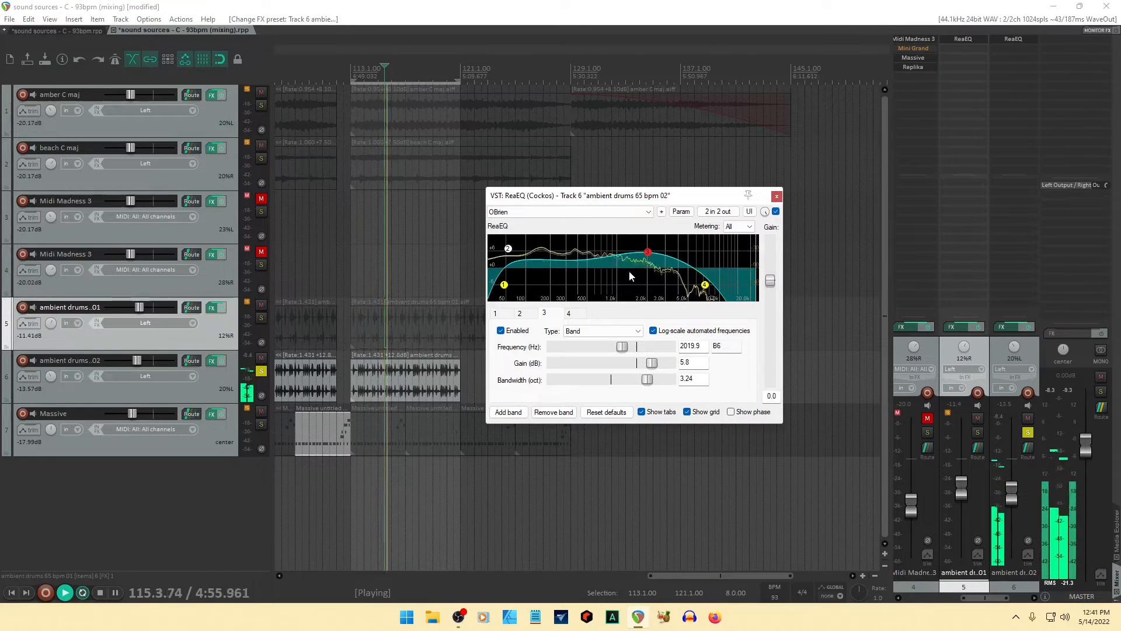
{"action": "left_click_drag", "start_coordinate": [507, 248], "coordinate": [506, 246]}
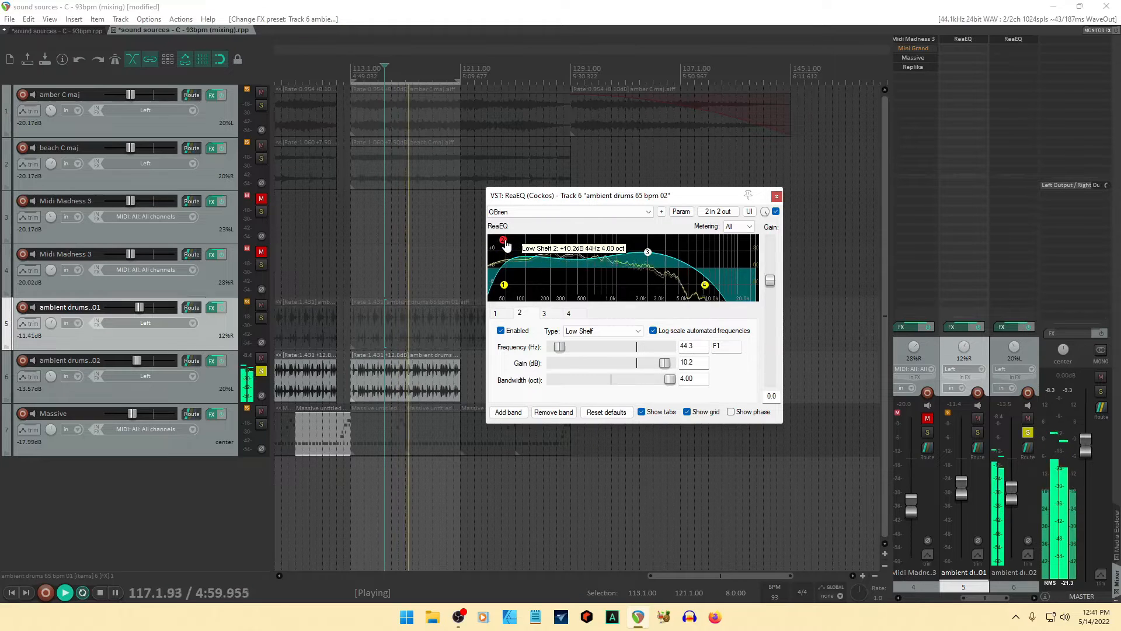
{"action": "left_click_drag", "start_coordinate": [647, 255], "coordinate": [648, 259]}
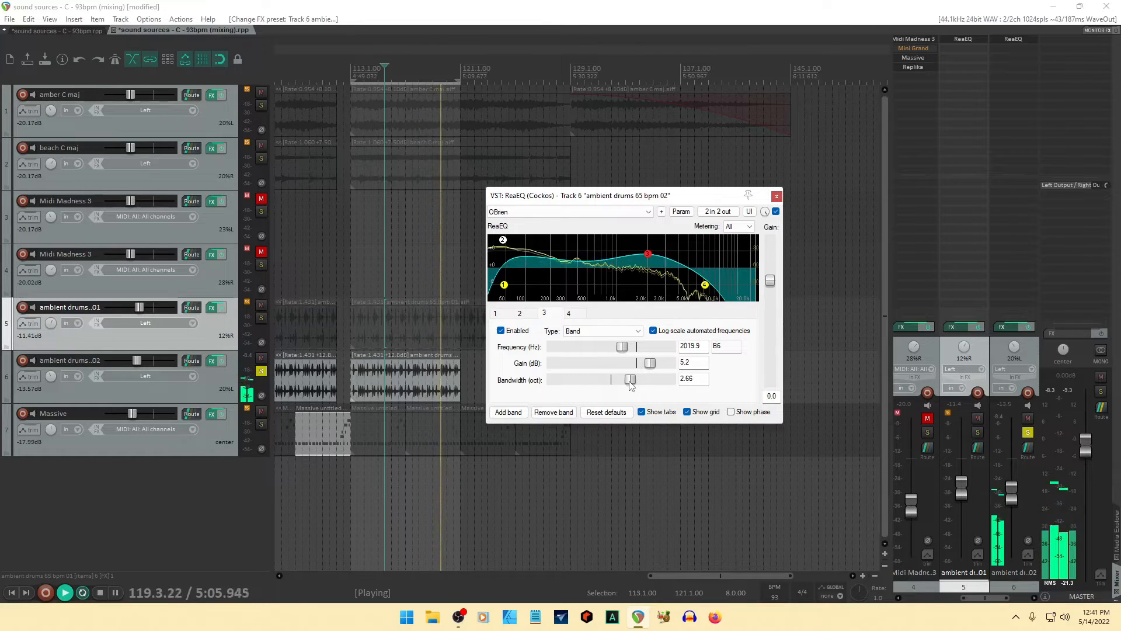
{"action": "left_click_drag", "start_coordinate": [630, 382], "coordinate": [614, 383]}
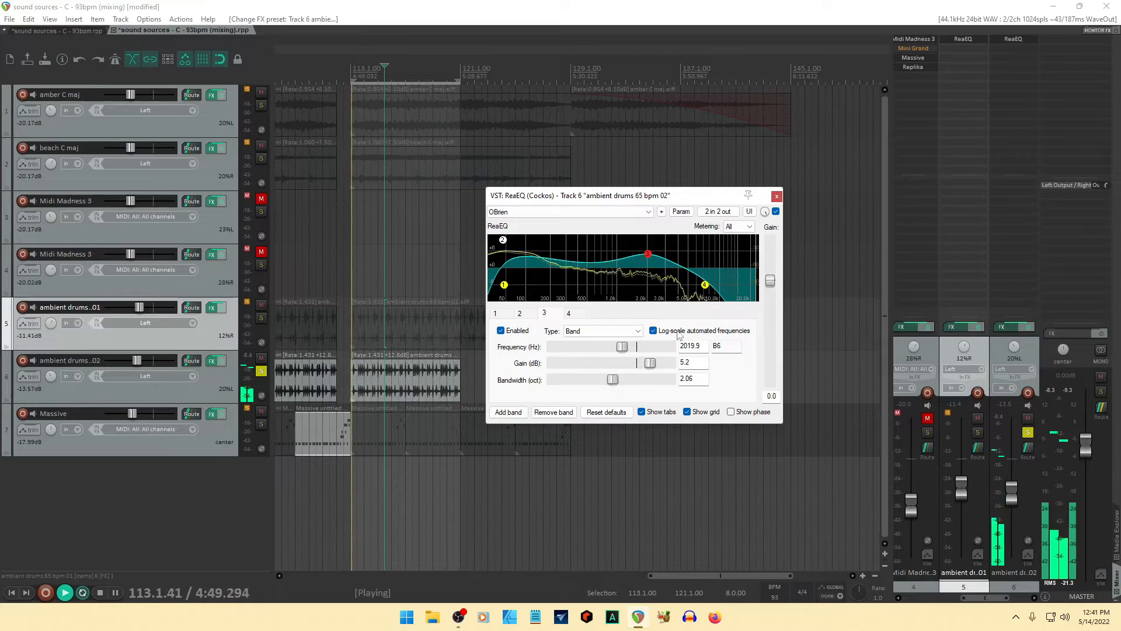
- Set the second drums track's high-pass to 41.7 Hz with a bandwidth of about 1.74 oct and close ReaEQ
{"action": "left_click", "coordinate": [502, 241]}
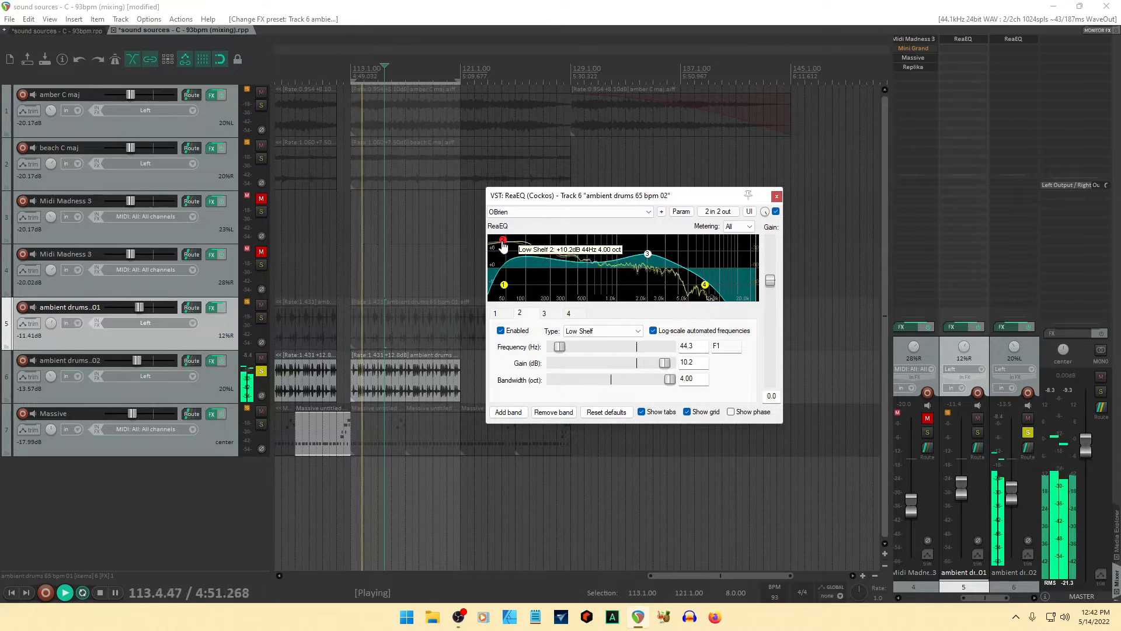
{"action": "left_click", "coordinate": [496, 313]}
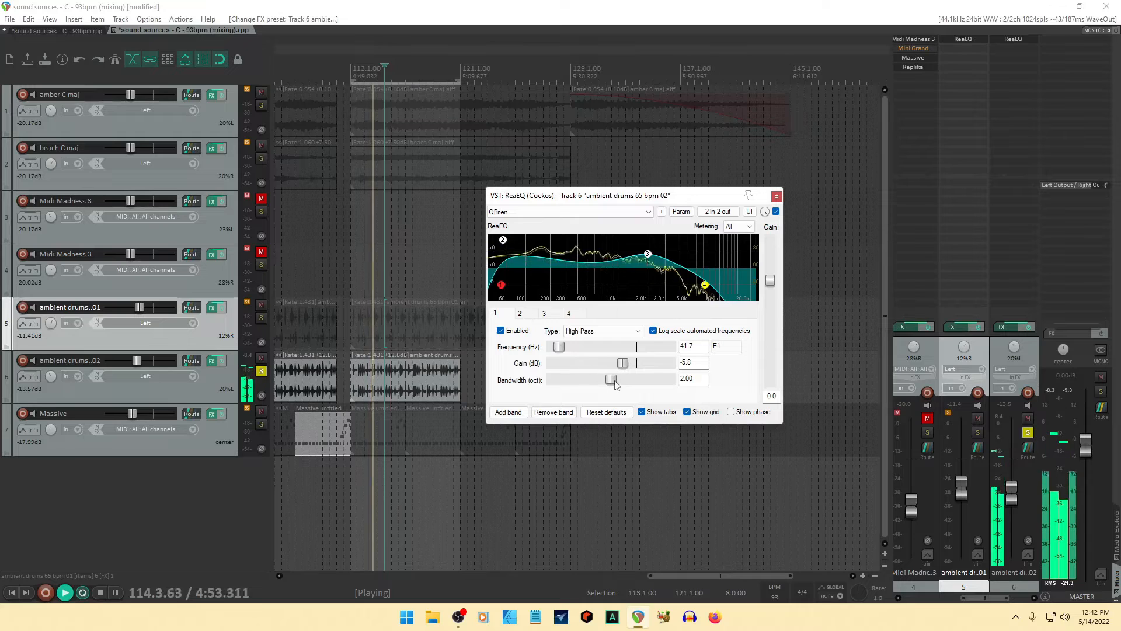
{"action": "left_click_drag", "start_coordinate": [615, 383], "coordinate": [606, 384]}
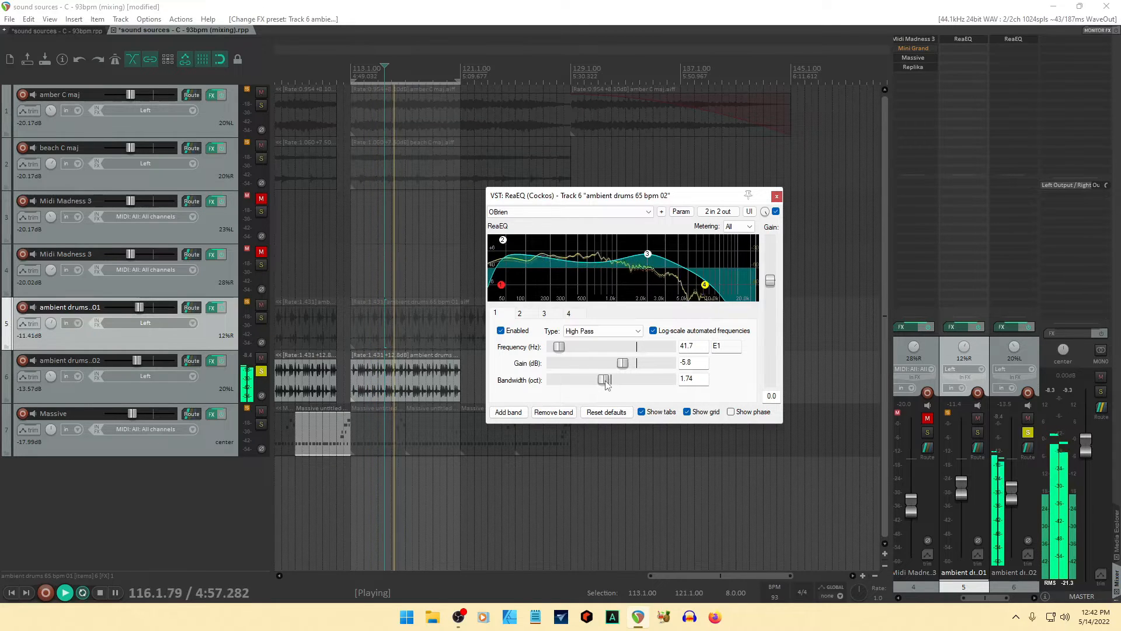
{"action": "left_click", "coordinate": [776, 196]}
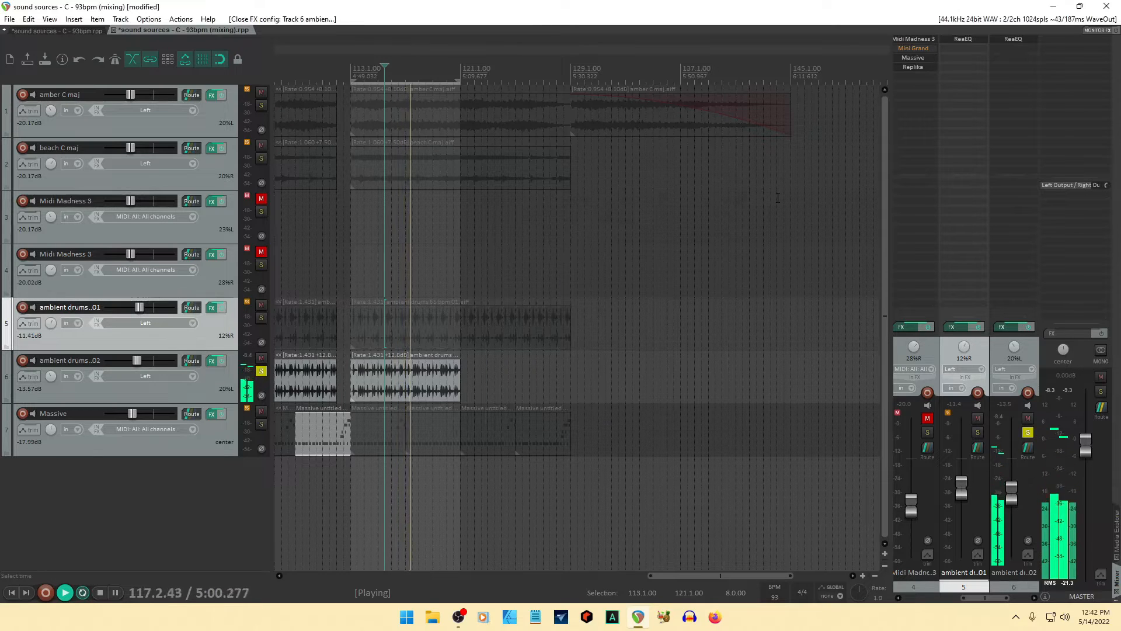
- Solo the first ambient drums track and the Massive track alongside the second ambient drums track
{"action": "left_click", "coordinate": [261, 317]}
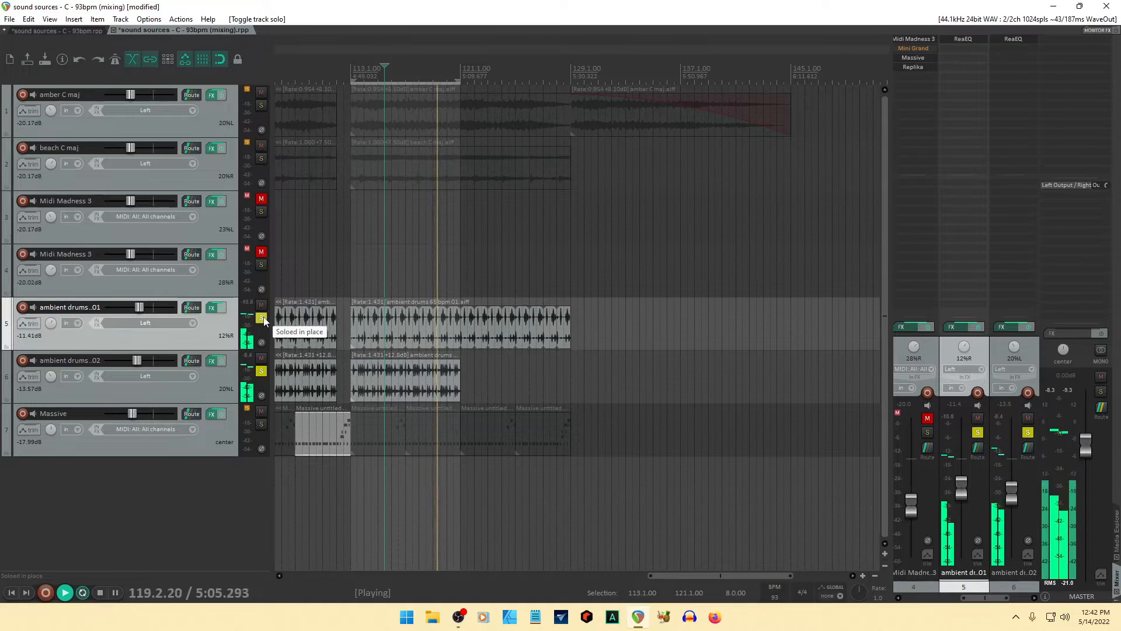
{"action": "left_click", "coordinate": [216, 446]}
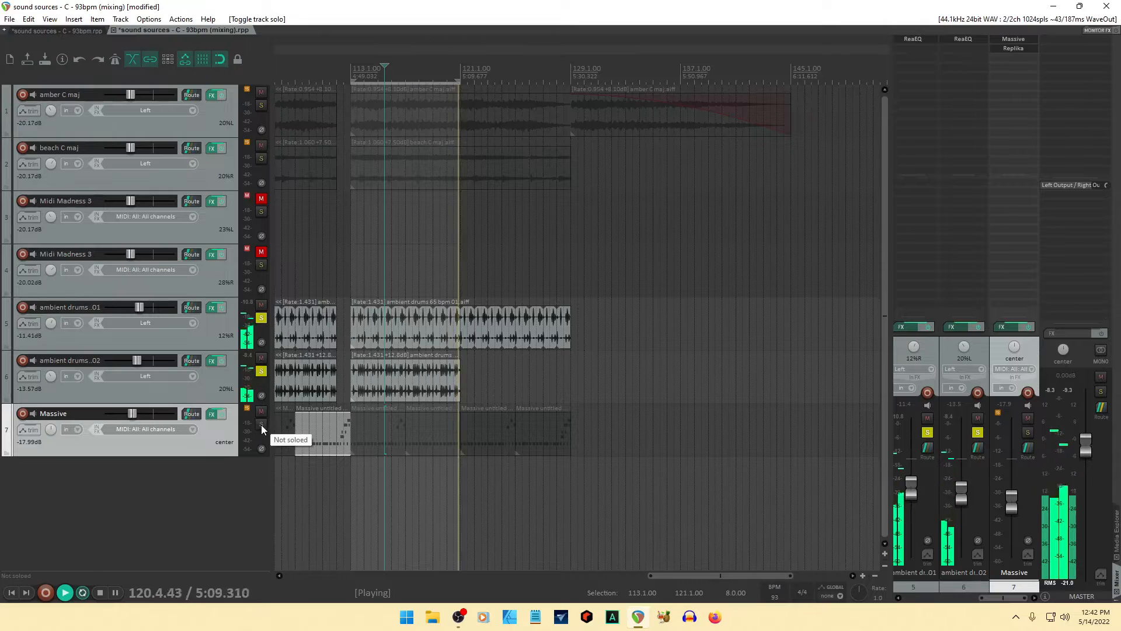
{"action": "left_click", "coordinate": [261, 425]}
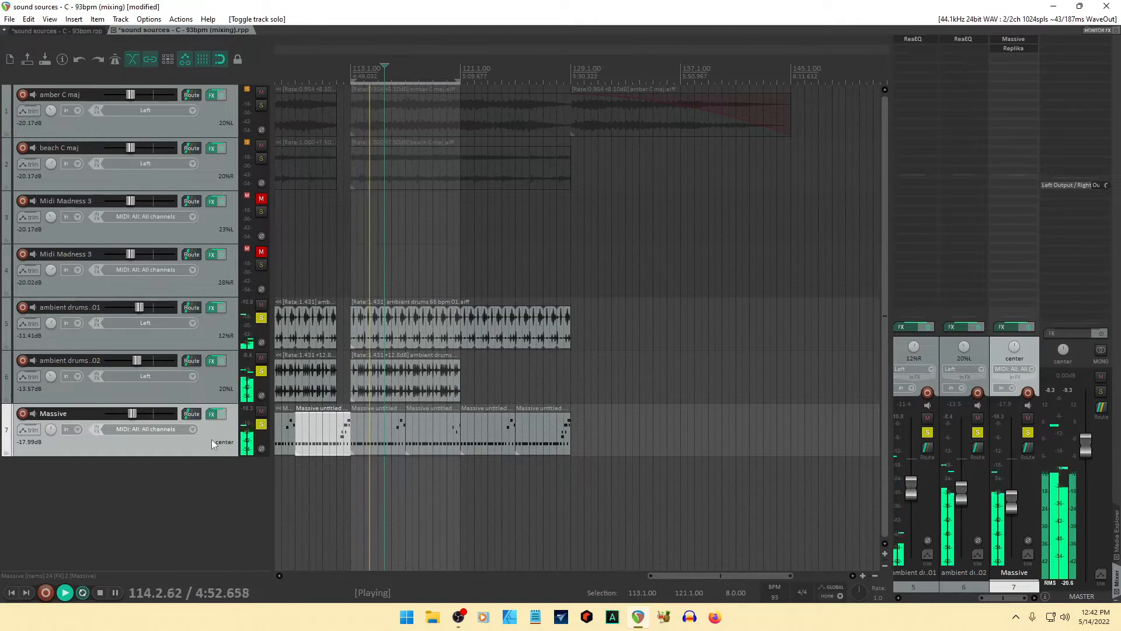
- Add ReaEQ to the Massive track's effects chain and move its window clear of the track controls
{"action": "double_click", "coordinate": [1008, 58]}
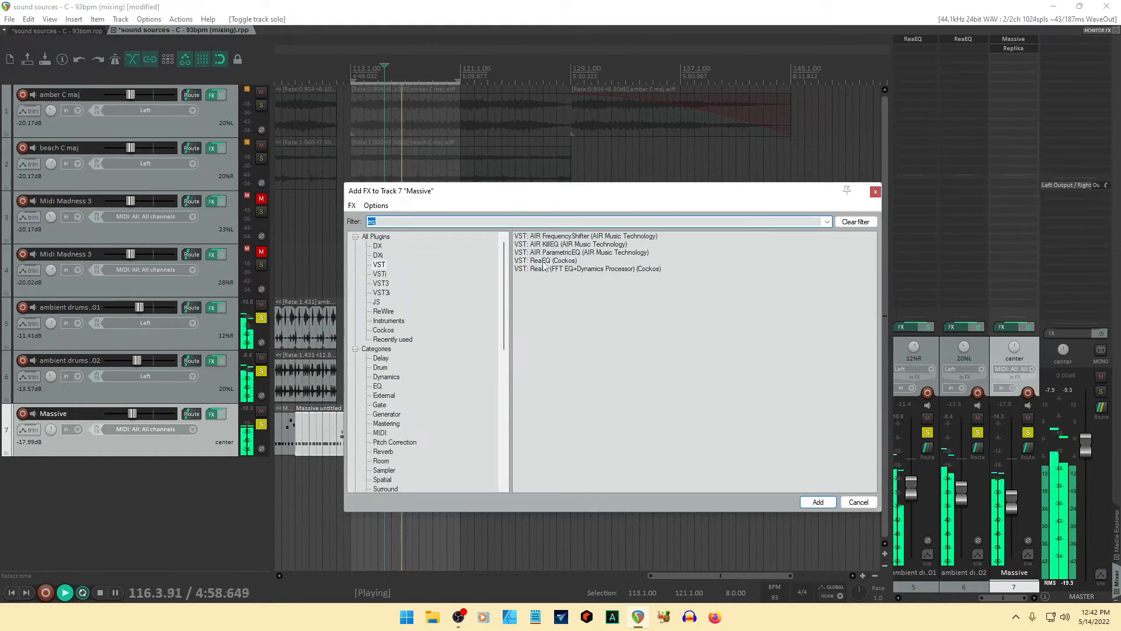
{"action": "left_click", "coordinate": [816, 502]}
{"action": "left_click_drag", "start_coordinate": [199, 46], "coordinate": [626, 306]}
- Lower the Massive track's low-pass slightly and boost band 3 by 4.0 dB at 1572.7 Hz with 3.02 oct bandwidth
{"action": "left_click", "coordinate": [712, 391]}
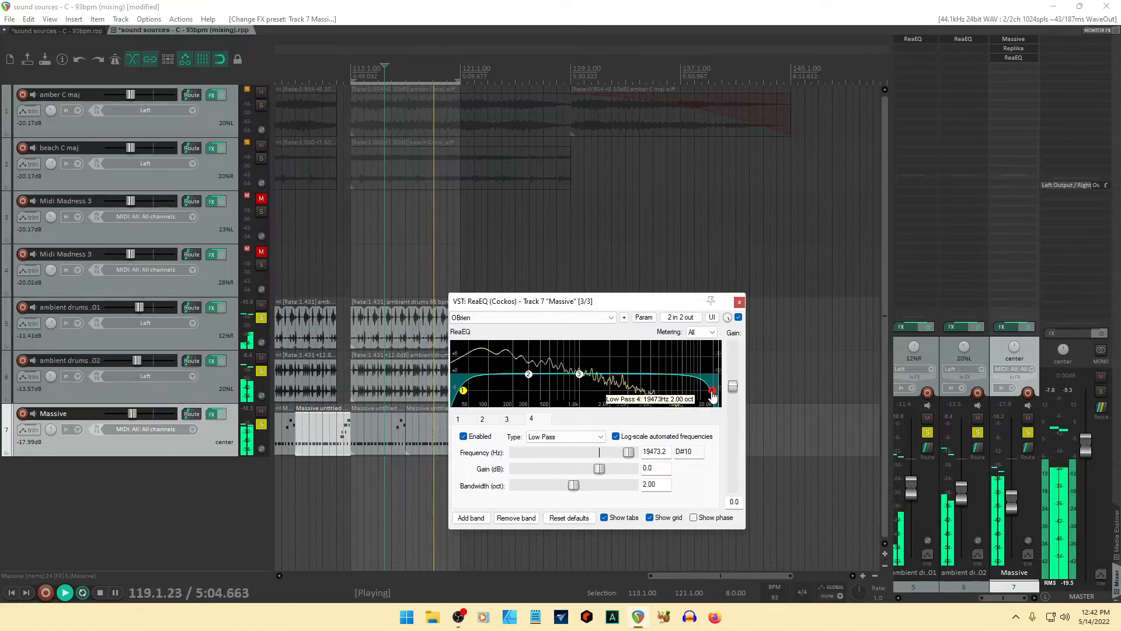
{"action": "mouse_move", "coordinate": [579, 374]}
{"action": "left_mouse_down"}
{"action": "mouse_move", "coordinate": [605, 375]}
{"action": "mouse_move", "coordinate": [599, 363]}
{"action": "left_mouse_up"}
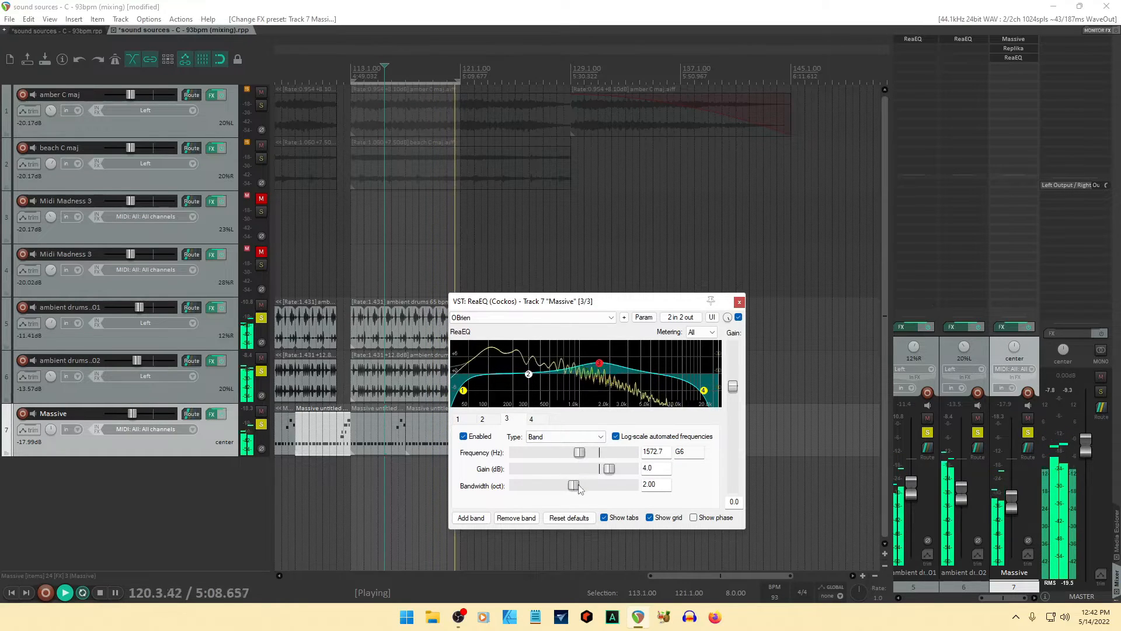
{"action": "left_click_drag", "start_coordinate": [578, 485], "coordinate": [608, 485]}
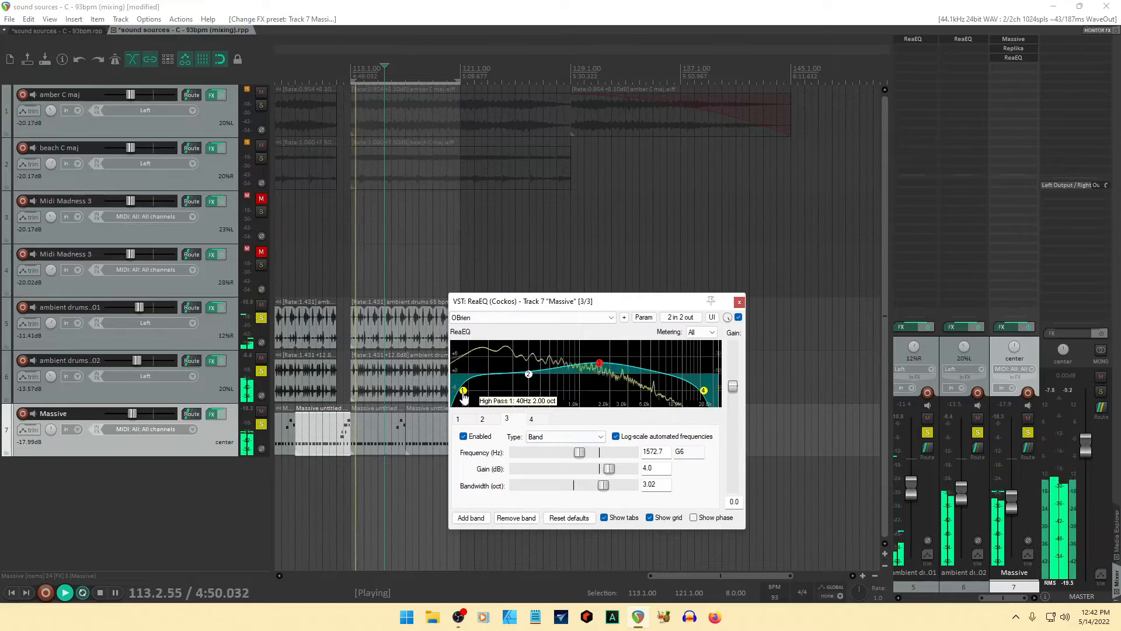
- Raise Massive's high-pass to 83 Hz, cut band 2 by 1.9 dB at 300 Hz with 1.44 oct, and set band 3 to 3.3 dB at 1593.6 Hz
{"action": "left_click_drag", "start_coordinate": [464, 397], "coordinate": [528, 383]}
{"action": "left_click_drag", "start_coordinate": [575, 487], "coordinate": [559, 486]}
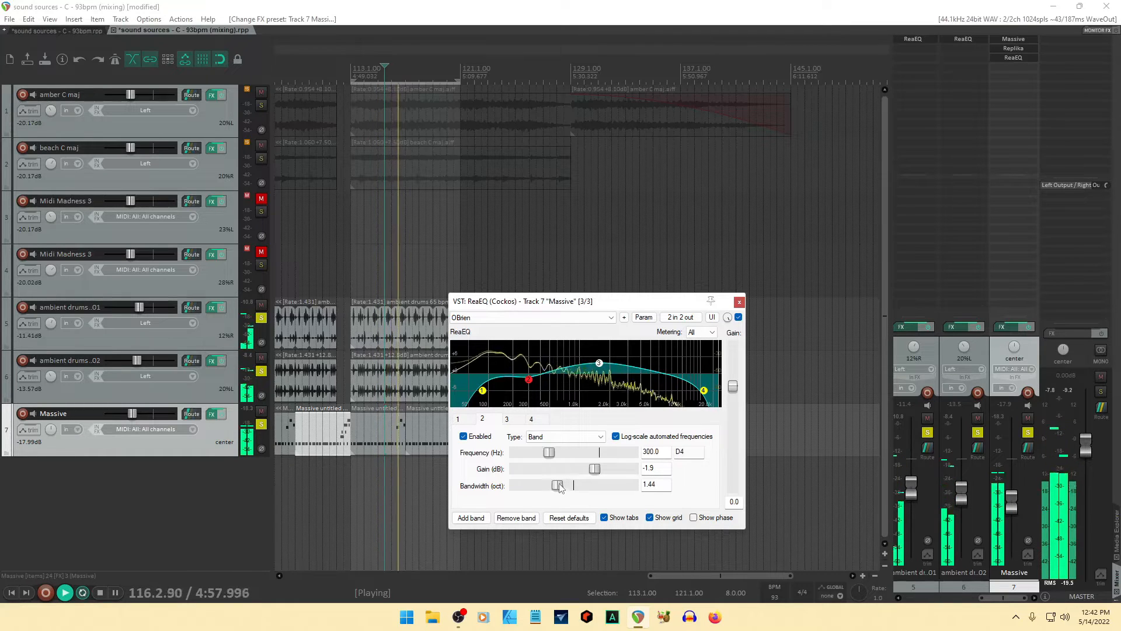
{"action": "left_click", "coordinate": [599, 363]}
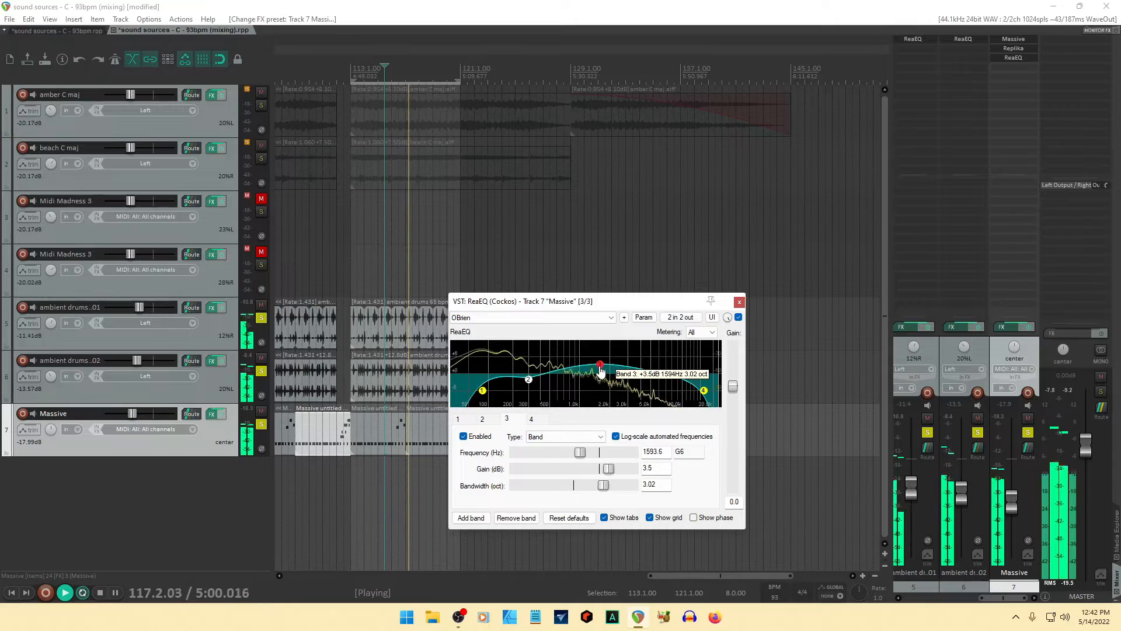
{"action": "left_click_drag", "start_coordinate": [601, 370], "coordinate": [601, 372]}
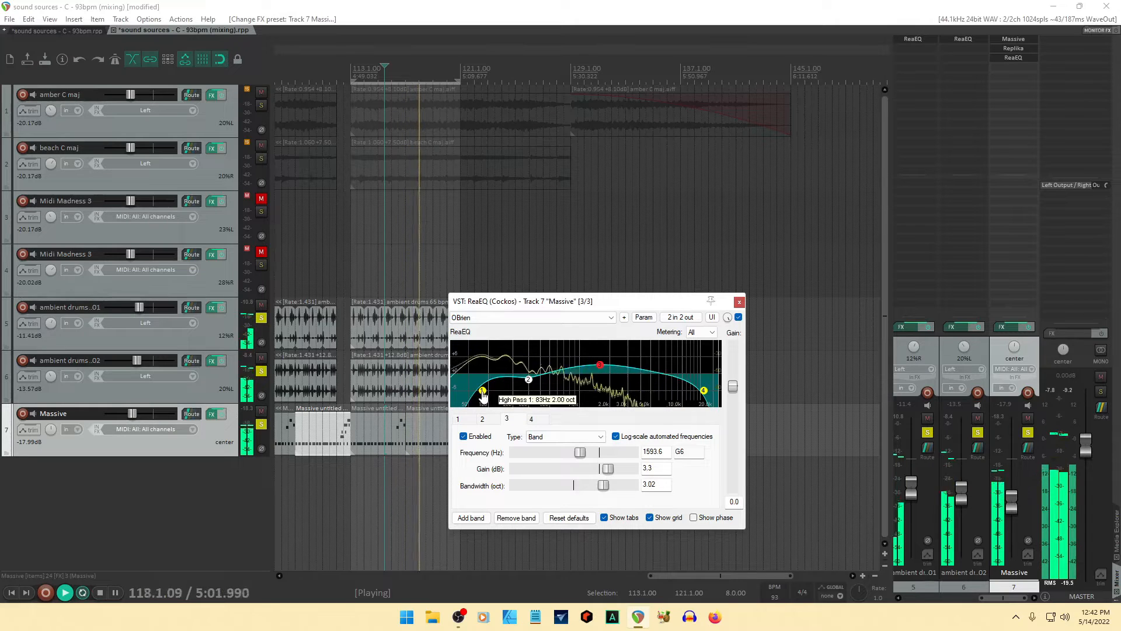
- Set the Massive track's high-pass to 81.4 Hz and low-pass to 10202.6 Hz, and close ReaEQ
{"action": "left_click_drag", "start_coordinate": [482, 394], "coordinate": [479, 398]}
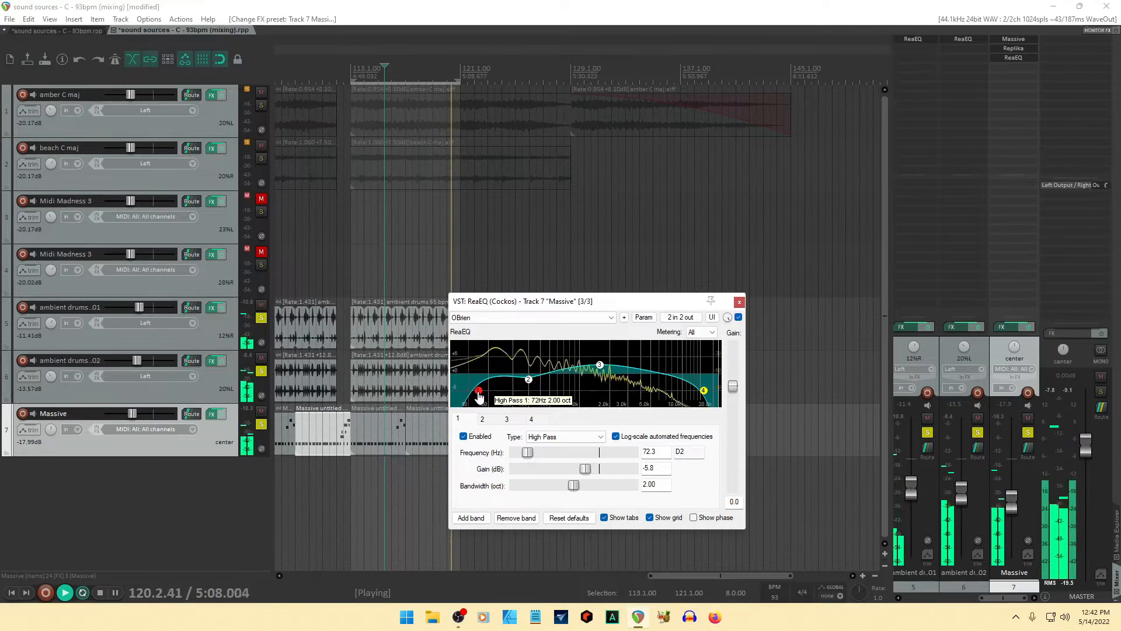
{"action": "left_click_drag", "start_coordinate": [479, 396], "coordinate": [483, 397]}
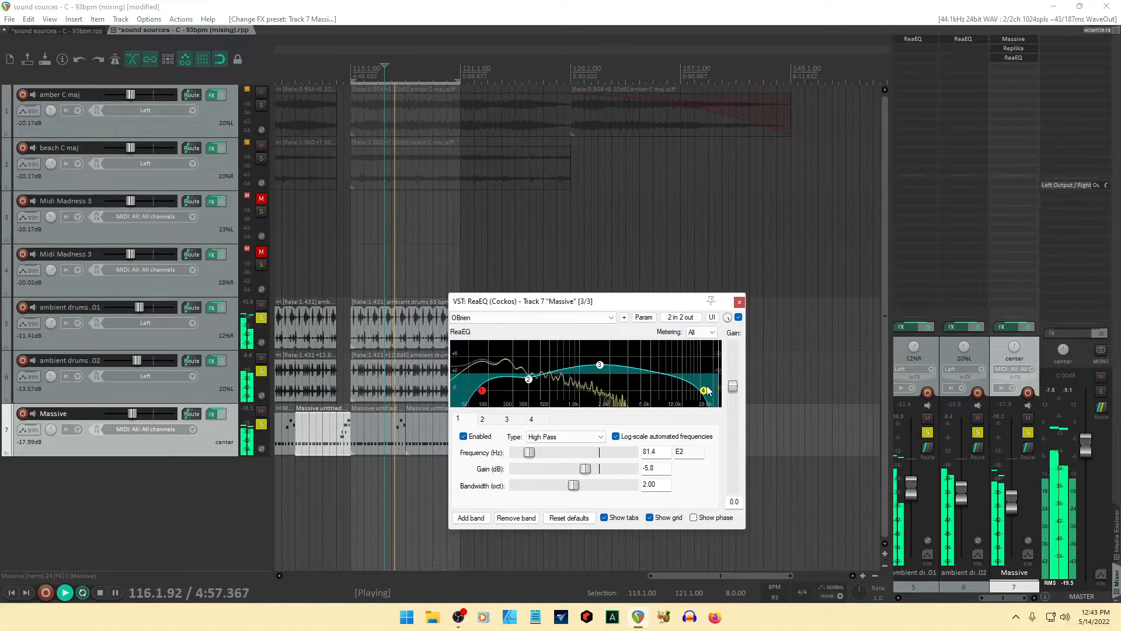
{"action": "left_click_drag", "start_coordinate": [703, 390], "coordinate": [683, 390]}
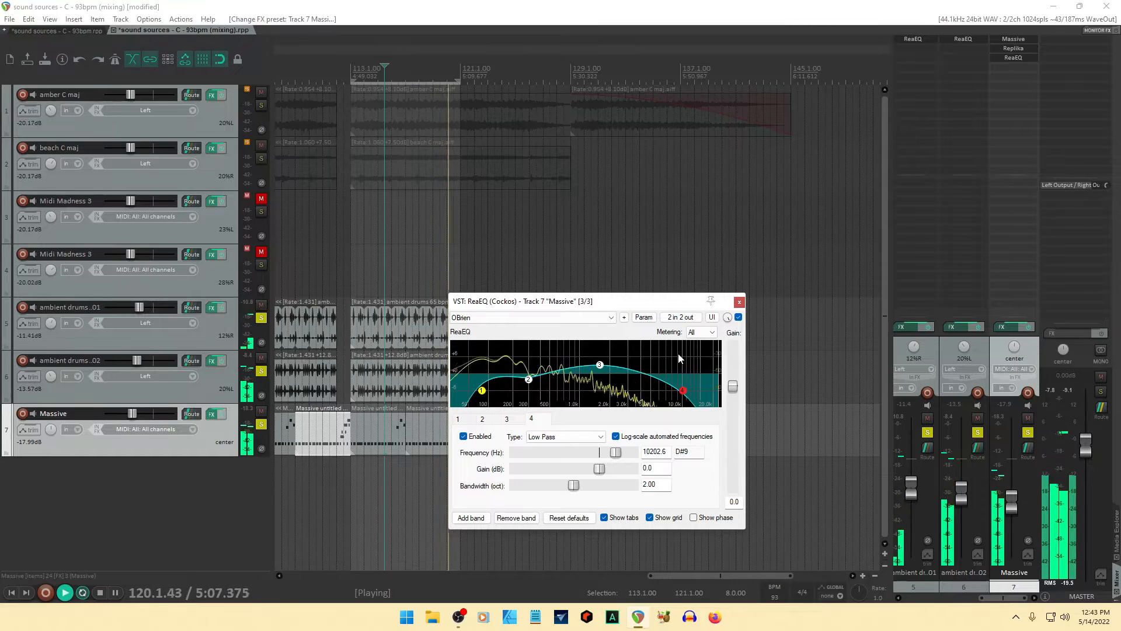
{"action": "left_click", "coordinate": [739, 302]}
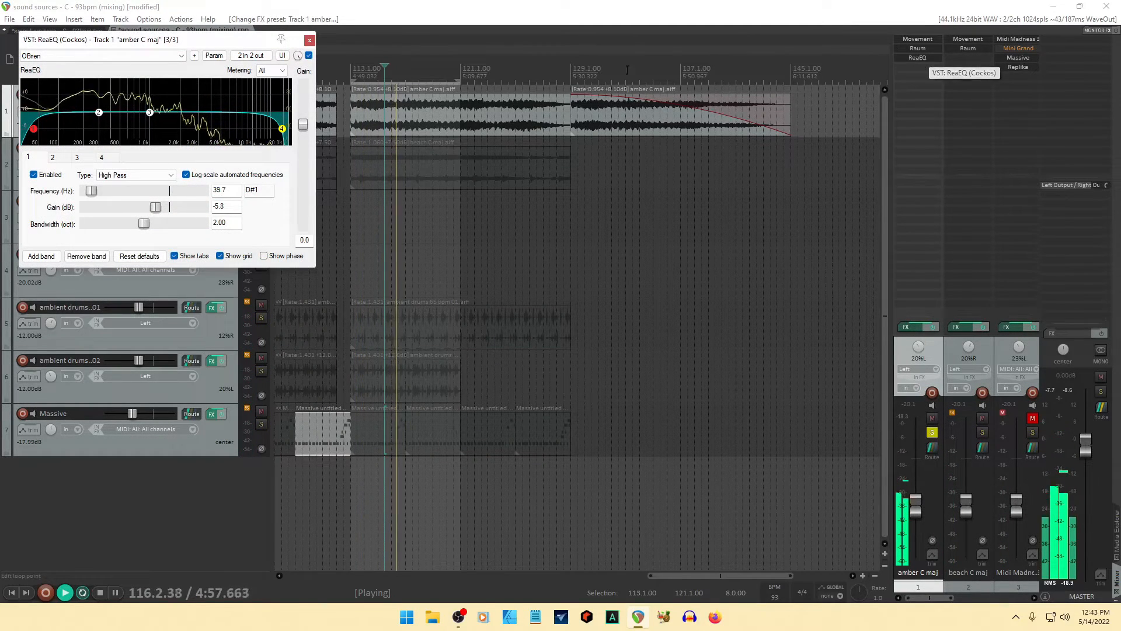
- Move ReaEQ ahead of Raum in the amber C maj effects chain and bypass Raum, keeping the ReaEQ window open near the centre
{"action": "left_click_drag", "start_coordinate": [163, 42], "coordinate": [573, 280]}
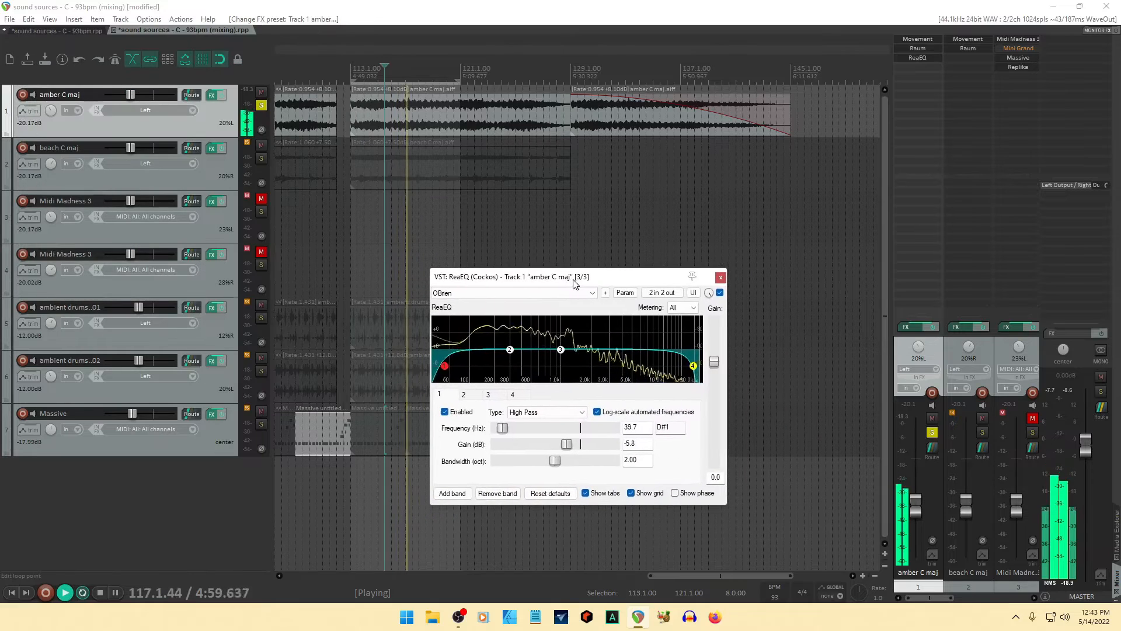
{"action": "left_click_drag", "start_coordinate": [917, 59], "coordinate": [918, 49]}
{"action": "left_click", "coordinate": [918, 57]}
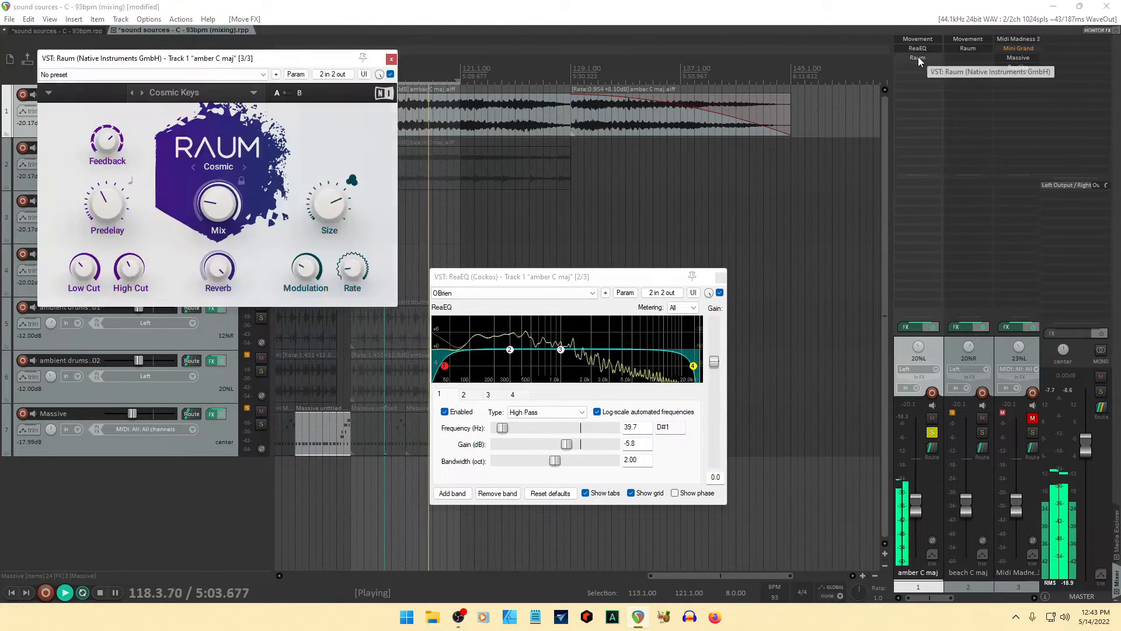
{"action": "left_click", "coordinate": [391, 59]}
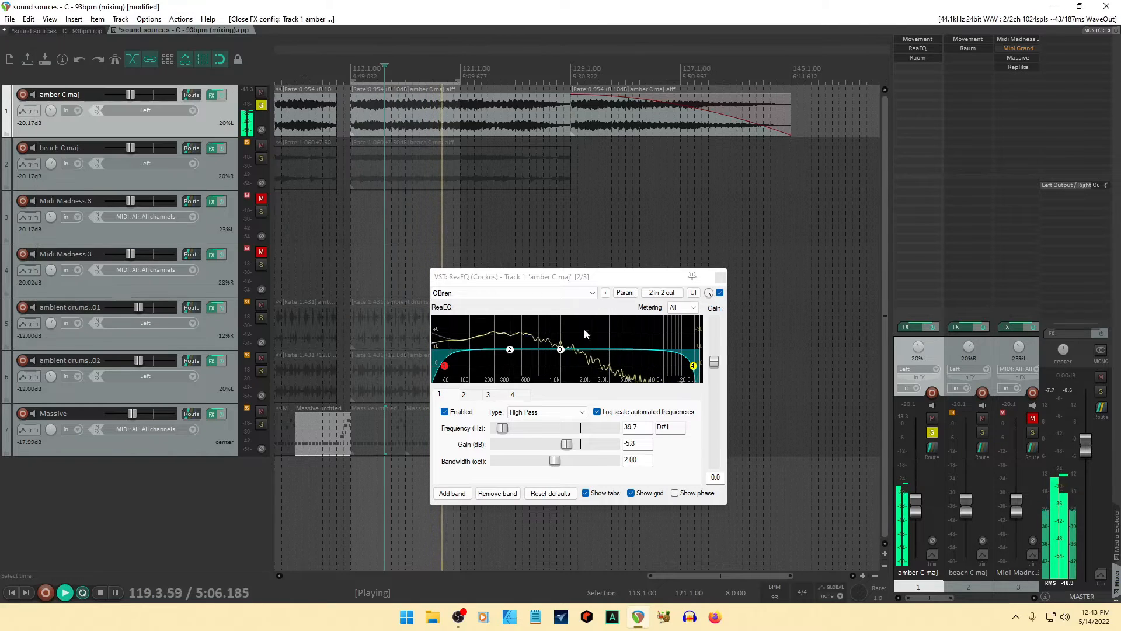
{"action": "right_click", "coordinate": [917, 59]}
{"action": "left_click", "coordinate": [953, 274]}
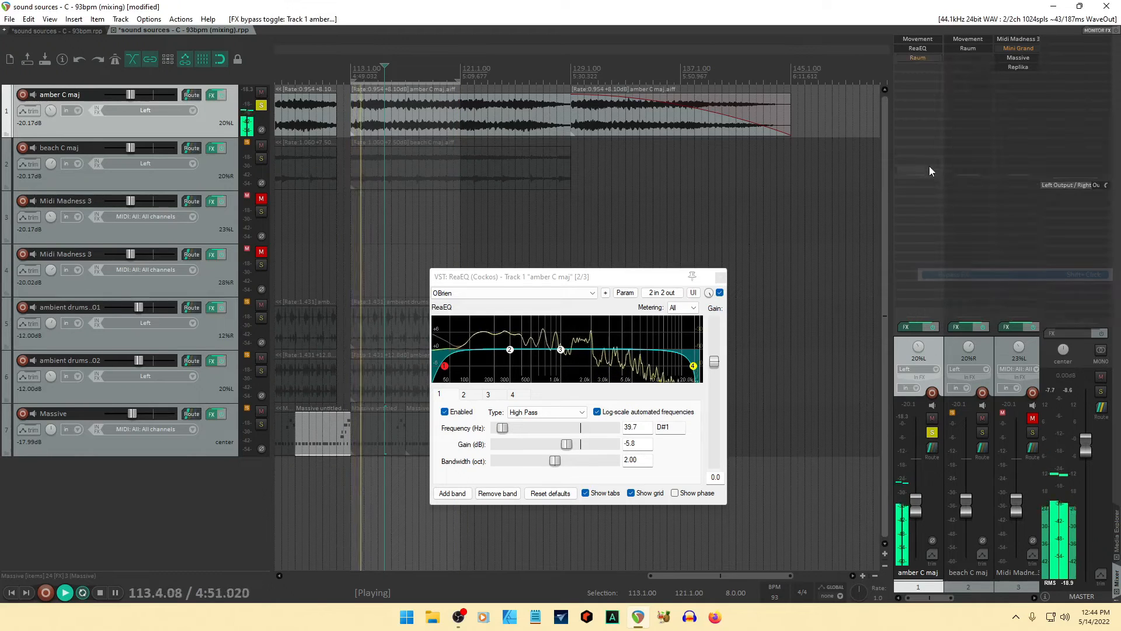
{"action": "left_click_drag", "start_coordinate": [582, 280], "coordinate": [502, 282]}
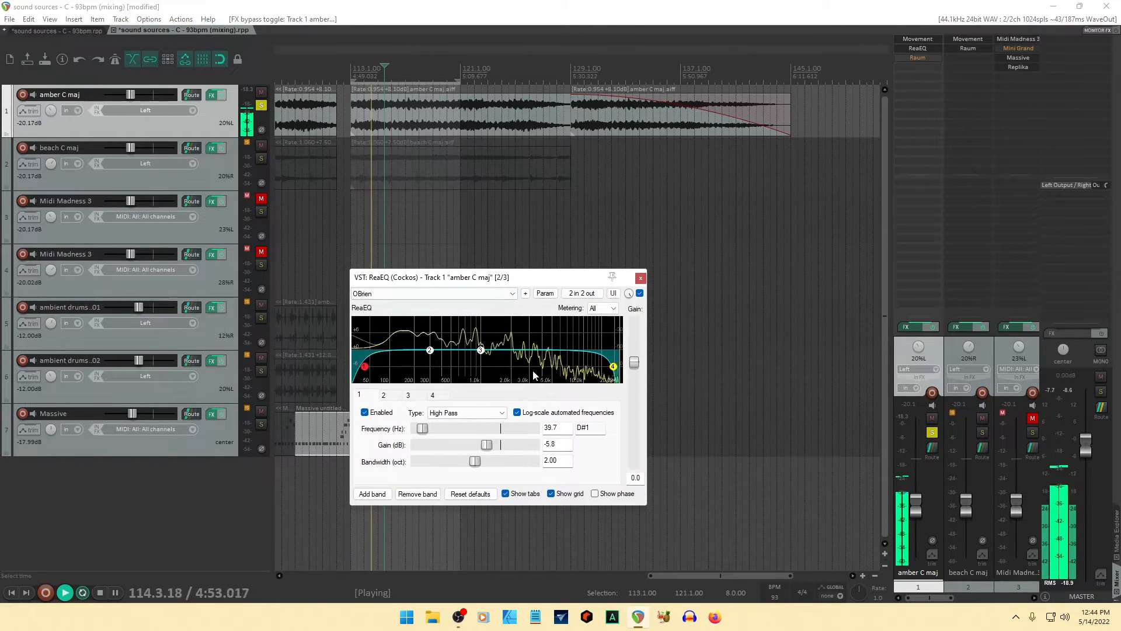
- Set amber C maj's high-pass to 115 Hz and low-pass to 12228.3 Hz, and boost band 3 by 2.9 dB at 3410.3 Hz
{"action": "left_click_drag", "start_coordinate": [365, 367], "coordinate": [399, 380]}
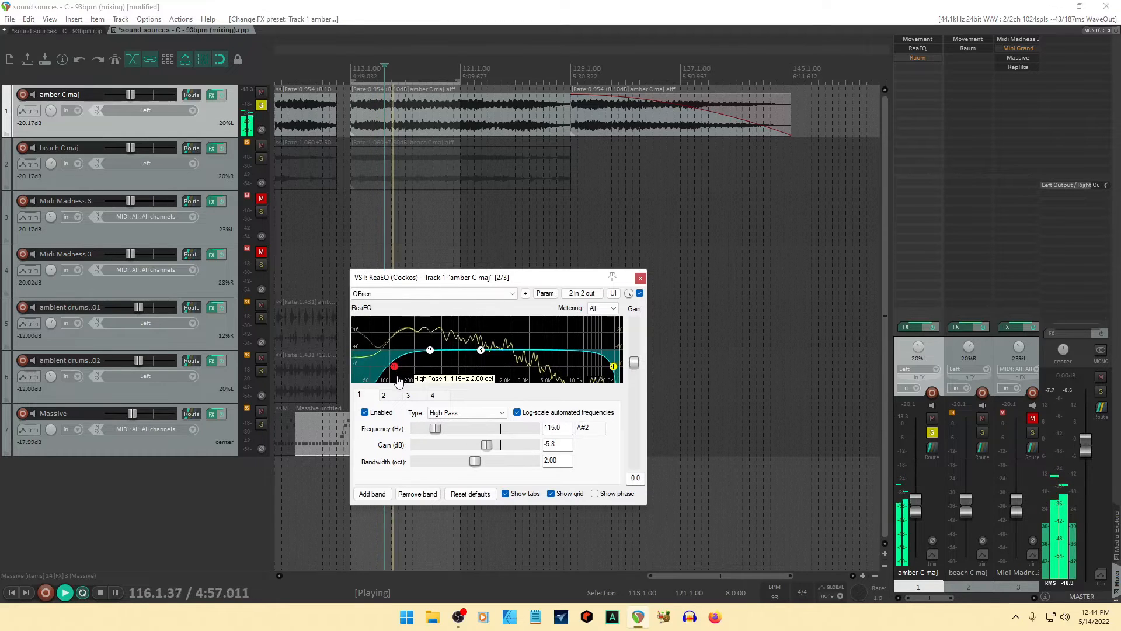
{"action": "left_click_drag", "start_coordinate": [481, 355], "coordinate": [536, 345]}
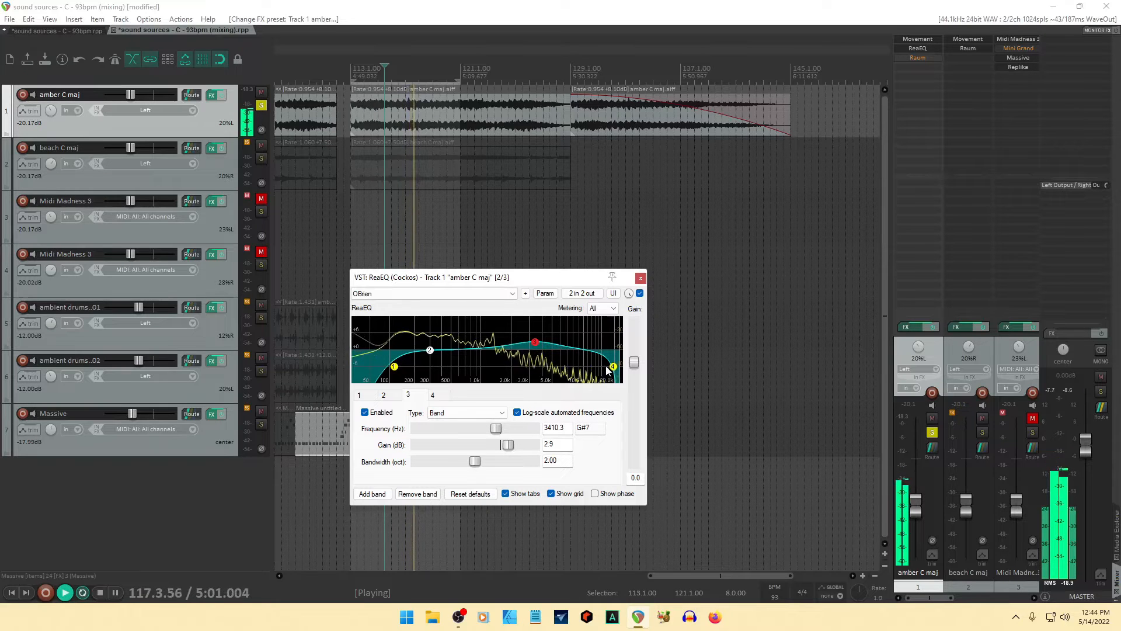
{"action": "left_click_drag", "start_coordinate": [613, 366], "coordinate": [596, 371]}
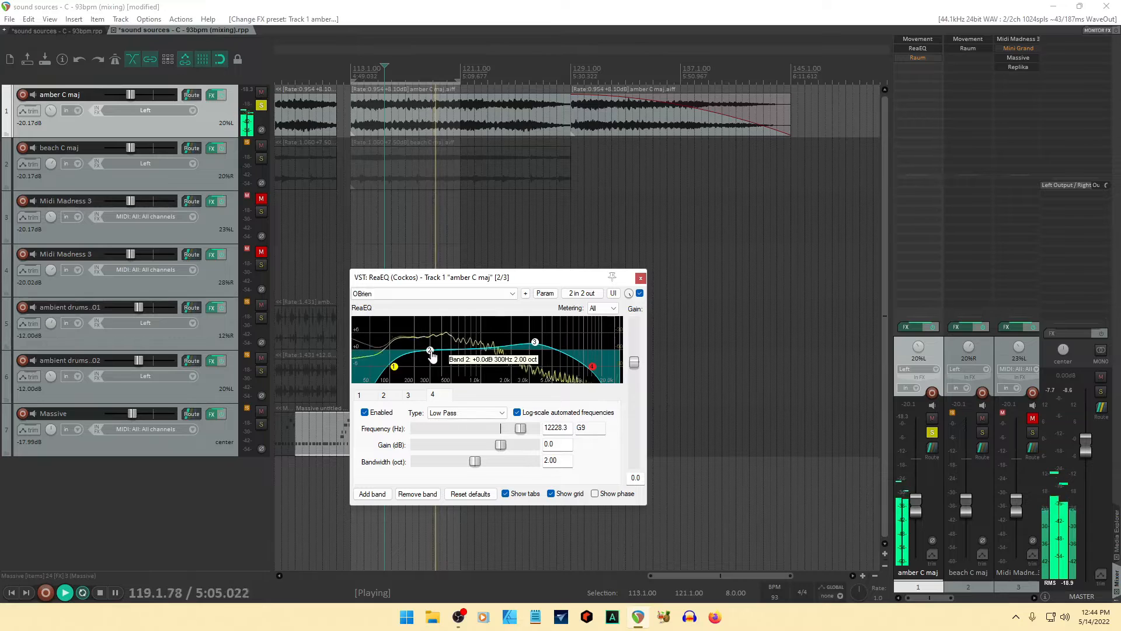
- Cut band 2 on amber C maj by 2.7 dB at 676.7 Hz with 1.10 oct bandwidth
{"action": "left_click_drag", "start_coordinate": [430, 351], "coordinate": [435, 360]}
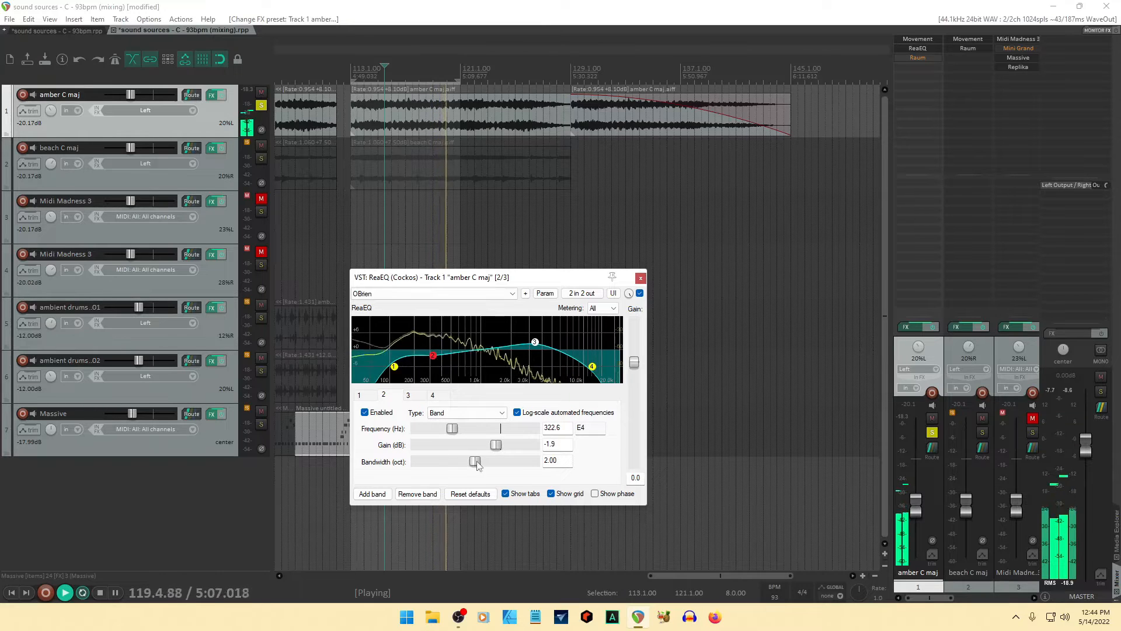
{"action": "left_click_drag", "start_coordinate": [477, 462], "coordinate": [456, 470]}
{"action": "left_click_drag", "start_coordinate": [433, 355], "coordinate": [460, 362]}
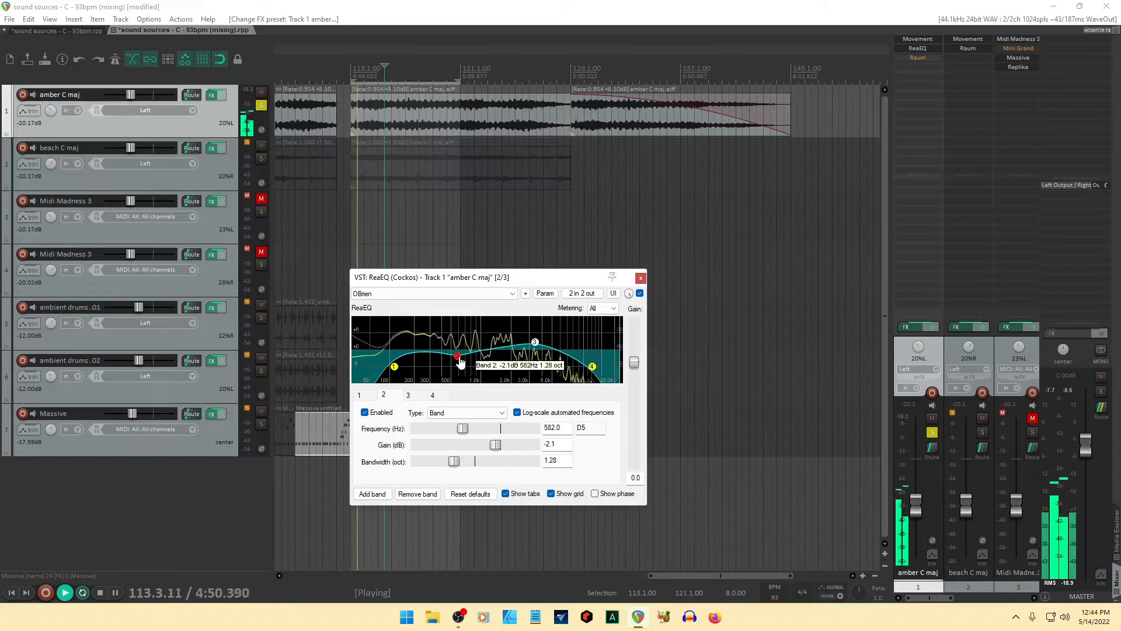
{"action": "left_click_drag", "start_coordinate": [465, 463], "coordinate": [451, 464]}
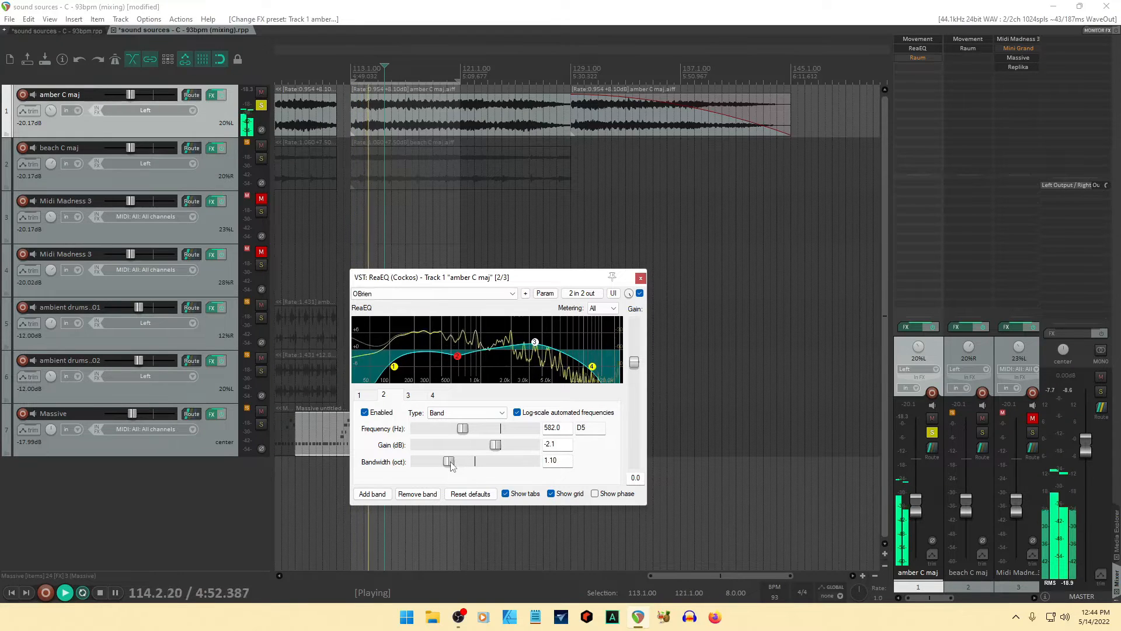
{"action": "left_click_drag", "start_coordinate": [458, 356], "coordinate": [465, 362]}
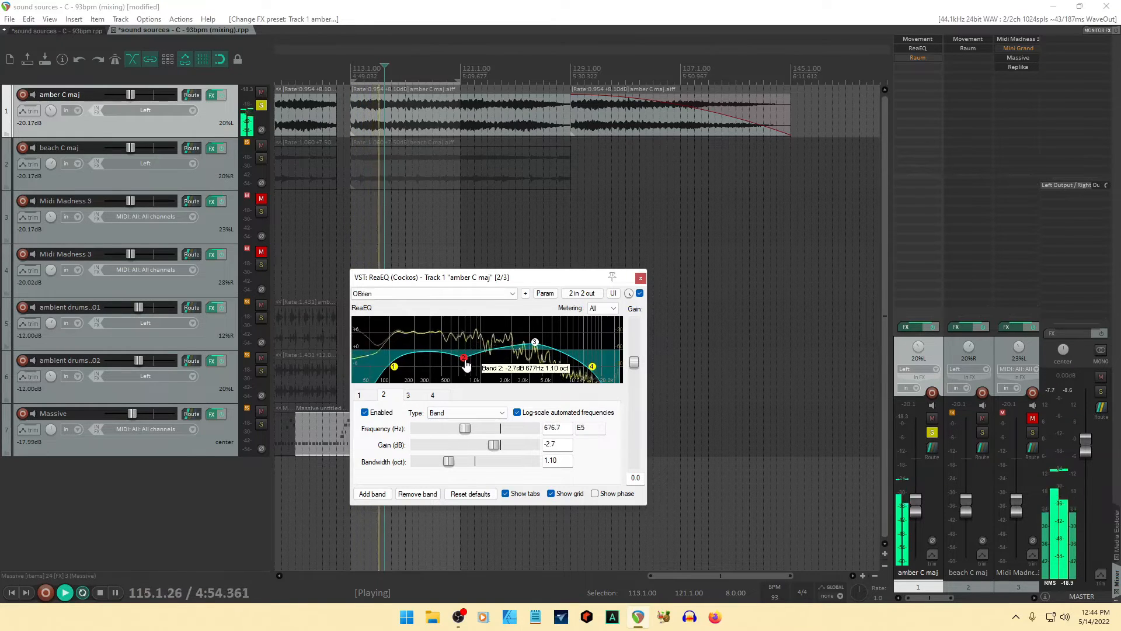
- Set band 3 of amber C maj's ReaEQ to 2.5 dB at 4200.1 Hz with 2.80 oct bandwidth
{"action": "left_click_drag", "start_coordinate": [535, 342], "coordinate": [544, 343]}
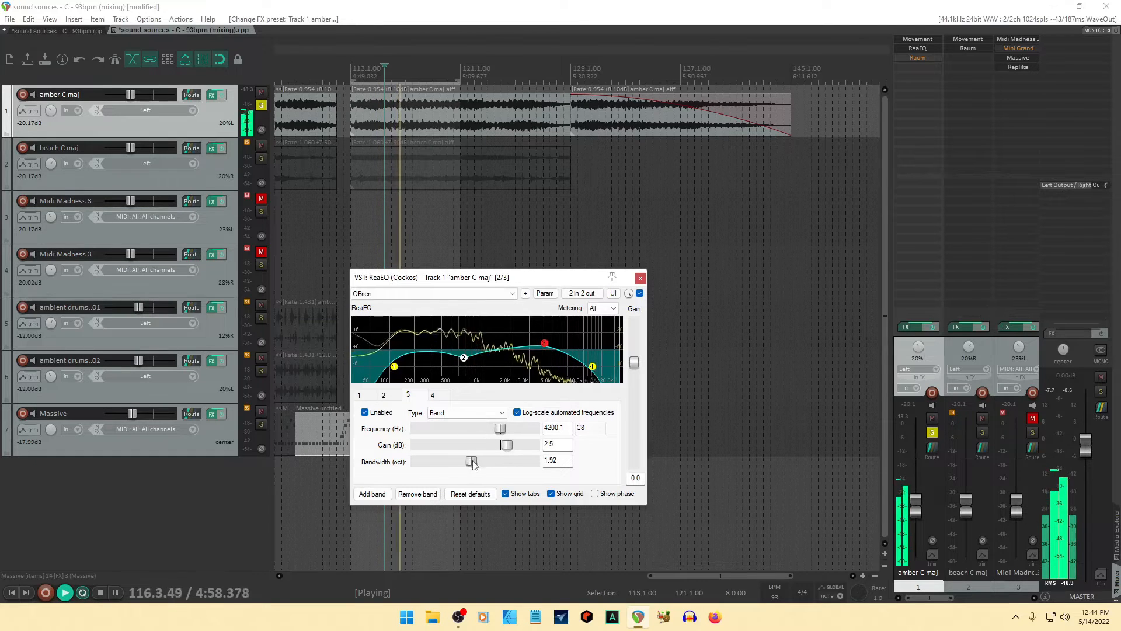
{"action": "left_click_drag", "start_coordinate": [472, 463], "coordinate": [500, 464]}
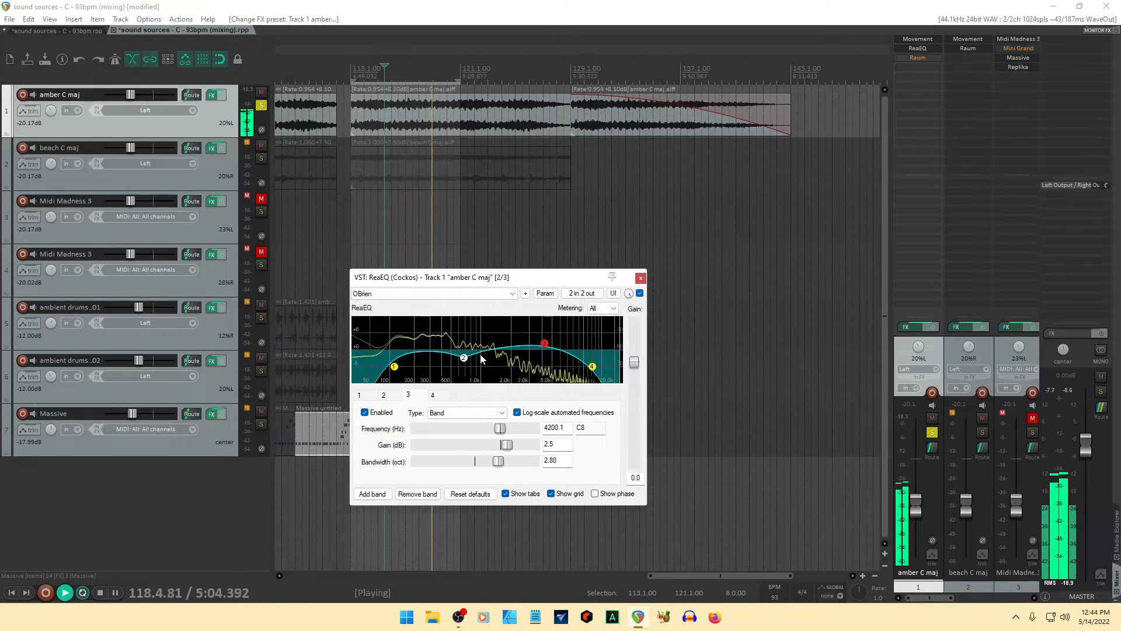
- Set band 2 on amber C maj to -3.1 dB with 1.40 oct bandwidth, and the high-pass to 117.0 Hz
{"action": "mouse_move", "coordinate": [464, 360]}
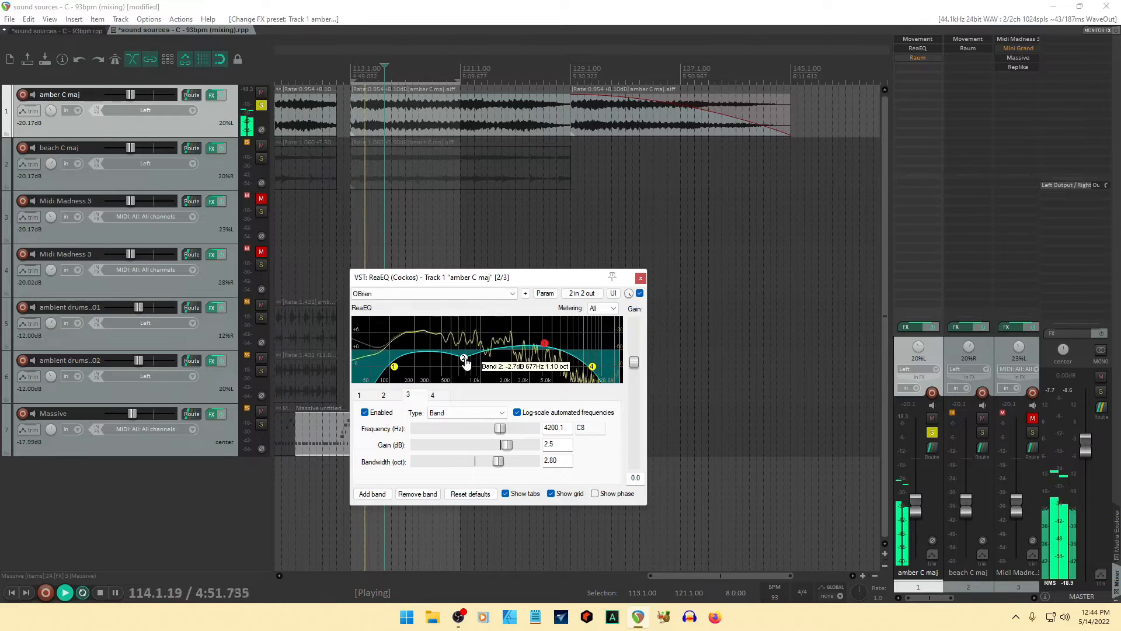
{"action": "left_click", "coordinate": [465, 361]}
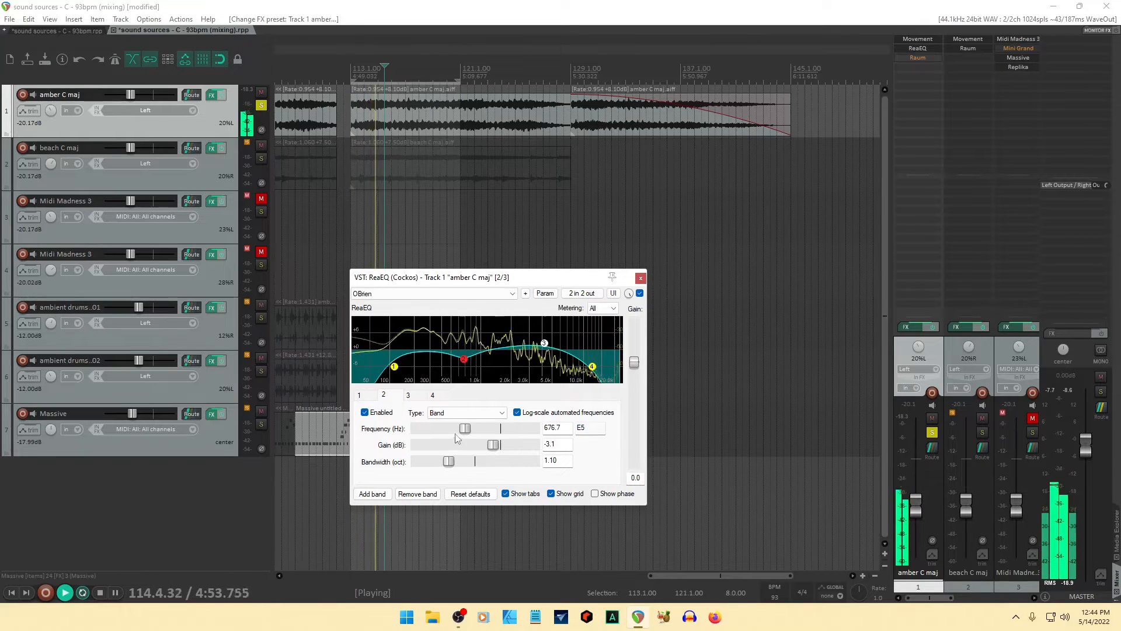
{"action": "left_click_drag", "start_coordinate": [455, 463], "coordinate": [460, 462]}
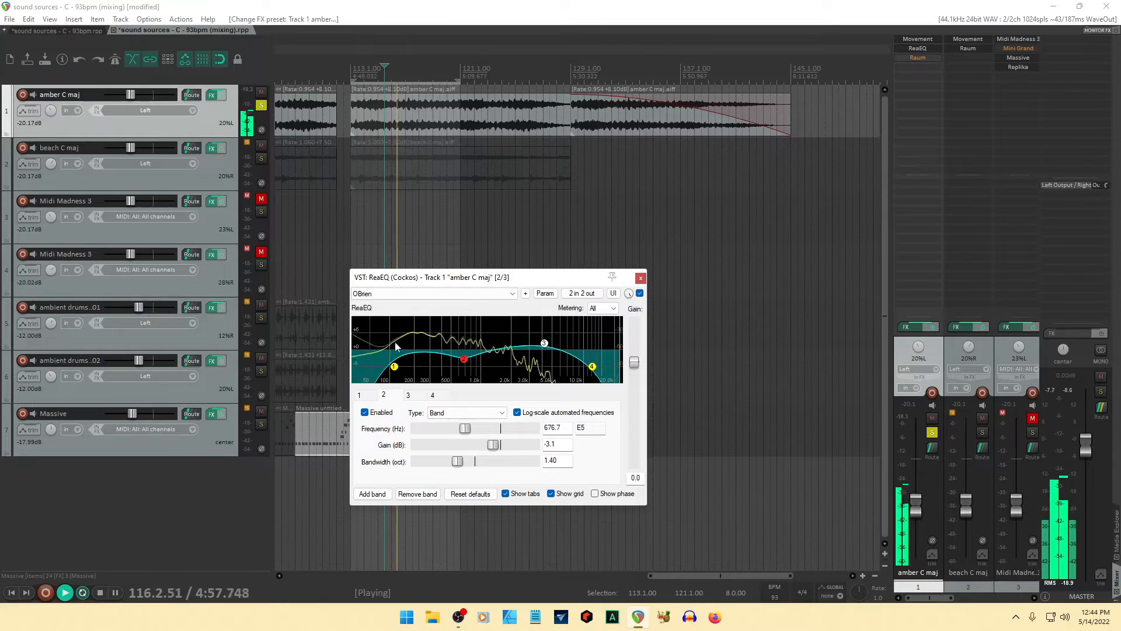
{"action": "left_click", "coordinate": [395, 366]}
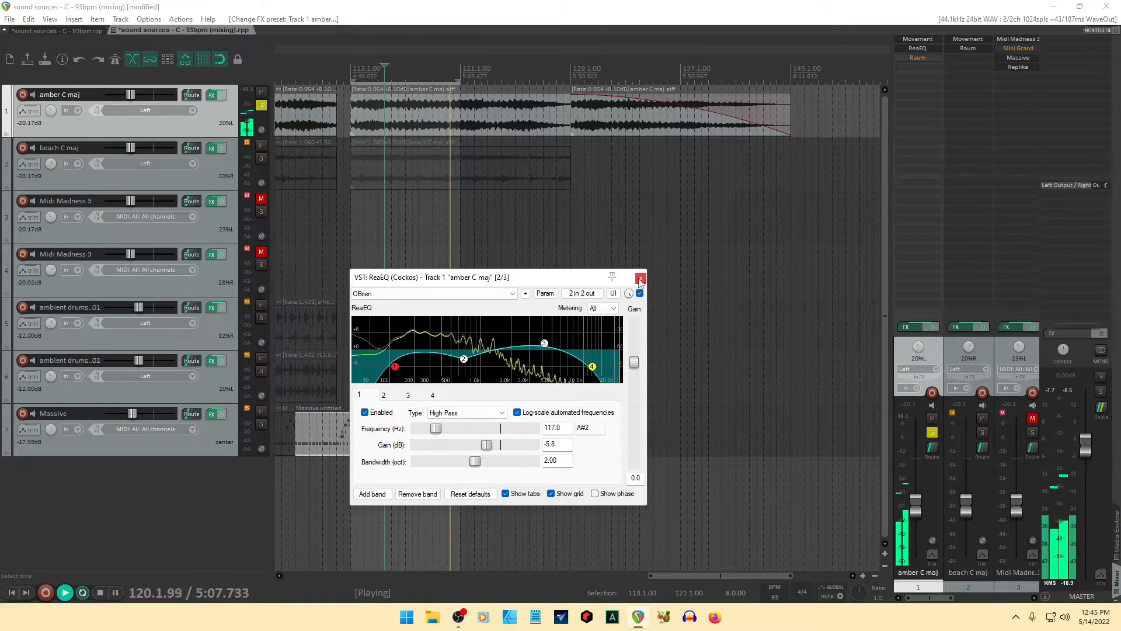
- Copy amber C maj's ReaEQ into the beach C maj effects chain ahead of Raum, and solo beach C maj instead of amber C maj
{"action": "left_click", "coordinate": [227, 177]}
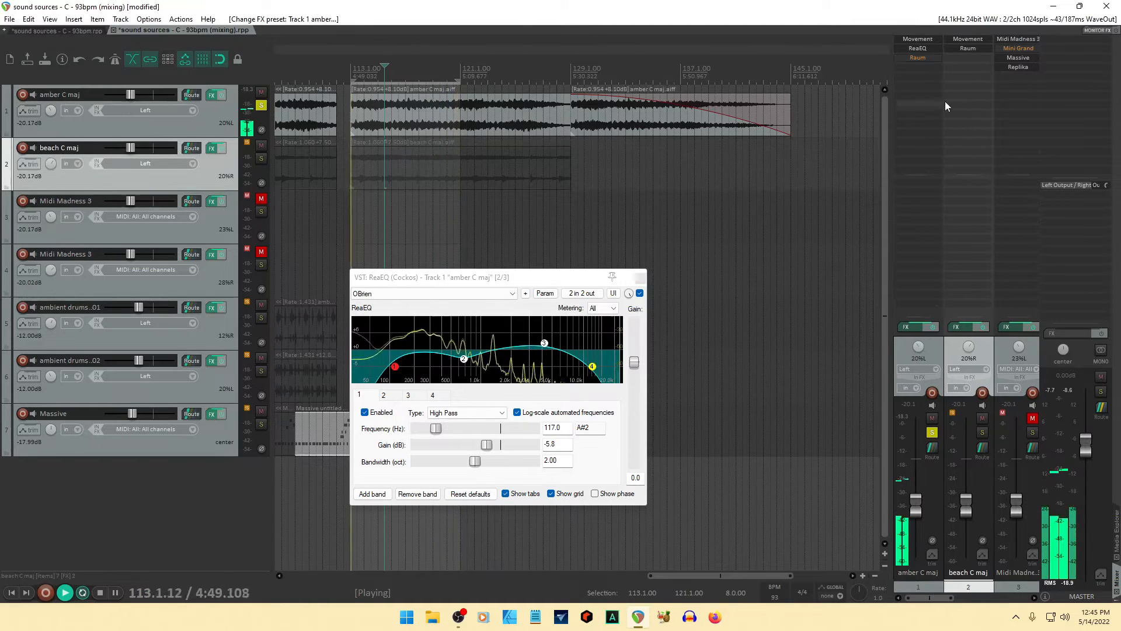
{"action": "left_click_drag", "start_coordinate": [916, 49], "coordinate": [963, 47]}
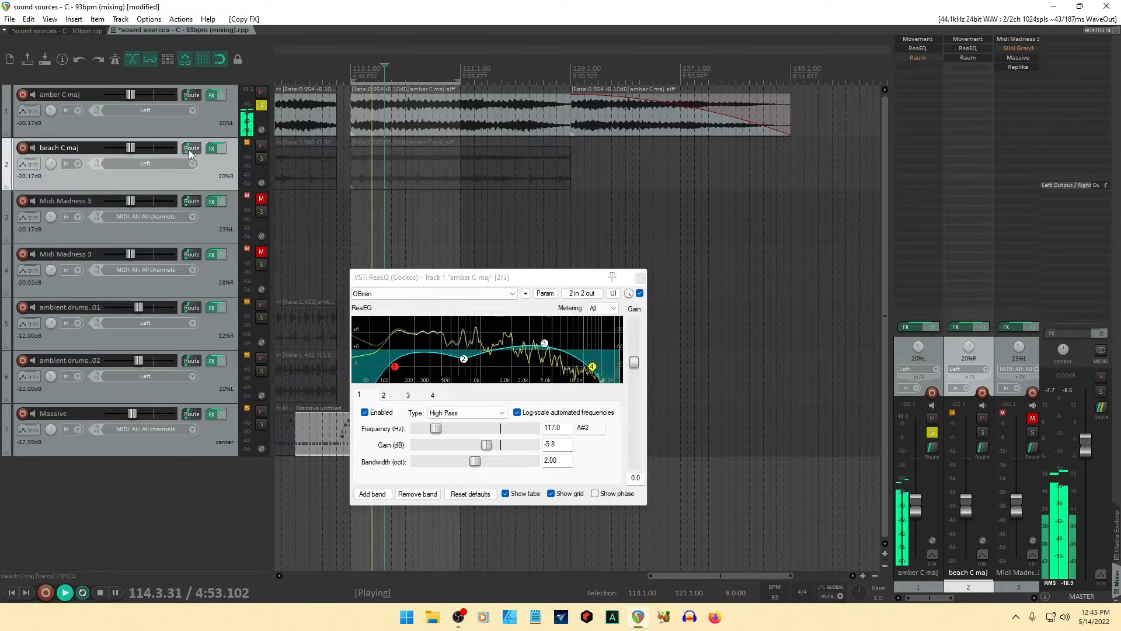
{"action": "left_click", "coordinate": [261, 106]}
{"action": "left_click", "coordinate": [261, 158]}
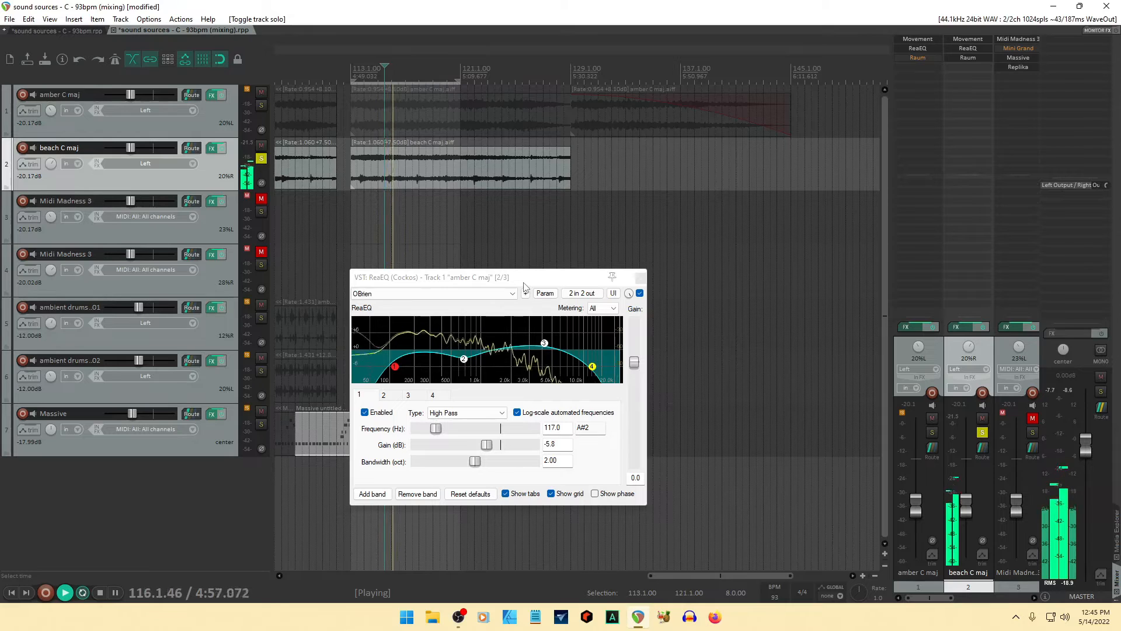
- Set amber C maj's high-pass to 114.2 Hz and low-pass to 14466.5 Hz, and close ReaEQ
{"action": "left_click_drag", "start_coordinate": [396, 362], "coordinate": [389, 371]}
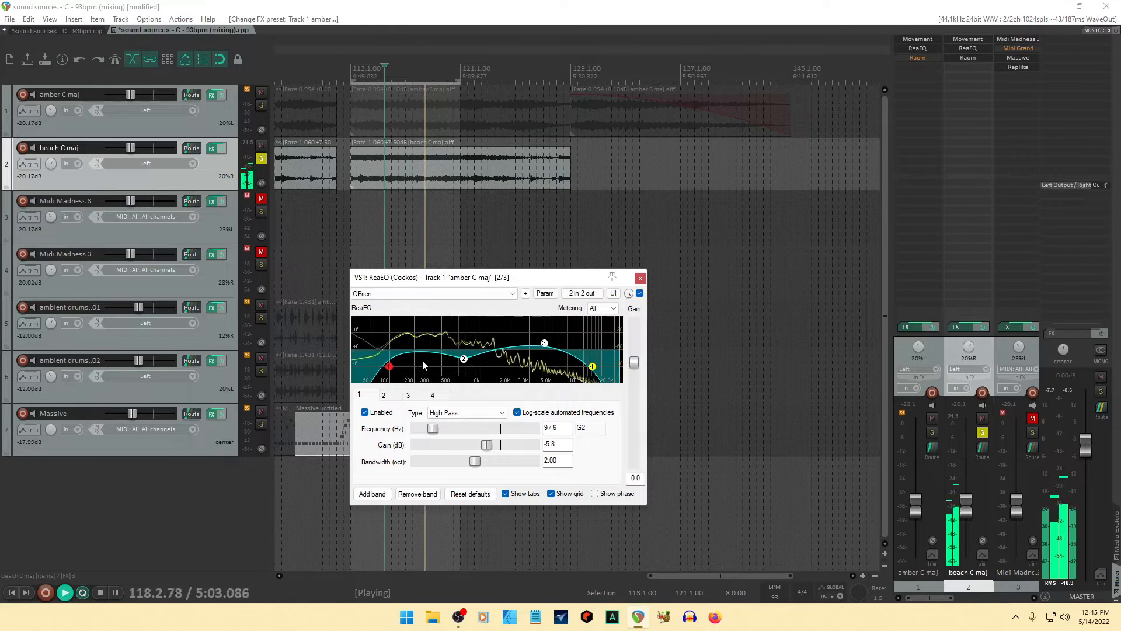
{"action": "left_click_drag", "start_coordinate": [389, 366], "coordinate": [397, 373]}
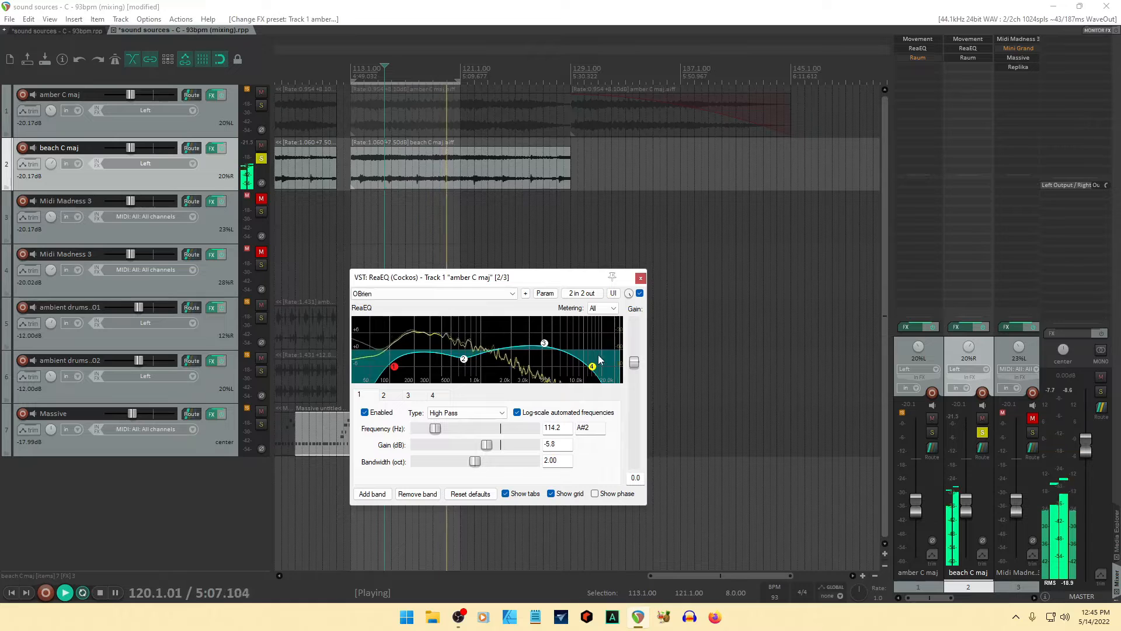
{"action": "left_click_drag", "start_coordinate": [592, 366], "coordinate": [600, 370]}
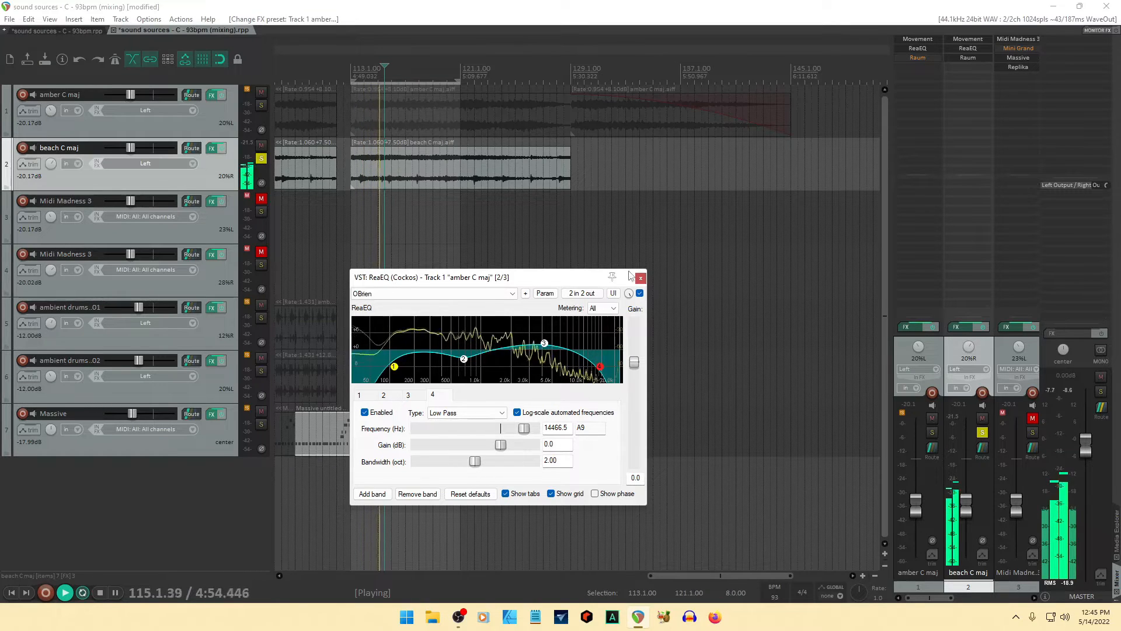
{"action": "left_click", "coordinate": [641, 279]}
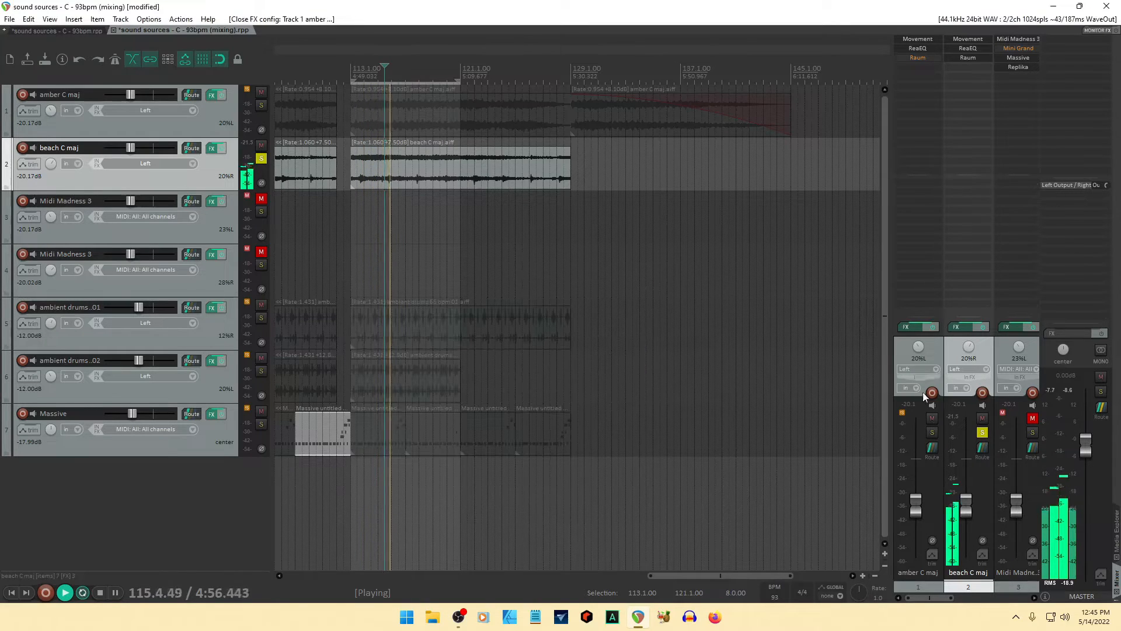
- Solo amber C maj, both ambient drums tracks and Massive along with beach C maj, listen to the looped section and stop playback
{"action": "left_click", "coordinate": [931, 432]}
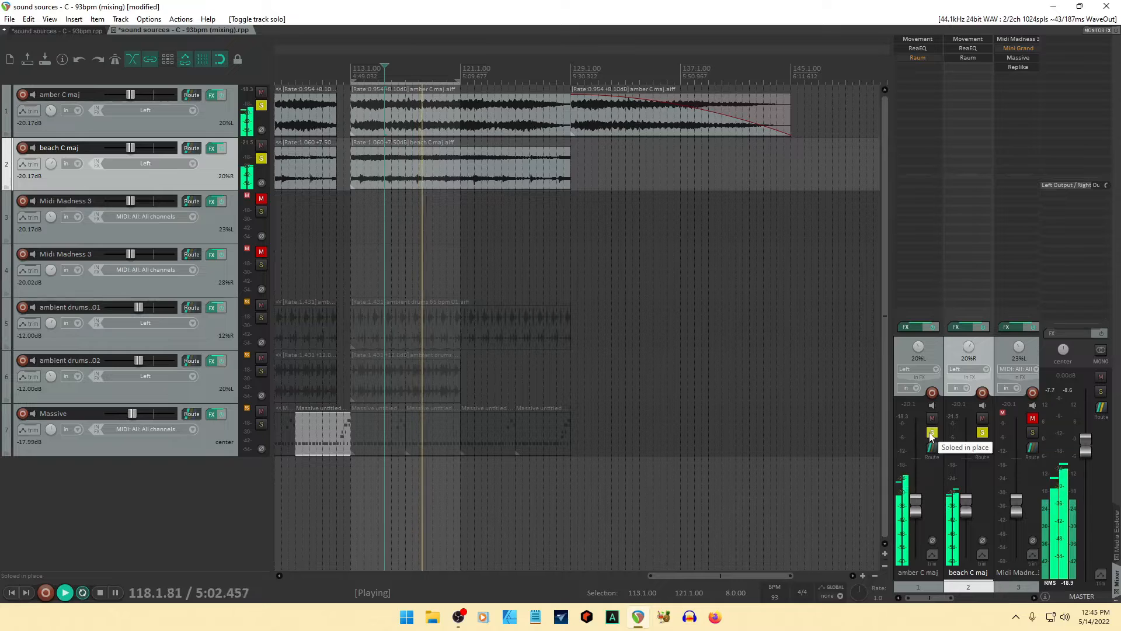
{"action": "left_click", "coordinate": [261, 318]}
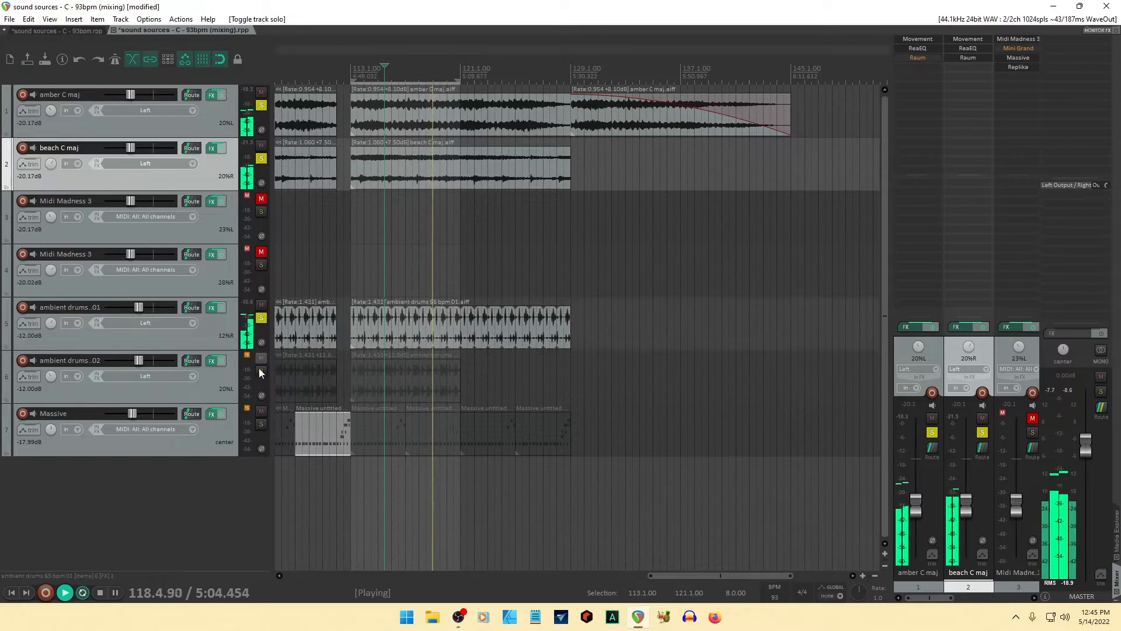
{"action": "left_click", "coordinate": [261, 371]}
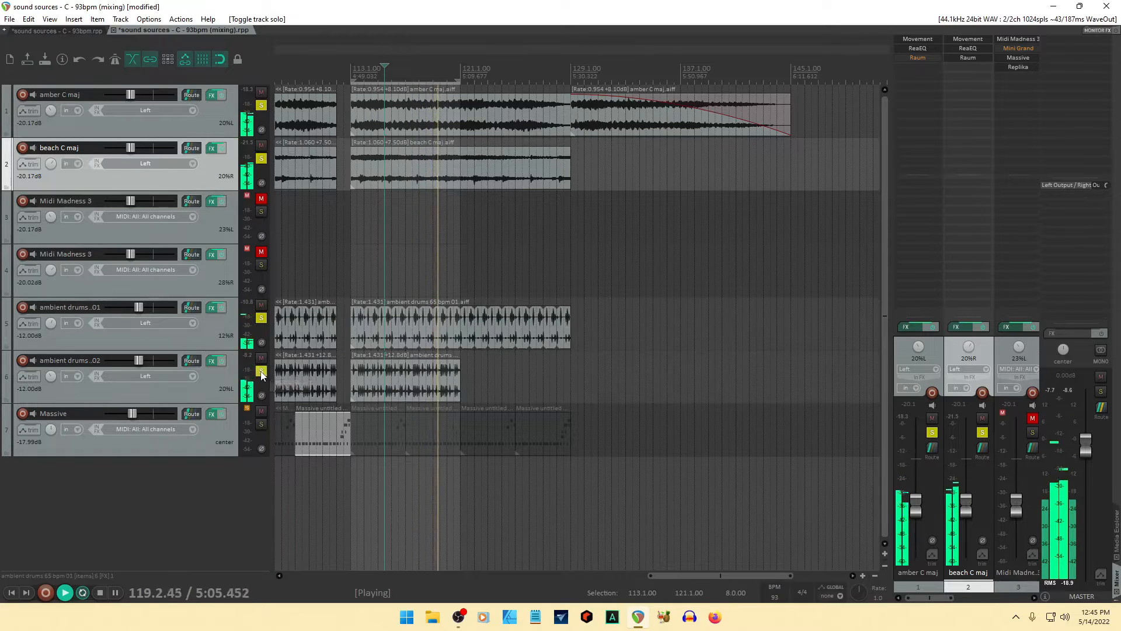
{"action": "left_click", "coordinate": [260, 424]}
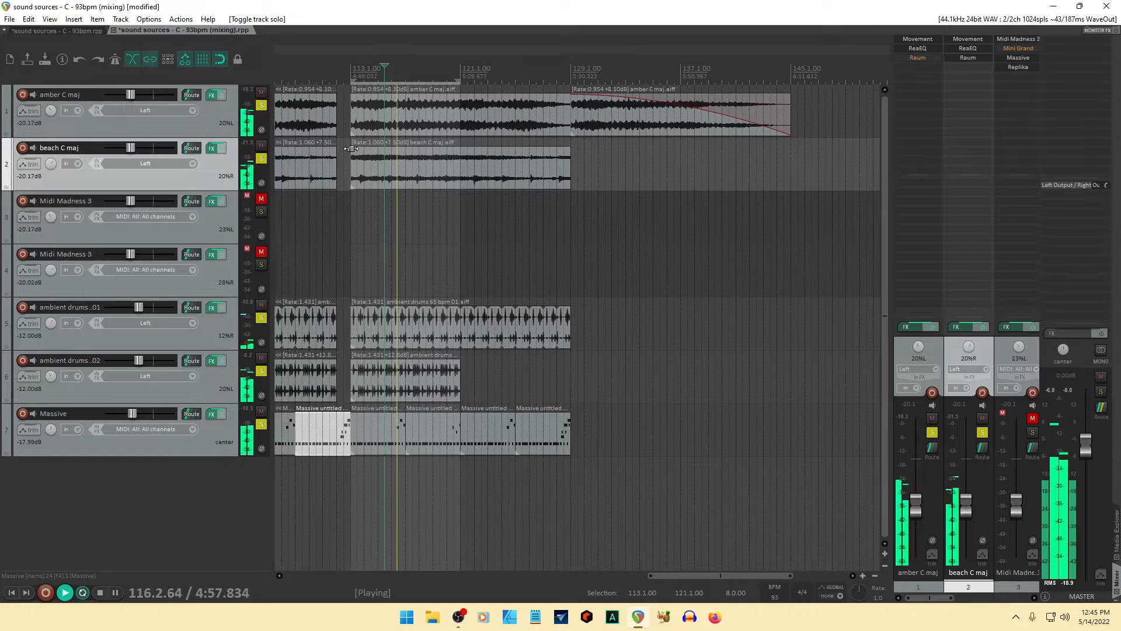
{"action": "key", "text": "space"}
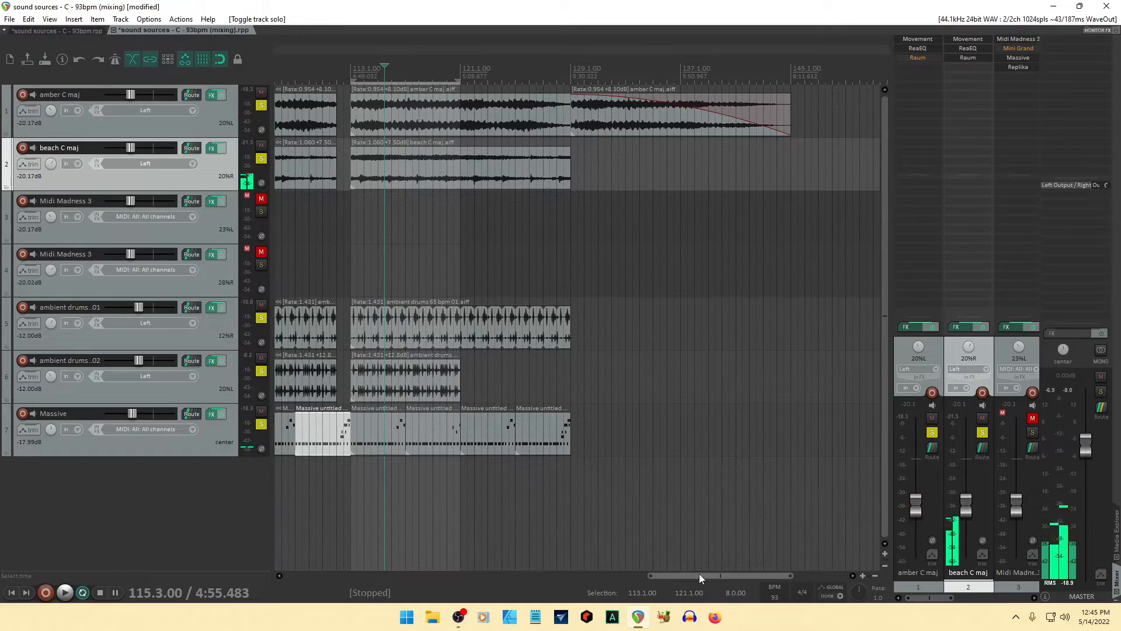
- Unmute both Midi Madness 3 tracks
{"action": "left_click_drag", "start_coordinate": [699, 573], "coordinate": [669, 568]}
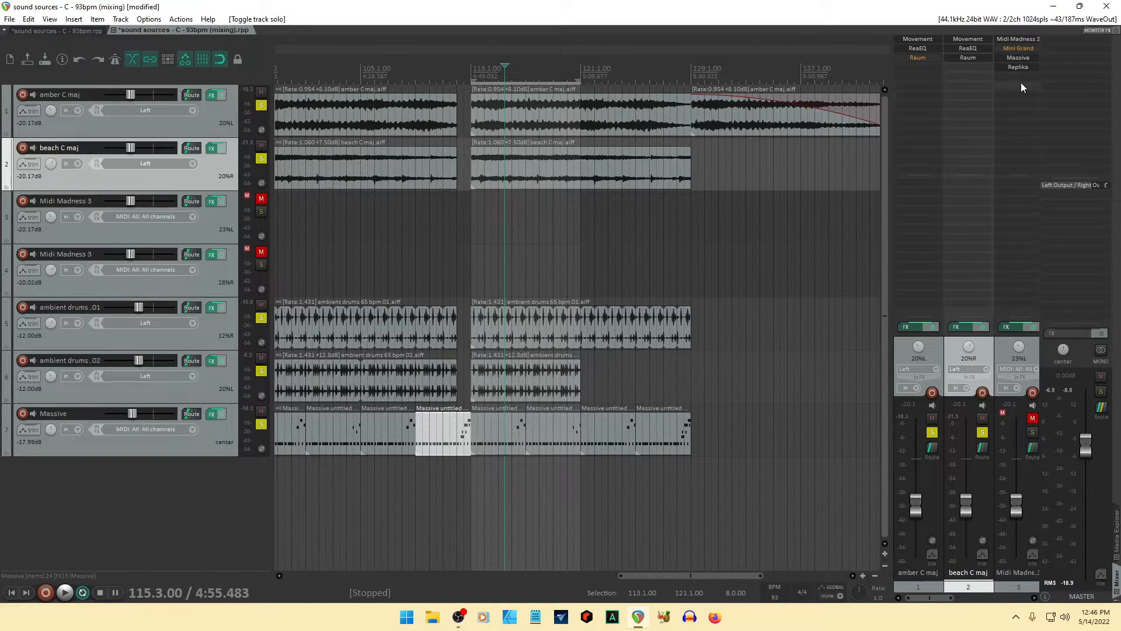
{"action": "left_click_drag", "start_coordinate": [939, 600], "coordinate": [917, 608]}
{"action": "left_click_drag", "start_coordinate": [472, 80], "coordinate": [472, 81]}
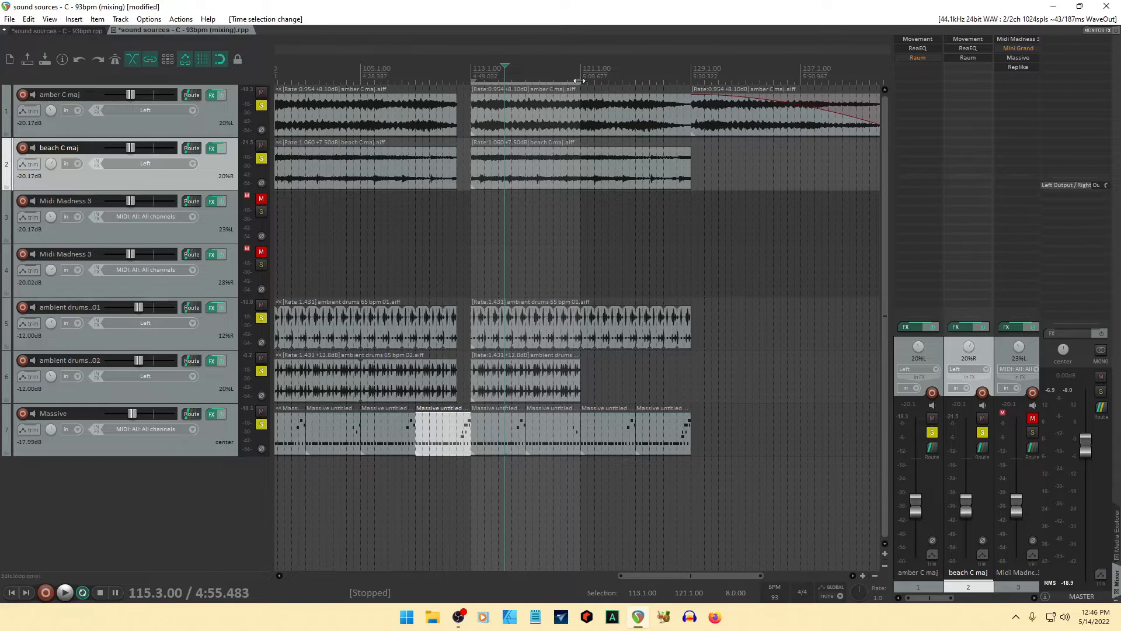
{"action": "left_click_drag", "start_coordinate": [578, 80], "coordinate": [578, 81]}
{"action": "left_click", "coordinate": [262, 199]}
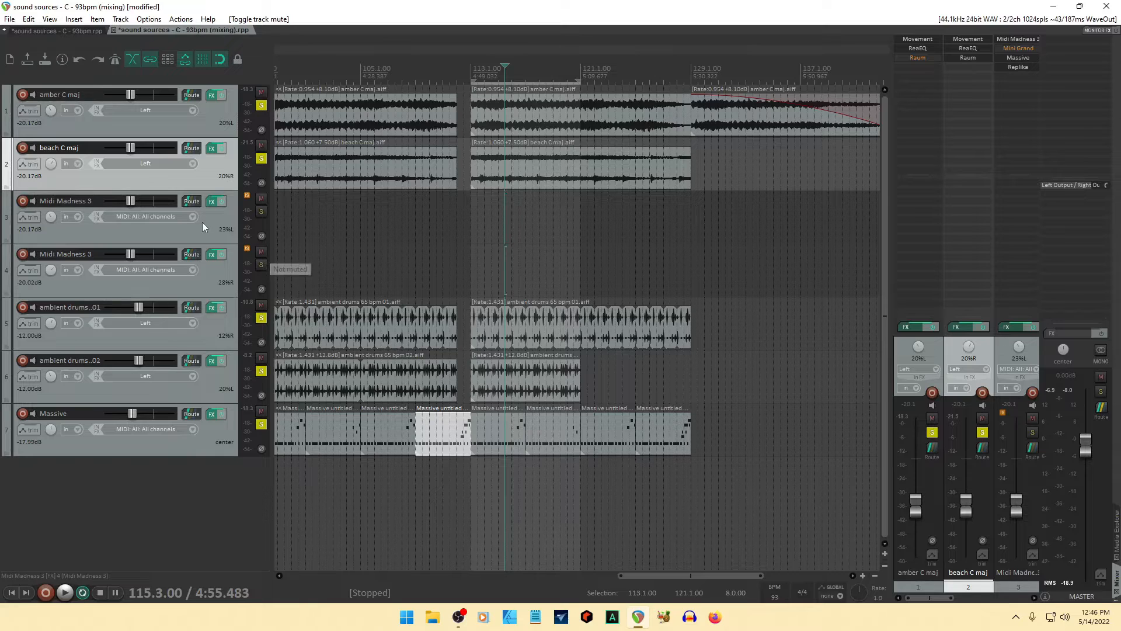
- Open track 3's effects chain at the Midi Madness 3 plugin, enable Mini Grand, and bypass Massive and Replika
{"action": "left_click", "coordinate": [218, 207]}
{"action": "left_click", "coordinate": [212, 201]}
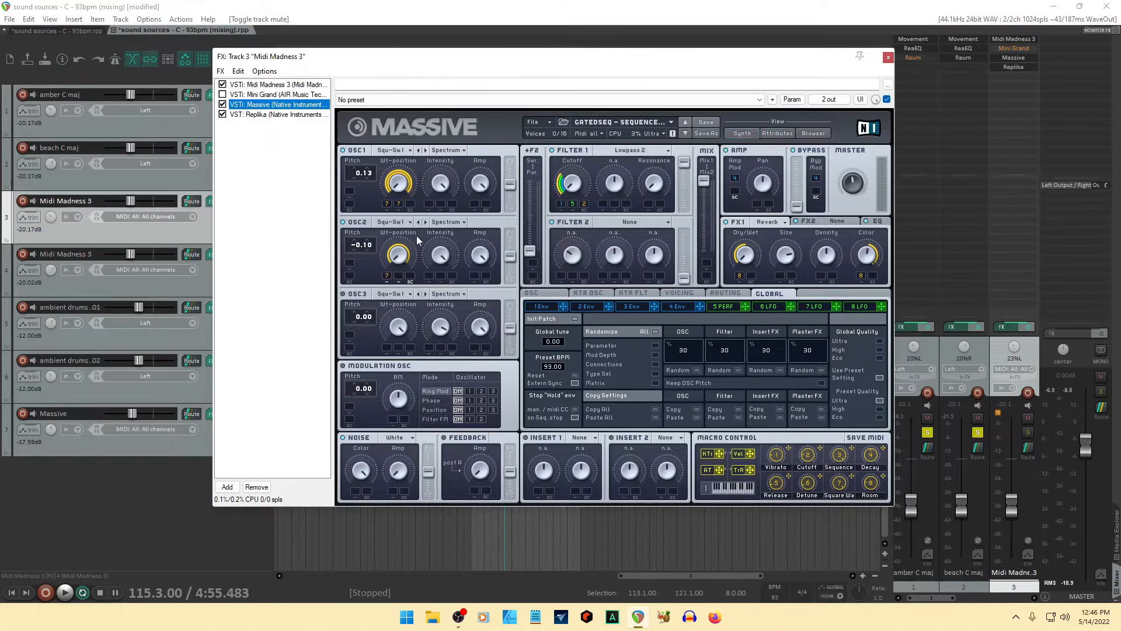
{"action": "left_click", "coordinate": [283, 85]}
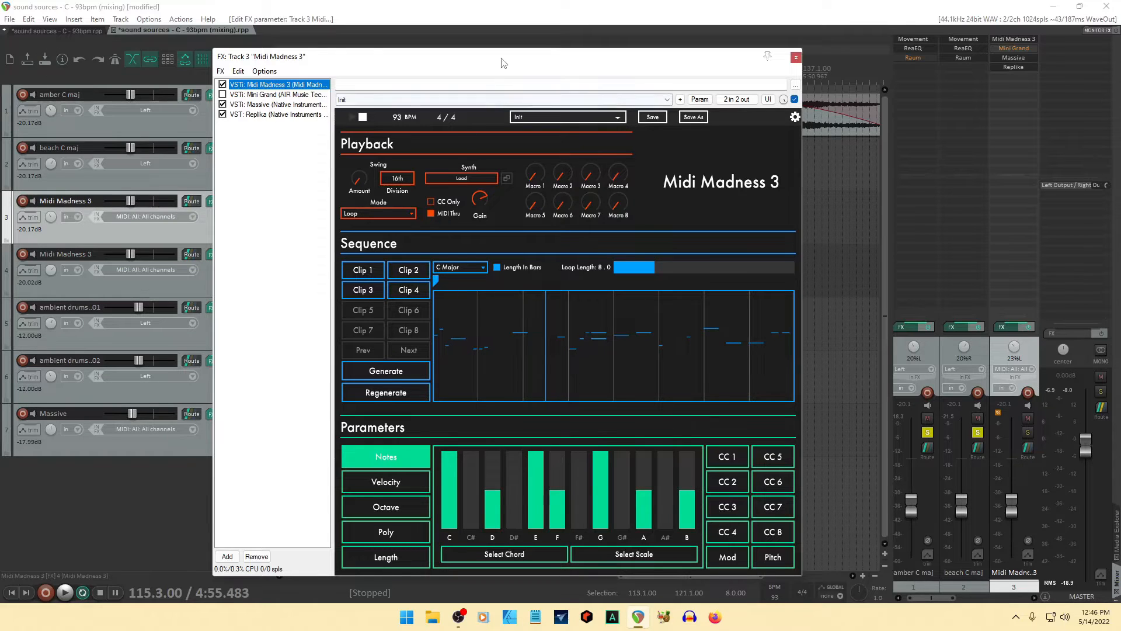
{"action": "left_click_drag", "start_coordinate": [502, 61], "coordinate": [660, 46]}
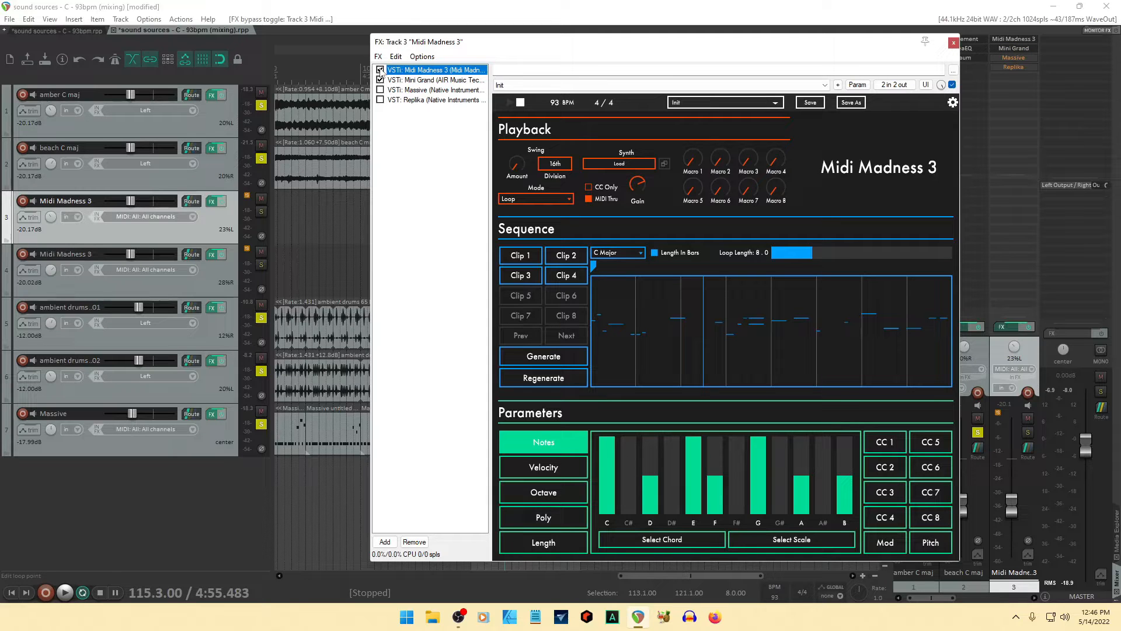
{"action": "left_click_drag", "start_coordinate": [494, 53], "coordinate": [718, 54]}
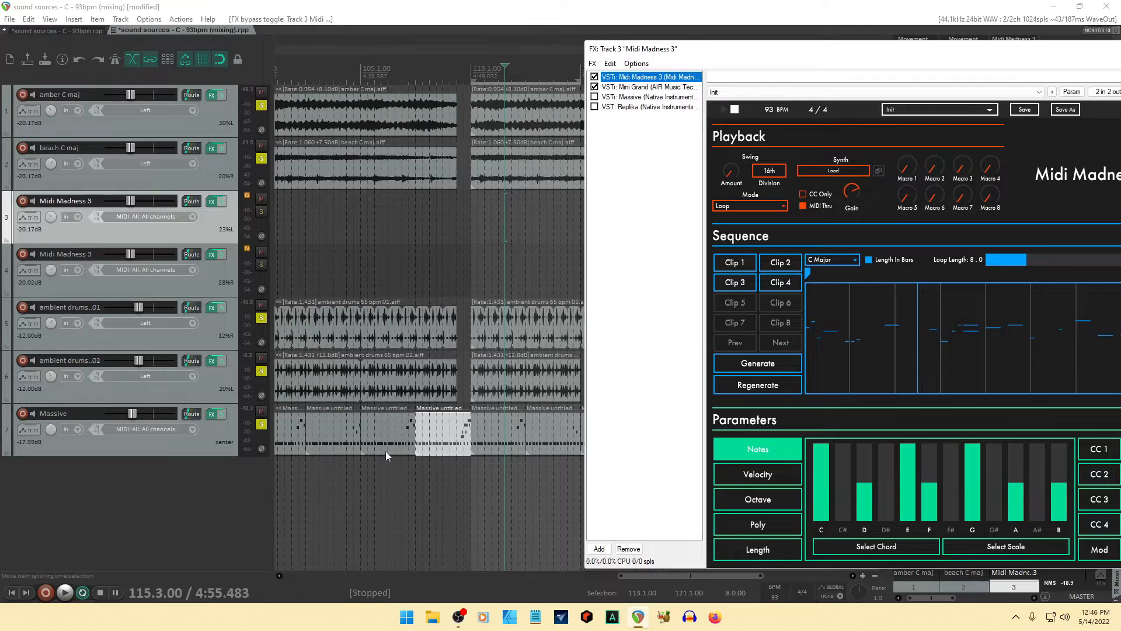
- Set the time selection from 33.1.00 to 65.1.00 in the arrangement
{"action": "left_click_drag", "start_coordinate": [689, 576], "coordinate": [620, 583]}
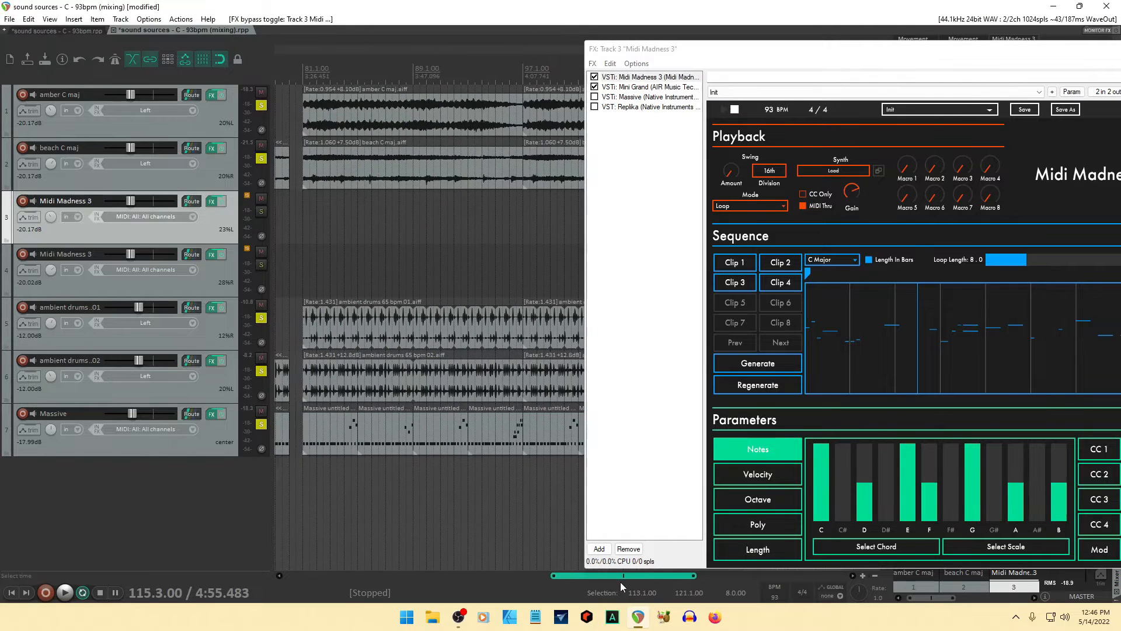
{"action": "scroll", "coordinate": [413, 238], "scroll_direction": "down", "scroll_amount": 2}
{"action": "scroll", "coordinate": [413, 237], "scroll_direction": "down", "scroll_amount": 1}
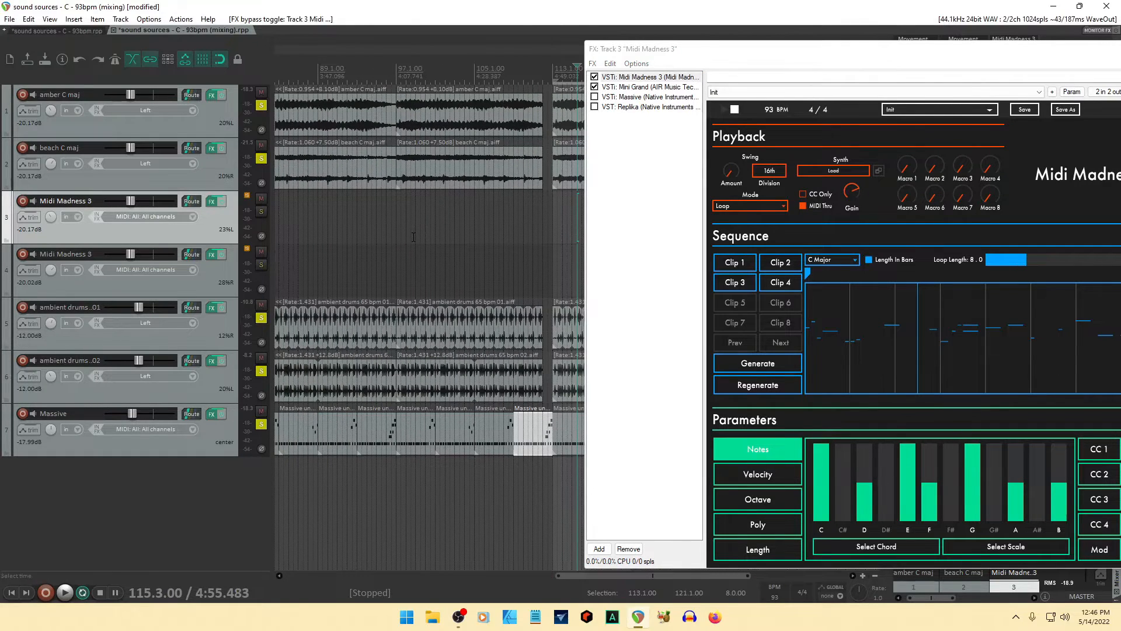
{"action": "scroll", "coordinate": [413, 238], "scroll_direction": "down", "scroll_amount": 2}
{"action": "scroll", "coordinate": [414, 239], "scroll_direction": "down", "scroll_amount": 2}
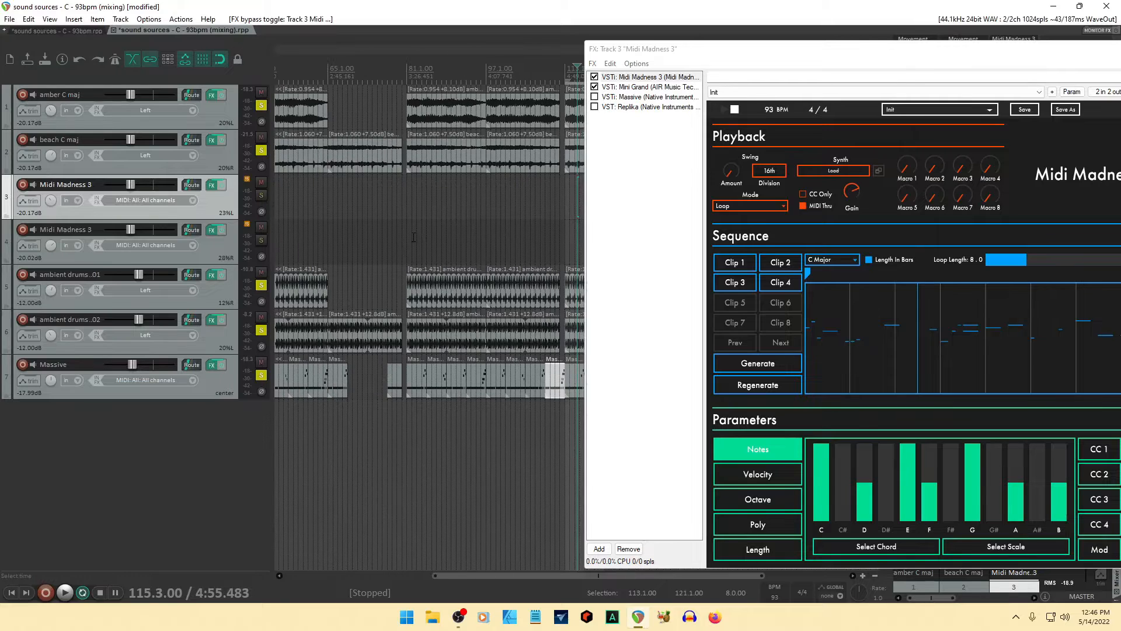
{"action": "scroll", "coordinate": [413, 236], "scroll_direction": "down", "scroll_amount": 2}
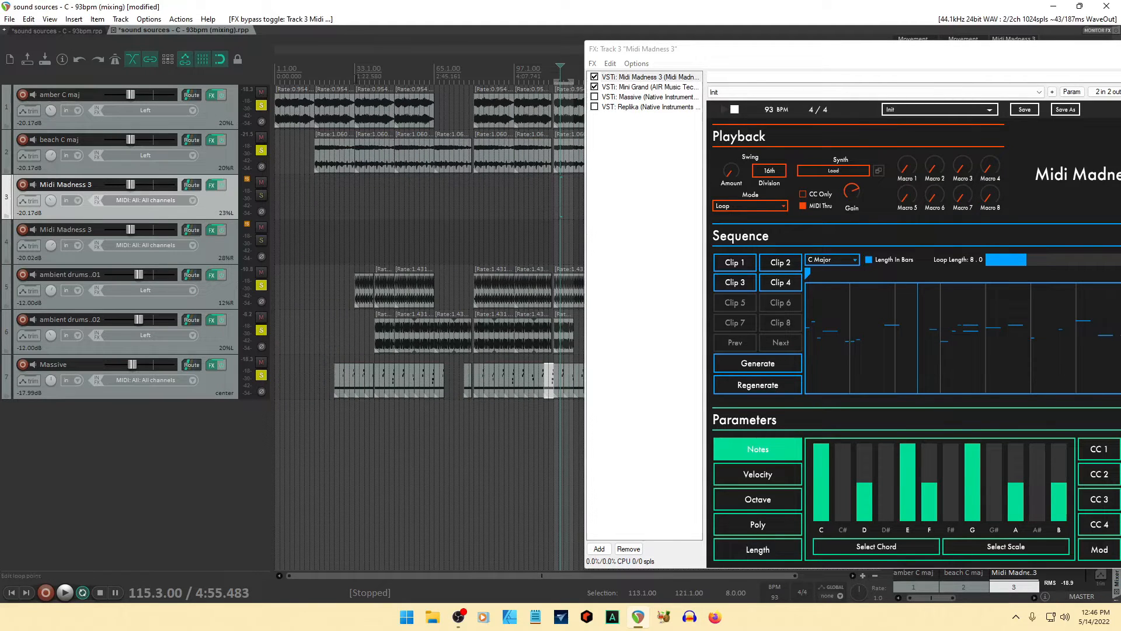
{"action": "left_click_drag", "start_coordinate": [355, 79], "coordinate": [435, 79]}
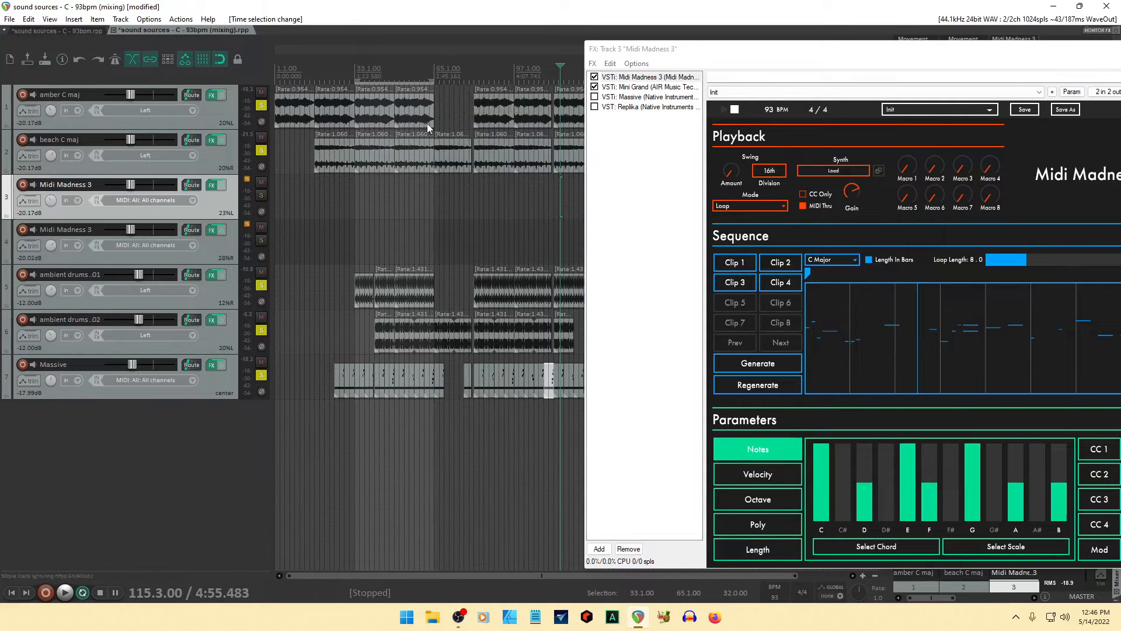
- Move and shorten track 3's FX window so the mixer's effect slots are uncovered, and place the edit cursor at 33.1.00
{"action": "scroll", "coordinate": [378, 197], "scroll_direction": "up", "scroll_amount": 1}
{"action": "scroll", "coordinate": [377, 197], "scroll_direction": "up", "scroll_amount": 4}
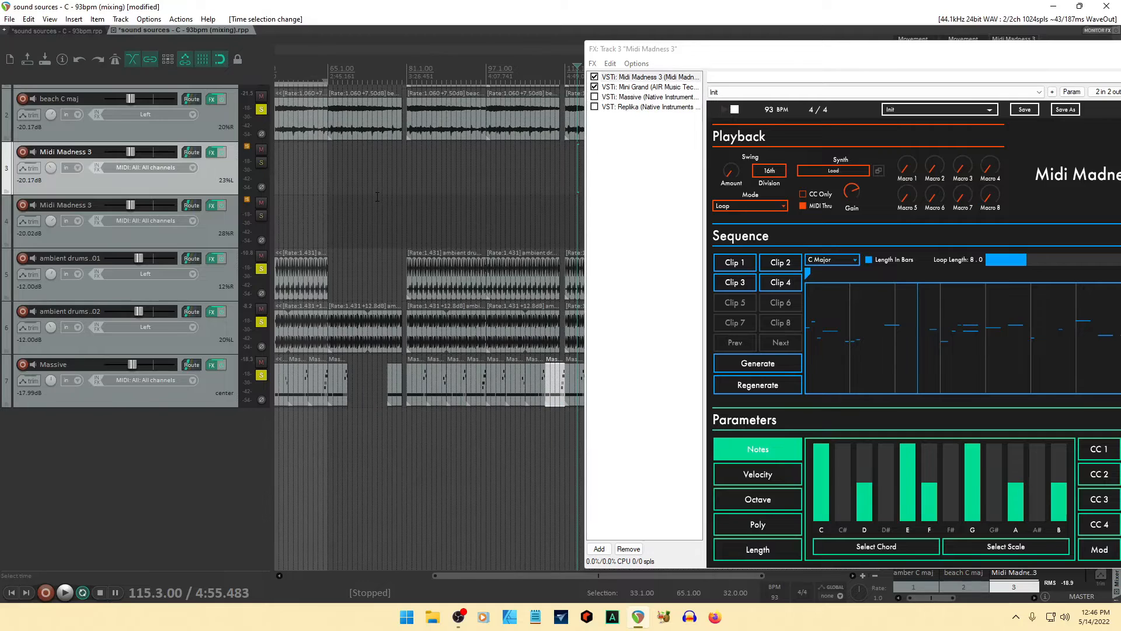
{"action": "left_click_drag", "start_coordinate": [784, 64], "coordinate": [707, 50]}
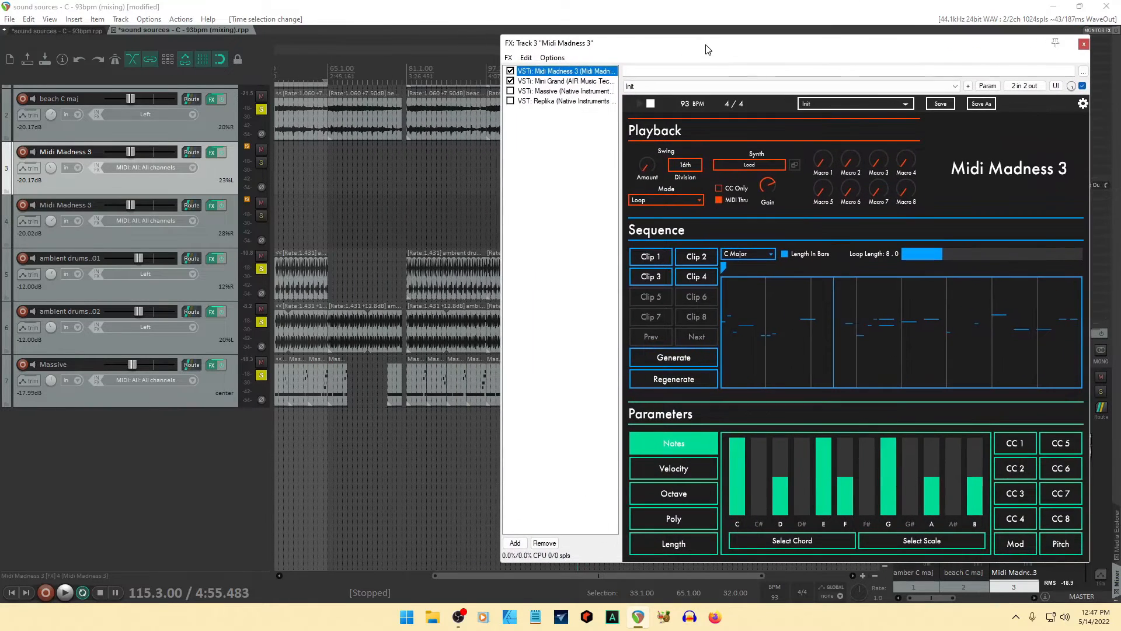
{"action": "left_click_drag", "start_coordinate": [452, 579], "coordinate": [376, 577]}
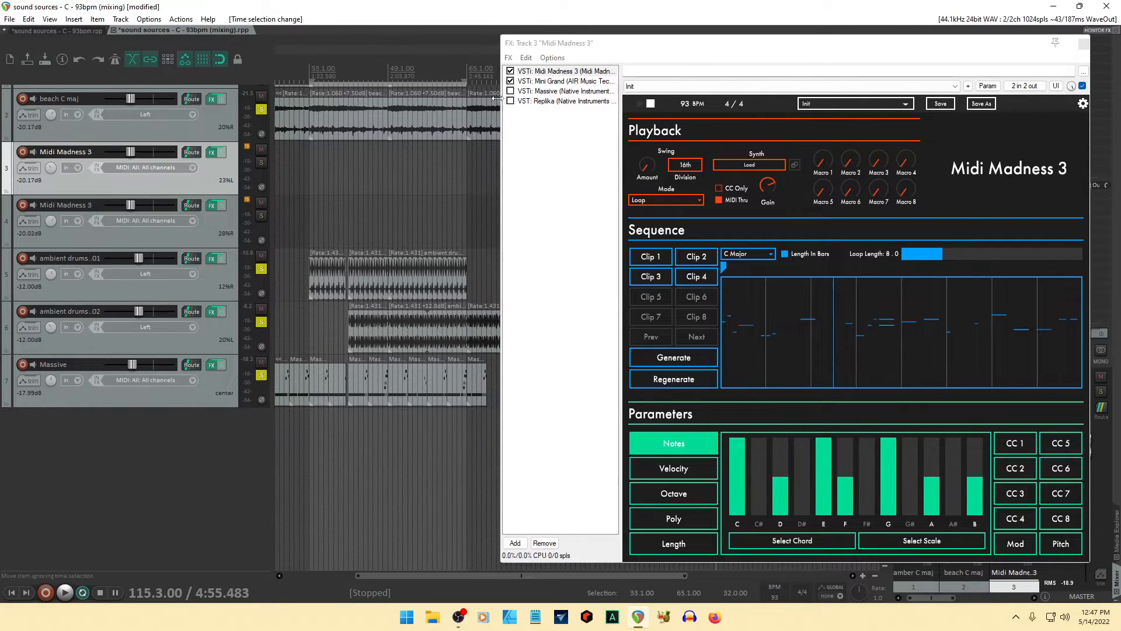
{"action": "left_click_drag", "start_coordinate": [732, 48], "coordinate": [755, 78]}
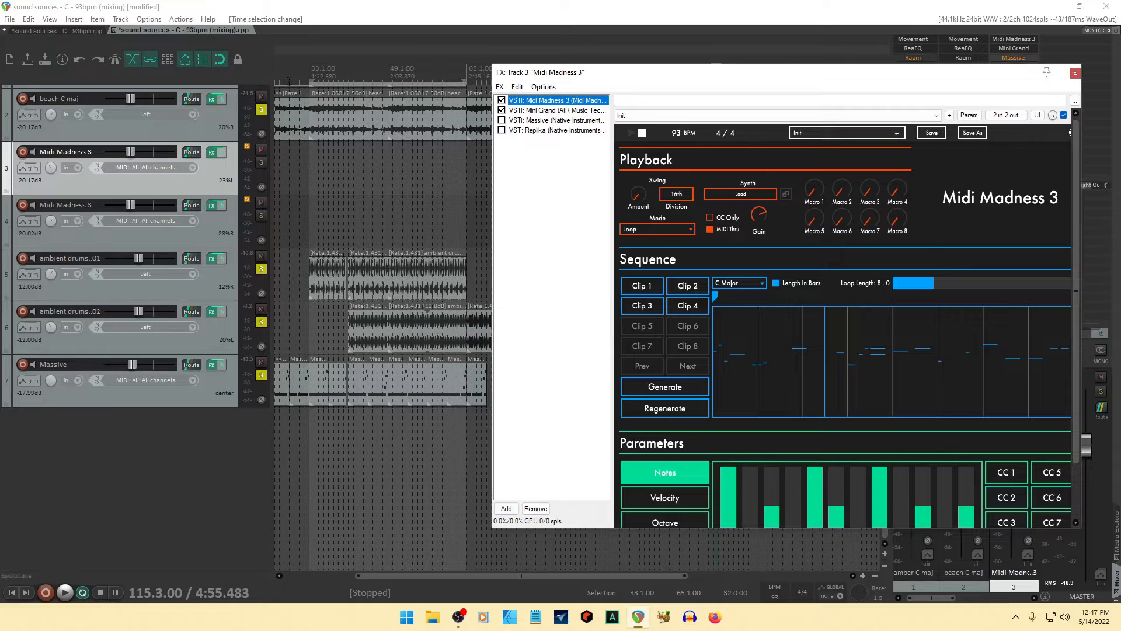
{"action": "left_click", "coordinate": [309, 69]}
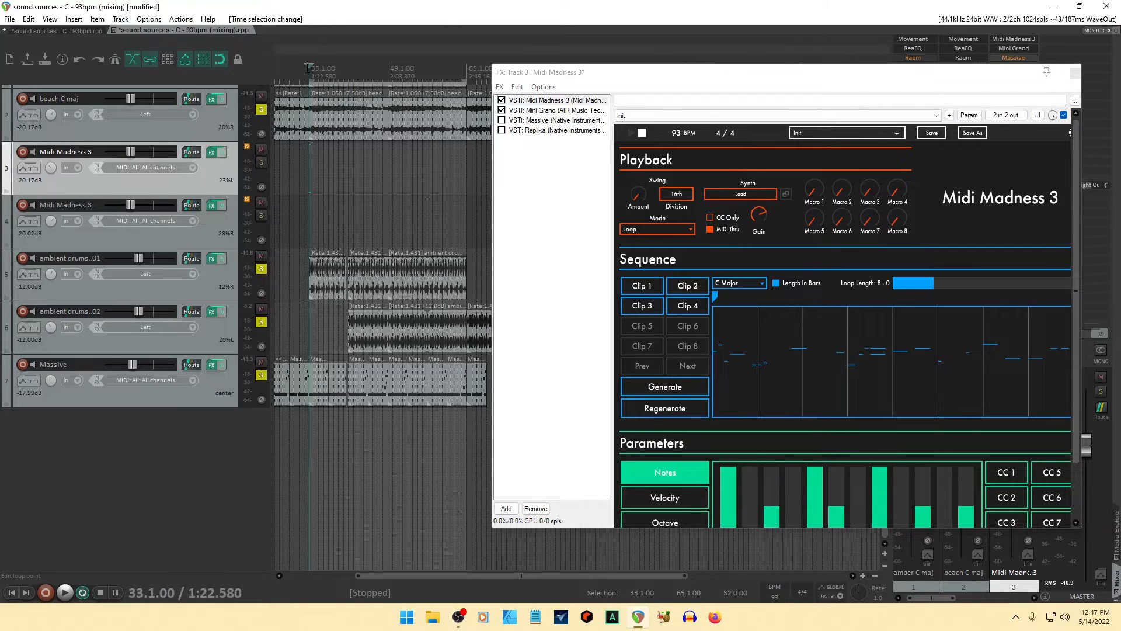
- Play the loop, solo the first Midi Madness 3 track, and take both ambient drums tracks and Massive out of solo
{"action": "key", "text": "space"}
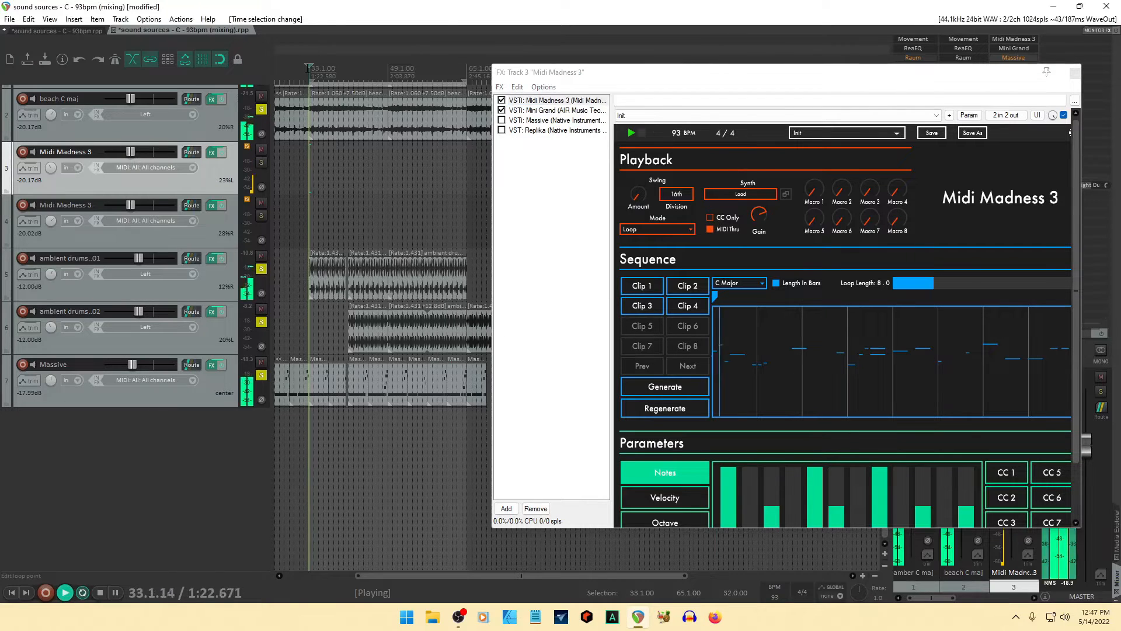
{"action": "left_click", "coordinate": [261, 162]}
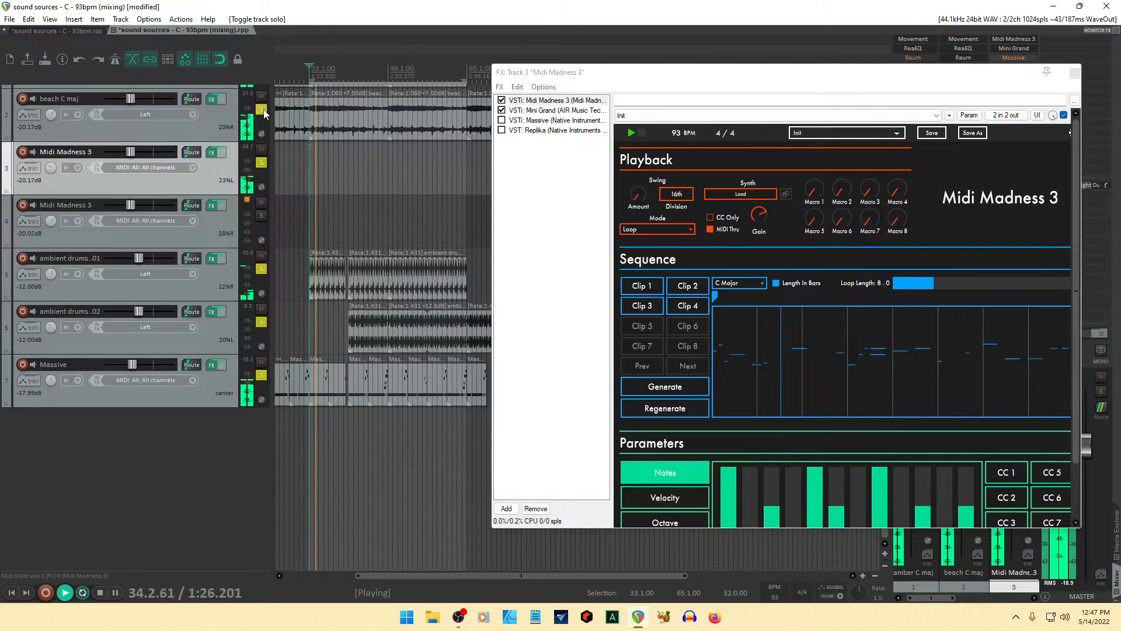
{"action": "left_click", "coordinate": [262, 269]}
{"action": "left_click", "coordinate": [262, 322]}
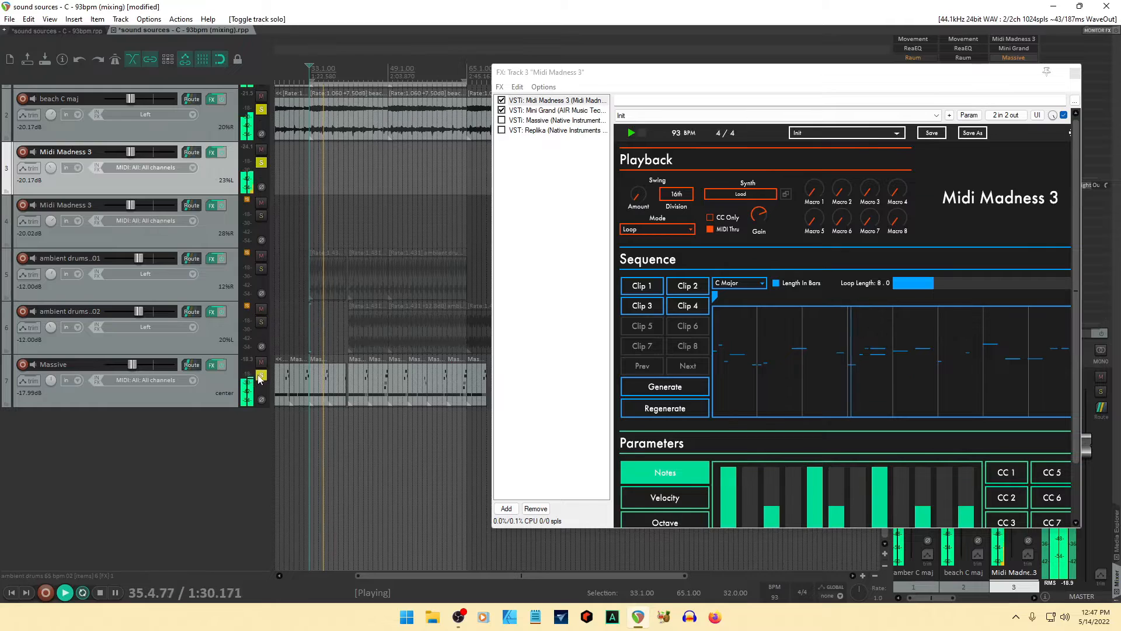
{"action": "left_click", "coordinate": [261, 376]}
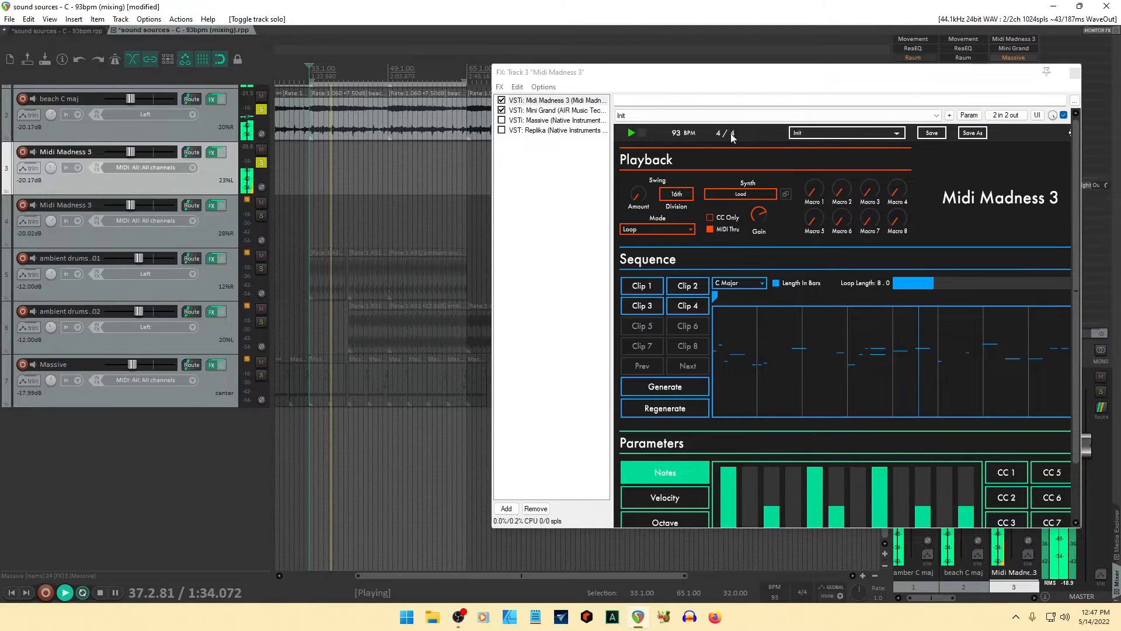
- Set track 3's volume to -15.15 dB and load Clip 1 into the Midi Madness 3 sequence
{"action": "left_click_drag", "start_coordinate": [762, 81], "coordinate": [714, 81]}
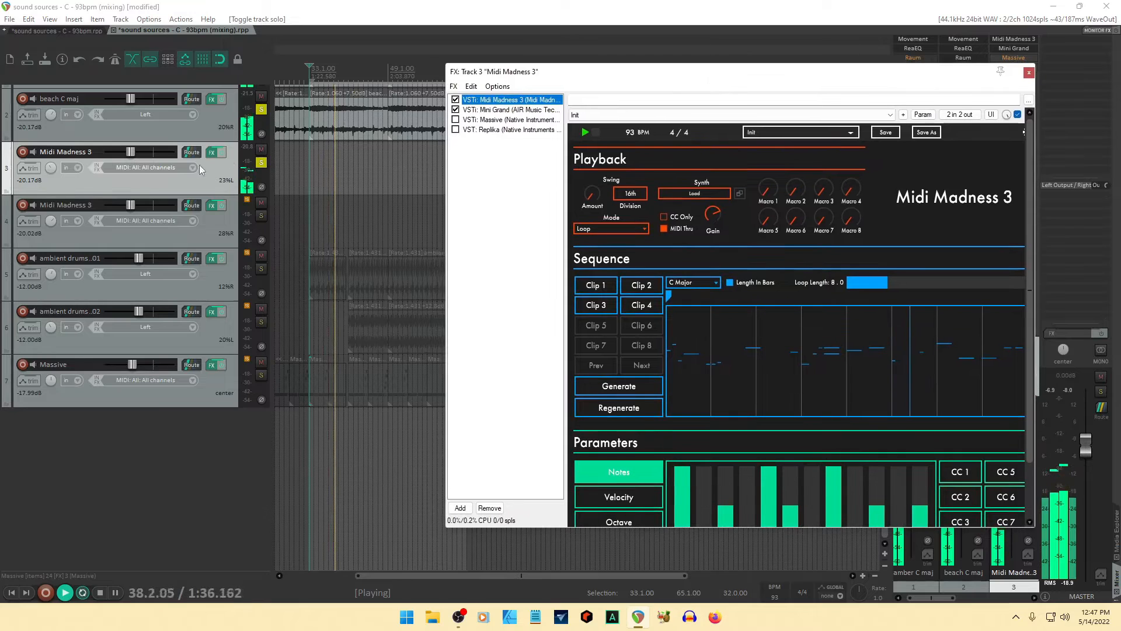
{"action": "left_click_drag", "start_coordinate": [123, 156], "coordinate": [135, 155]}
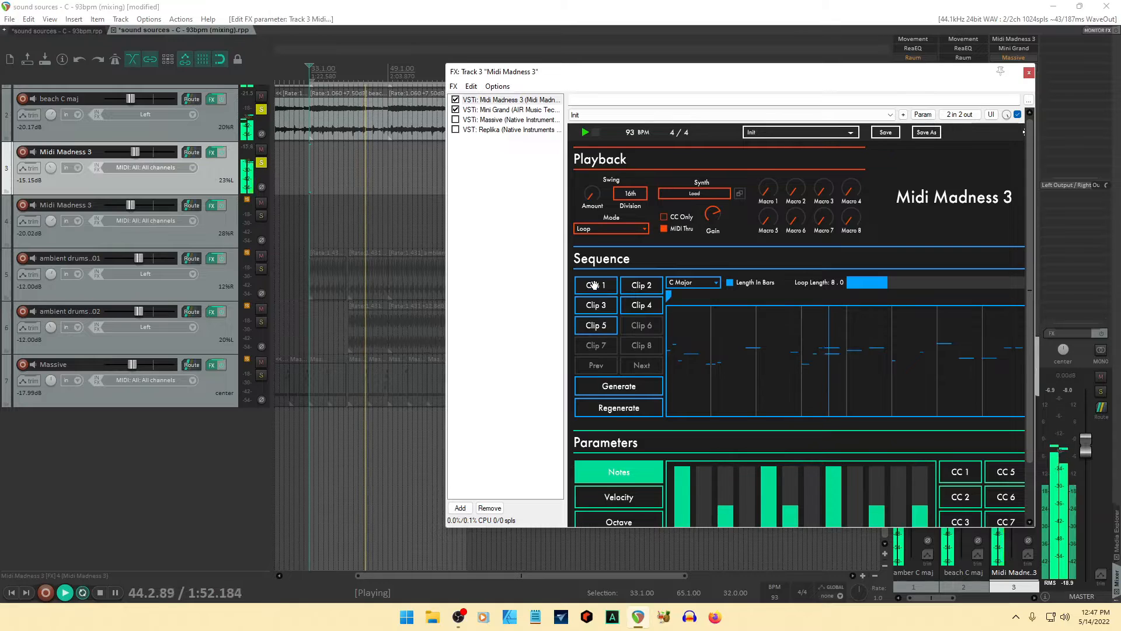
{"action": "left_click_drag", "start_coordinate": [593, 286], "coordinate": [614, 300]}
{"action": "left_click_drag", "start_coordinate": [722, 339], "coordinate": [748, 356]}
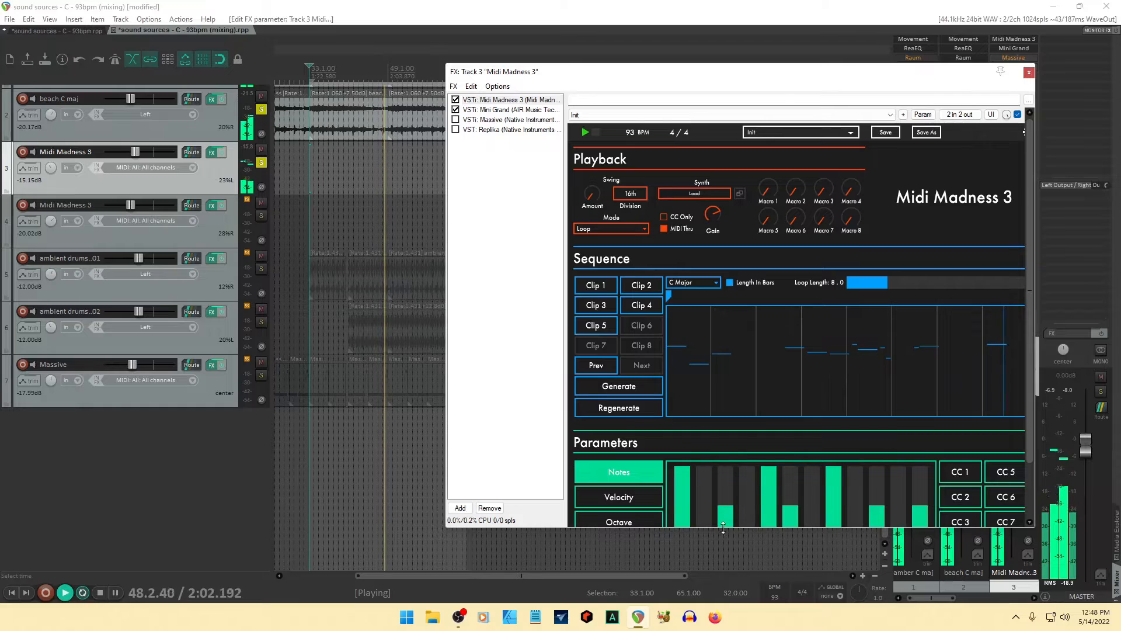
- Make track 3's FX window taller, uncover the timeline, and shorten the time selection to 33.1.00 through 49.1.00
{"action": "left_click_drag", "start_coordinate": [722, 525], "coordinate": [730, 564]}
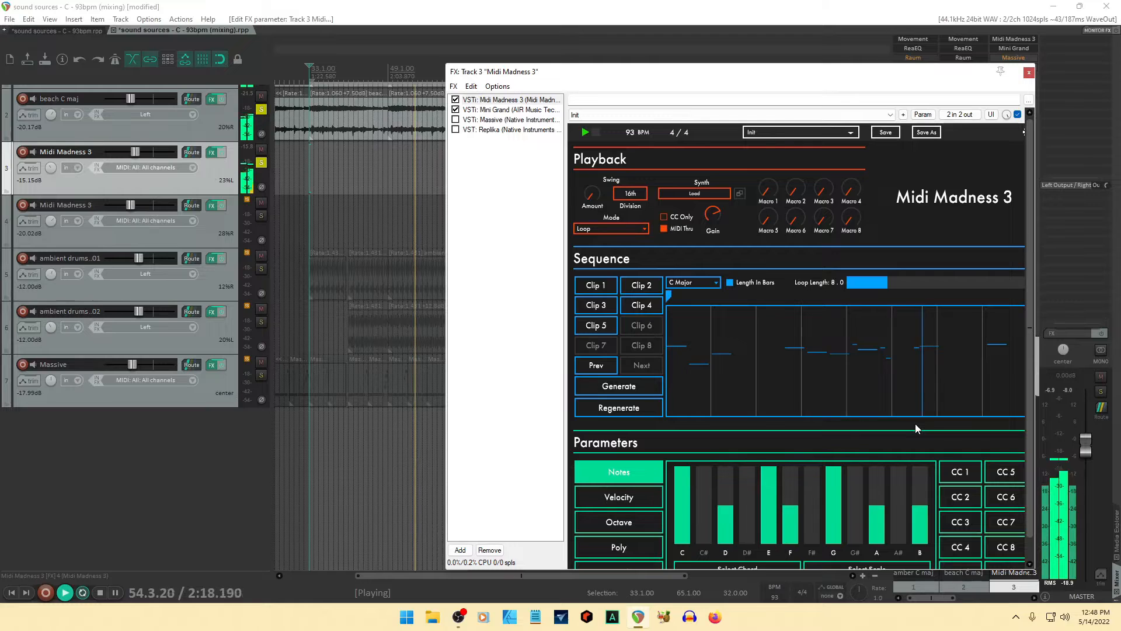
{"action": "left_click_drag", "start_coordinate": [880, 76], "coordinate": [835, 77]}
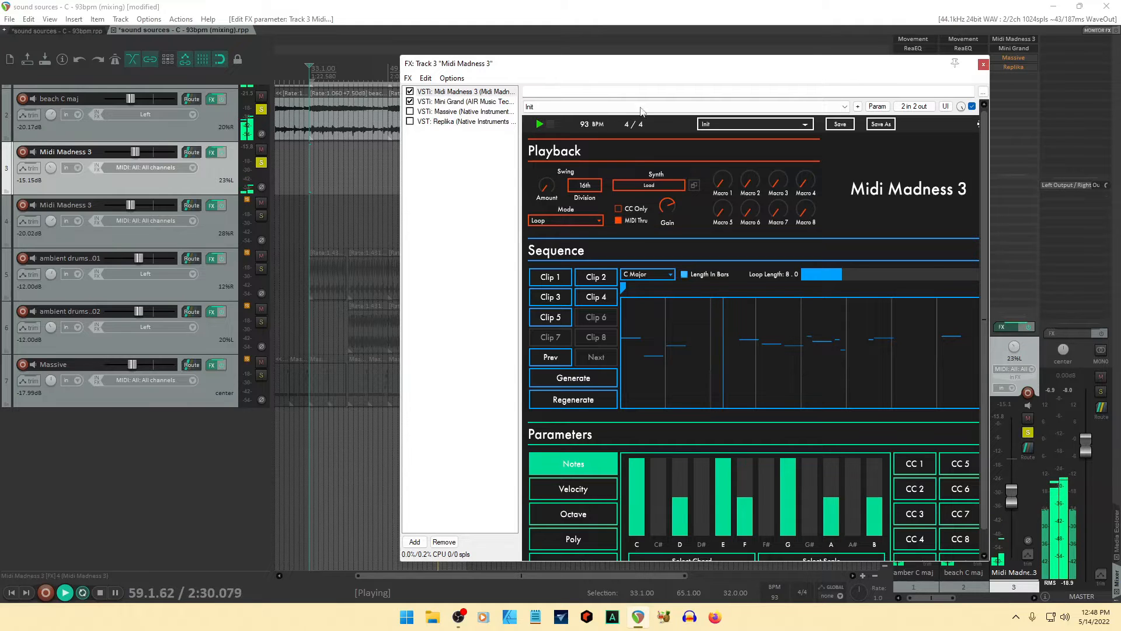
{"action": "left_click_drag", "start_coordinate": [645, 64], "coordinate": [752, 81]}
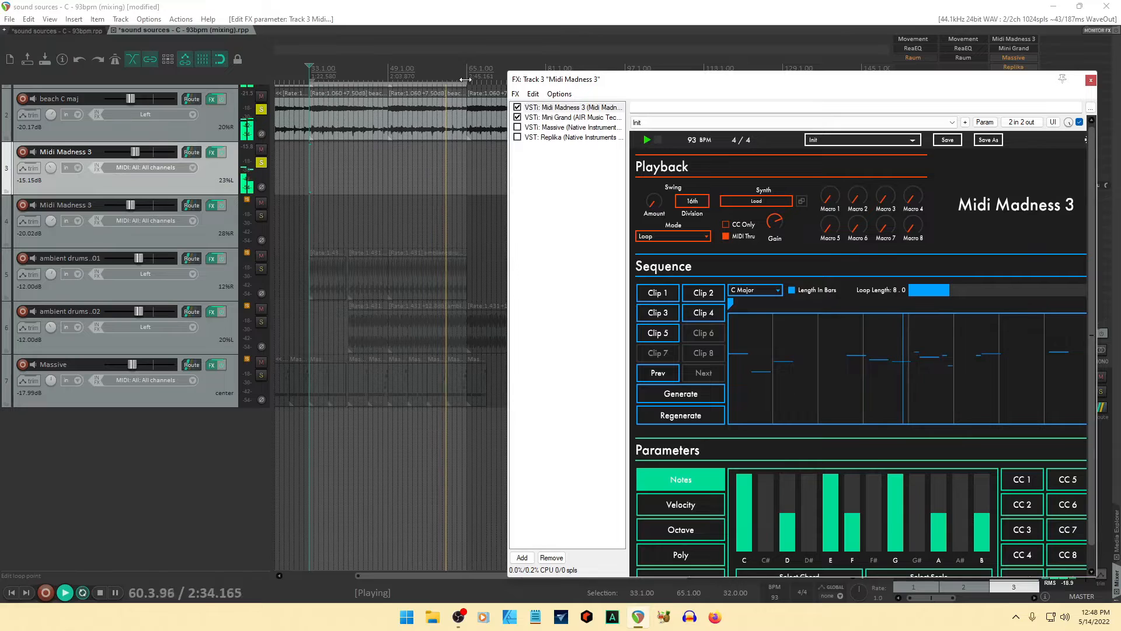
{"action": "left_click_drag", "start_coordinate": [466, 79], "coordinate": [387, 87]}
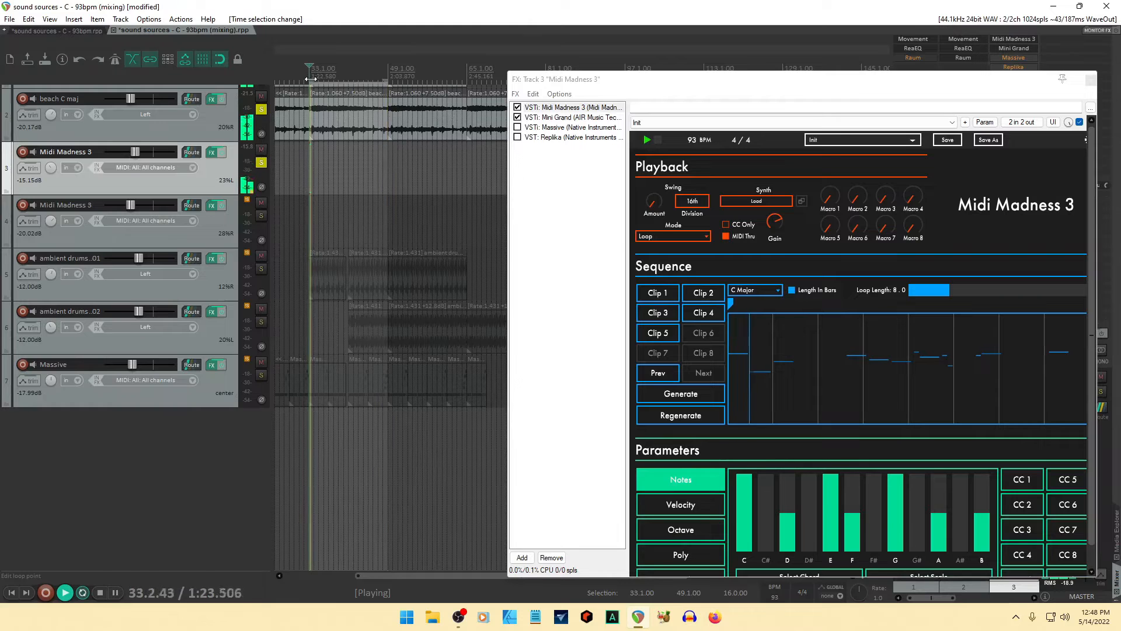
{"action": "left_click_drag", "start_coordinate": [309, 74], "coordinate": [308, 82]}
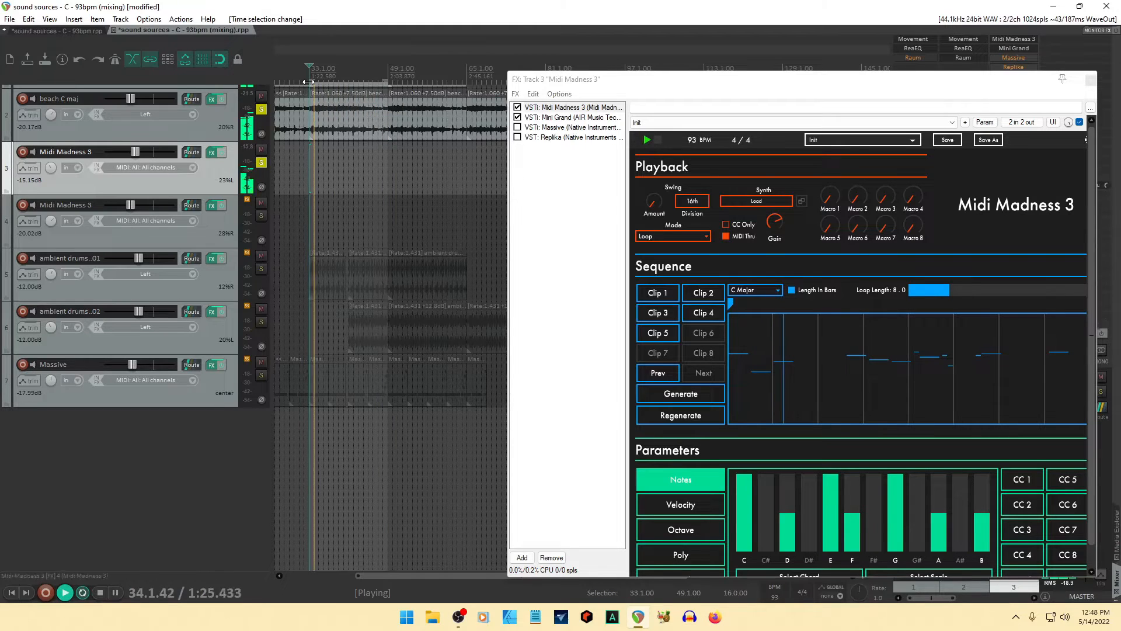
- Load Clip 2 into the Midi Madness 3 sequence and raise track 3's volume to -7.72 dB
{"action": "left_click_drag", "start_coordinate": [806, 86], "coordinate": [723, 67]}
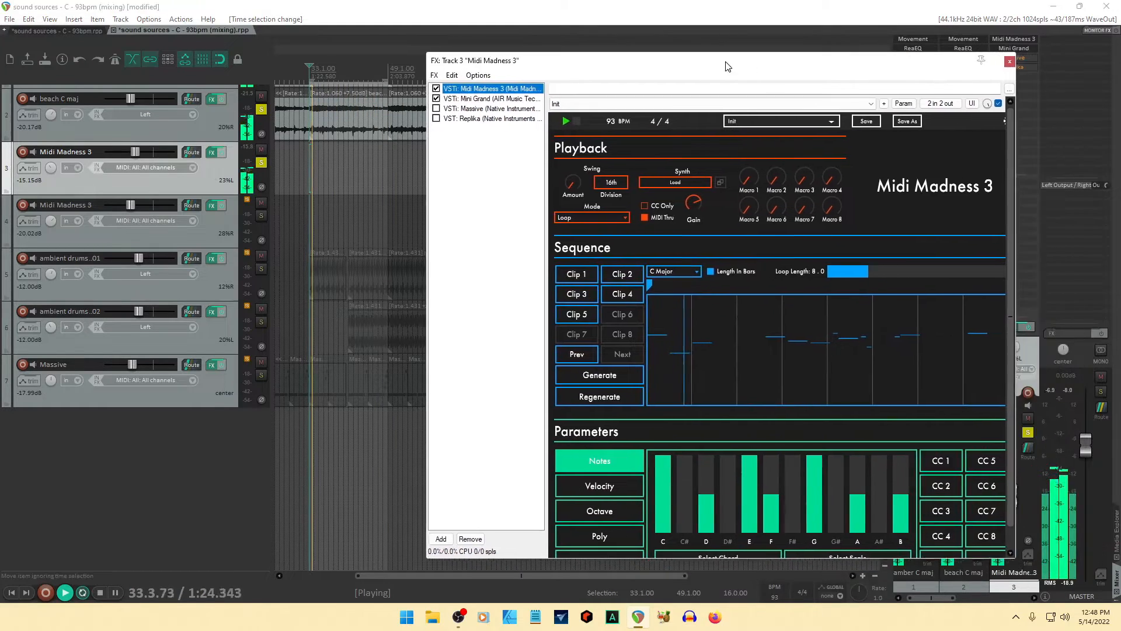
{"action": "left_click", "coordinate": [610, 275]}
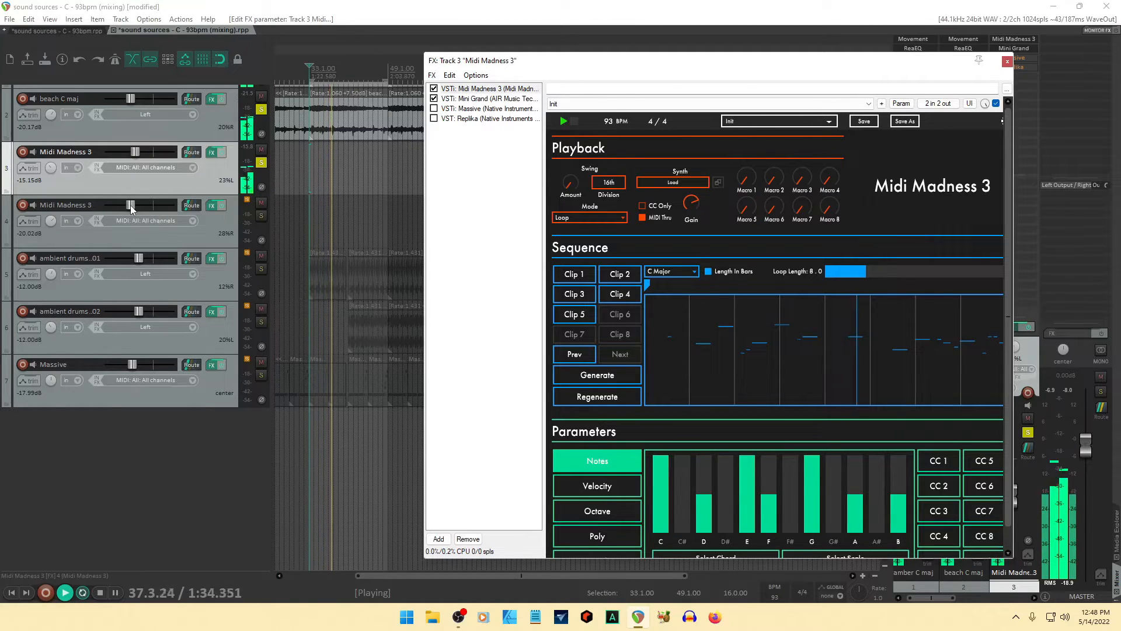
{"action": "left_click", "coordinate": [135, 153]}
{"action": "left_click_drag", "start_coordinate": [135, 153], "coordinate": [139, 154]}
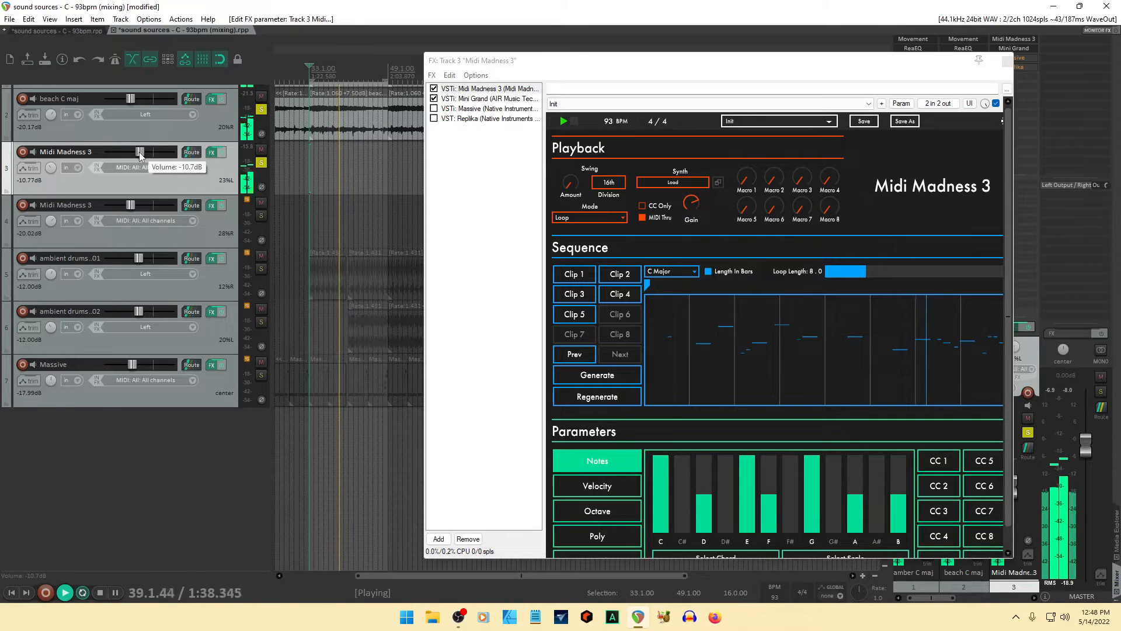
{"action": "left_click_drag", "start_coordinate": [140, 155], "coordinate": [144, 155]}
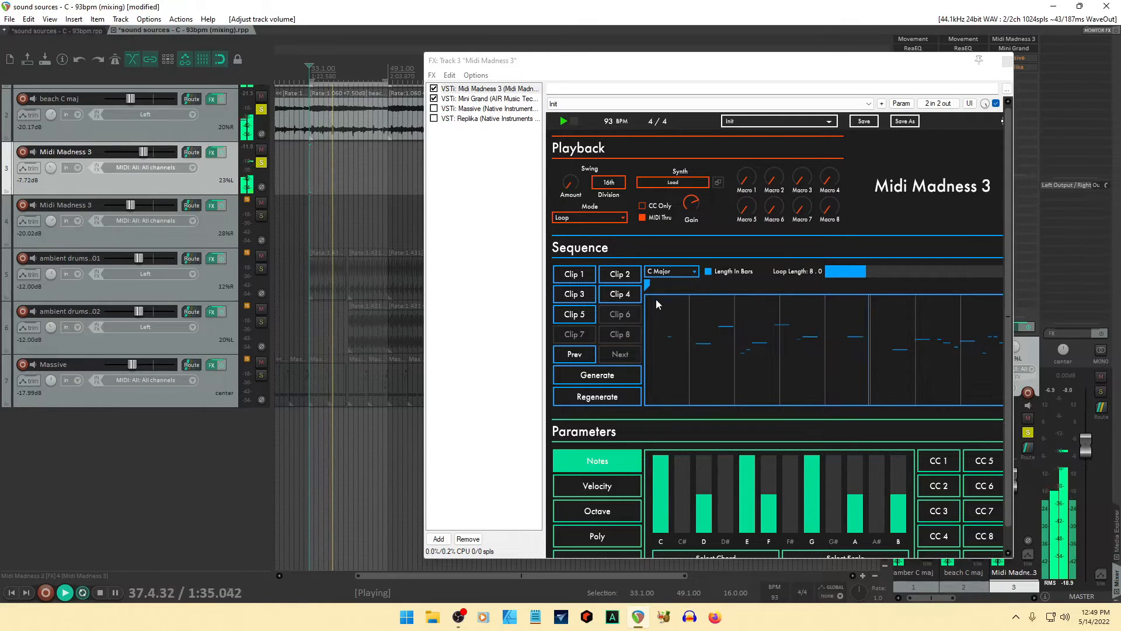
- Insert Clip 2 as a MIDI item on track 3 at 41.1.00 and inspect its notes in the MIDI editor
{"action": "left_click_drag", "start_coordinate": [387, 152], "coordinate": [361, 185]}
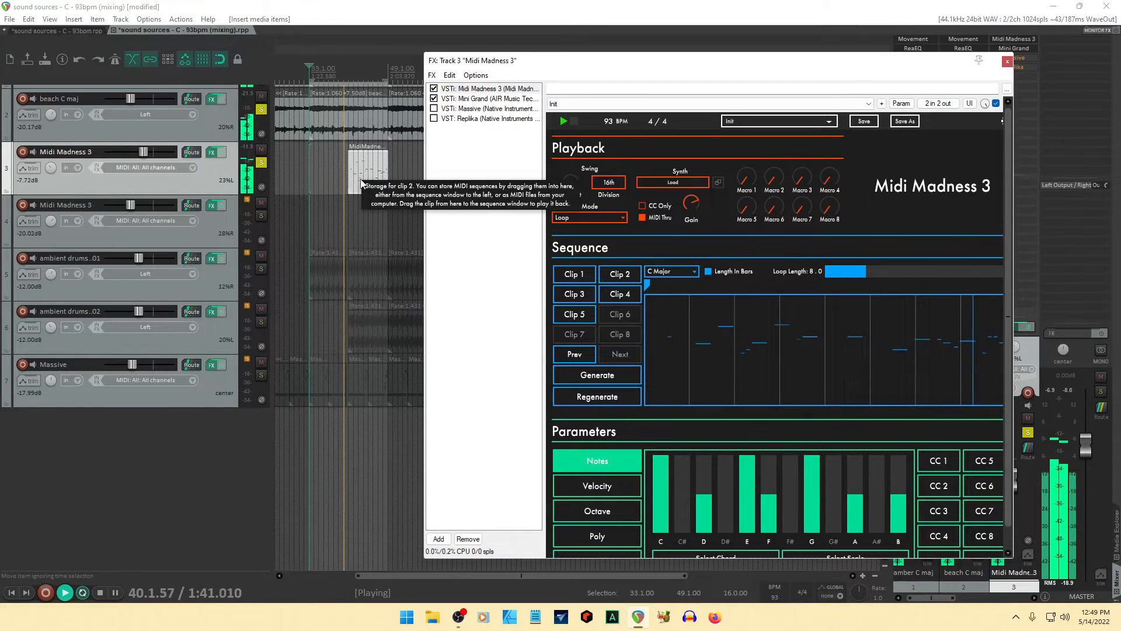
{"action": "double_click", "coordinate": [364, 188]}
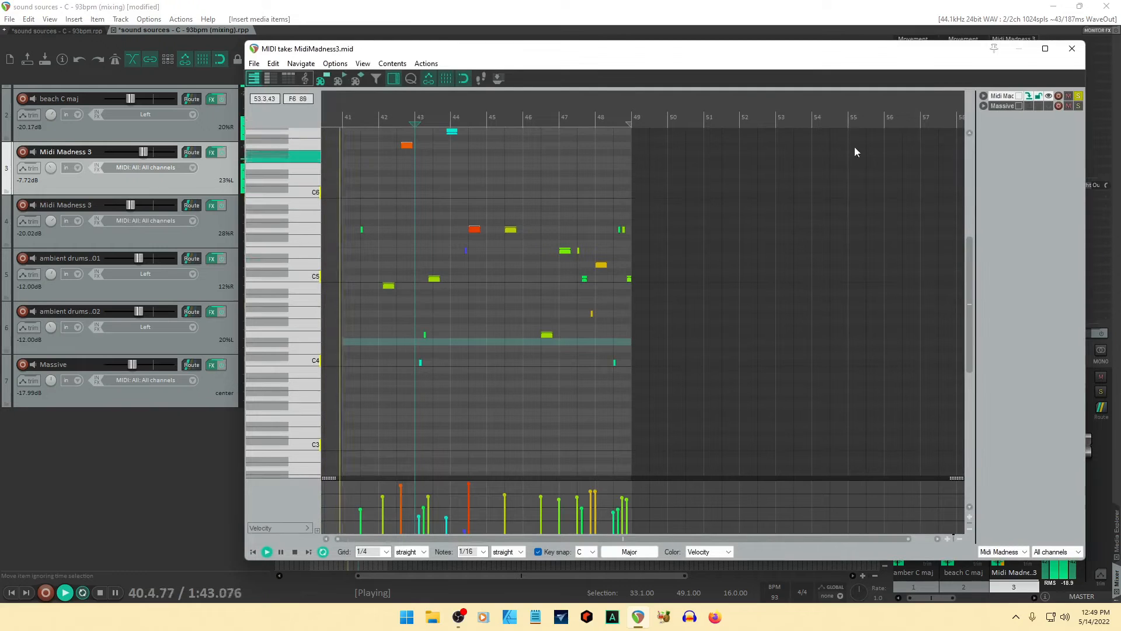
{"action": "left_click", "coordinate": [1072, 49]}
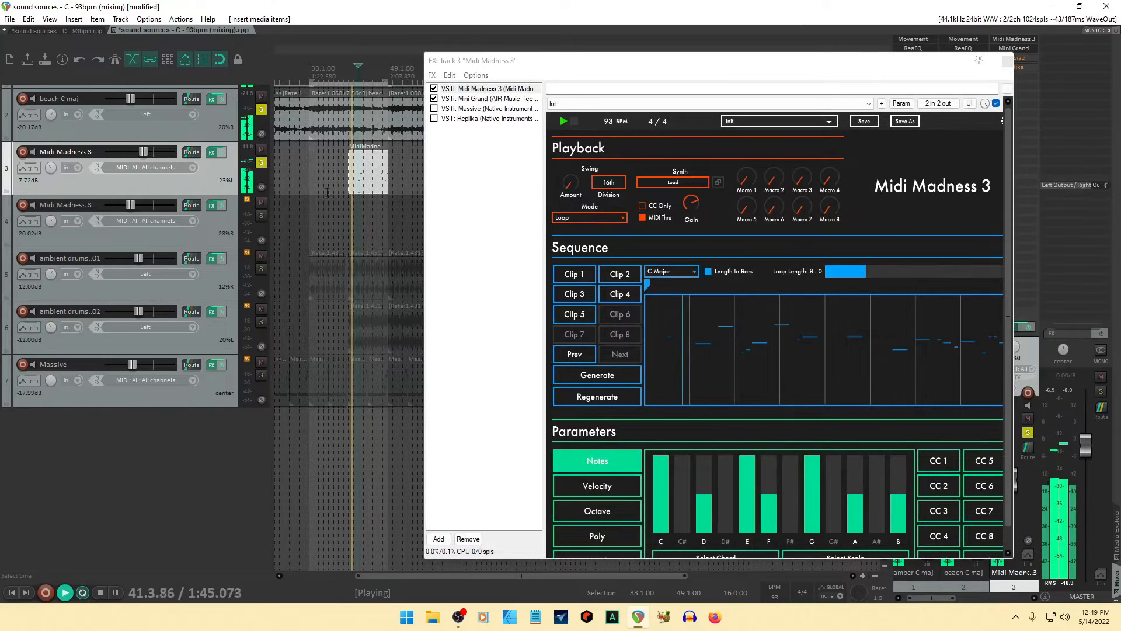
- Close track 3's FX window and trim the start of its MIDI item to 44.1.00
{"action": "scroll", "coordinate": [352, 186], "scroll_direction": "up", "scroll_amount": 1}
{"action": "scroll", "coordinate": [357, 182], "scroll_direction": "up", "scroll_amount": 3}
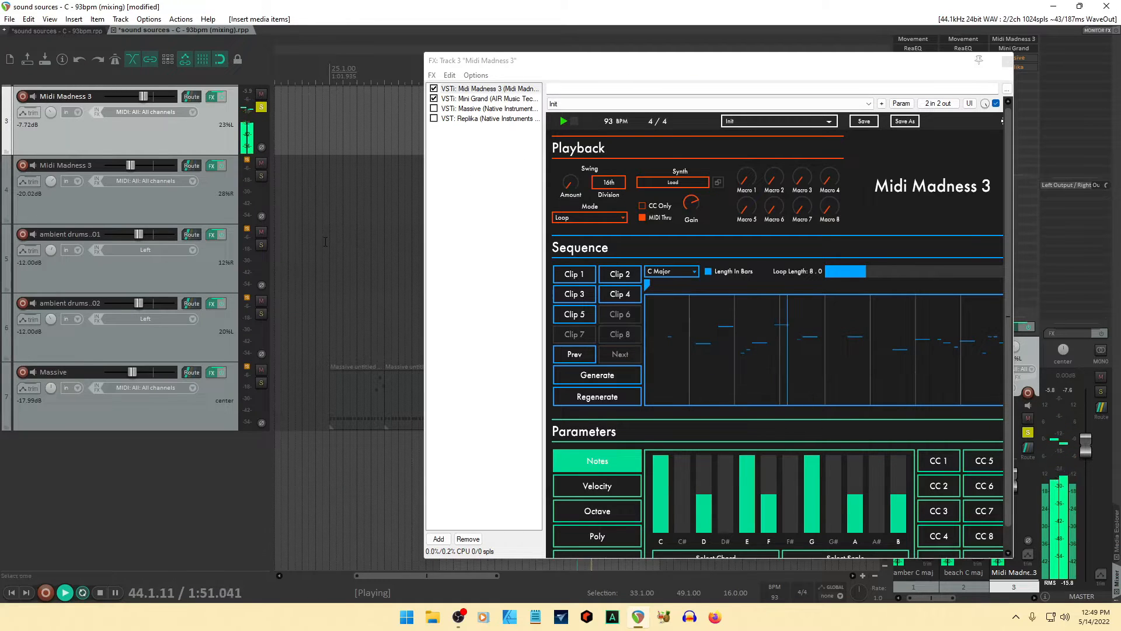
{"action": "scroll", "coordinate": [326, 242], "scroll_direction": "left", "scroll_amount": 4}
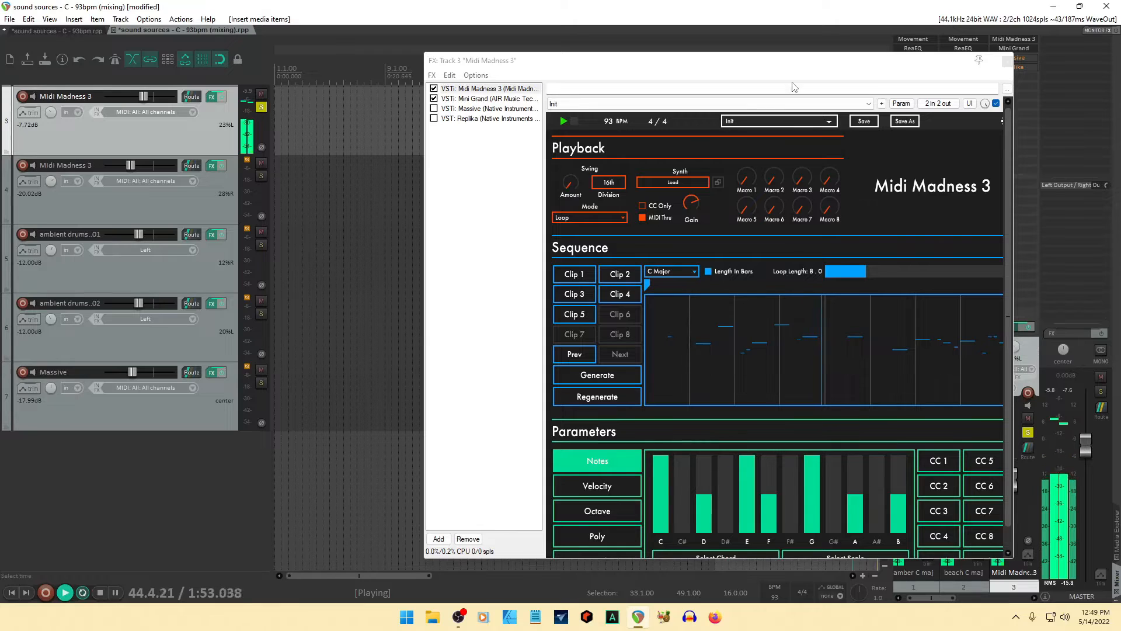
{"action": "left_click", "coordinate": [1006, 60]}
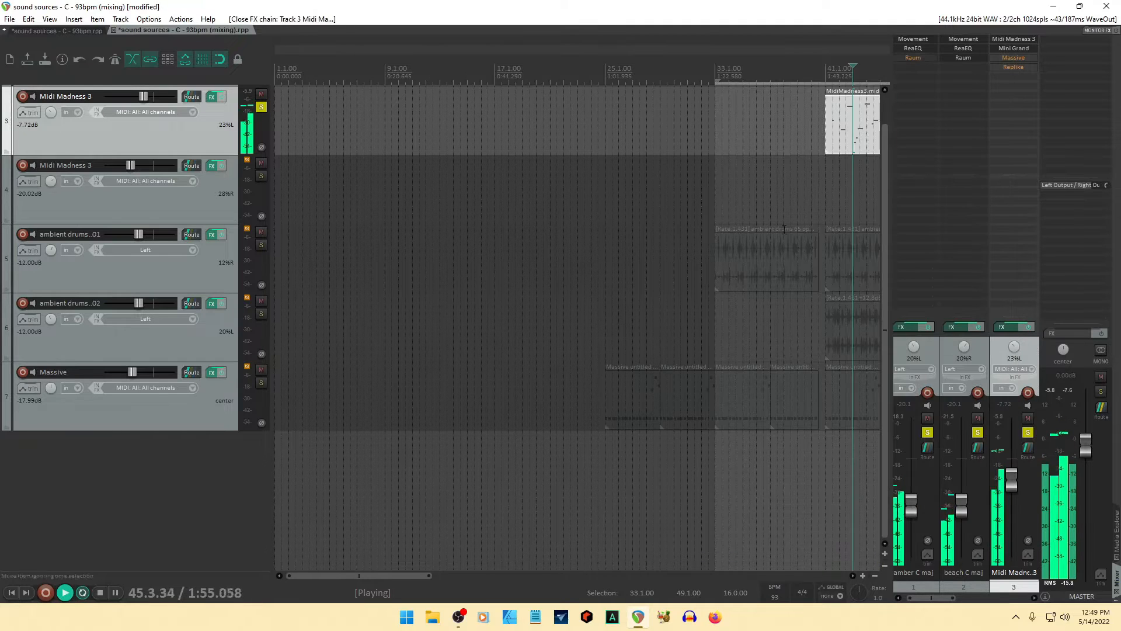
{"action": "left_click_drag", "start_coordinate": [393, 574], "coordinate": [491, 575]}
{"action": "left_click", "coordinate": [884, 279]}
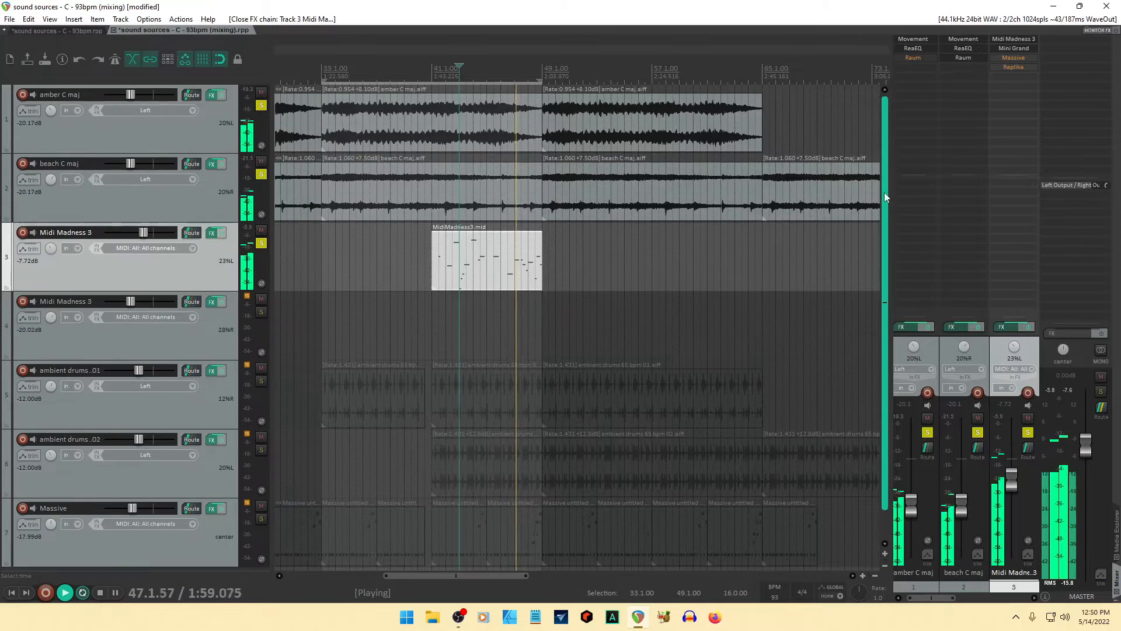
{"action": "left_click_drag", "start_coordinate": [433, 273], "coordinate": [470, 281]}
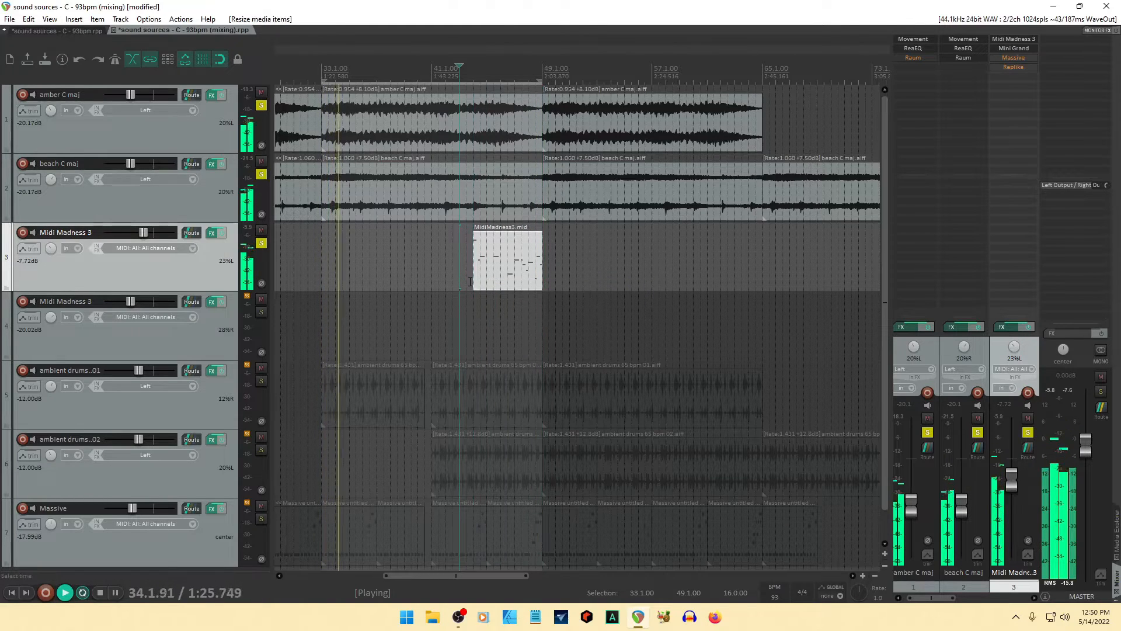
- Move the trimmed MIDI item on track 3 so that it ends at 65.1.00
{"action": "left_click", "coordinate": [212, 233]}
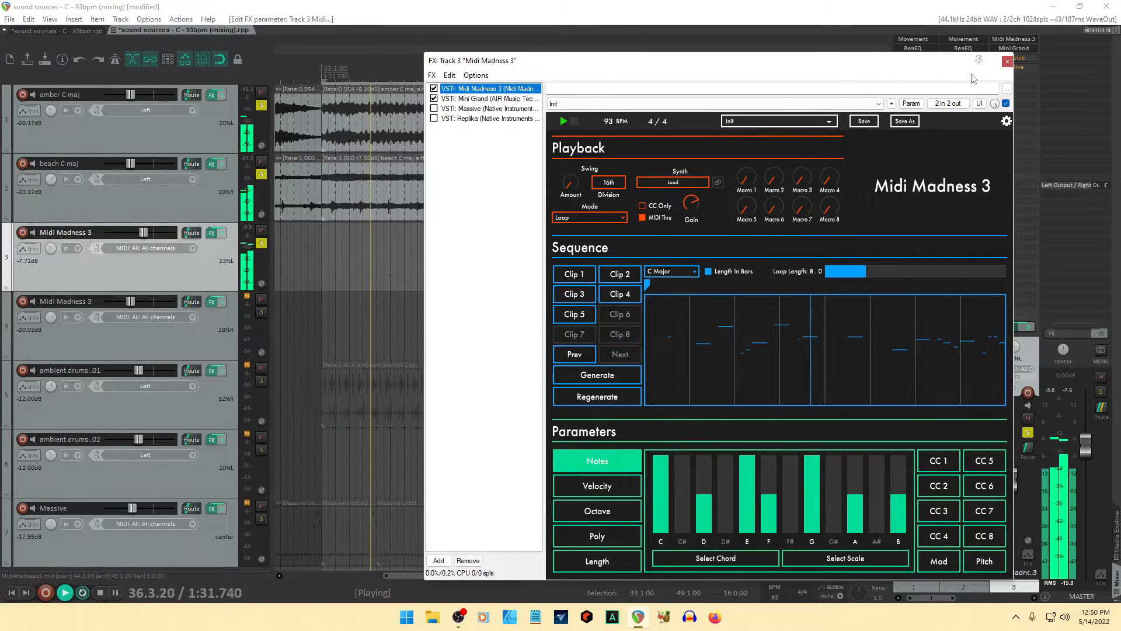
{"action": "left_click", "coordinate": [1007, 62]}
{"action": "left_click_drag", "start_coordinate": [512, 290], "coordinate": [727, 290]}
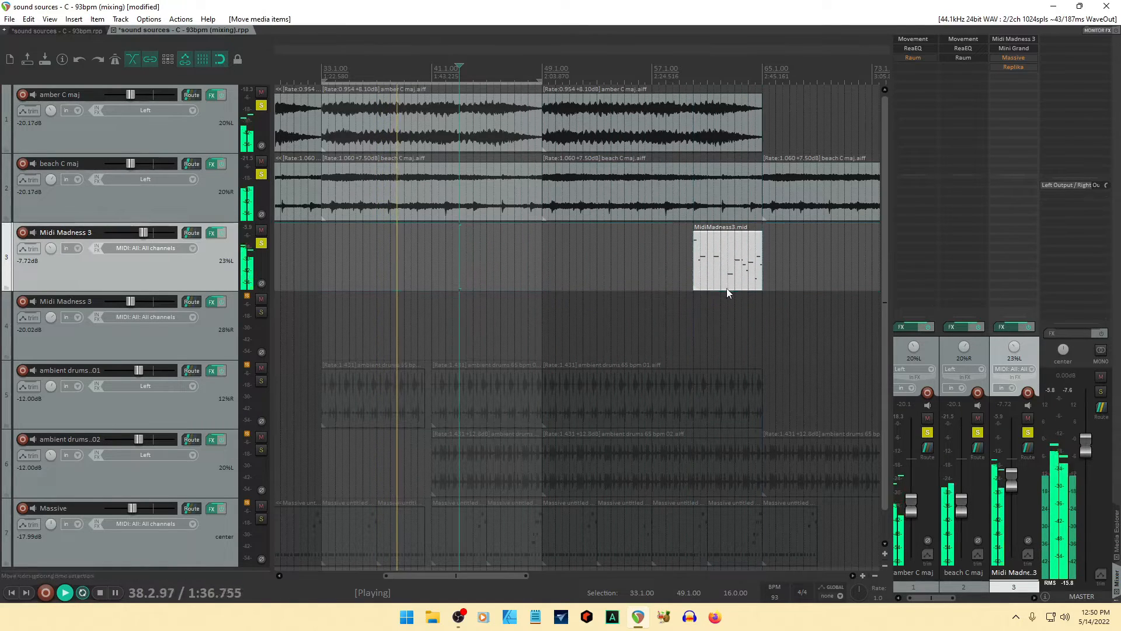
- Insert Clip 3 from Midi Madness 3 on track 3 at 49.1.00 and trim the item's end to a four-bar length
{"action": "left_click", "coordinate": [212, 234]}
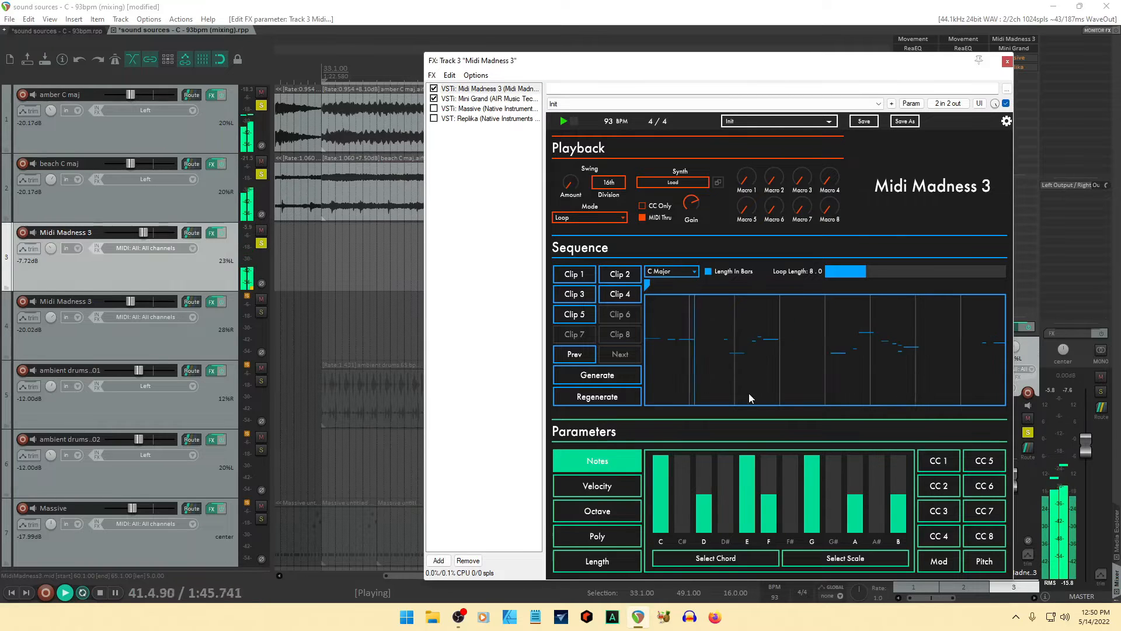
{"action": "left_click_drag", "start_coordinate": [734, 74], "coordinate": [756, 76]}
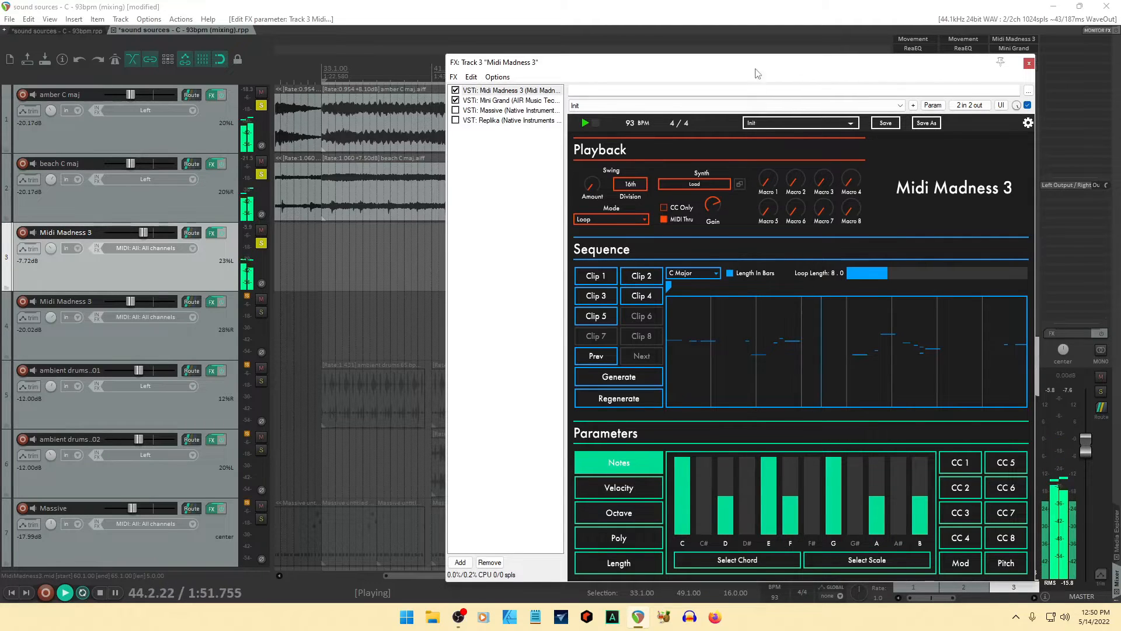
{"action": "left_click_drag", "start_coordinate": [757, 73], "coordinate": [818, 71]}
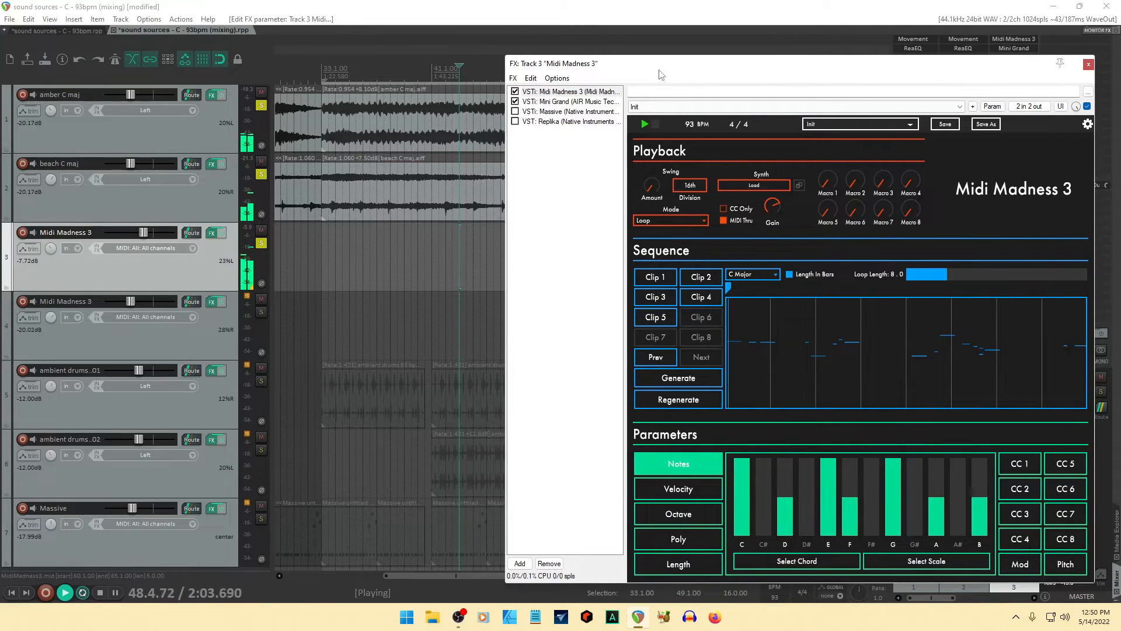
{"action": "left_click_drag", "start_coordinate": [660, 74], "coordinate": [896, 66]}
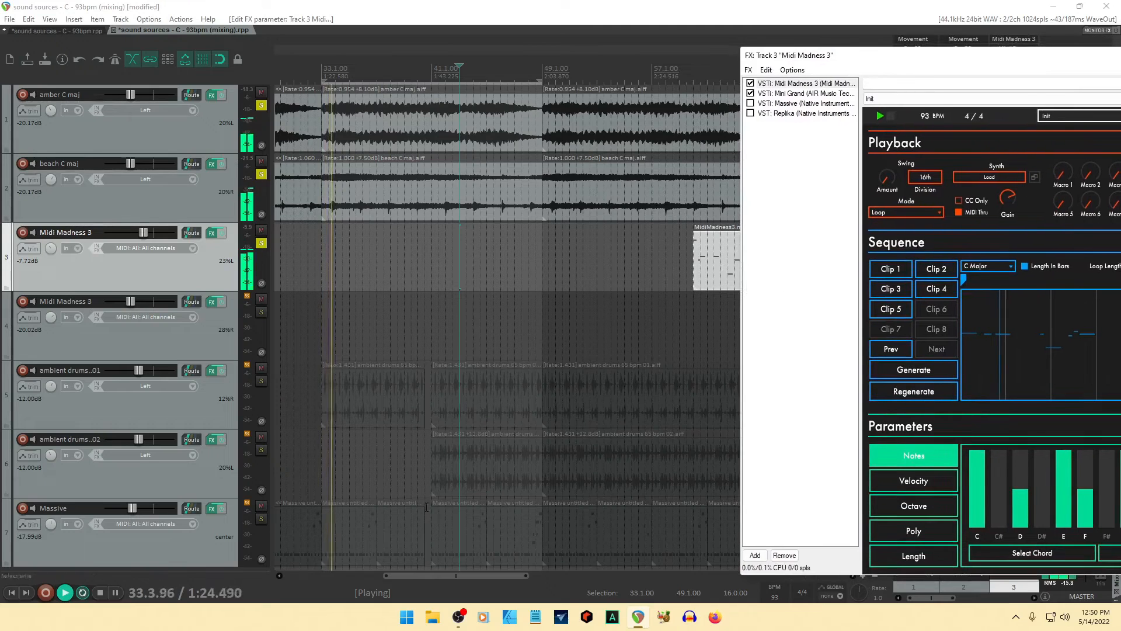
{"action": "left_click_drag", "start_coordinate": [467, 573], "coordinate": [496, 575]}
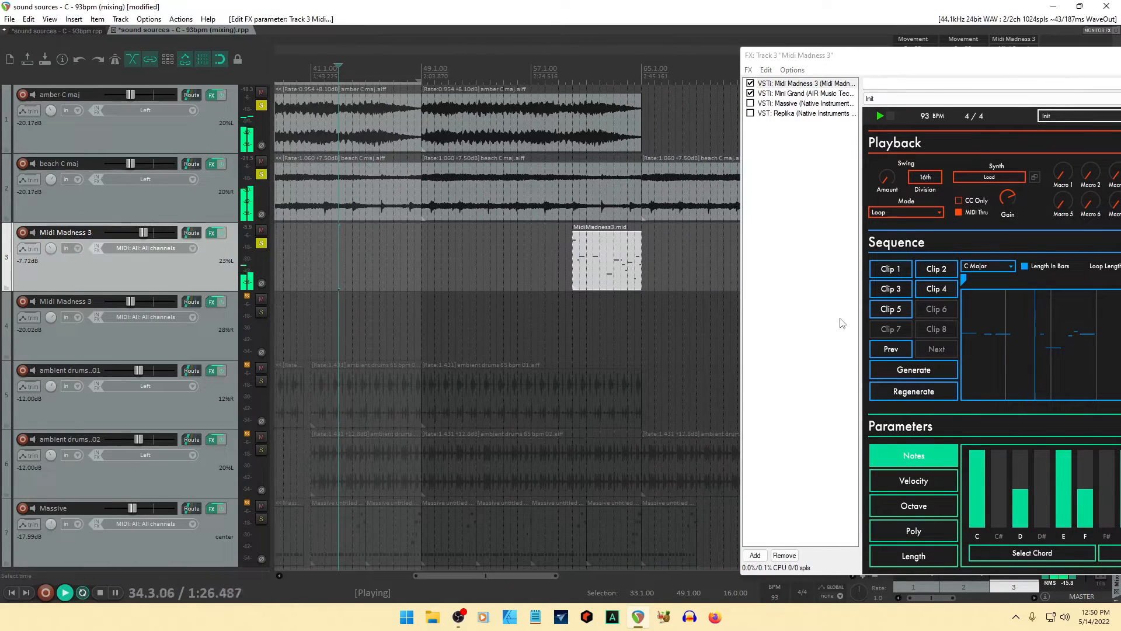
{"action": "left_click_drag", "start_coordinate": [898, 290], "coordinate": [421, 260]}
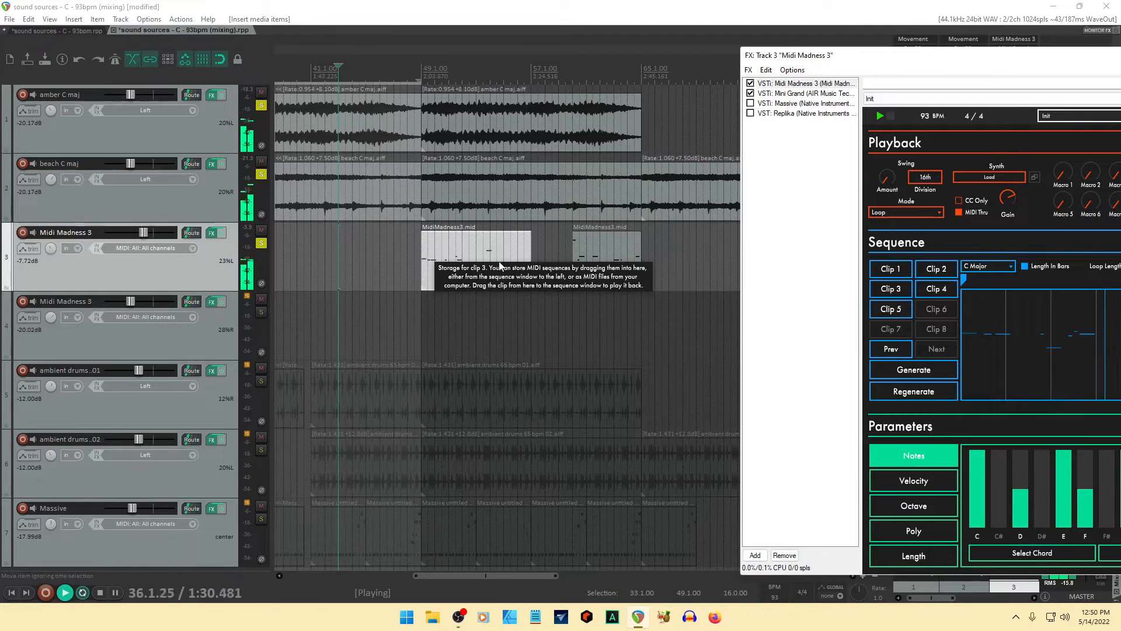
{"action": "left_click_drag", "start_coordinate": [528, 251], "coordinate": [474, 285]}
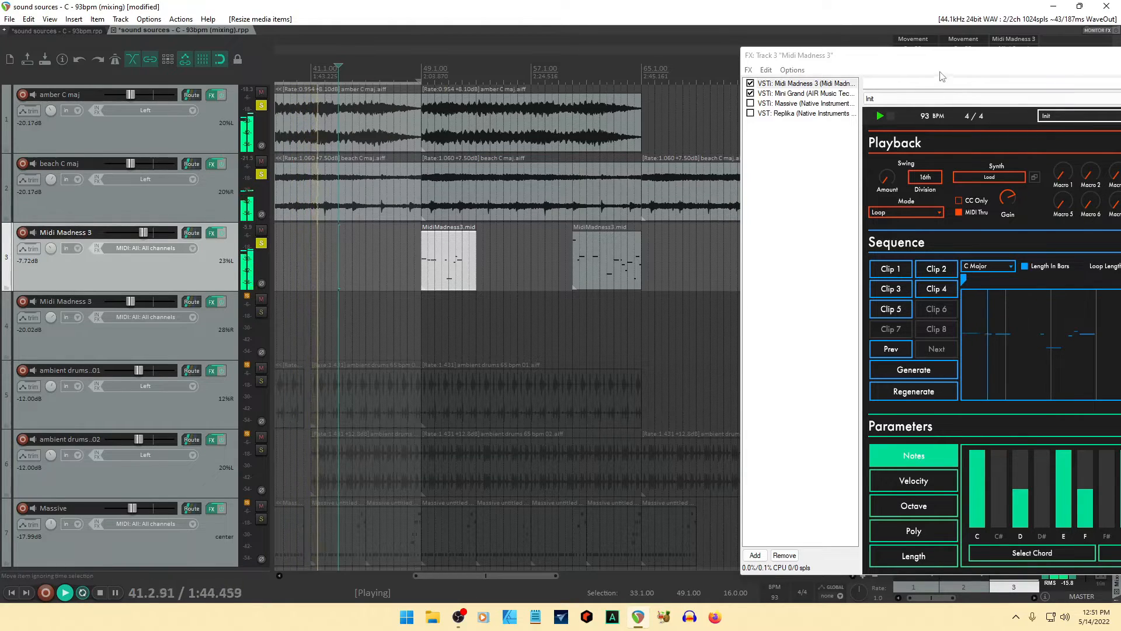
- Insert Clip 4 from Midi Madness 3 as a MIDI item on track 4 at 49.1.00, and mute and unsolo track 3
{"action": "left_click", "coordinate": [806, 66]}
{"action": "left_click_drag", "start_coordinate": [944, 65], "coordinate": [646, 60]}
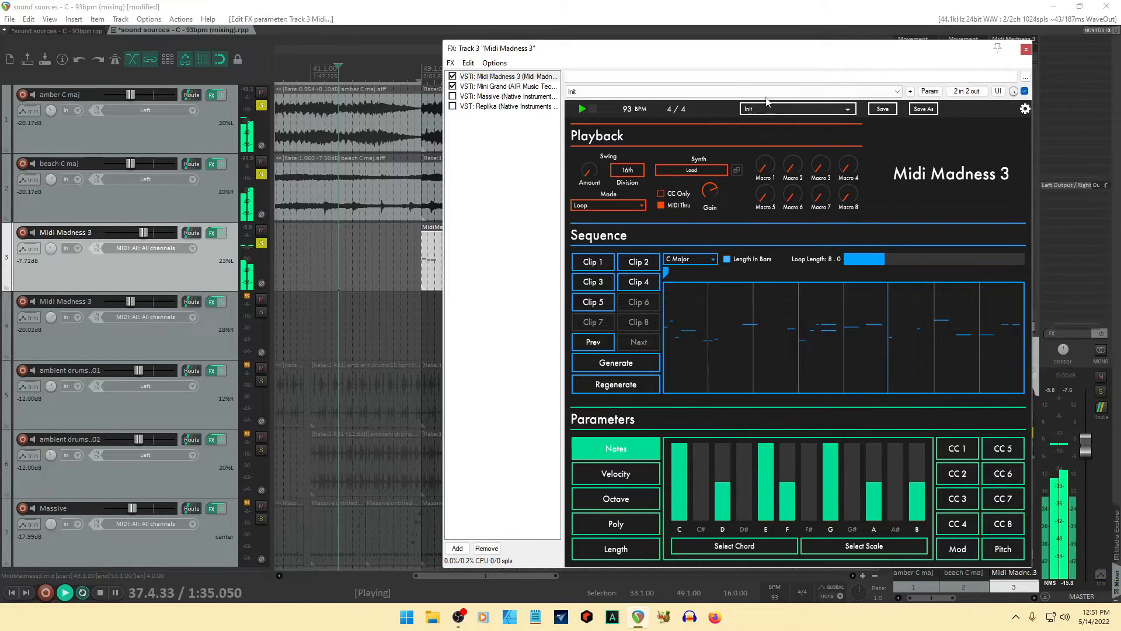
{"action": "left_click_drag", "start_coordinate": [763, 53], "coordinate": [975, 73]}
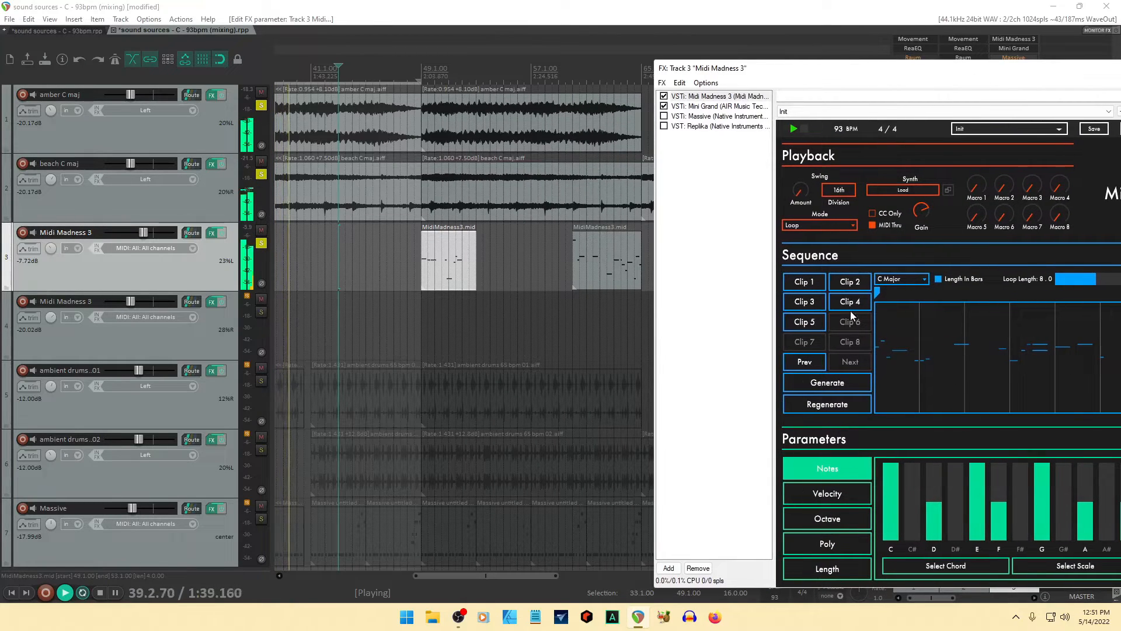
{"action": "left_click_drag", "start_coordinate": [854, 301], "coordinate": [426, 331]}
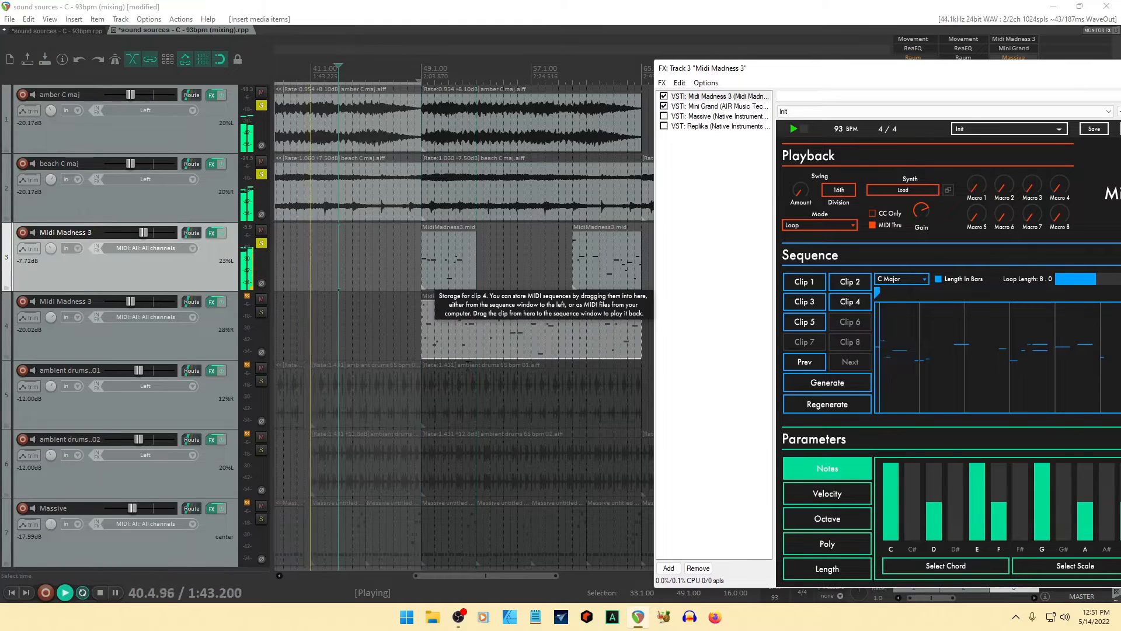
{"action": "left_click", "coordinate": [423, 340]}
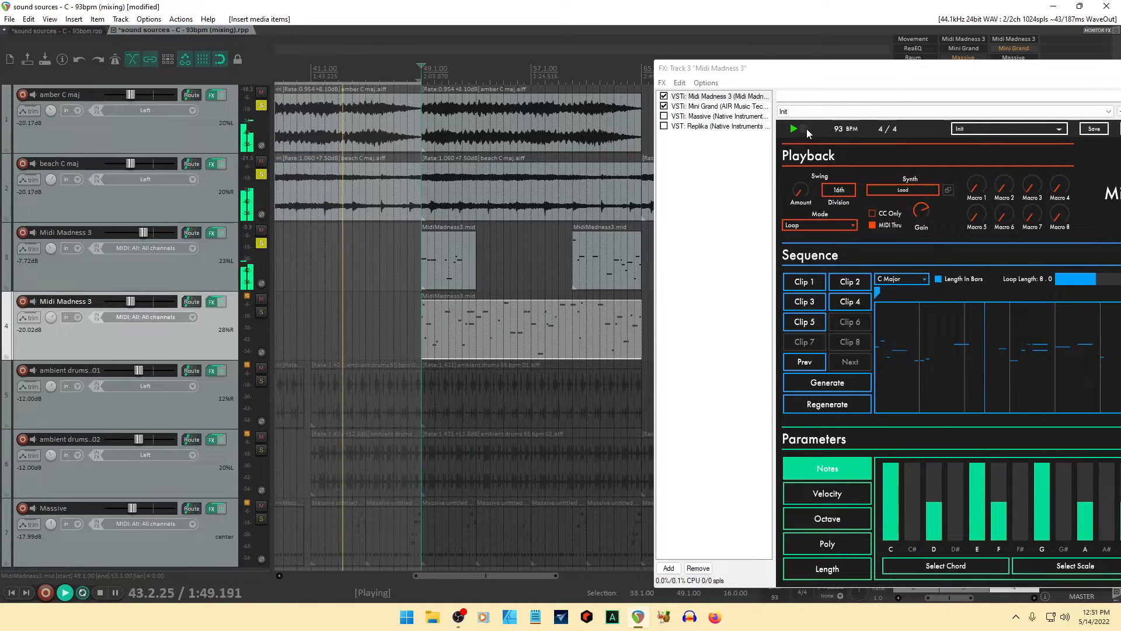
{"action": "left_click", "coordinate": [261, 230]}
{"action": "left_click", "coordinate": [261, 244]}
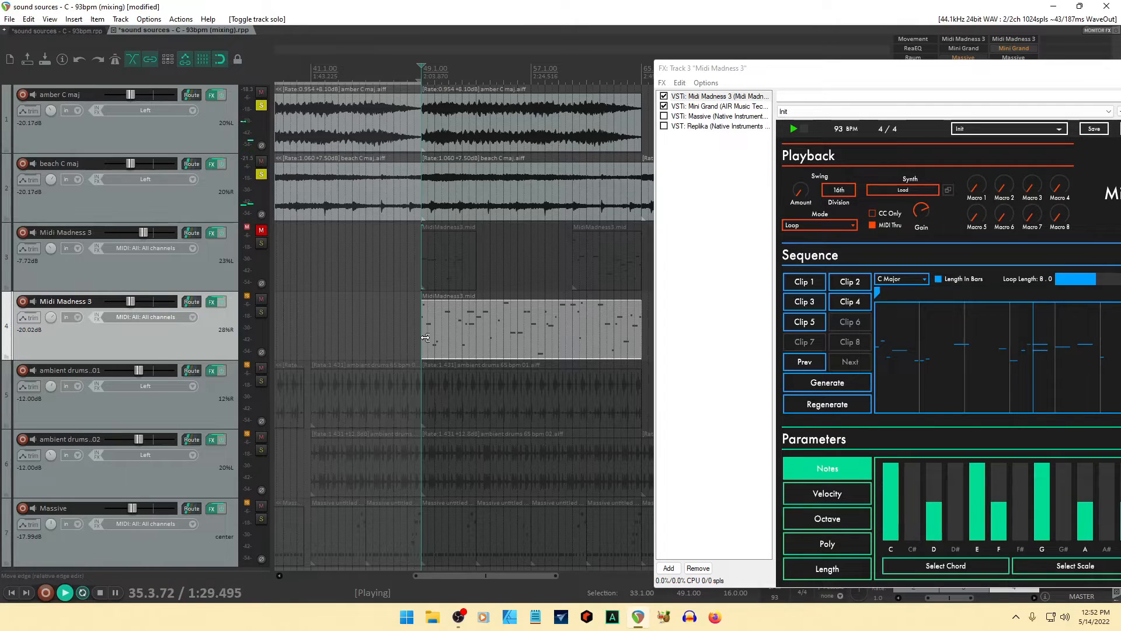
- Trim both ends of the new MIDI item to a length of three and a half bars and move it to track 3 at 54.1.00
{"action": "left_click_drag", "start_coordinate": [425, 337], "coordinate": [444, 340]}
{"action": "left_click_drag", "start_coordinate": [446, 340], "coordinate": [446, 339]}
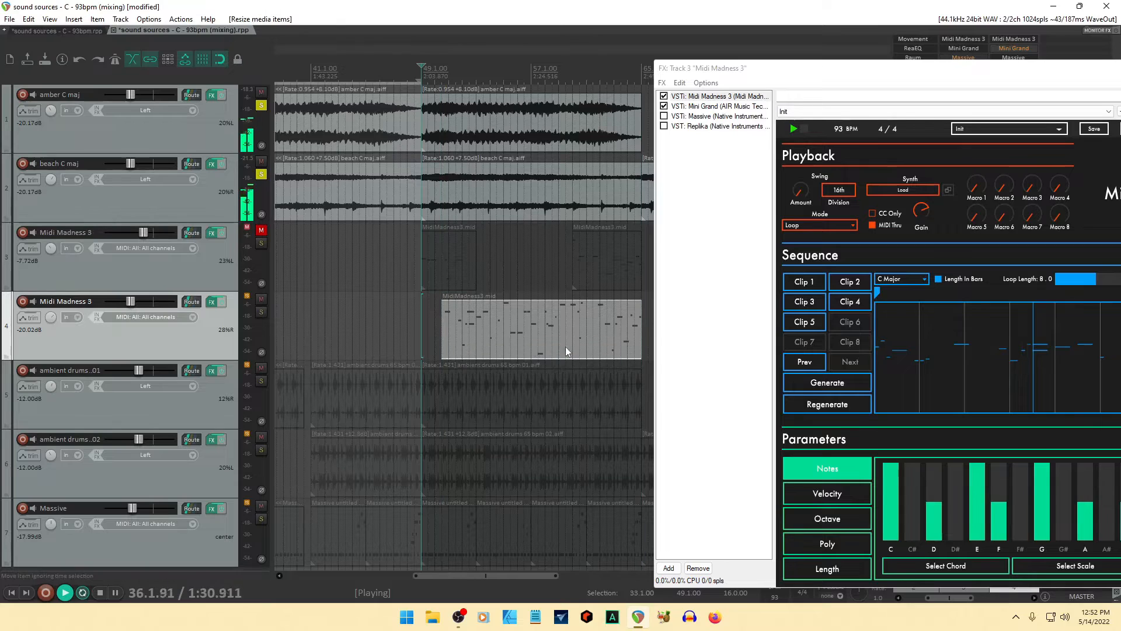
{"action": "left_click_drag", "start_coordinate": [638, 348], "coordinate": [518, 283]}
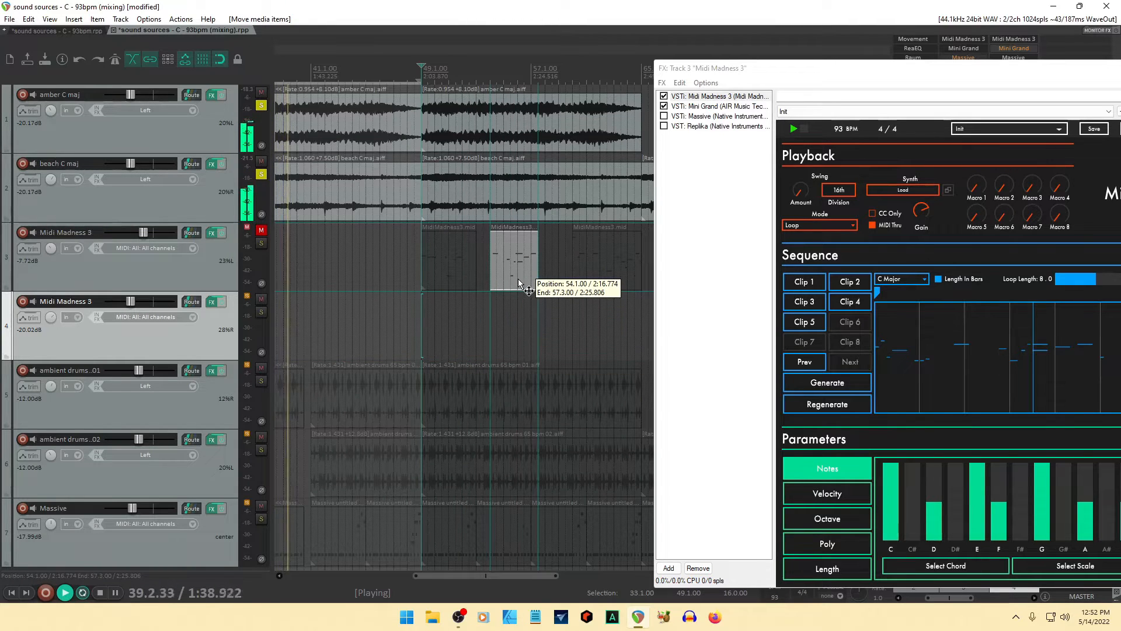
- Select the three MIDI items on track 3 and move them together so that the first one starts at 33.1.00
{"action": "left_click_drag", "start_coordinate": [464, 573], "coordinate": [434, 576]}
{"action": "scroll", "coordinate": [520, 370], "scroll_direction": "down", "scroll_amount": 2}
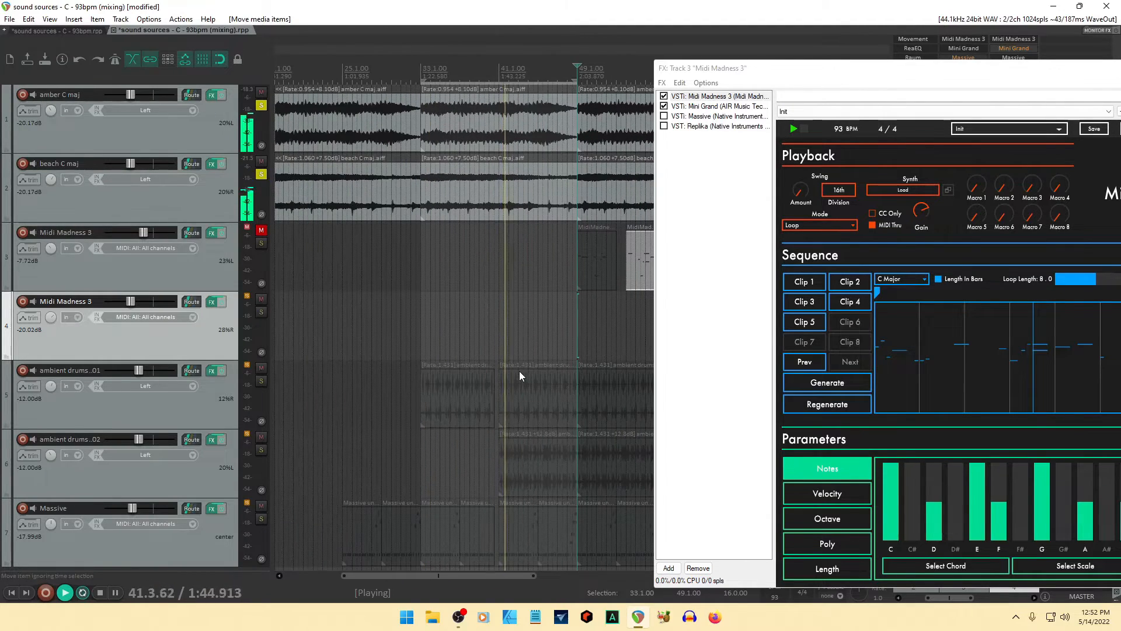
{"action": "left_click_drag", "start_coordinate": [461, 577], "coordinate": [505, 575]}
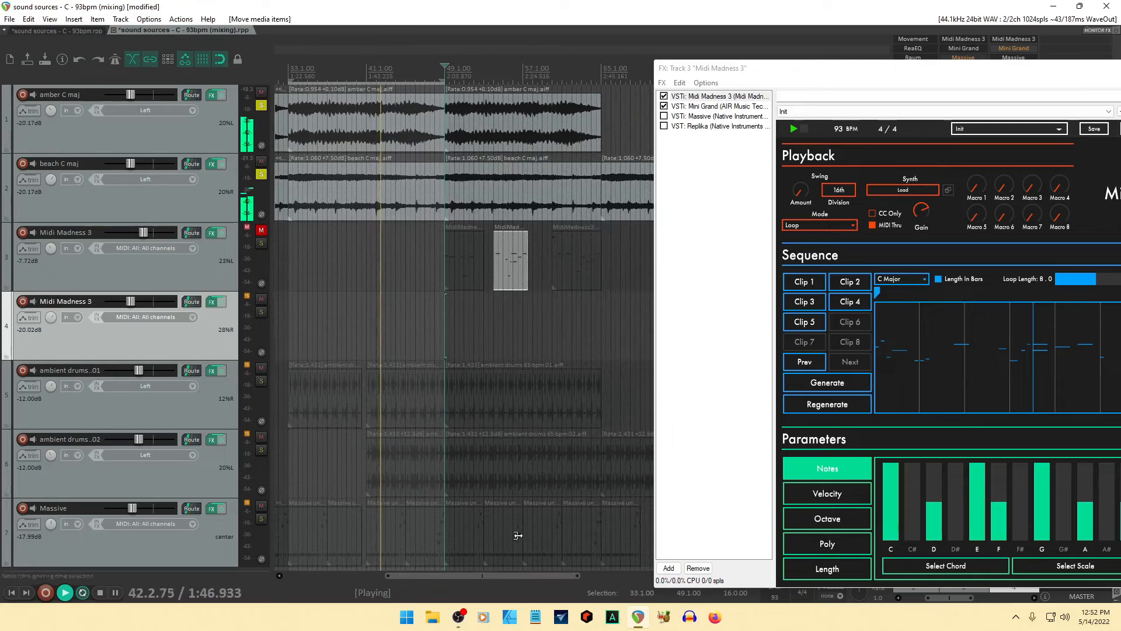
{"action": "left_click_drag", "start_coordinate": [615, 270], "coordinate": [307, 274]}
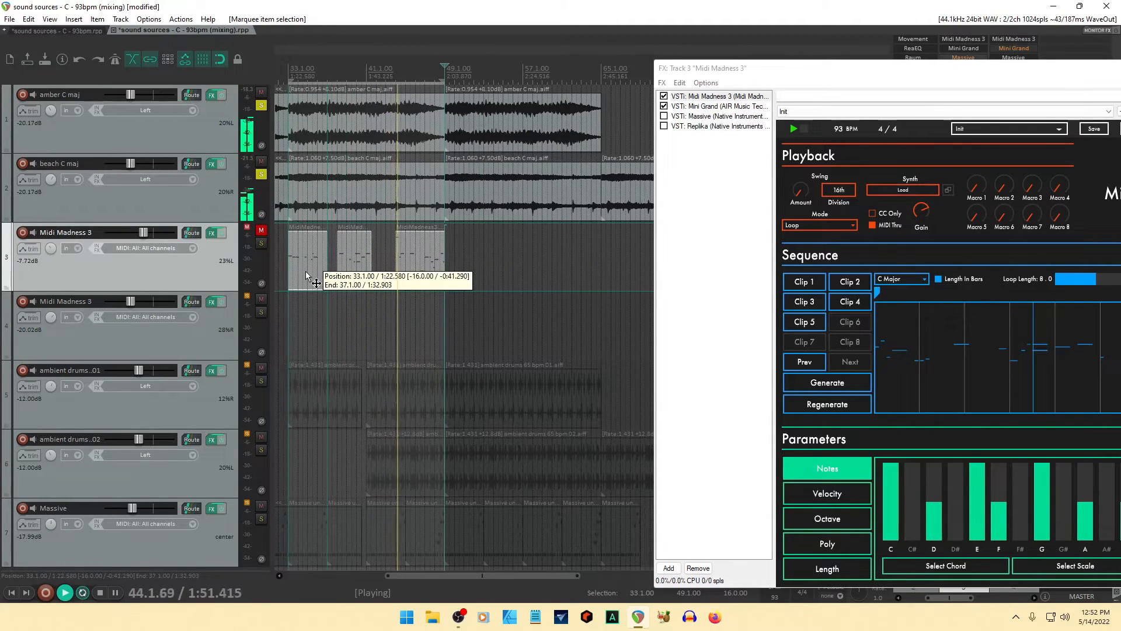
- Unmute and solo track 3 with its Midi Madness 3 plug-in bypassed, and close the track's FX window
{"action": "left_click", "coordinate": [262, 230]}
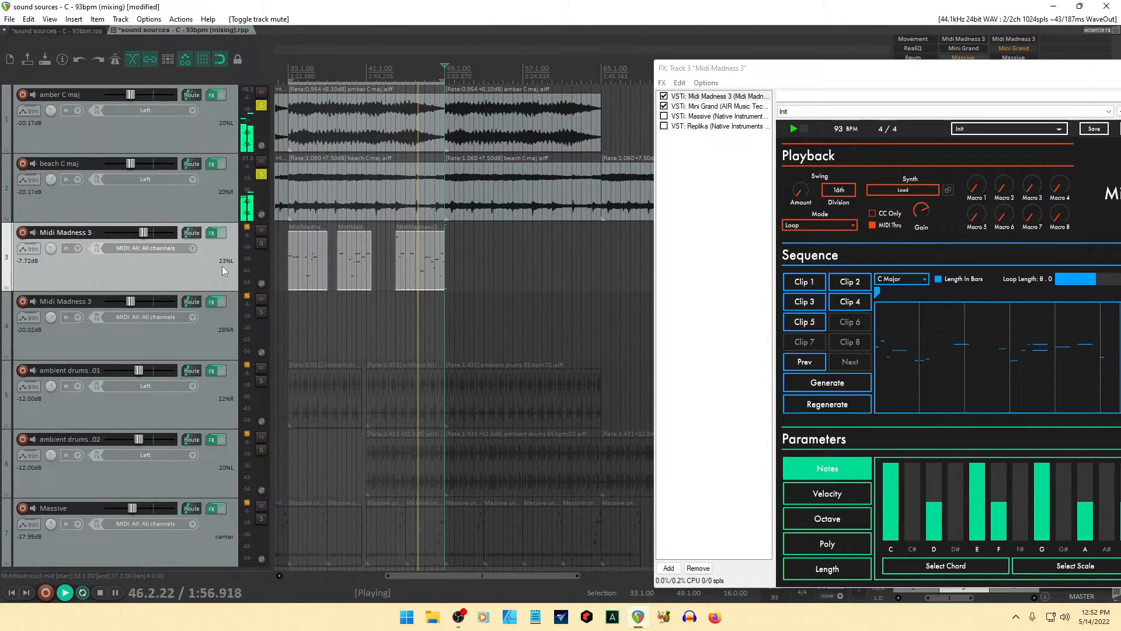
{"action": "left_click", "coordinate": [664, 97]}
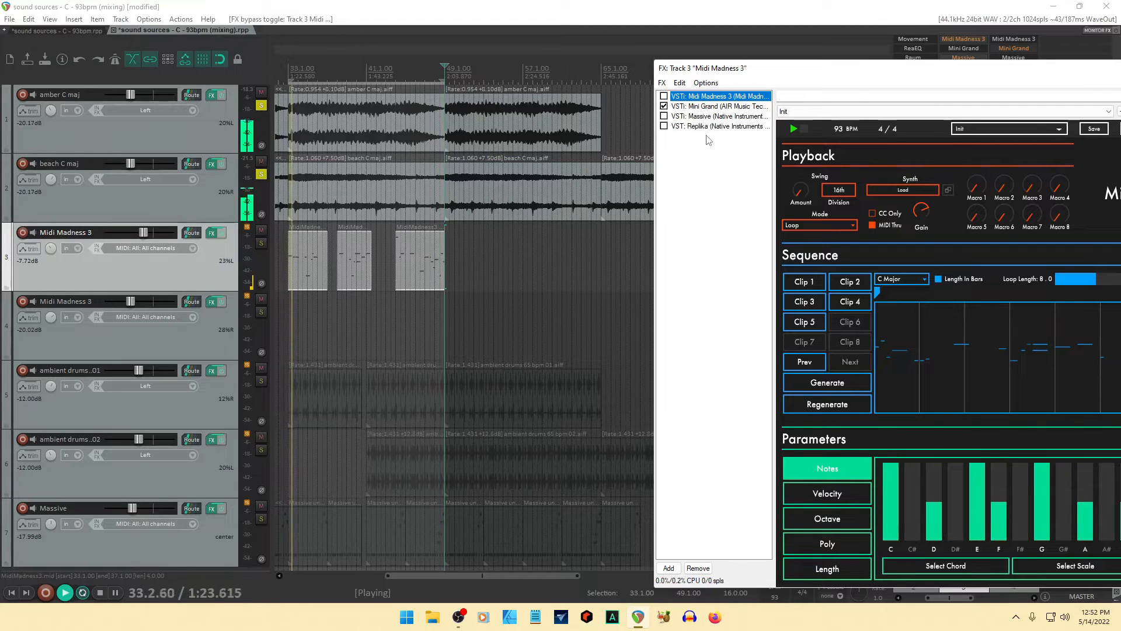
{"action": "left_click_drag", "start_coordinate": [862, 78], "coordinate": [694, 65]}
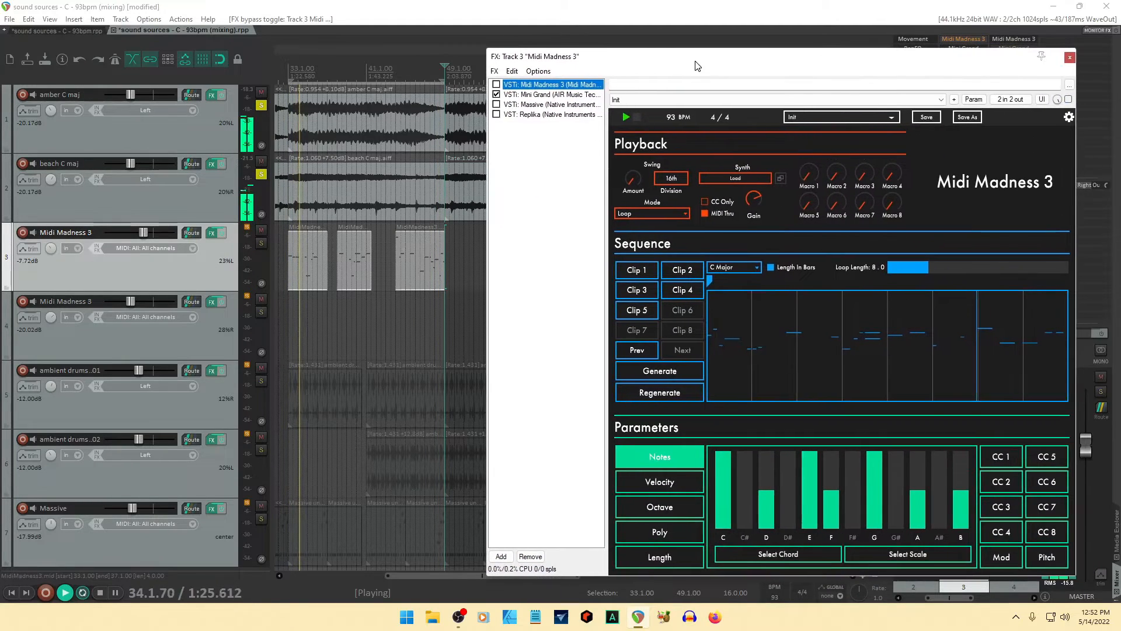
{"action": "left_click", "coordinate": [262, 244]}
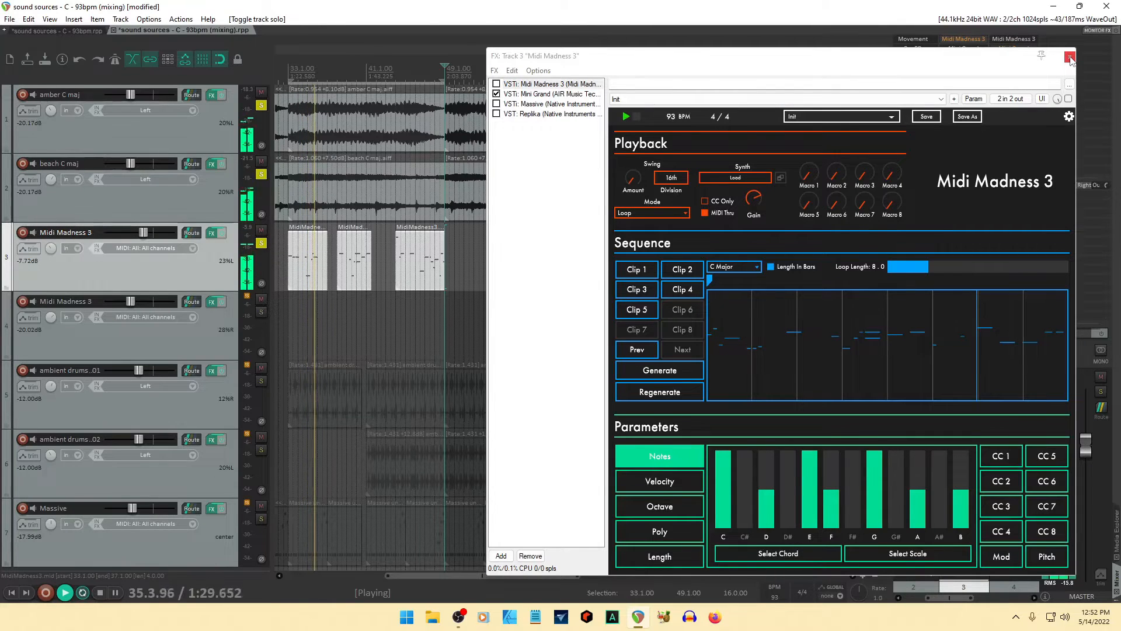
{"action": "left_click", "coordinate": [1070, 57]}
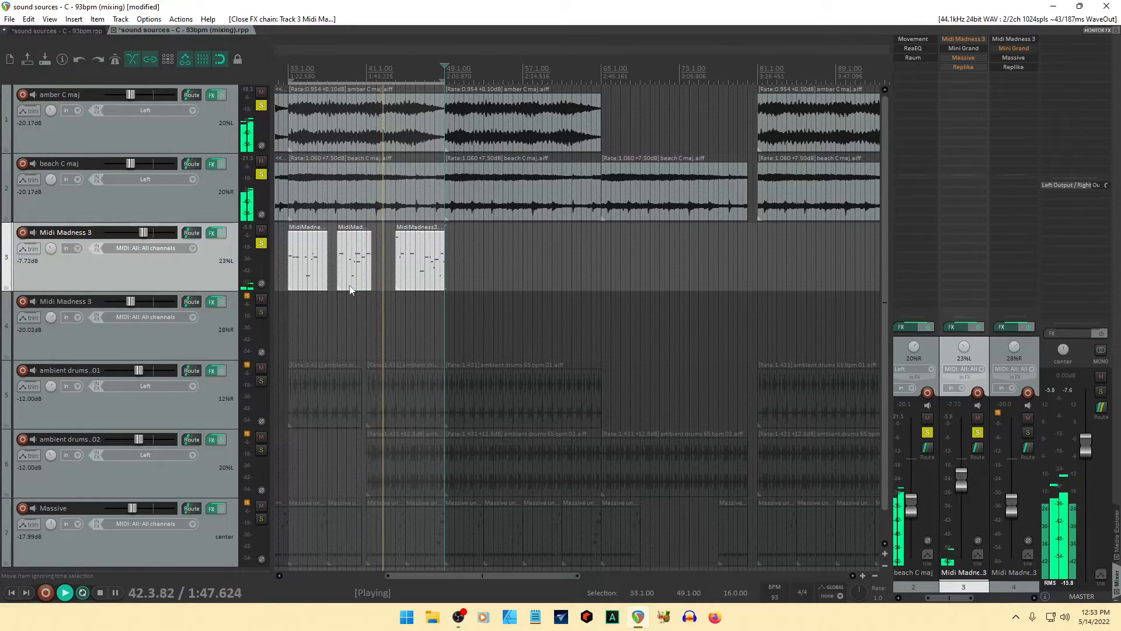
- Trim track 3's last MIDI item to run from 44.2.00 to 48.3.00 and move the middle item to start at 40.1.00
{"action": "scroll", "coordinate": [349, 290], "scroll_direction": "down", "scroll_amount": 1}
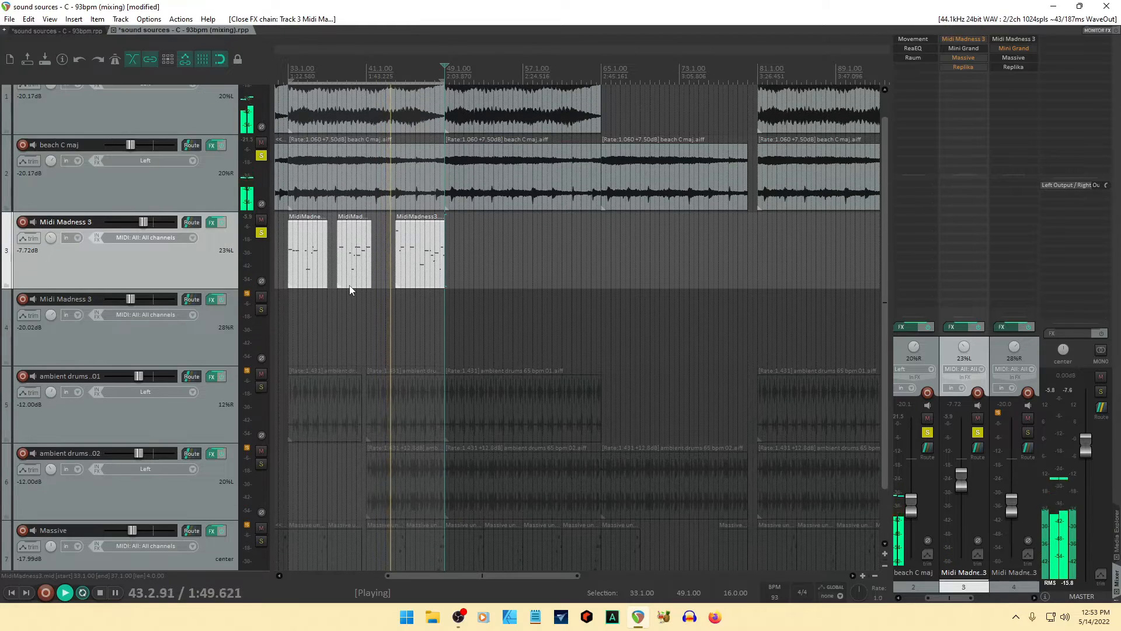
{"action": "scroll", "coordinate": [349, 290], "scroll_direction": "up", "scroll_amount": 2}
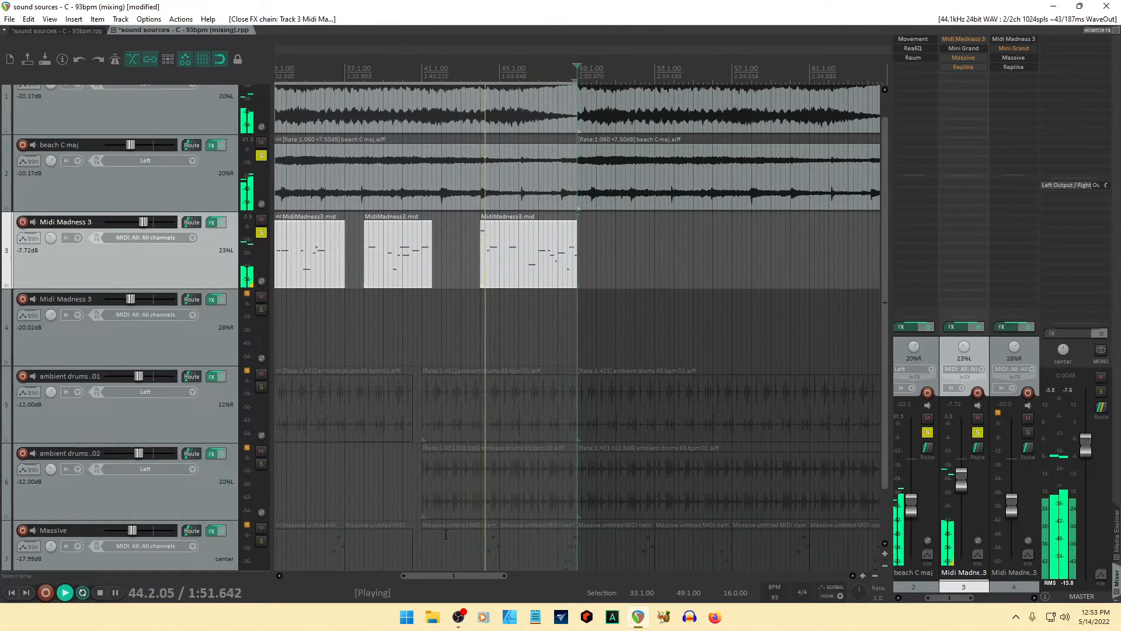
{"action": "mouse_move", "coordinate": [447, 575]}
{"action": "left_mouse_down"}
{"action": "mouse_move", "coordinate": [396, 576]}
{"action": "mouse_move", "coordinate": [427, 574]}
{"action": "left_mouse_up"}
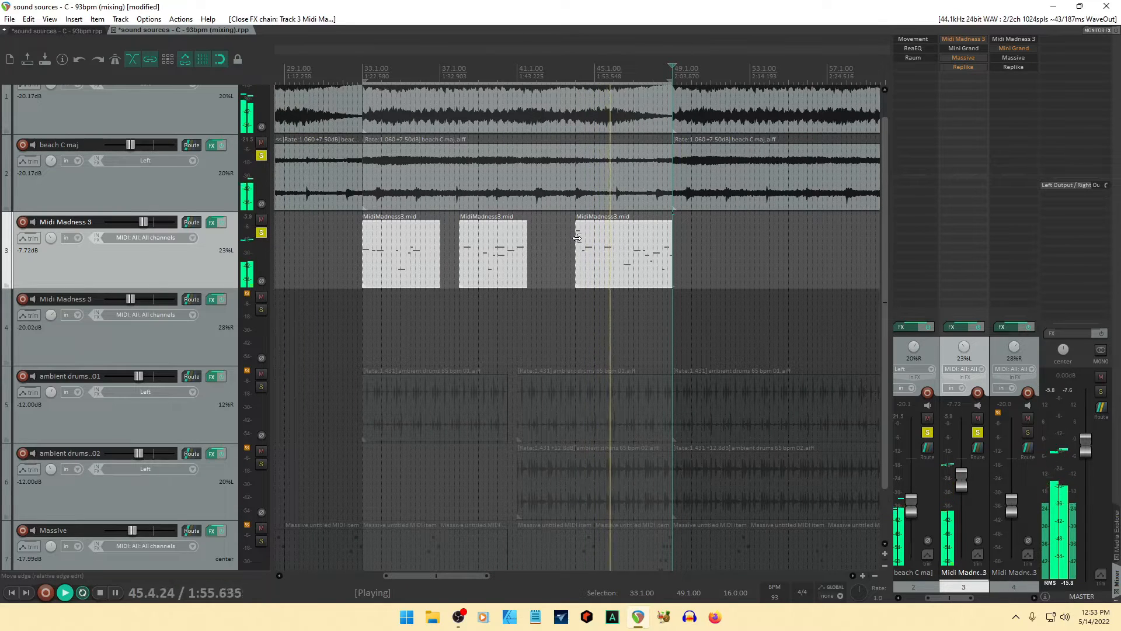
{"action": "left_click_drag", "start_coordinate": [578, 241], "coordinate": [580, 269]}
{"action": "left_click", "coordinate": [574, 269]}
{"action": "left_click_drag", "start_coordinate": [484, 281], "coordinate": [520, 275]}
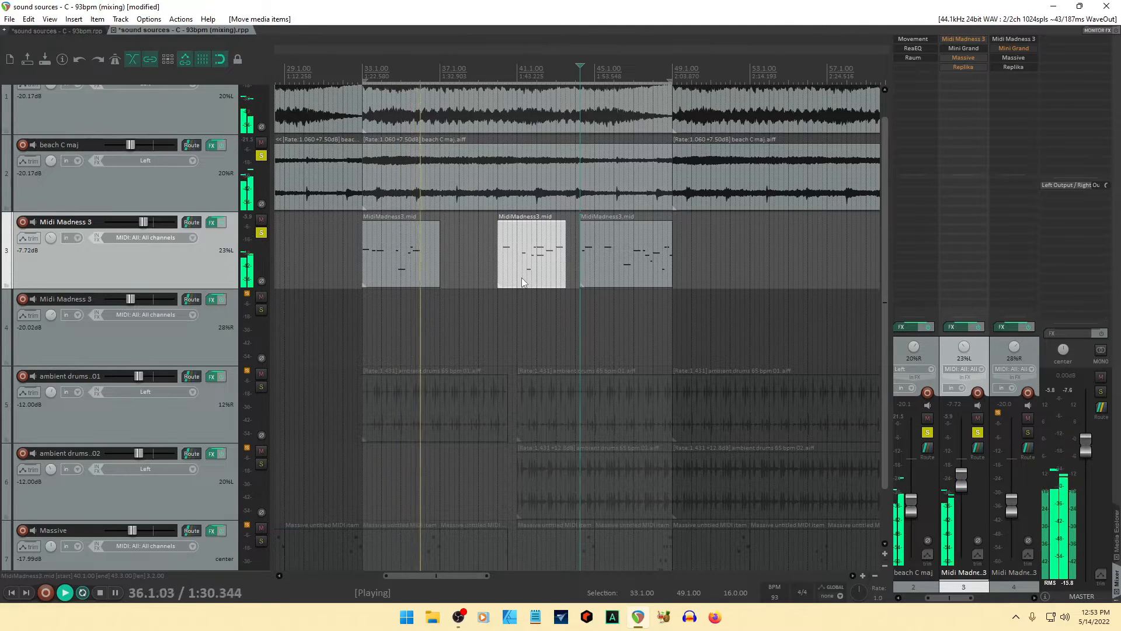
{"action": "left_click_drag", "start_coordinate": [669, 277], "coordinate": [659, 278]}
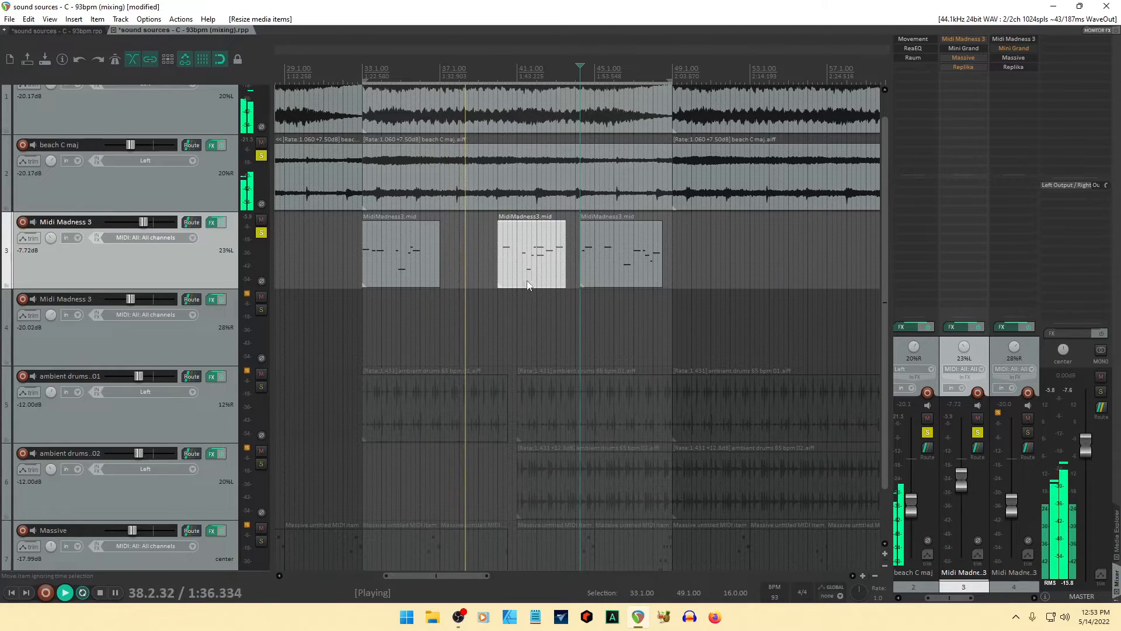
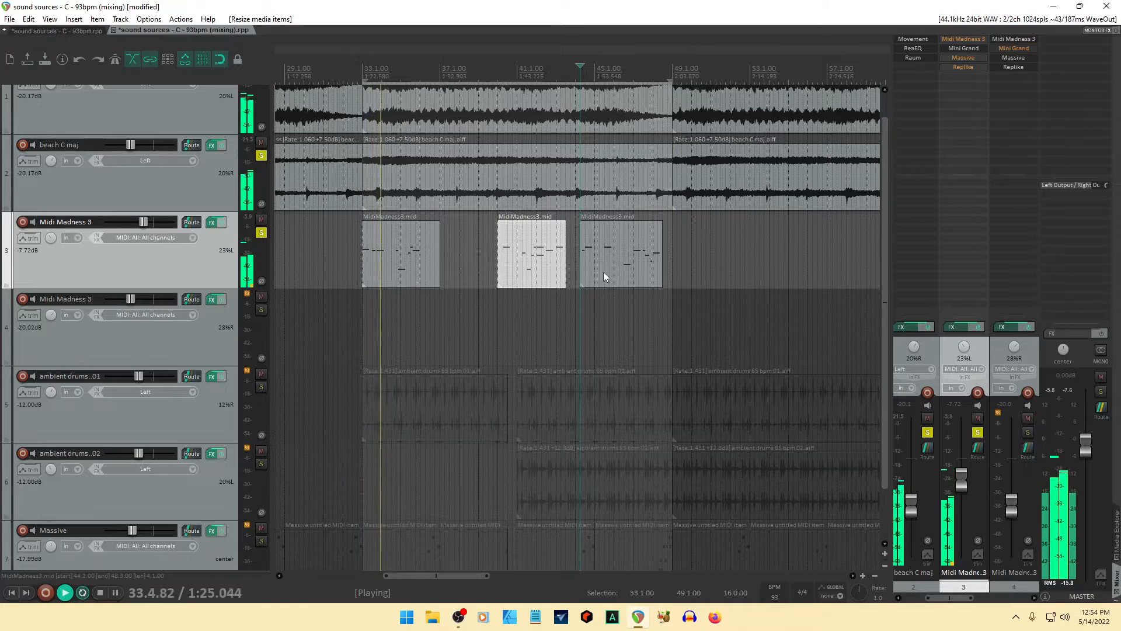
- Raise the lowest note, in bar 46 of track 3's last MIDI item, to A4 and close the MIDI editor
{"action": "double_click", "coordinate": [604, 272]}
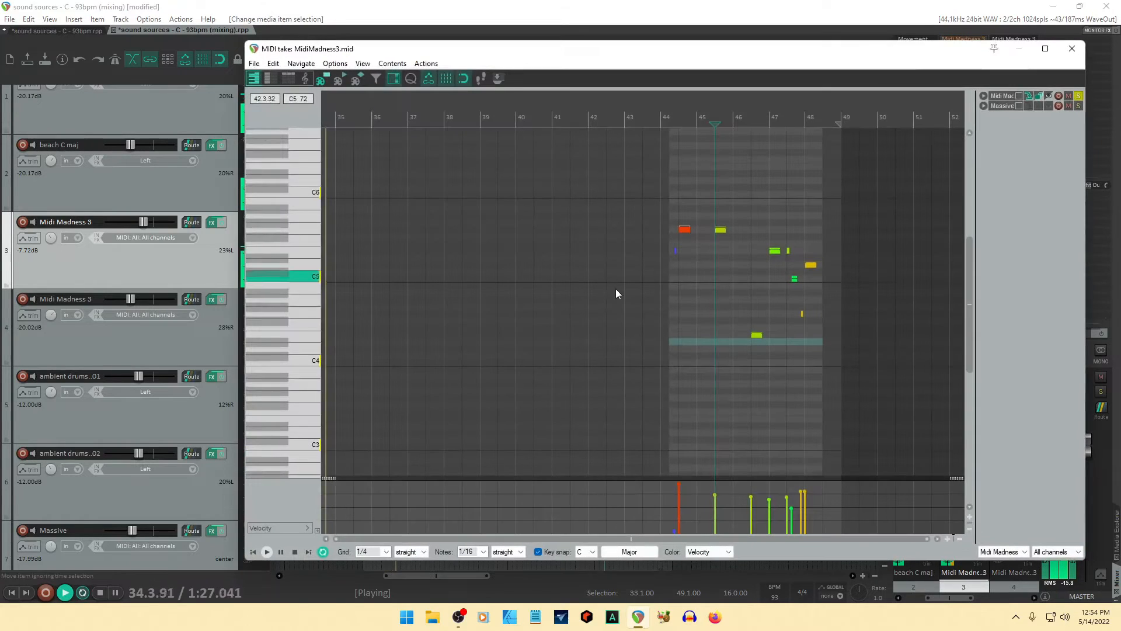
{"action": "left_click_drag", "start_coordinate": [755, 335], "coordinate": [754, 305]}
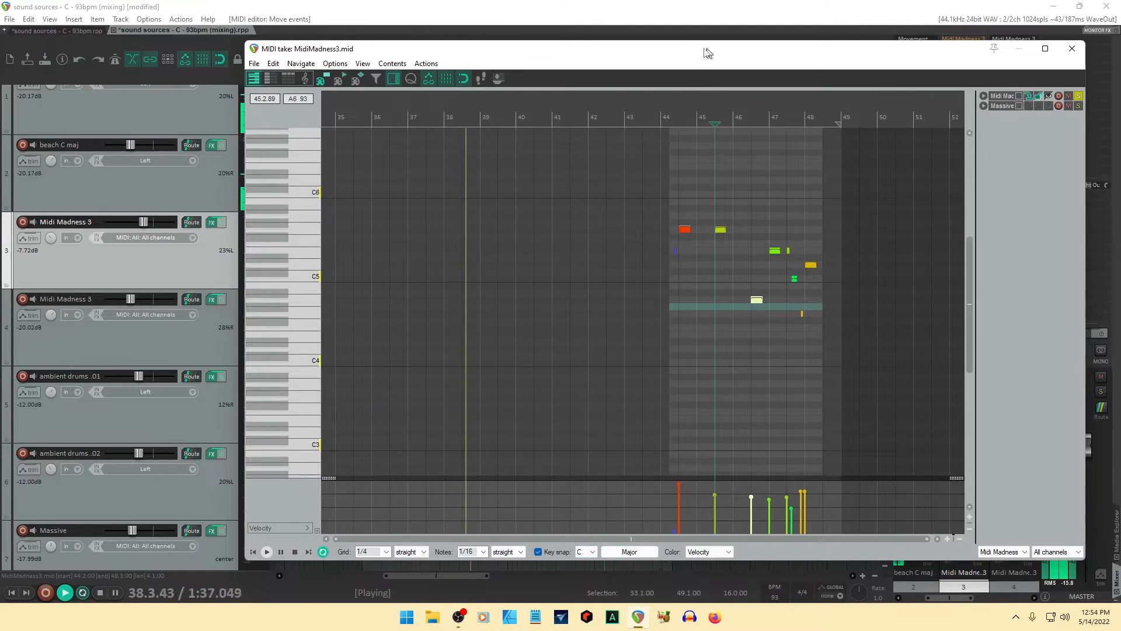
{"action": "left_click_drag", "start_coordinate": [707, 53], "coordinate": [618, 50]}
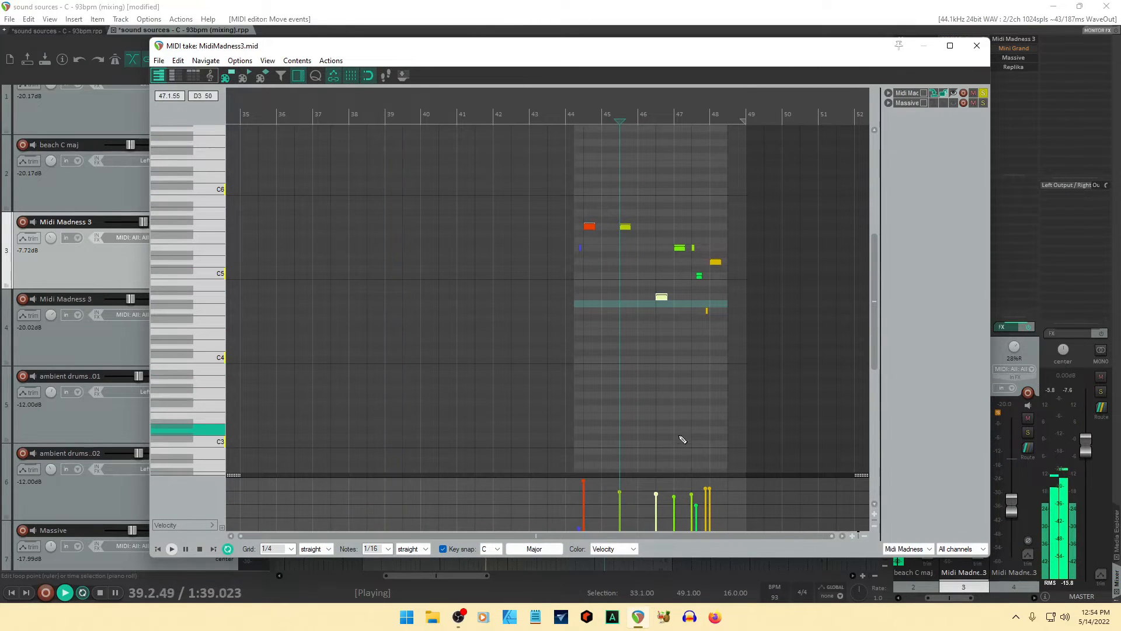
{"action": "left_click", "coordinate": [979, 49]}
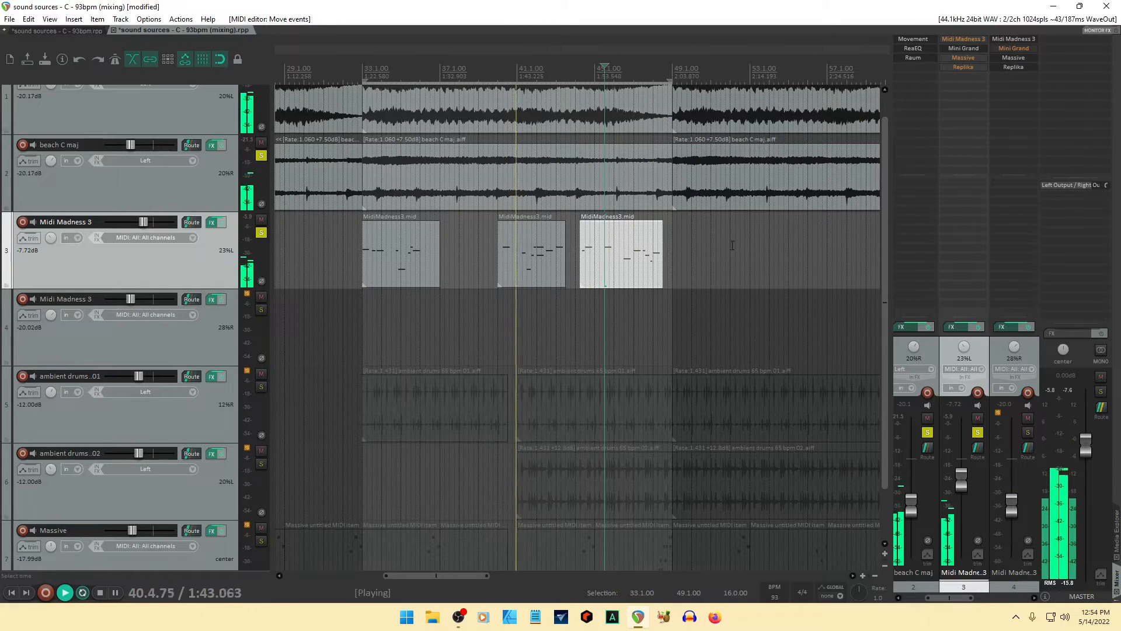
- Raise the C4 note in bar 41 of track 3's middle MIDI item to F4 and close the MIDI editor
{"action": "double_click", "coordinate": [520, 270]}
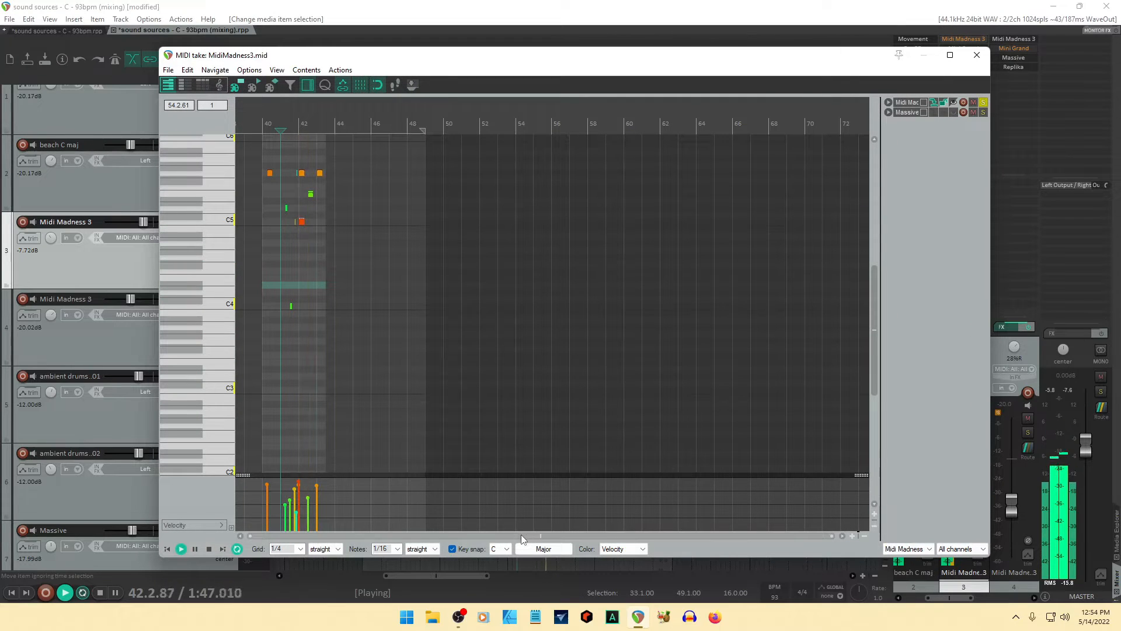
{"action": "scroll", "coordinate": [317, 331], "scroll_direction": "up", "scroll_amount": 5}
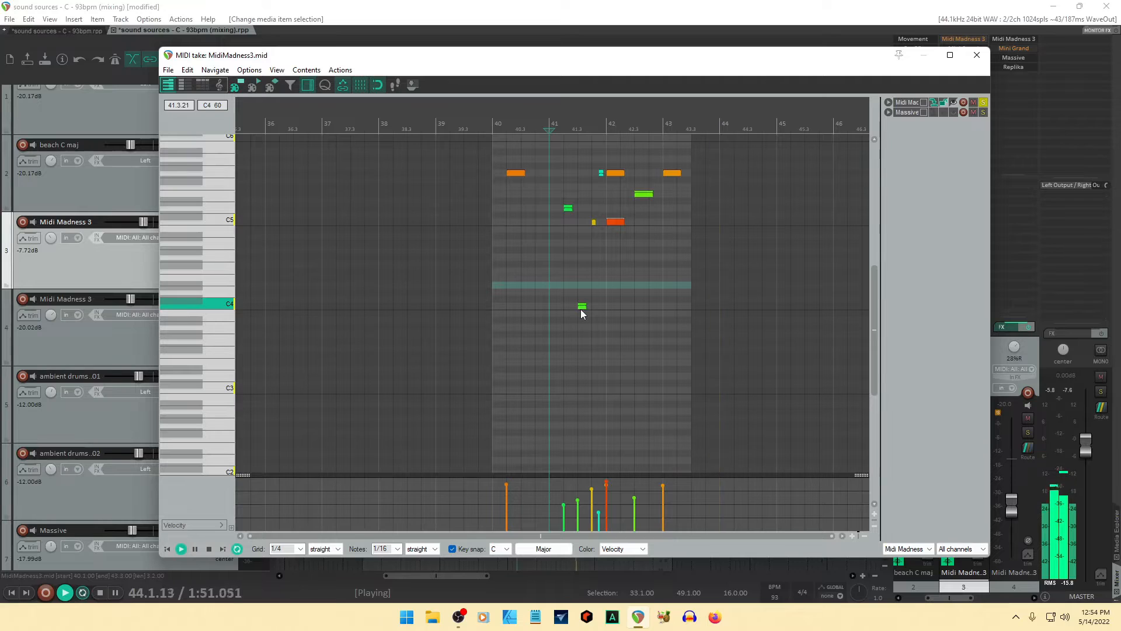
{"action": "left_click_drag", "start_coordinate": [582, 307], "coordinate": [582, 276]}
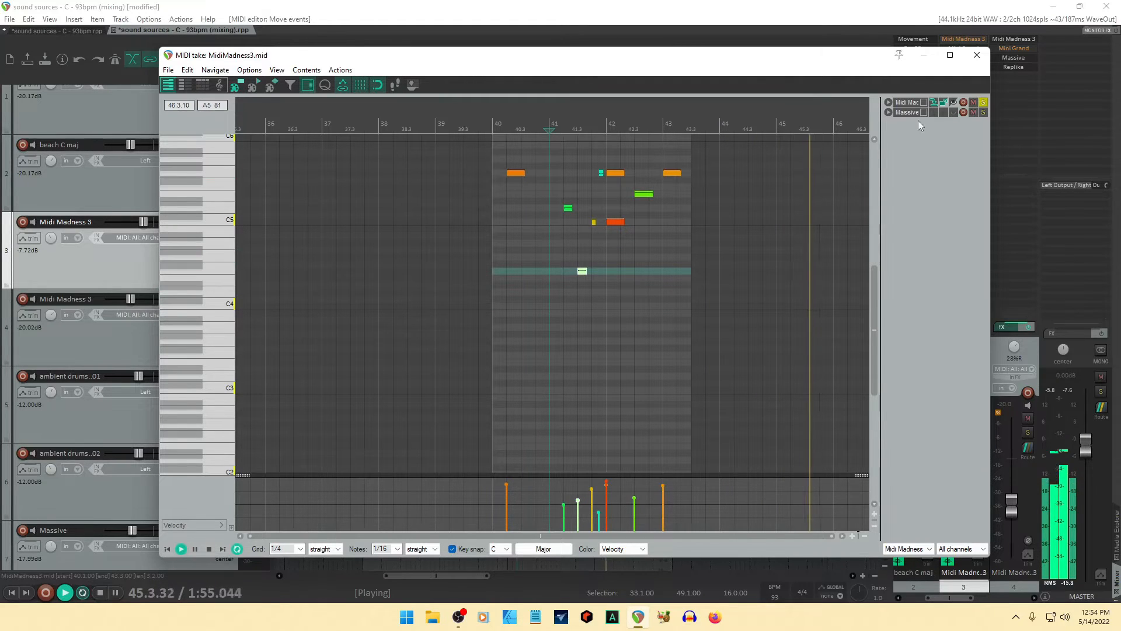
{"action": "left_click", "coordinate": [976, 57]}
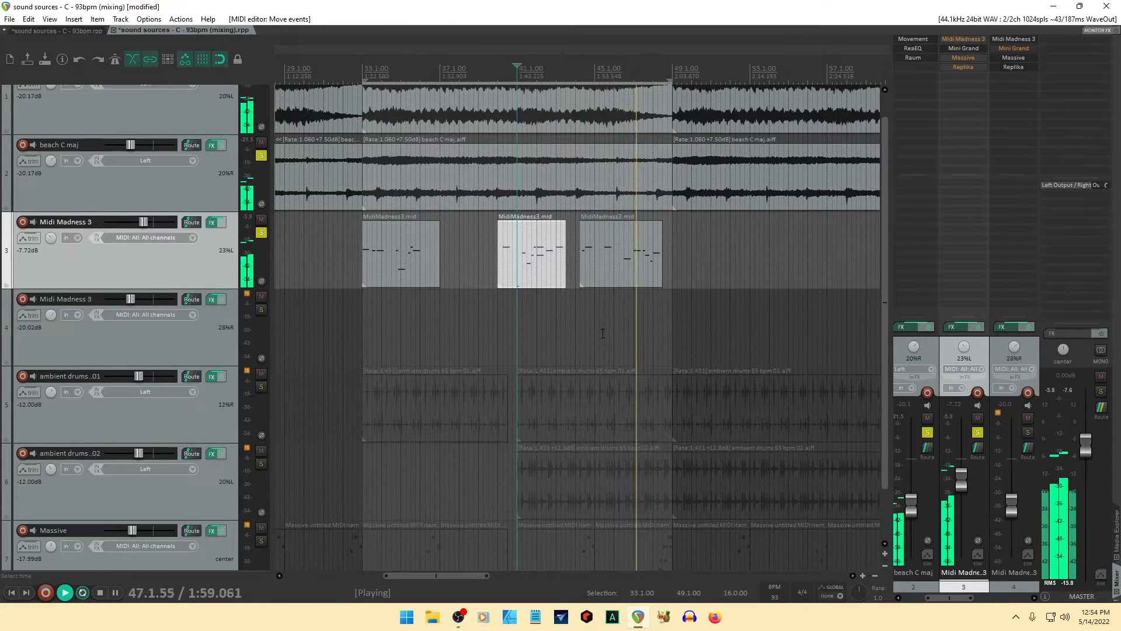
- Reopen track 3's last MIDI item in the MIDI editor and play it with a loop selection from 44.1.00 to 49.1.00
{"action": "left_click", "coordinate": [620, 270]}
{"action": "double_click", "coordinate": [620, 270]}
{"action": "key", "text": "space"}
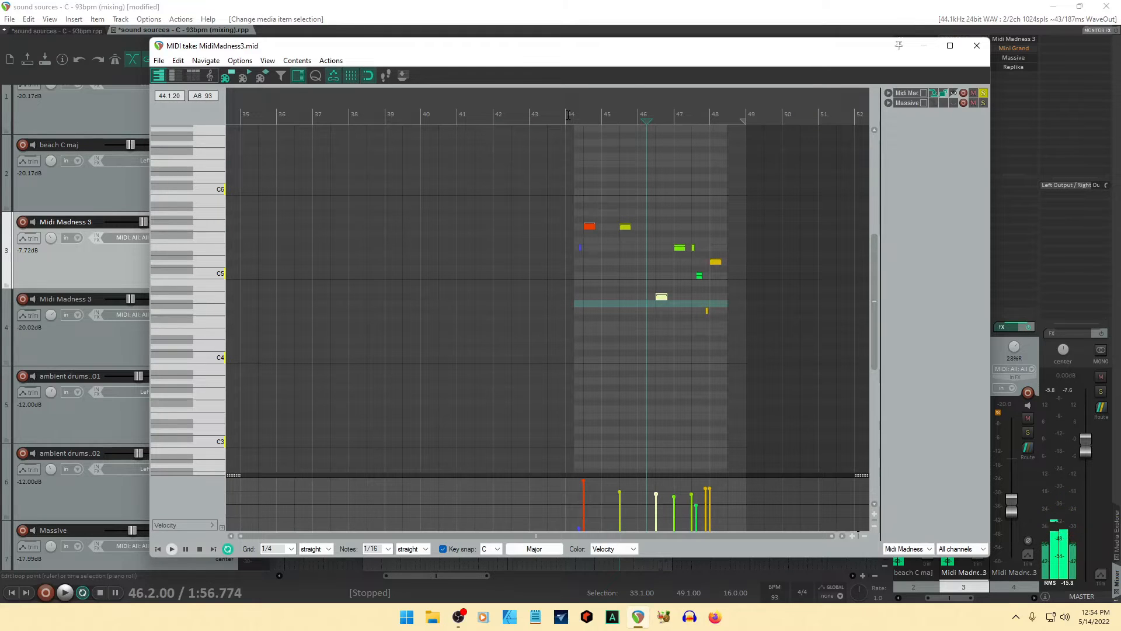
{"action": "left_click_drag", "start_coordinate": [567, 114], "coordinate": [744, 122]}
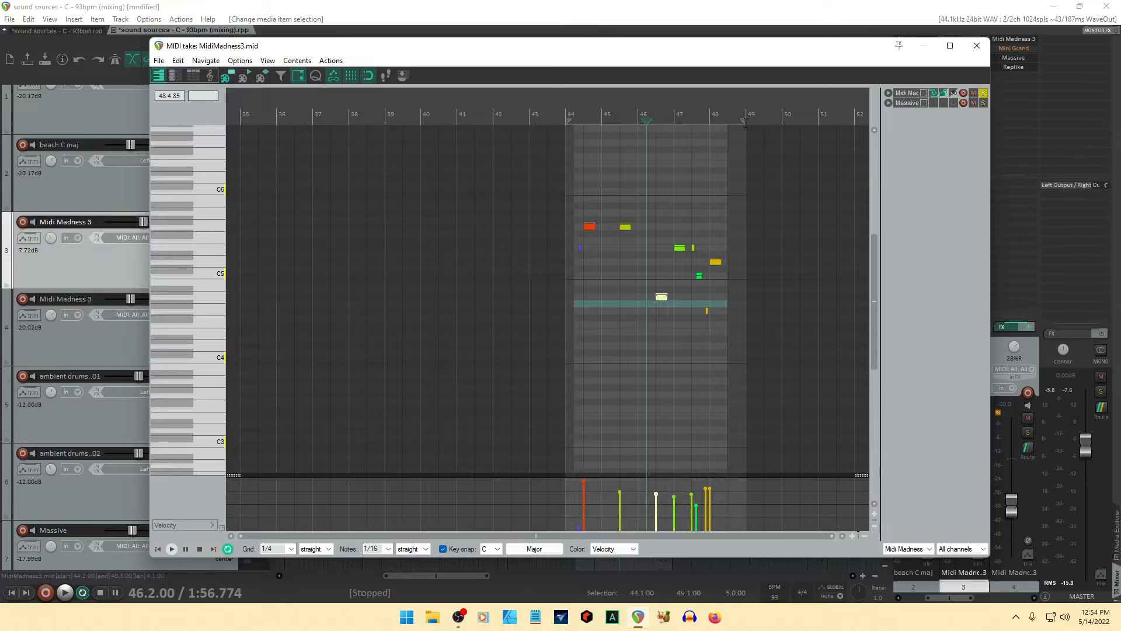
{"action": "key", "text": "space"}
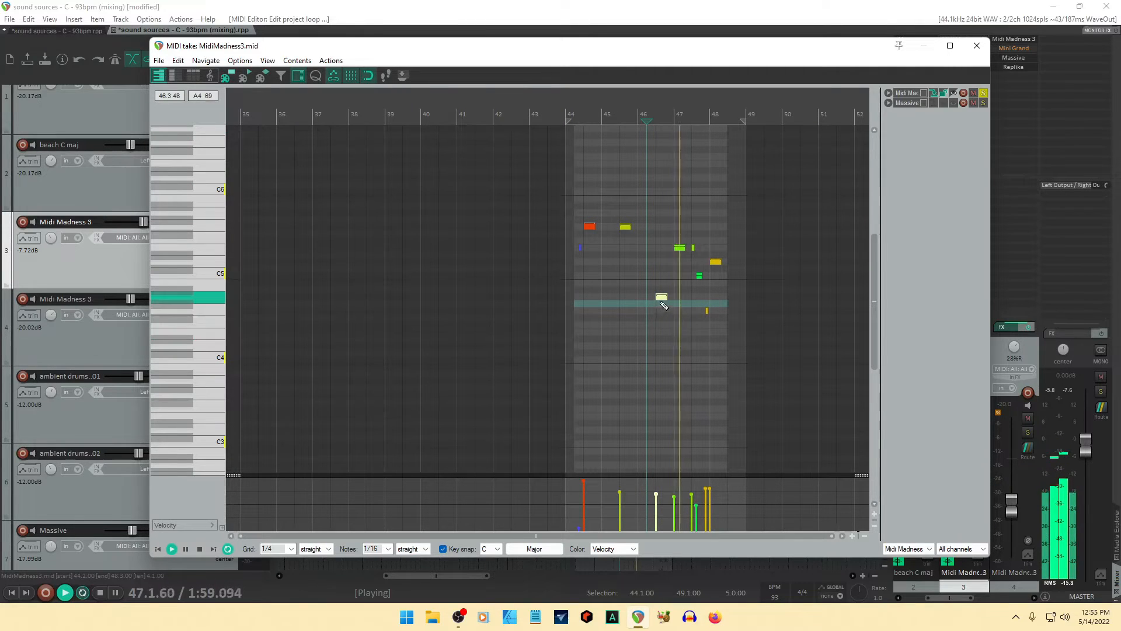
- Raise the selected note in bar 46 of the last MIDI item to D5
{"action": "key", "text": "Up"}
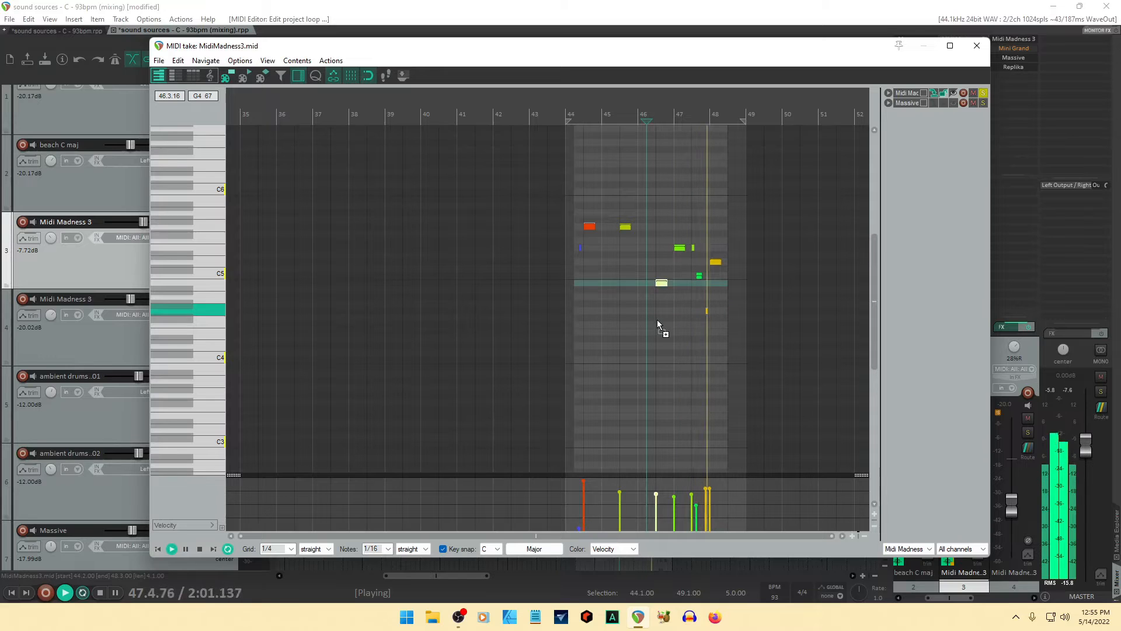
{"action": "key", "text": "Up"}
{"action": "key", "text": "Up"}
{"action": "key", "text": "Up"}
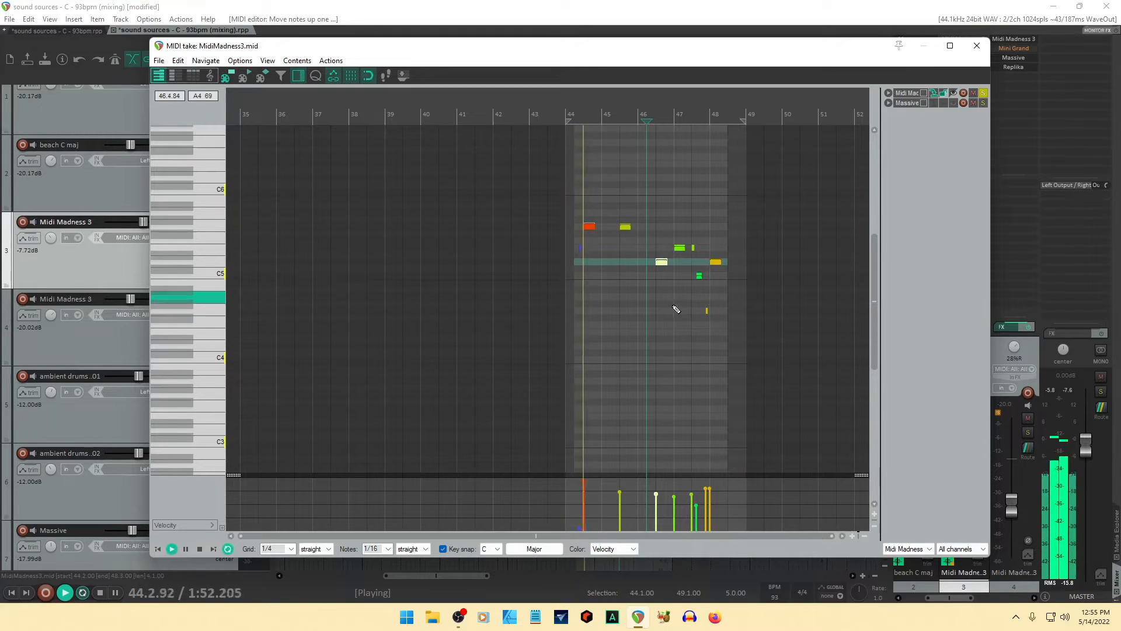
{"action": "scroll", "coordinate": [697, 370], "scroll_direction": "up", "scroll_amount": 1}
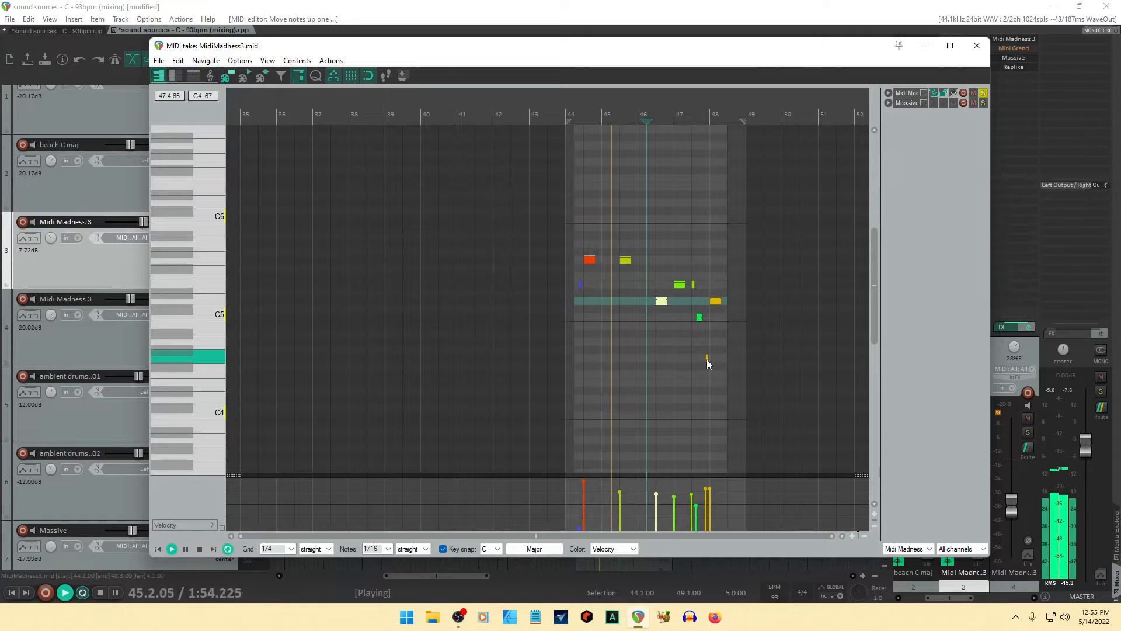
- Raise the short G4 note at the end of bar 47 in track 3's last MIDI item to B4
{"action": "left_click", "coordinate": [707, 358]}
{"action": "key", "text": "Up"}
{"action": "key", "text": "Up"}
{"action": "key", "text": "Up"}
{"action": "key", "text": "Up"}
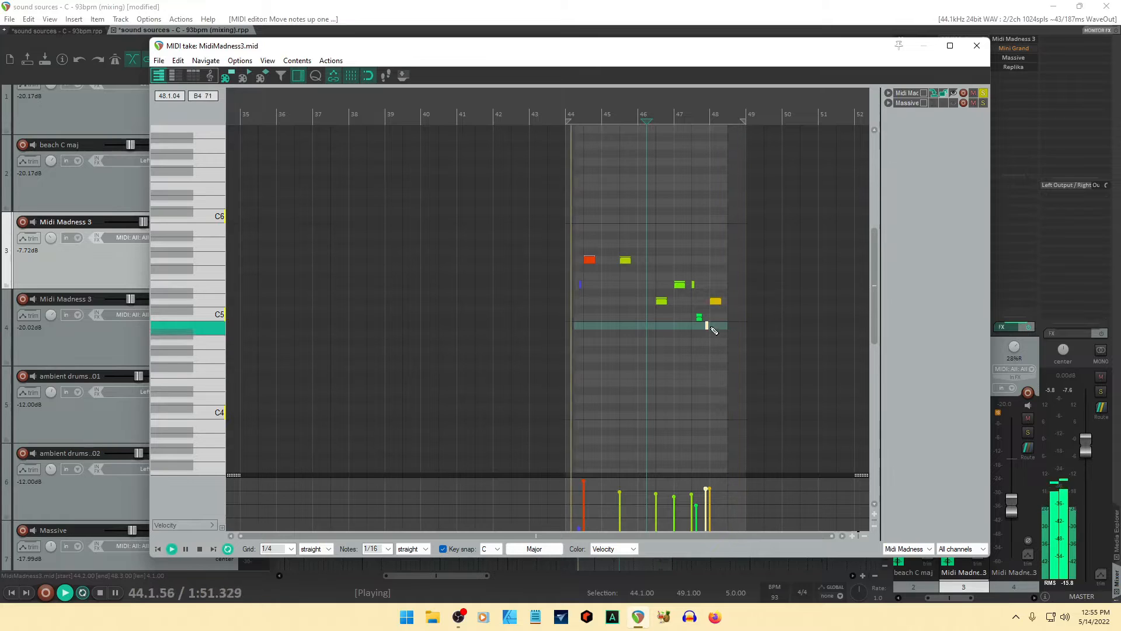
- Raise the D5 note in bar 48 of the last MIDI item to G5
{"action": "left_click", "coordinate": [715, 301]}
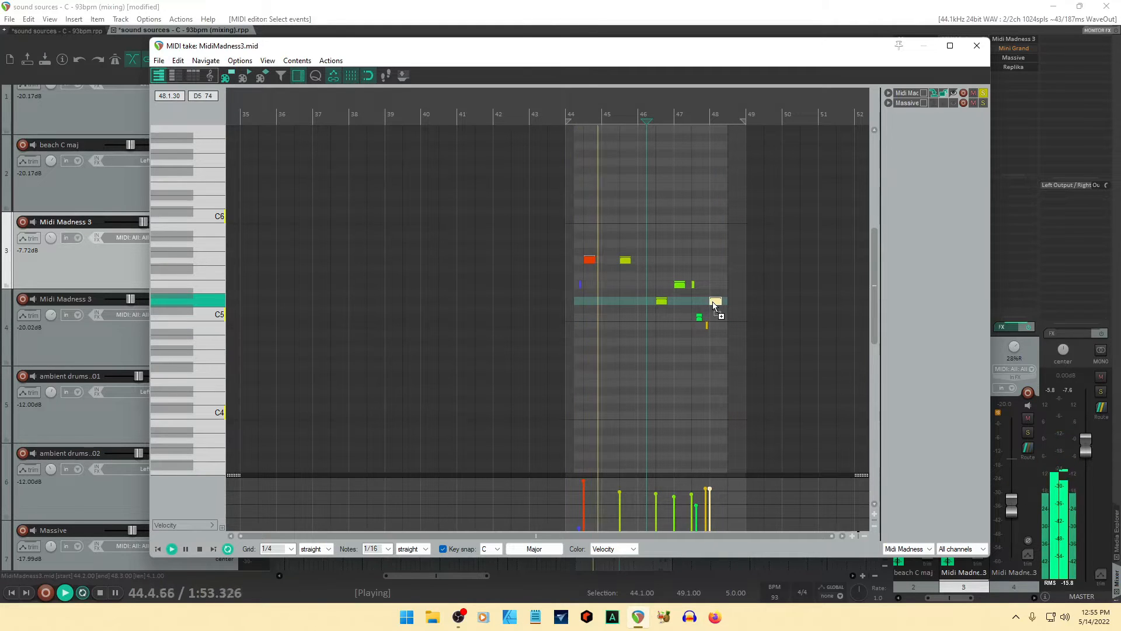
{"action": "key", "text": "Up"}
{"action": "key", "text": "Up"}
{"action": "key", "text": "Up"}
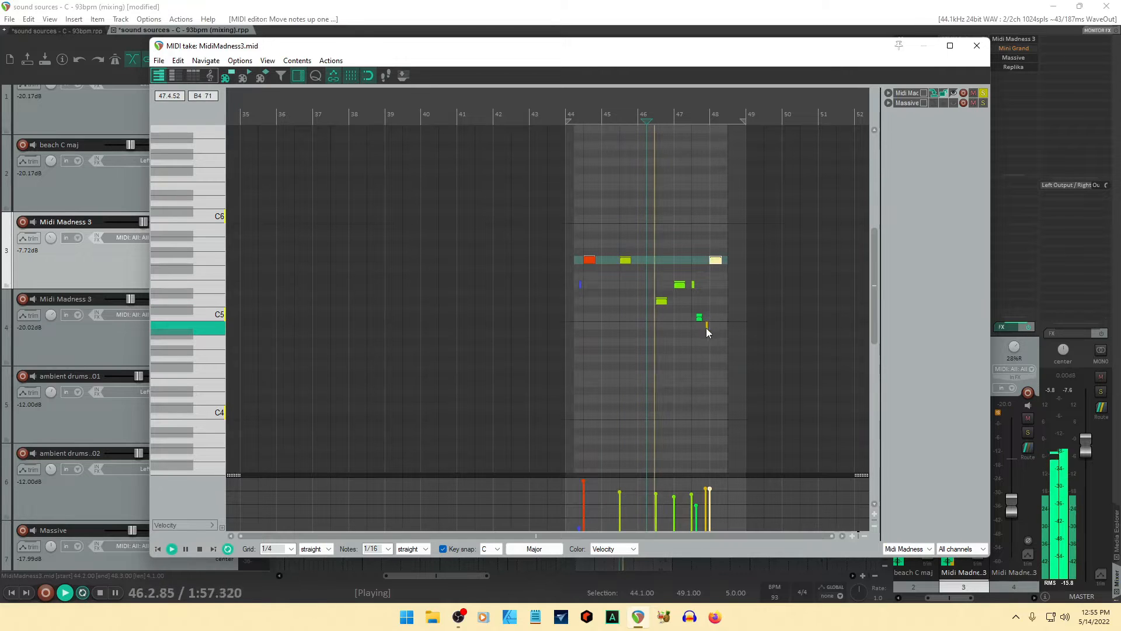
- Raise the short B4 note at the end of bar 47 to F5
{"action": "left_click", "coordinate": [707, 326]}
{"action": "key", "text": "Up"}
{"action": "key", "text": "Up"}
{"action": "key", "text": "Up"}
{"action": "key", "text": "Up"}
{"action": "key", "text": "Up"}
{"action": "key", "text": "Up"}
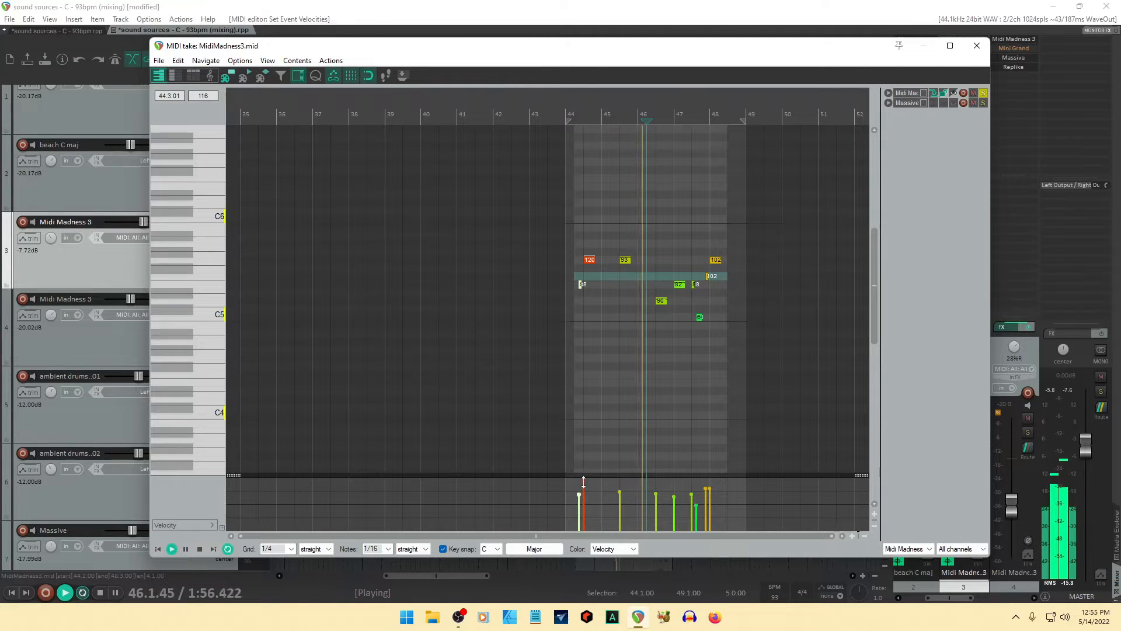
- Lower the velocity of bar 44's G5 note and stretch the E5 note before it from the item start to that note
{"action": "left_click_drag", "start_coordinate": [584, 481], "coordinate": [585, 488]}
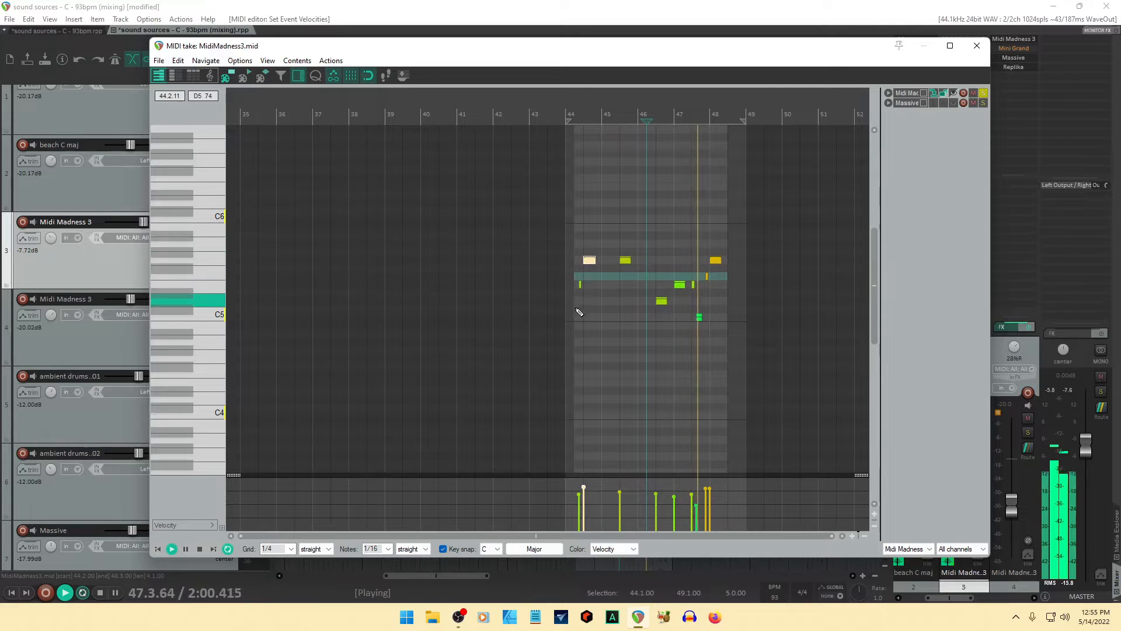
{"action": "scroll", "coordinate": [577, 310], "scroll_direction": "up", "scroll_amount": 2}
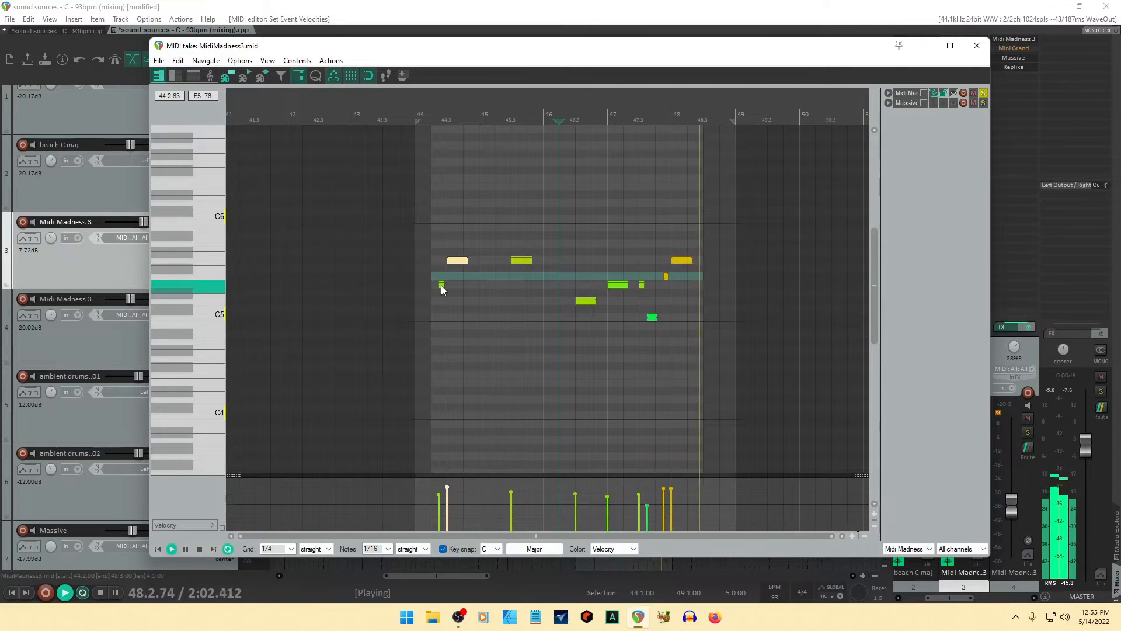
{"action": "left_click", "coordinate": [439, 284]}
{"action": "left_click_drag", "start_coordinate": [439, 284], "coordinate": [434, 287]}
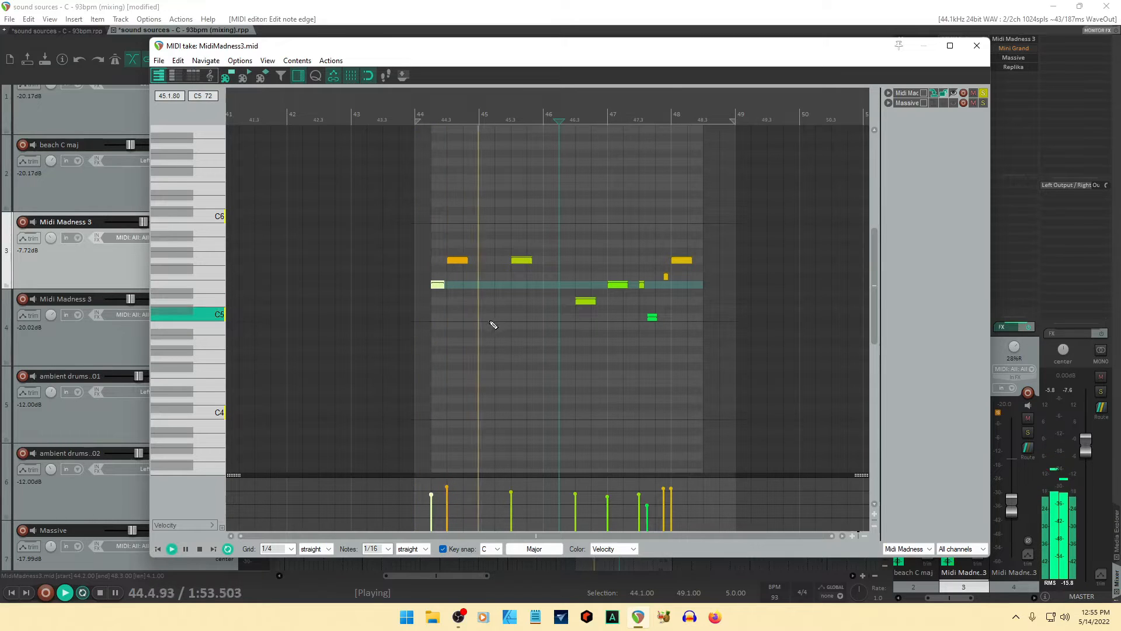
{"action": "left_click_drag", "start_coordinate": [442, 284], "coordinate": [448, 282]}
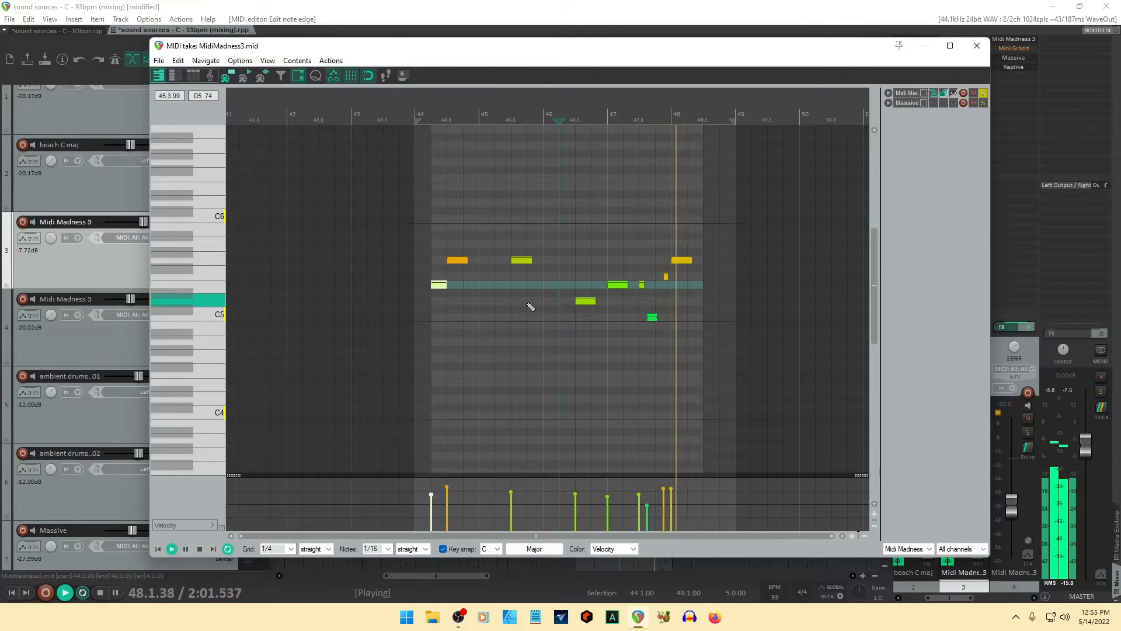
- Extend the end of the short F5 note in bar 47 towards the next note and slightly shorten the C5 note before it
{"action": "left_click", "coordinate": [667, 276]}
{"action": "left_click_drag", "start_coordinate": [680, 287], "coordinate": [673, 287]}
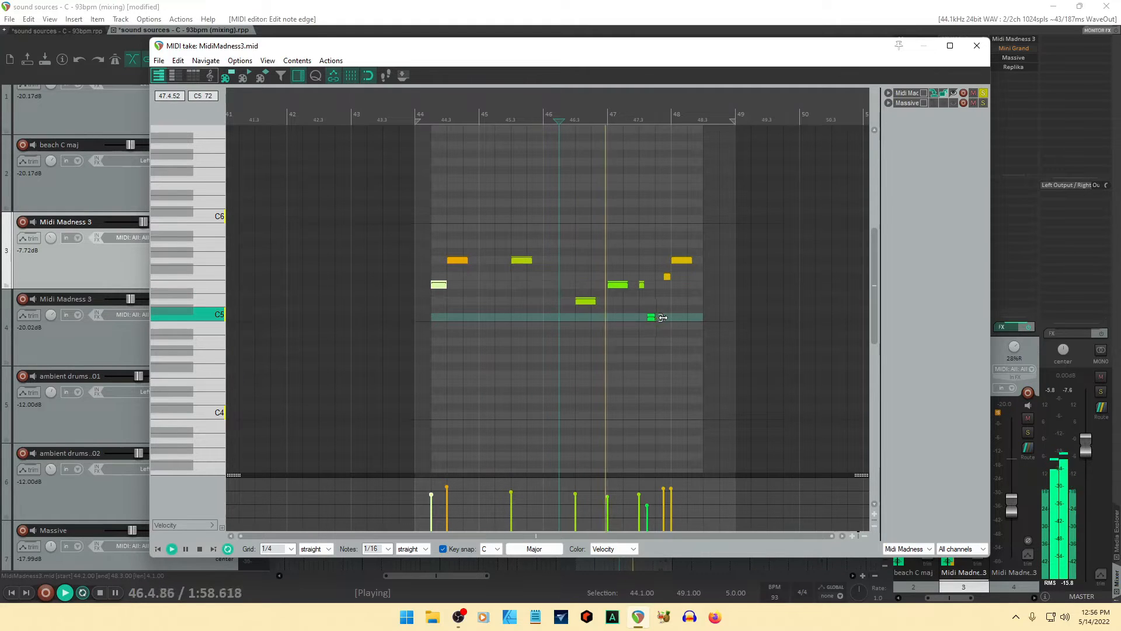
{"action": "left_click_drag", "start_coordinate": [663, 317], "coordinate": [662, 317]}
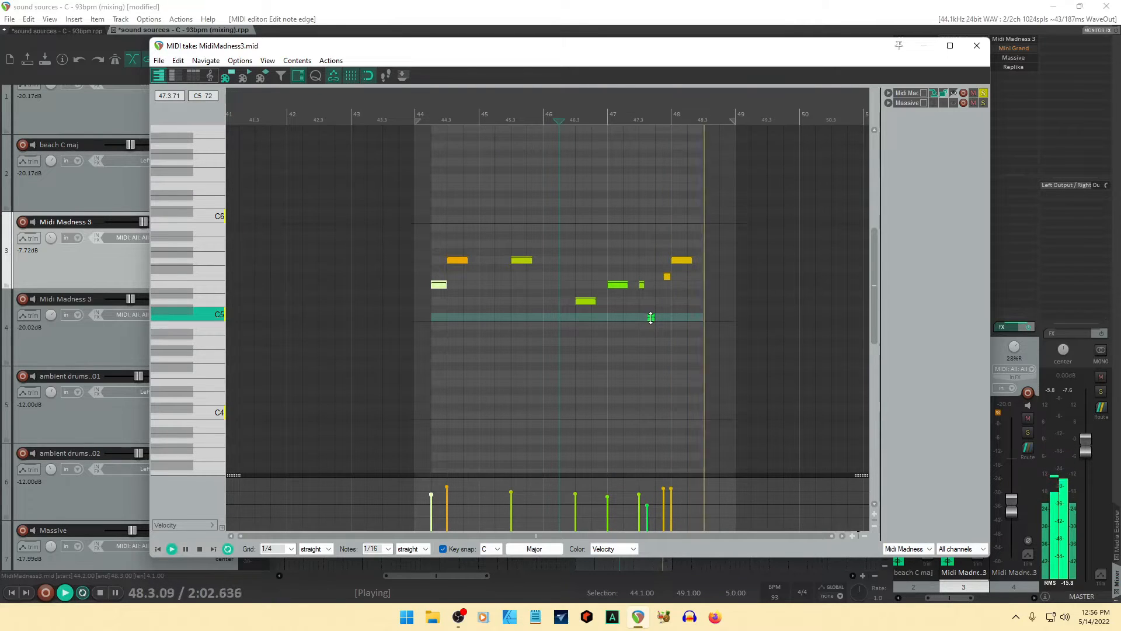
- Lower the short F5 note at the end of bar 47 to D5 and the C5 note before it to A4
{"action": "left_click", "coordinate": [668, 279]}
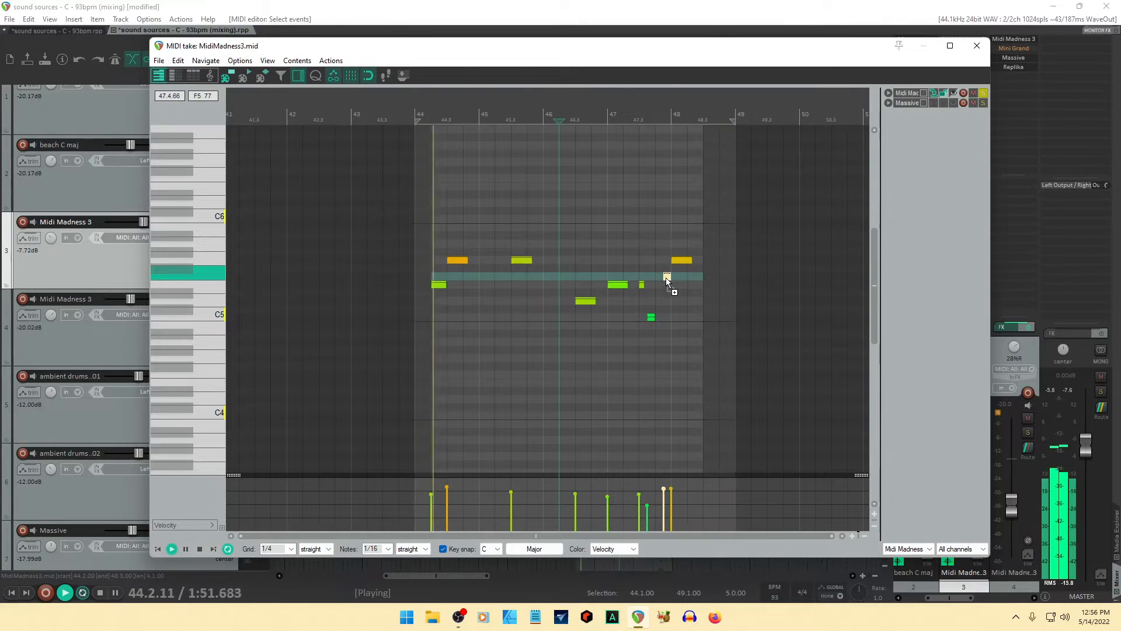
{"action": "key", "text": "Down"}
{"action": "key", "text": "Down"}
{"action": "key", "text": "Down"}
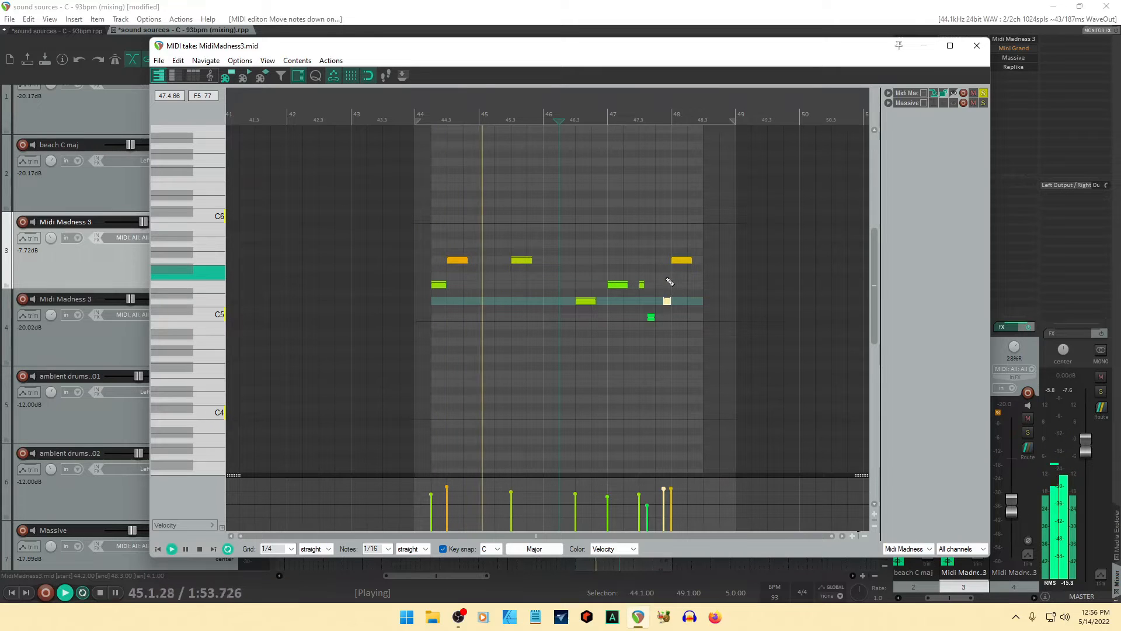
{"action": "left_click", "coordinate": [652, 319]}
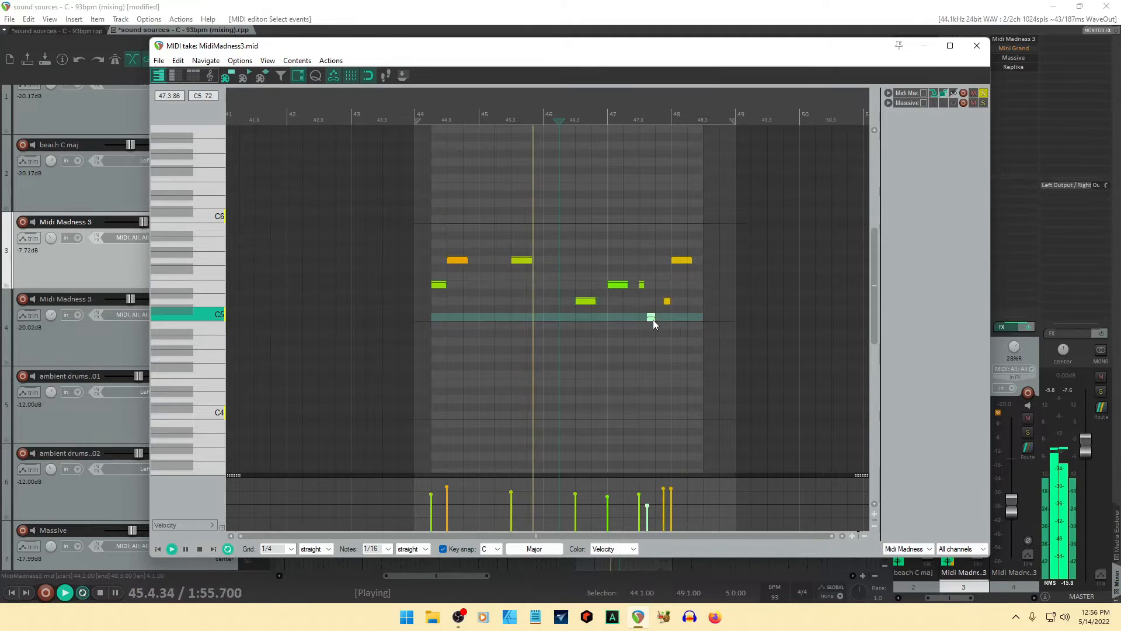
{"action": "key", "text": "Down"}
{"action": "key", "text": "Down"}
{"action": "key", "text": "Down"}
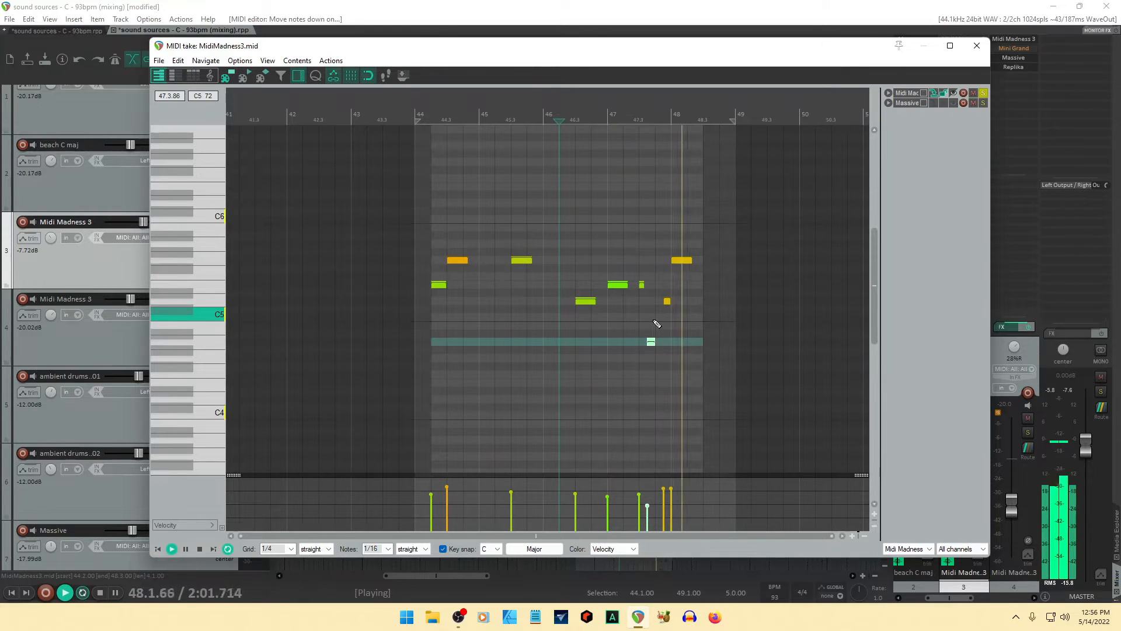
- Lower the G5 note in bar 48 to F5 and raise the A4 note in bar 47 to B4
{"action": "left_click", "coordinate": [678, 262]}
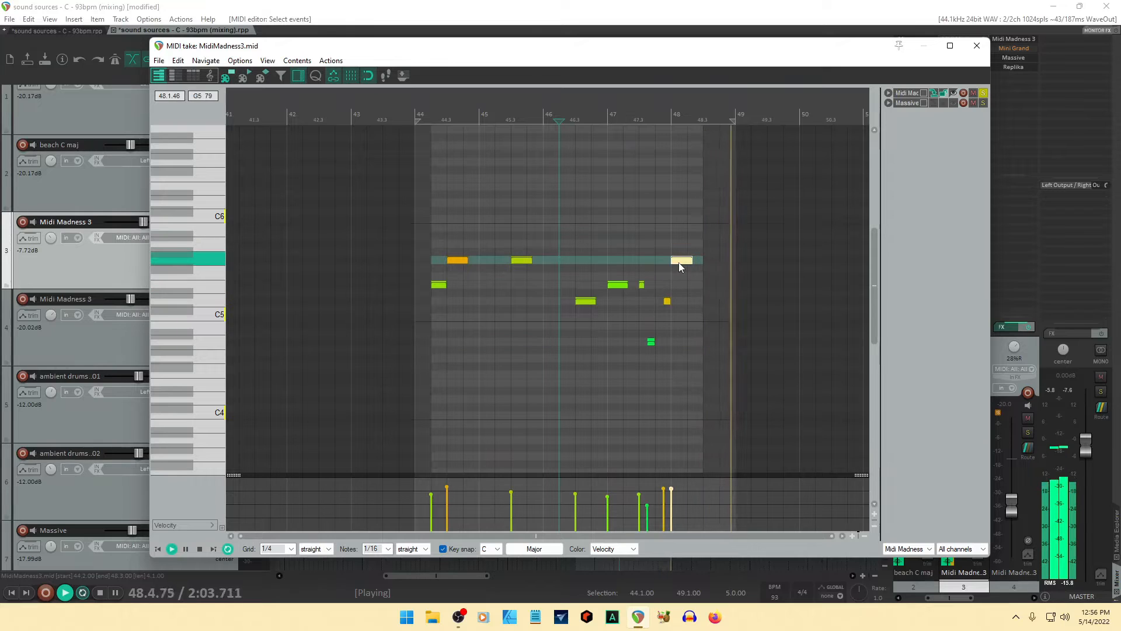
{"action": "key", "text": "Down"}
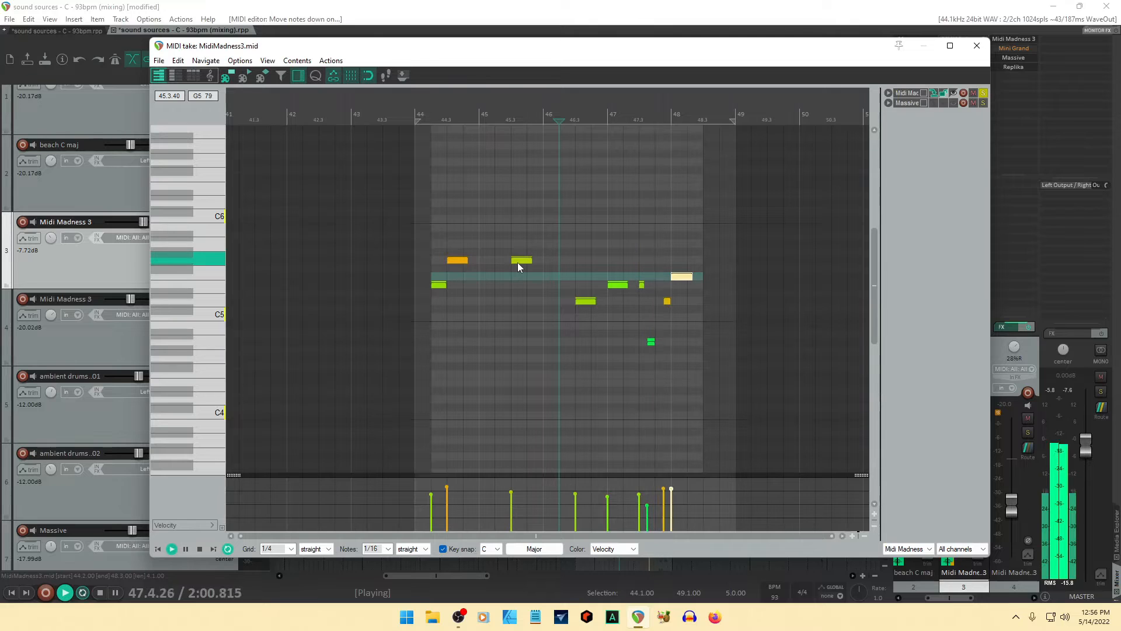
{"action": "left_click", "coordinate": [650, 342]}
{"action": "key", "text": "Up"}
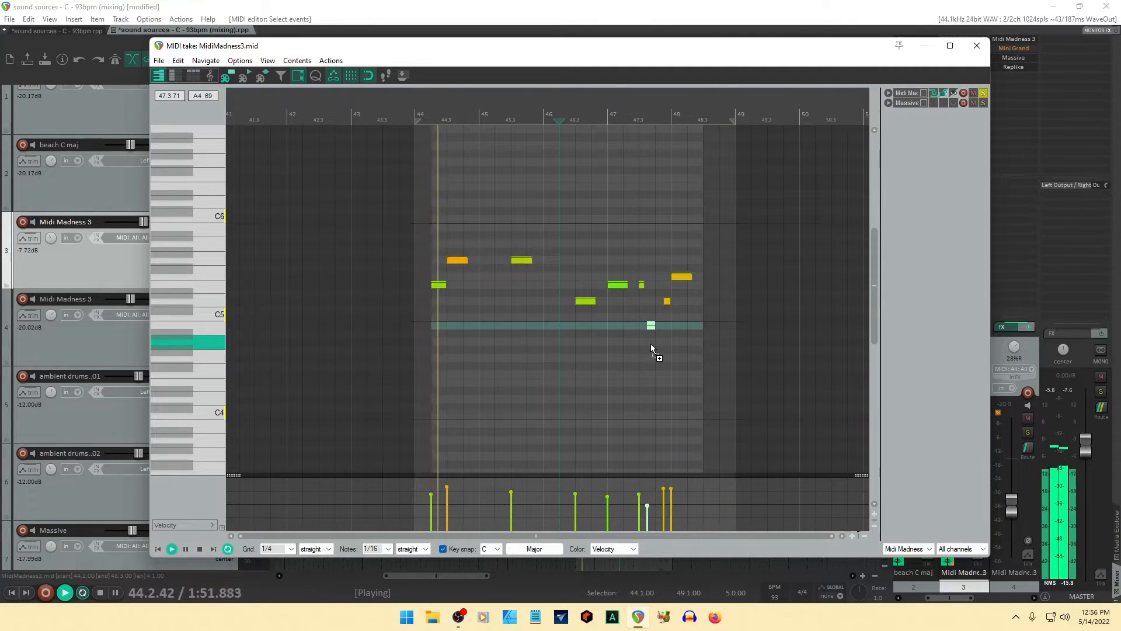
- Lower the G5 note in bar 45 to F5 and close the MIDI editor
{"action": "left_click", "coordinate": [524, 262]}
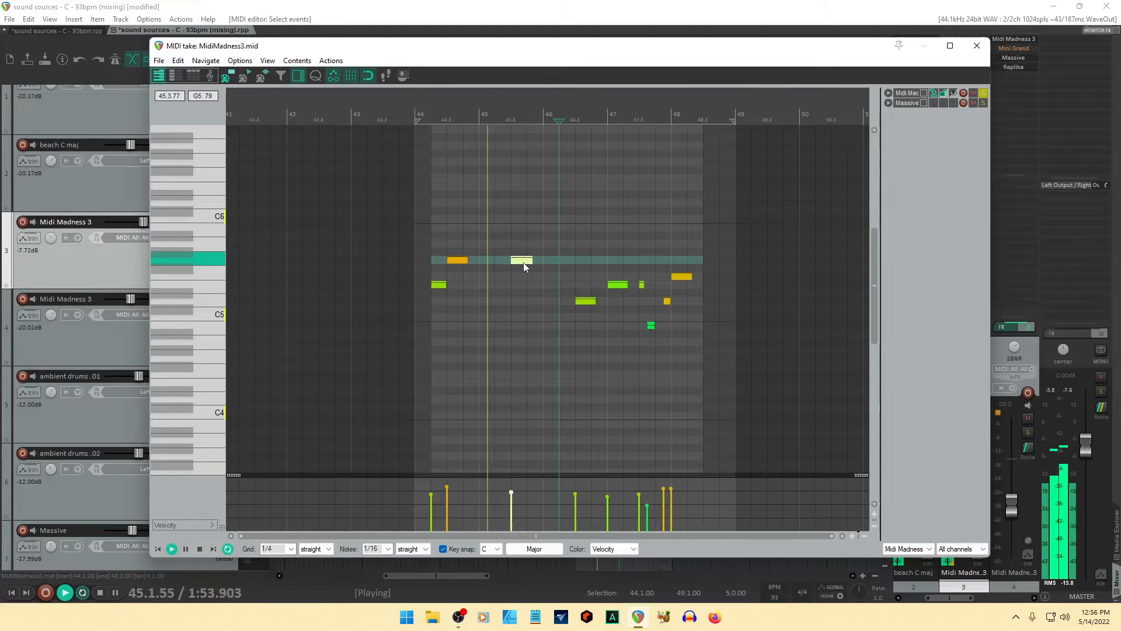
{"action": "key", "text": "ctrl+Down"}
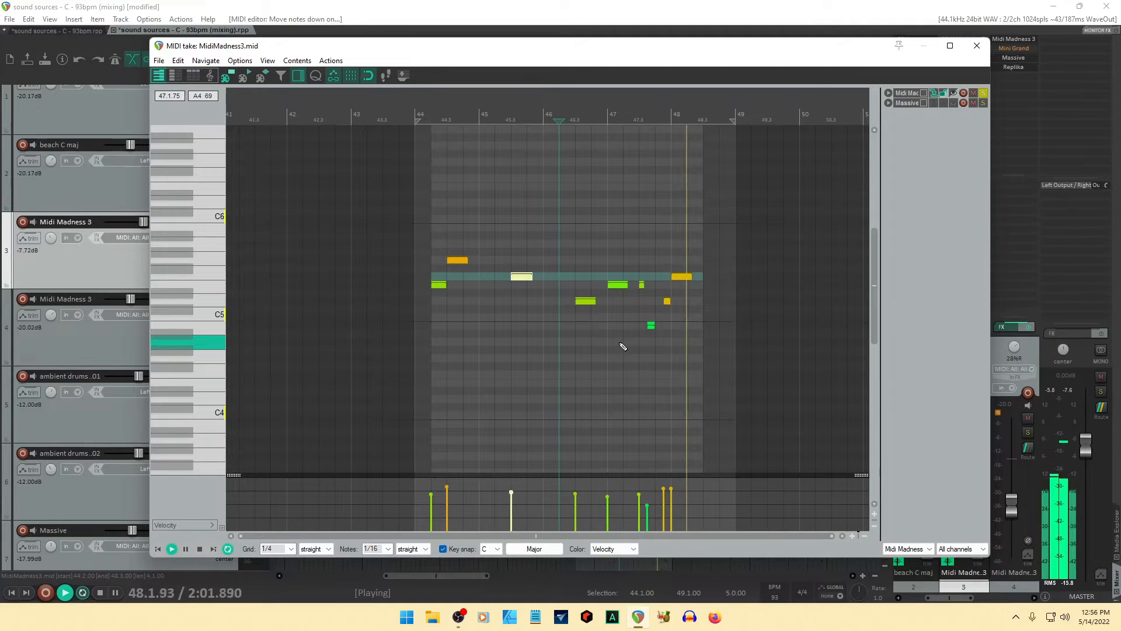
{"action": "left_click", "coordinate": [977, 46]}
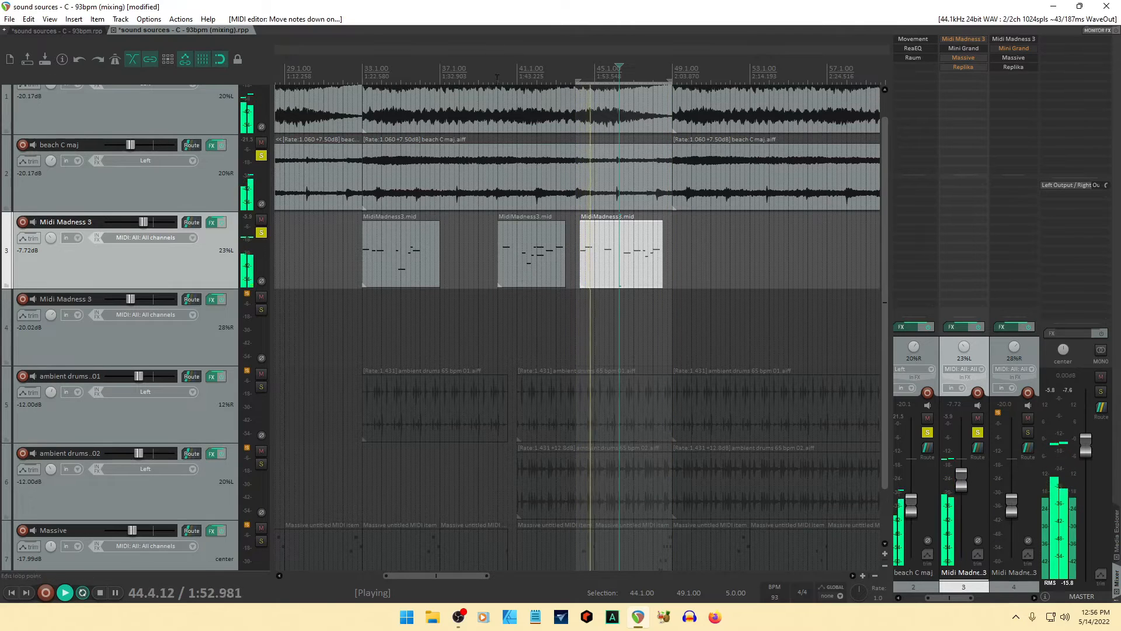
- Set the loop selection from 40.1.00 to 45.1.00 and open track 3's middle MIDI item in the MIDI editor
{"action": "left_click_drag", "start_coordinate": [498, 79], "coordinate": [596, 92]}
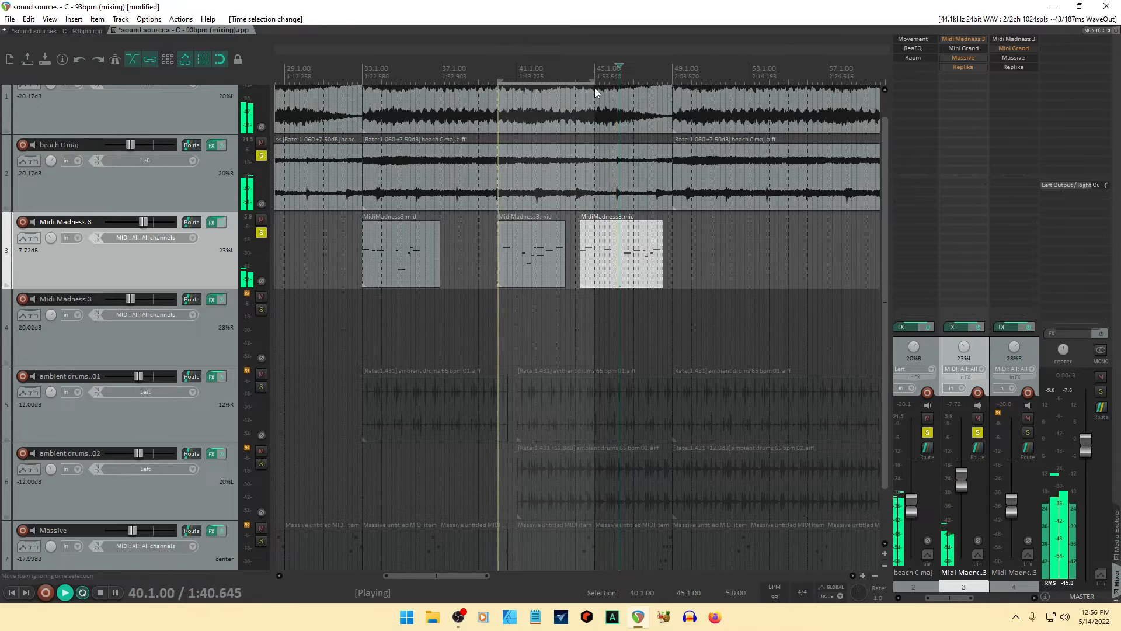
{"action": "double_click", "coordinate": [526, 283]}
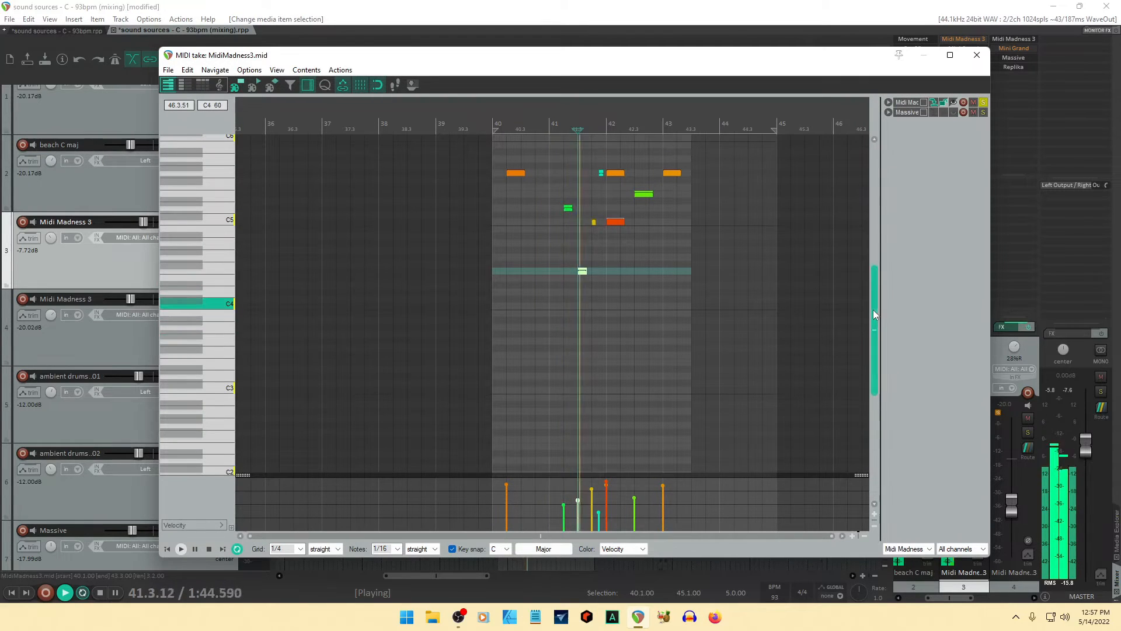
{"action": "left_click_drag", "start_coordinate": [873, 309], "coordinate": [877, 272]}
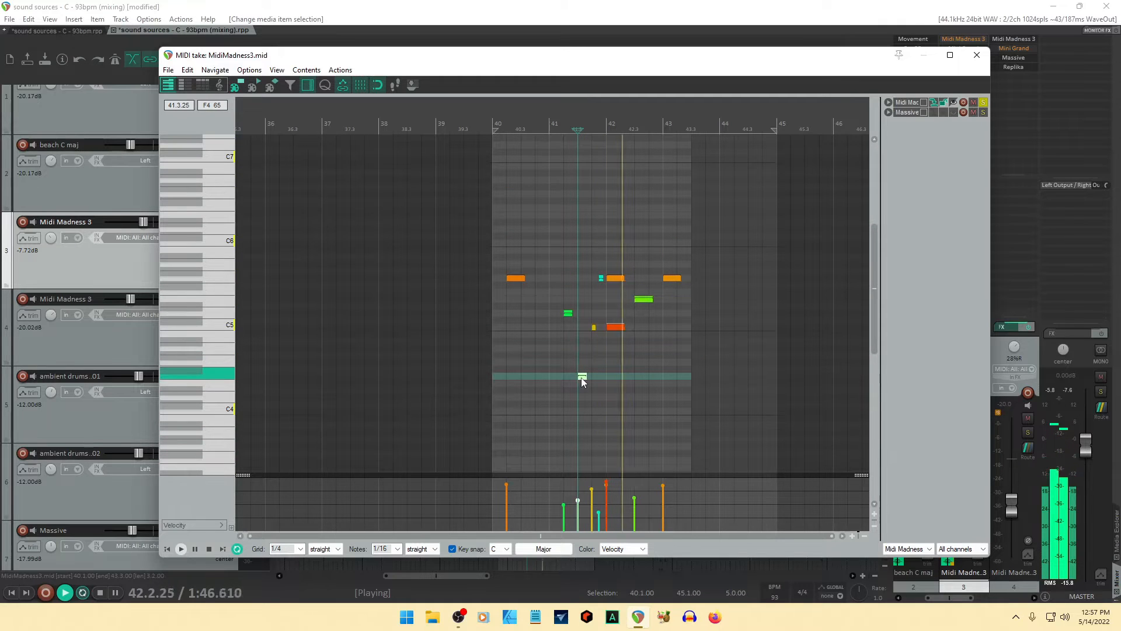
- Raise the F4 note in bar 41 of the middle MIDI item by an octave to F5
{"action": "key", "text": "Up"}
{"action": "key", "text": "Up"}
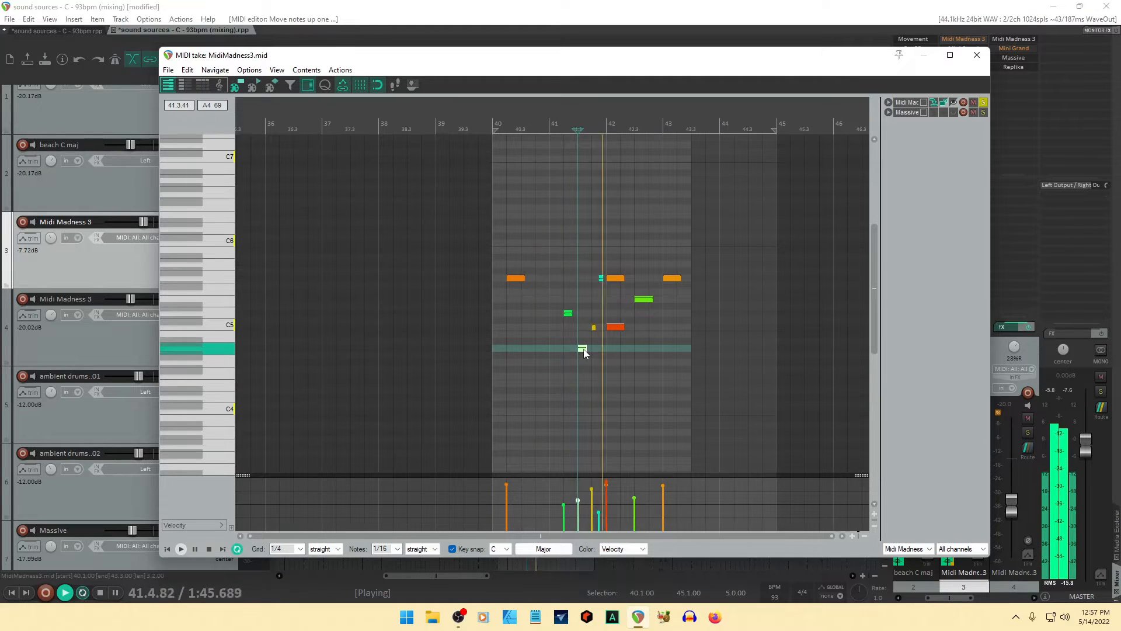
{"action": "key", "text": "Up"}
{"action": "key", "text": "Up"}
{"action": "key", "text": "Up"}
{"action": "key", "text": "Up"}
{"action": "key", "text": "Up"}
{"action": "key", "text": "Up"}
{"action": "key", "text": "Up"}
{"action": "key", "text": "Up"}
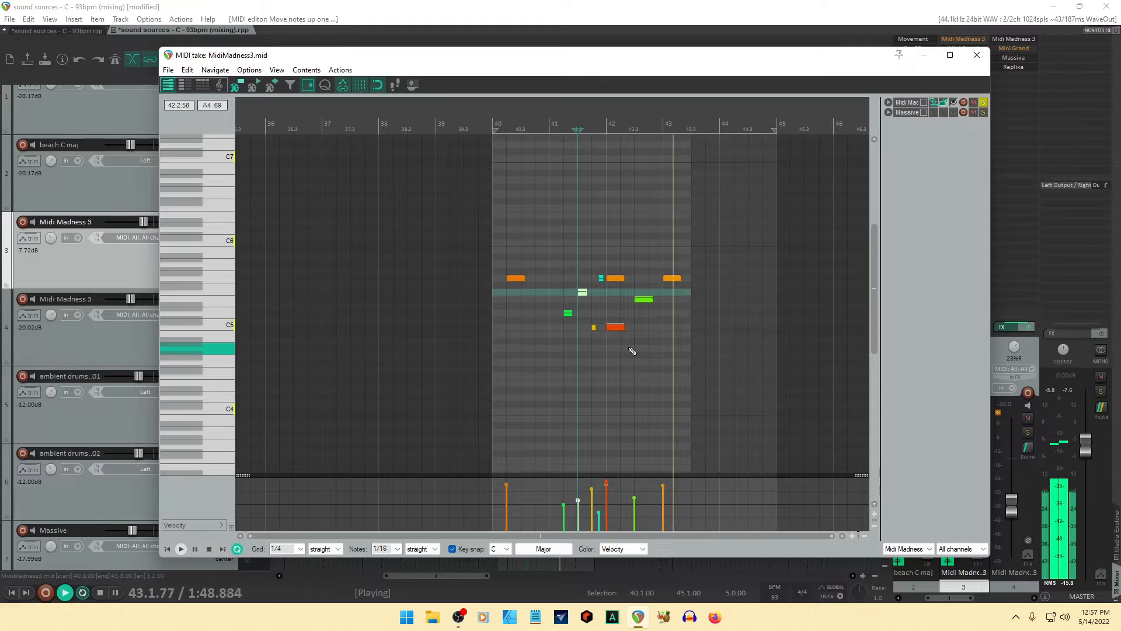
- Lower the G5 note in bar 43 of the middle MIDI item to D5 and close the MIDI editor
{"action": "left_click", "coordinate": [671, 278]}
{"action": "key", "text": "Down"}
{"action": "key", "text": "Down"}
{"action": "key", "text": "Down"}
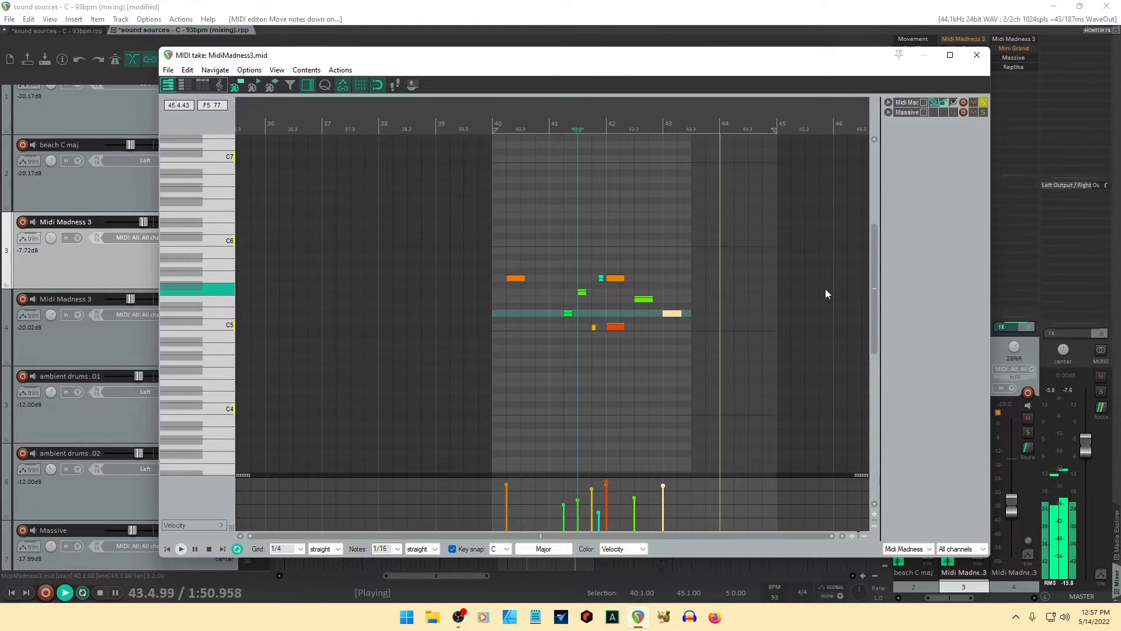
{"action": "left_click", "coordinate": [977, 55]}
- Set the loop selection from 33.1.00 to 37.1.00 and open track 3's first MIDI item in the MIDI editor
{"action": "left_click_drag", "start_coordinate": [461, 577], "coordinate": [429, 566]}
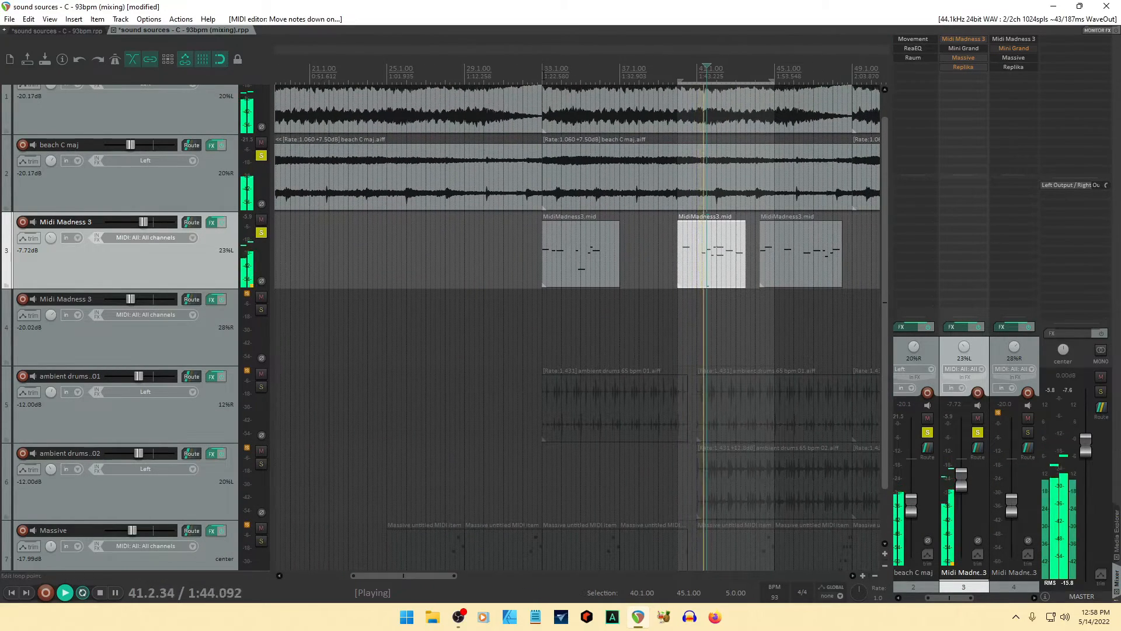
{"action": "left_click_drag", "start_coordinate": [546, 74], "coordinate": [620, 75]}
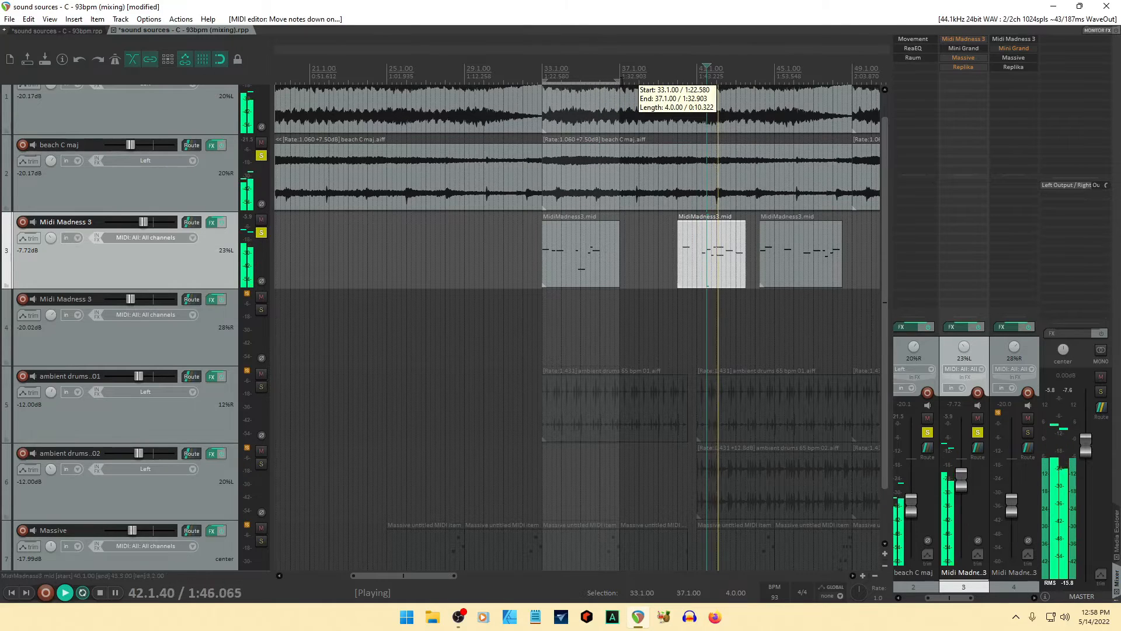
{"action": "double_click", "coordinate": [605, 268]}
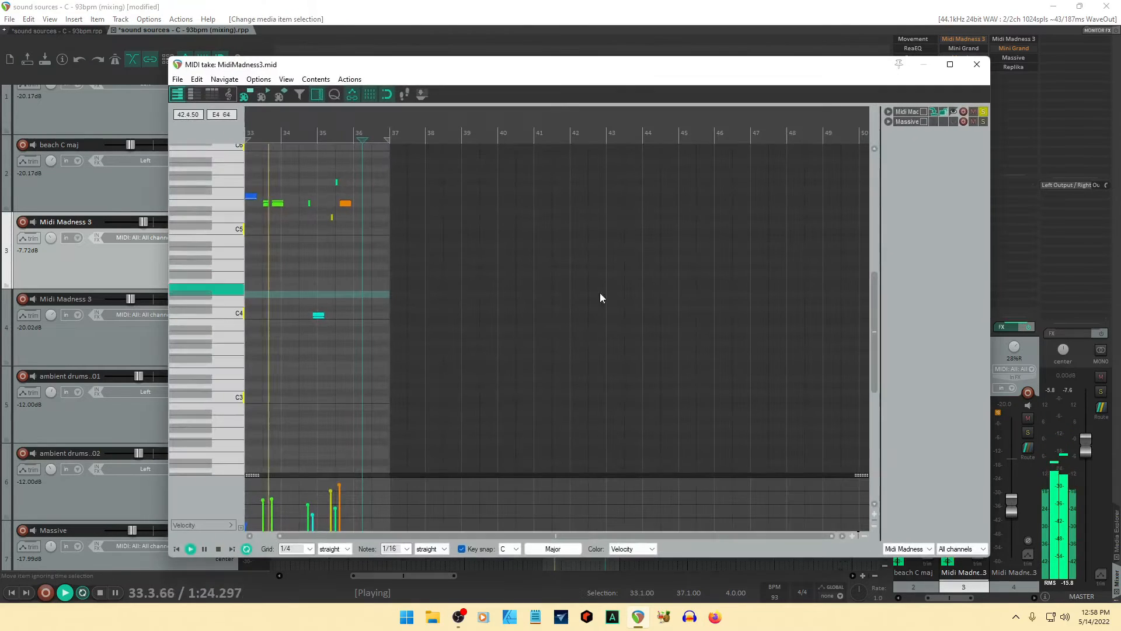
{"action": "left_click_drag", "start_coordinate": [527, 534], "coordinate": [380, 519]}
{"action": "scroll", "coordinate": [350, 392], "scroll_direction": "up", "scroll_amount": 5}
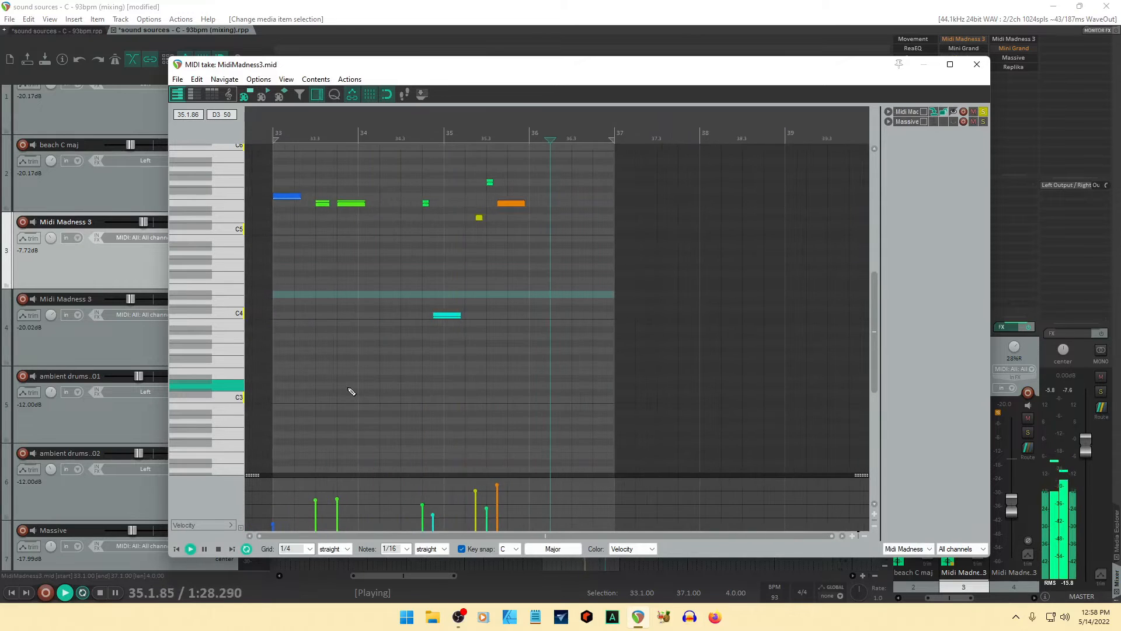
- Raise the C4 note near bar 35 of the first MIDI item to E4
{"action": "left_click", "coordinate": [447, 315]}
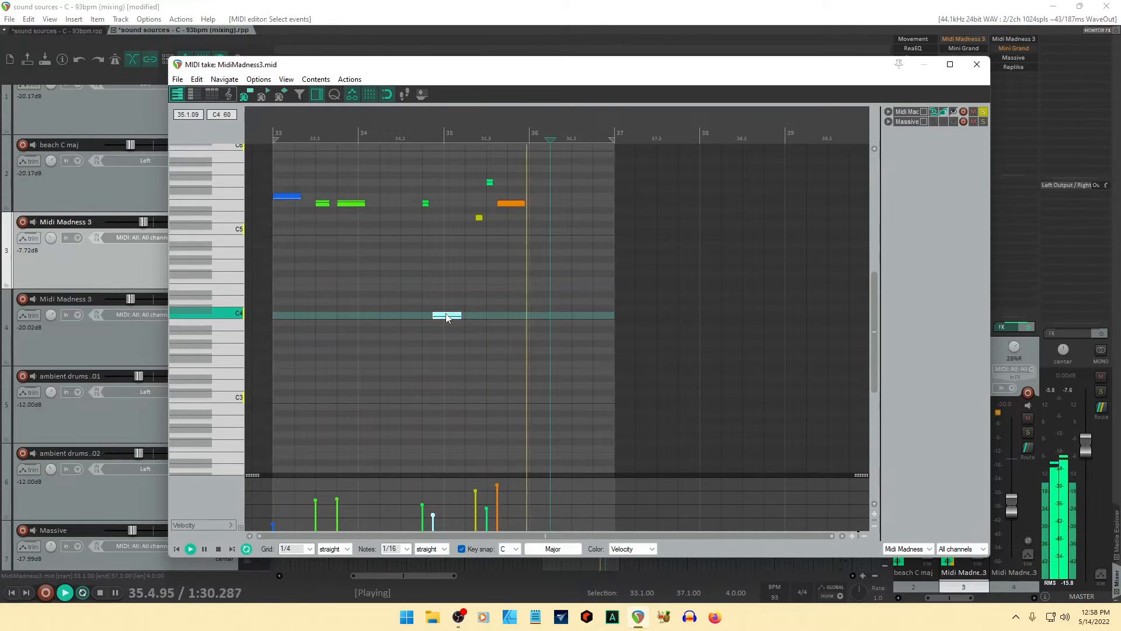
{"action": "key", "text": "Up"}
{"action": "key", "text": "Up"}
{"action": "key", "text": "Up"}
{"action": "key", "text": "Up"}
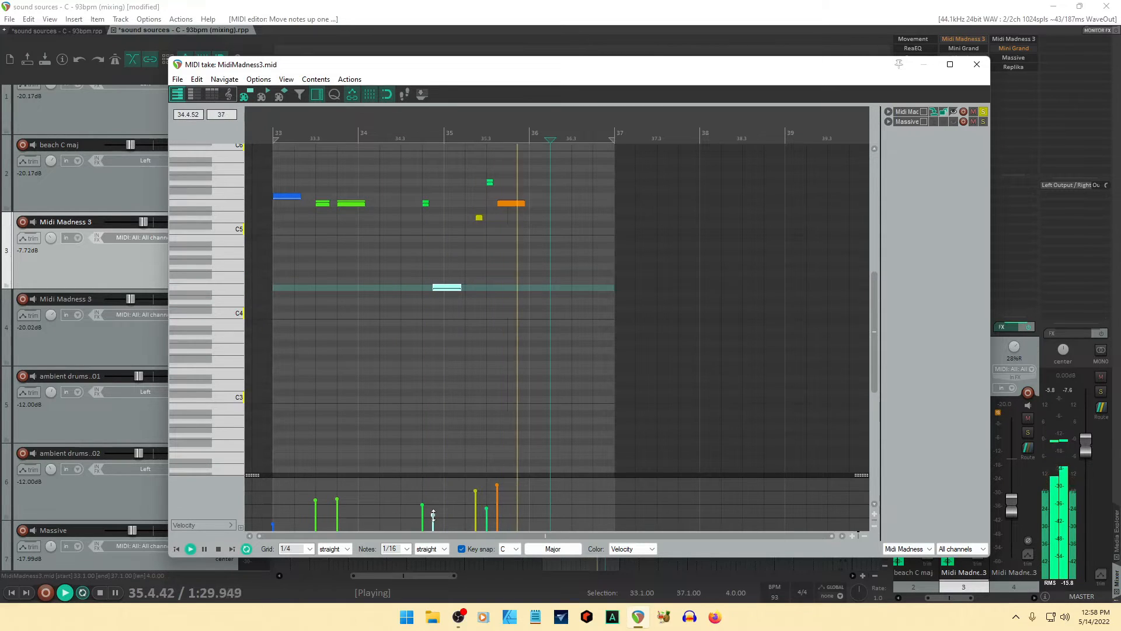
- Even out the first item's velocities: raise the E4 note to about 99 and the opening note to about 89, and lower the last note
{"action": "left_click_drag", "start_coordinate": [434, 501], "coordinate": [432, 490]}
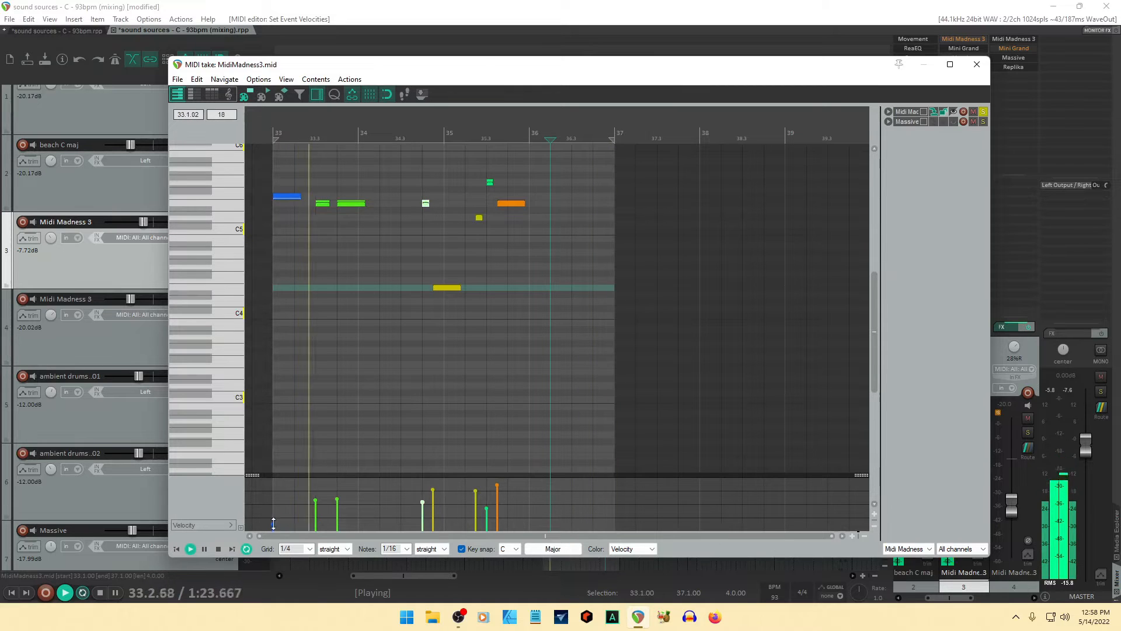
{"action": "left_click_drag", "start_coordinate": [274, 524], "coordinate": [278, 492]}
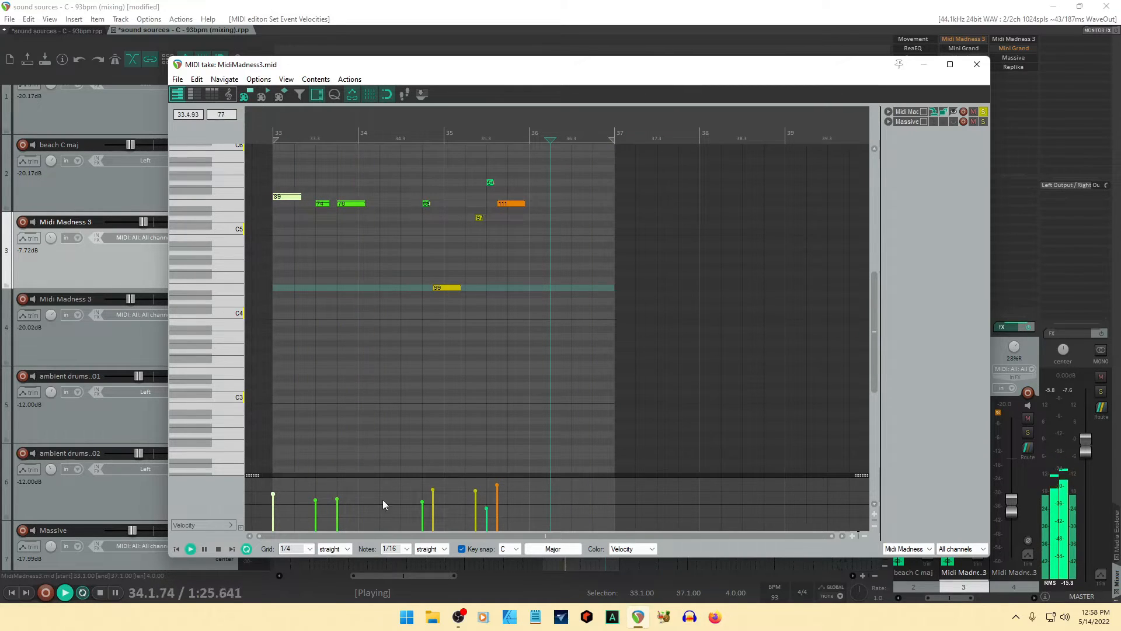
{"action": "left_click_drag", "start_coordinate": [498, 496], "coordinate": [487, 506]}
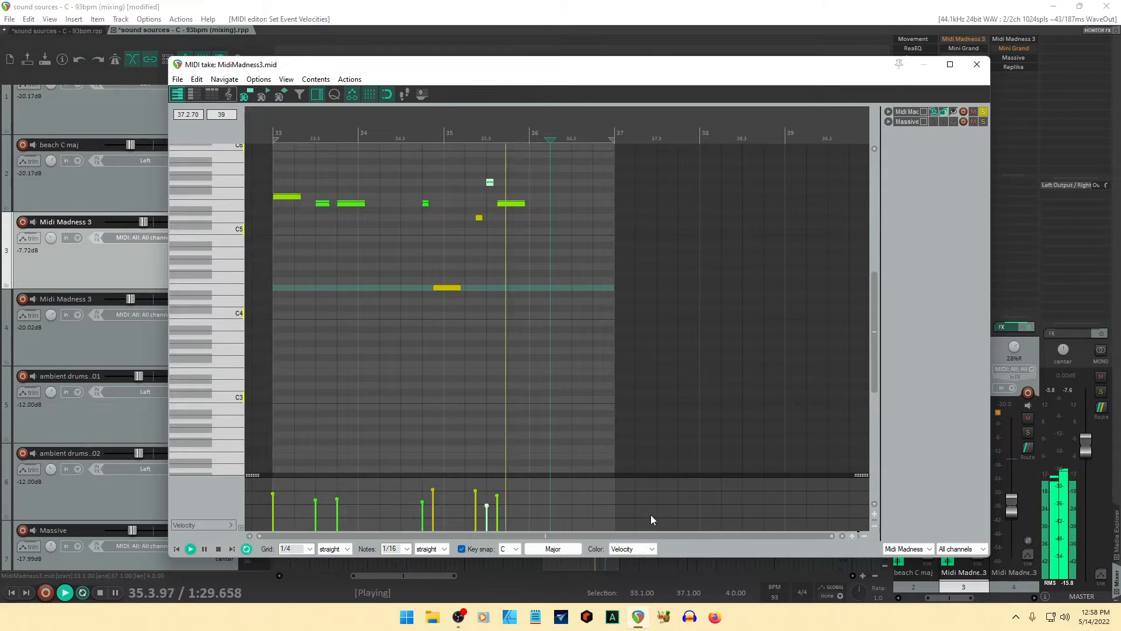
- Raise the E4 note just before bar 35 of track 3's first MIDI item to B4
{"action": "left_click", "coordinate": [451, 288]}
{"action": "key", "text": "ctrl+Up"}
{"action": "key", "text": "ctrl+Up"}
{"action": "key", "text": "ctrl+Up"}
{"action": "key", "text": "ctrl+Up"}
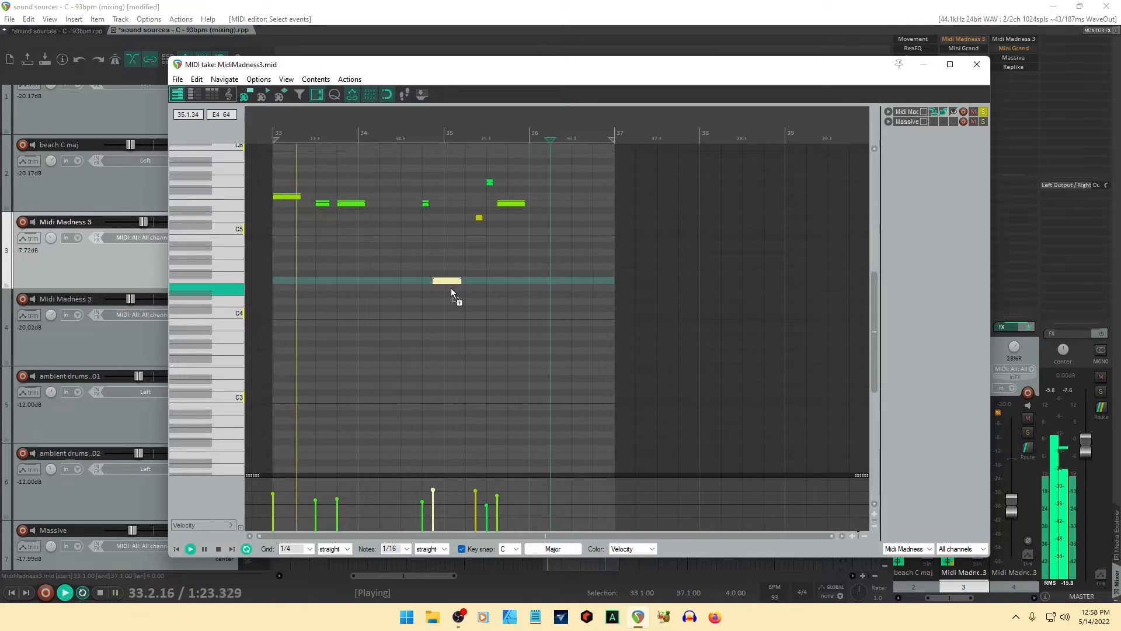
{"action": "key", "text": "ctrl+Down"}
{"action": "key", "text": "ctrl+Up"}
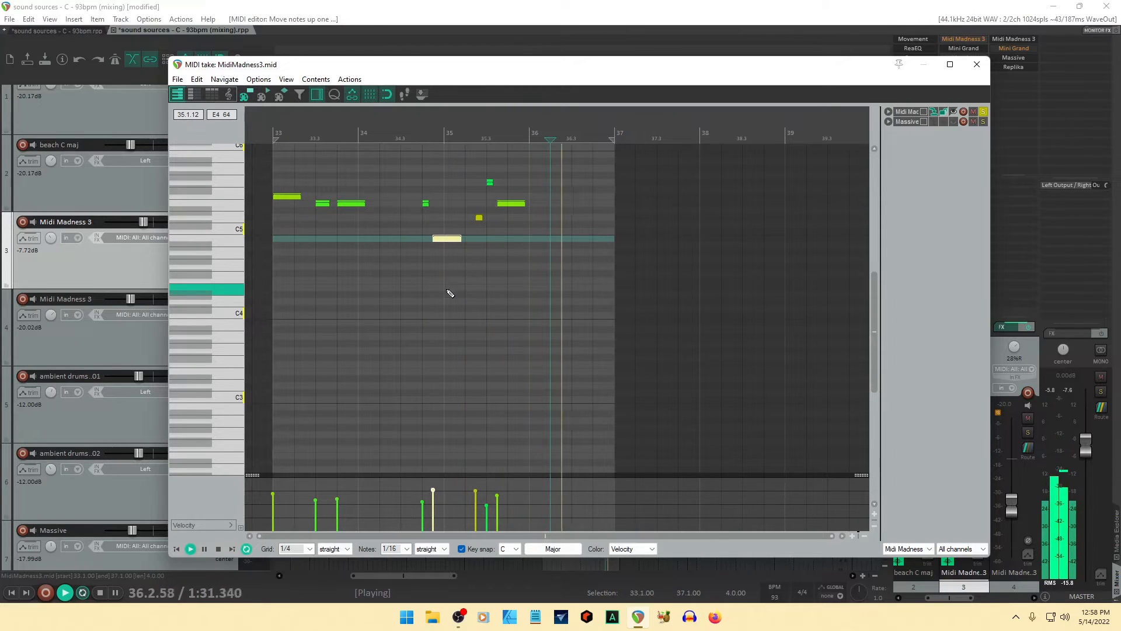
- Lengthen the item's D5, G5 and last E5 notes, with the E5 running from about 35.4 to 36.3, and close the MIDI editor
{"action": "left_click", "coordinate": [479, 219]}
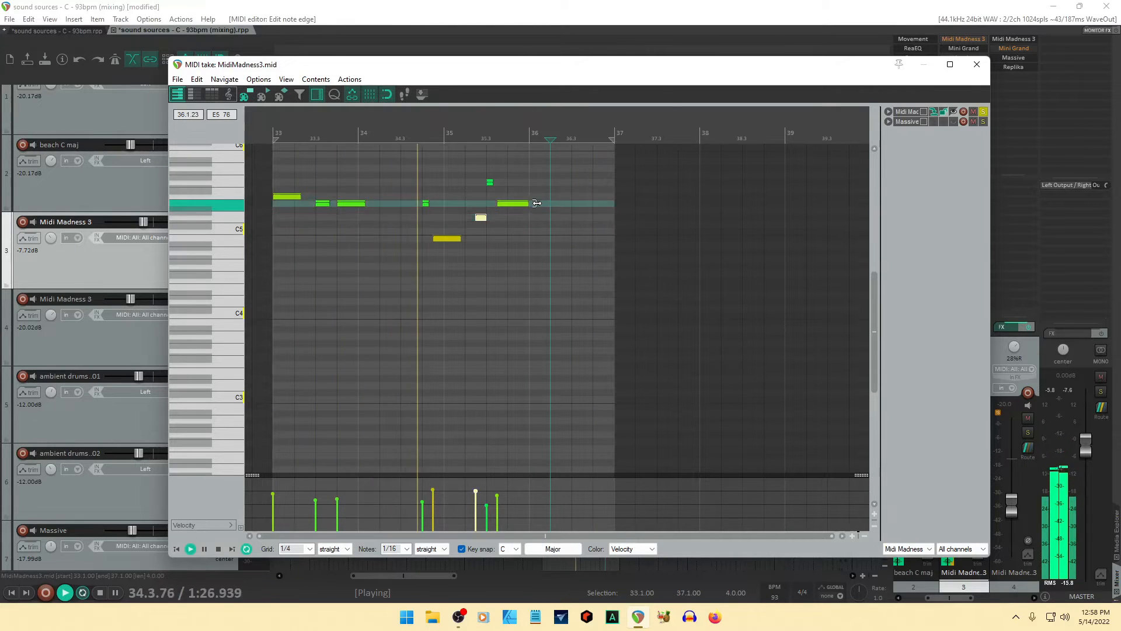
{"action": "left_click_drag", "start_coordinate": [522, 203], "coordinate": [570, 205]}
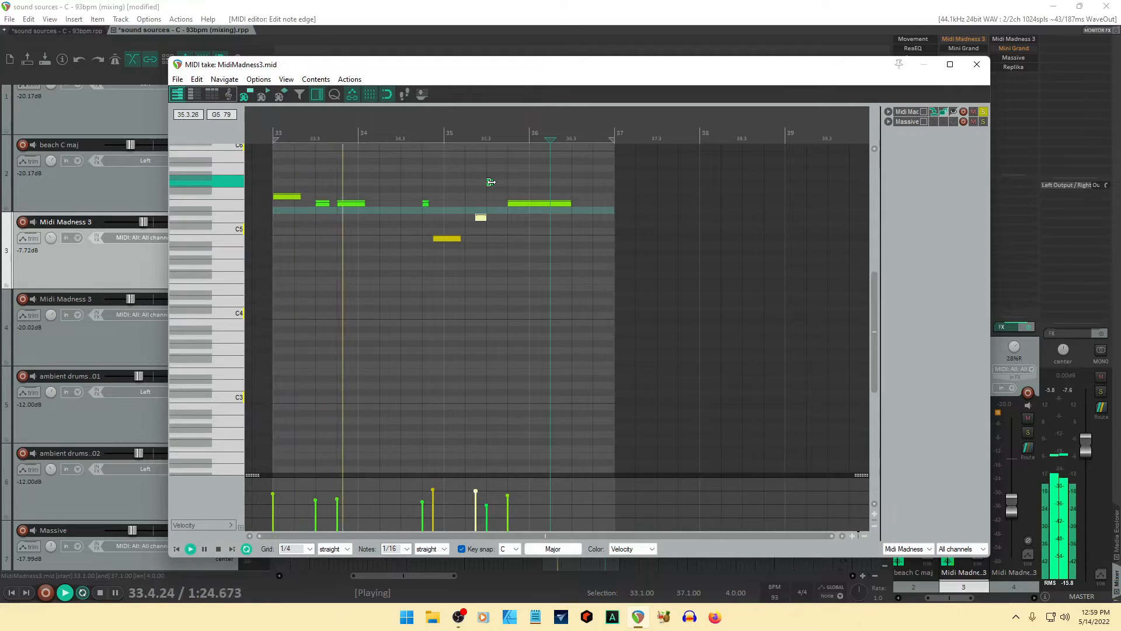
{"action": "left_click_drag", "start_coordinate": [490, 182], "coordinate": [499, 182]}
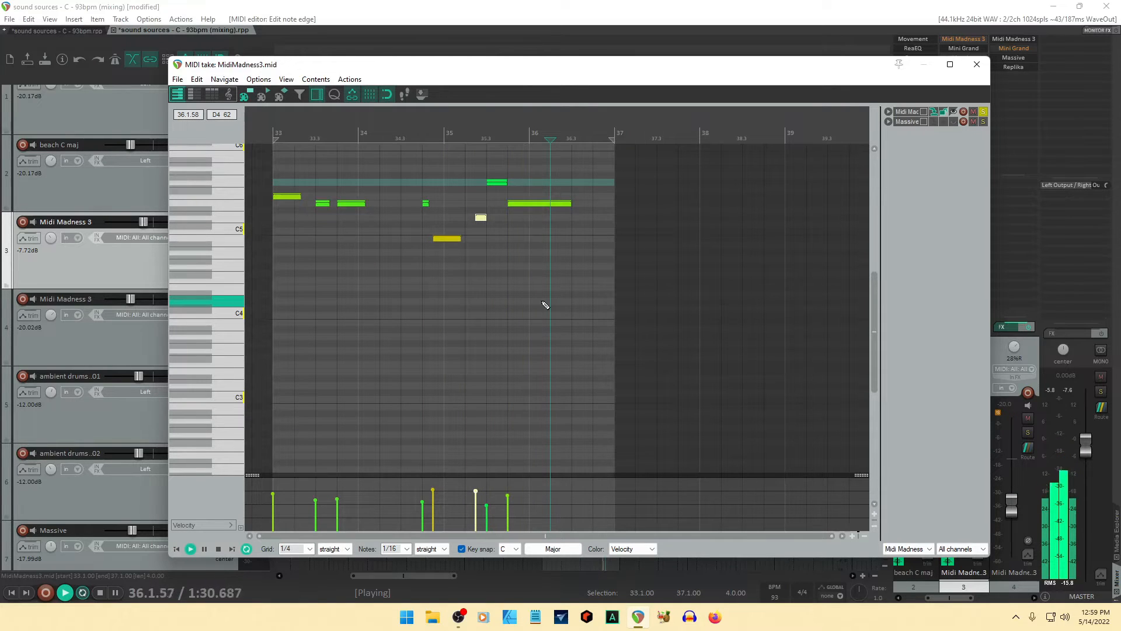
{"action": "left_click", "coordinate": [976, 64]}
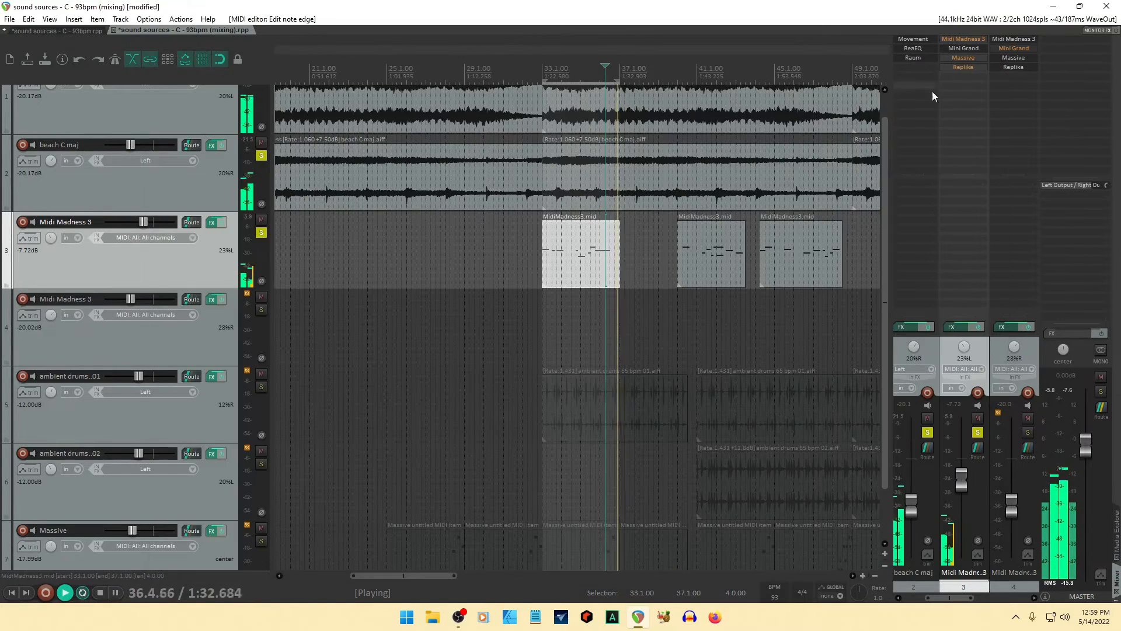
- Extend the loop selection so it runs from 33.1.00 to 49.1.00
{"action": "scroll", "coordinate": [677, 329], "scroll_direction": "down", "scroll_amount": 3}
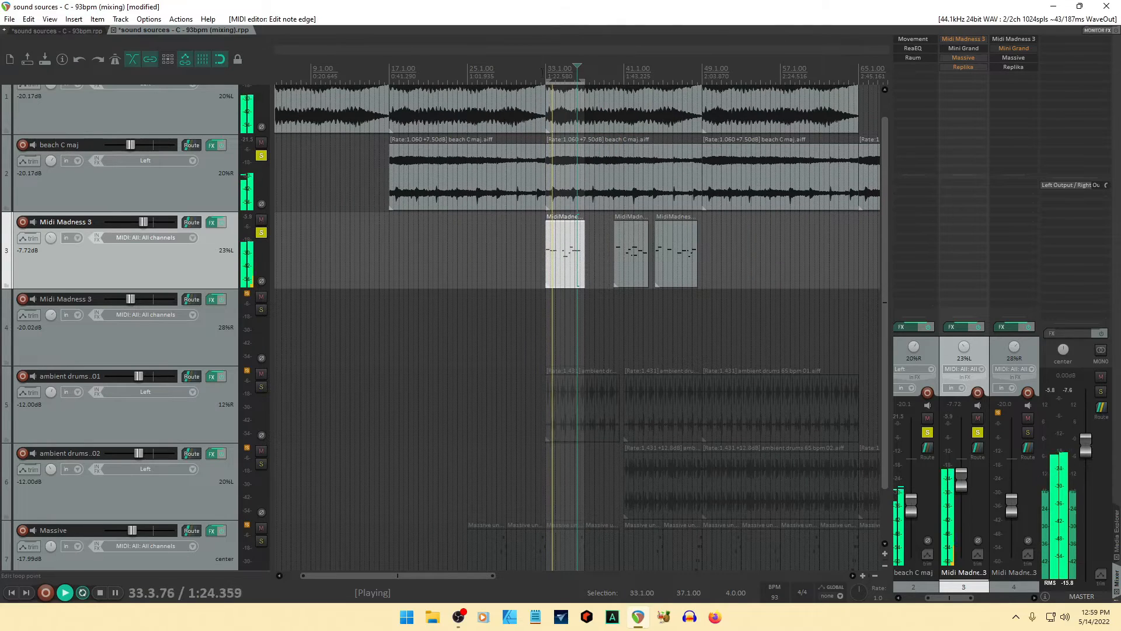
{"action": "left_click_drag", "start_coordinate": [587, 80], "coordinate": [703, 82]}
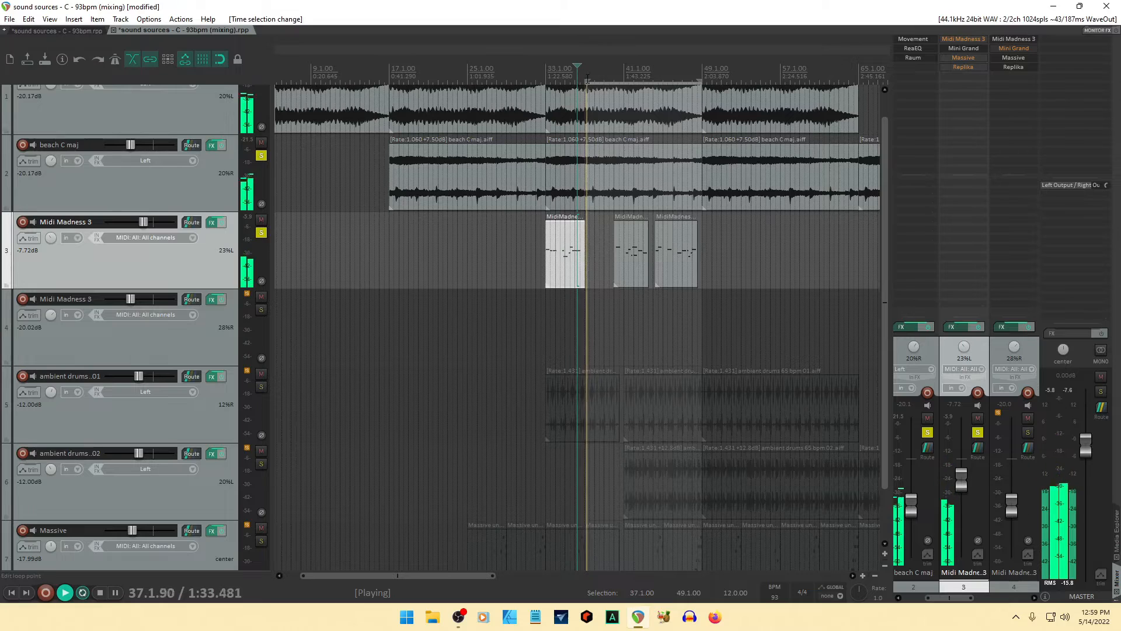
{"action": "left_click_drag", "start_coordinate": [587, 82], "coordinate": [546, 84]}
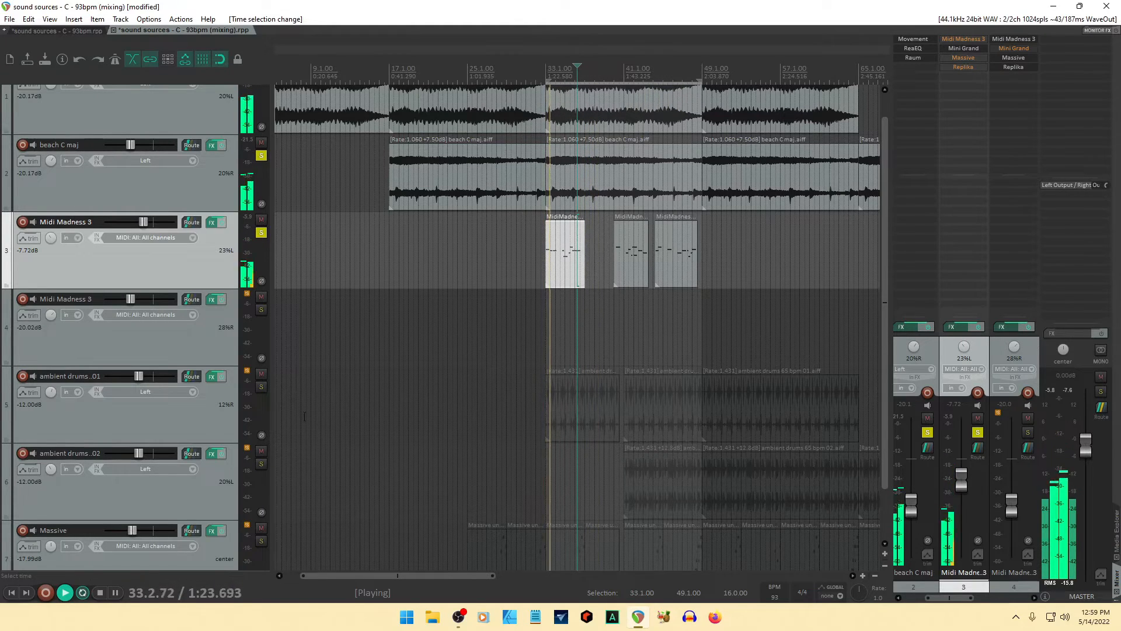
- Solo both ambient drums tracks and the Massive track as well, and lower track 3's volume to -9.25 dB
{"action": "left_click", "coordinate": [261, 387]}
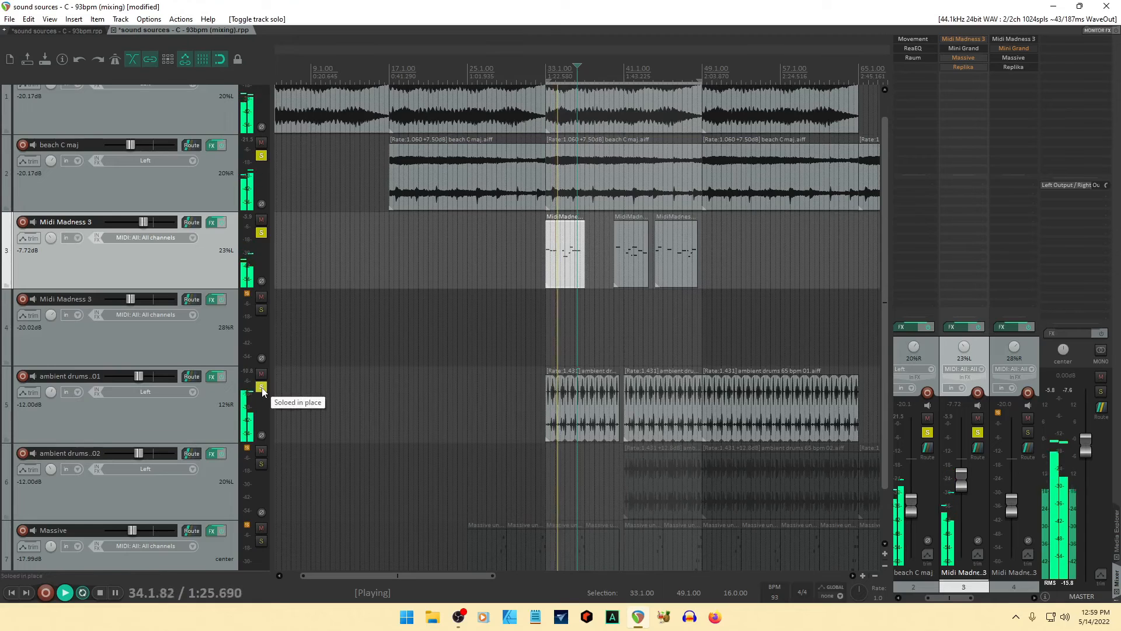
{"action": "left_click", "coordinate": [260, 464]}
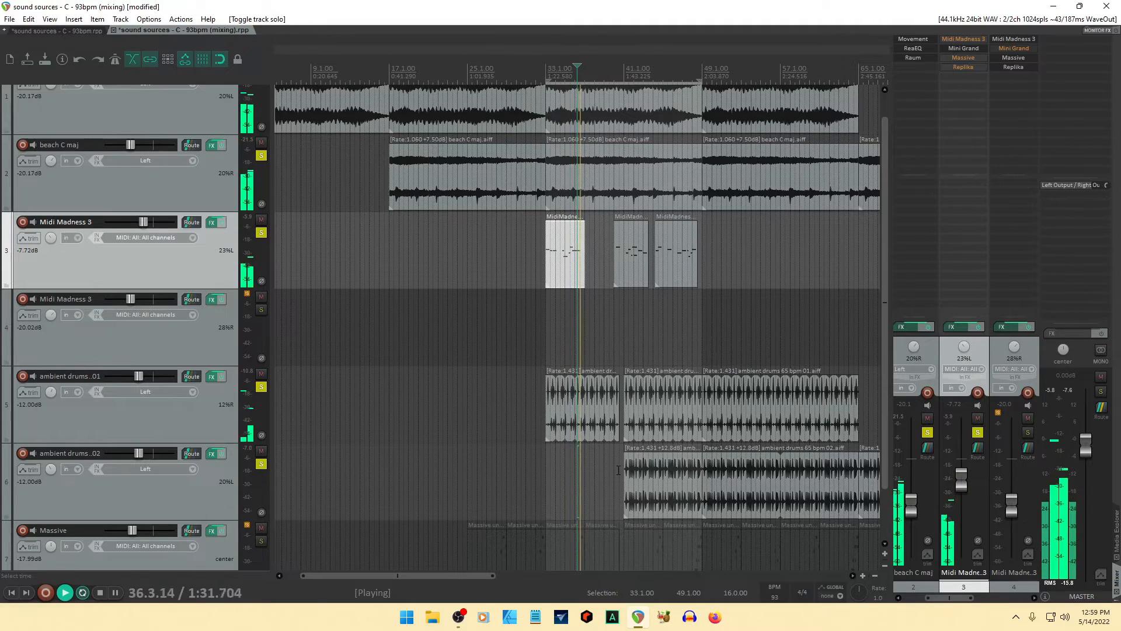
{"action": "scroll", "coordinate": [618, 470], "scroll_direction": "down", "scroll_amount": 1}
{"action": "scroll", "coordinate": [619, 469], "scroll_direction": "down", "scroll_amount": 4}
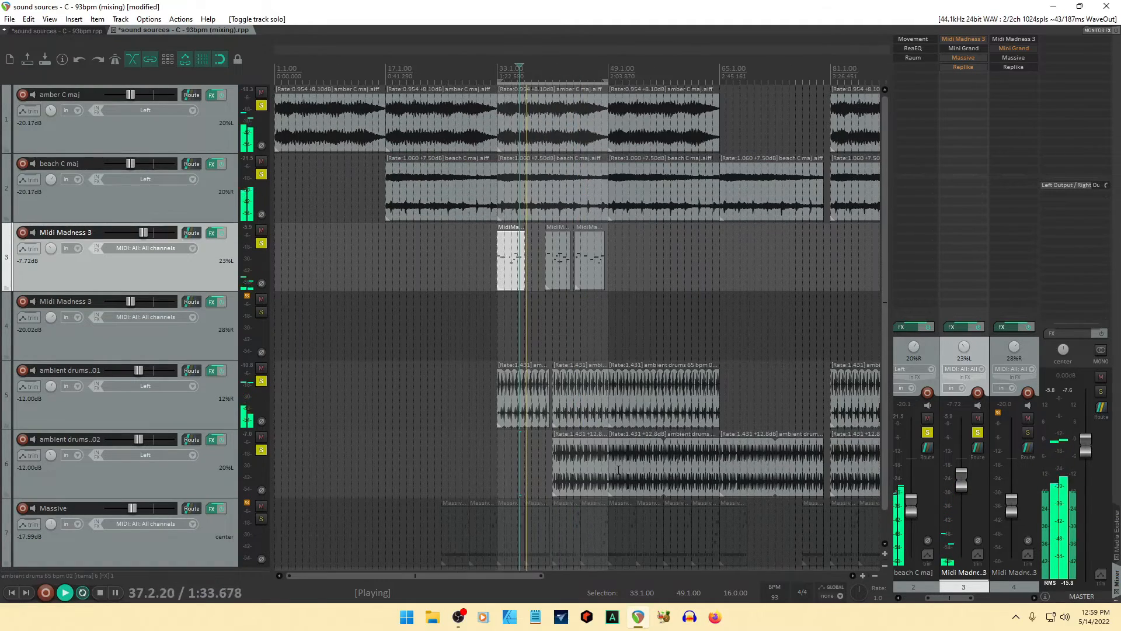
{"action": "scroll", "coordinate": [618, 470], "scroll_direction": "up", "scroll_amount": 2}
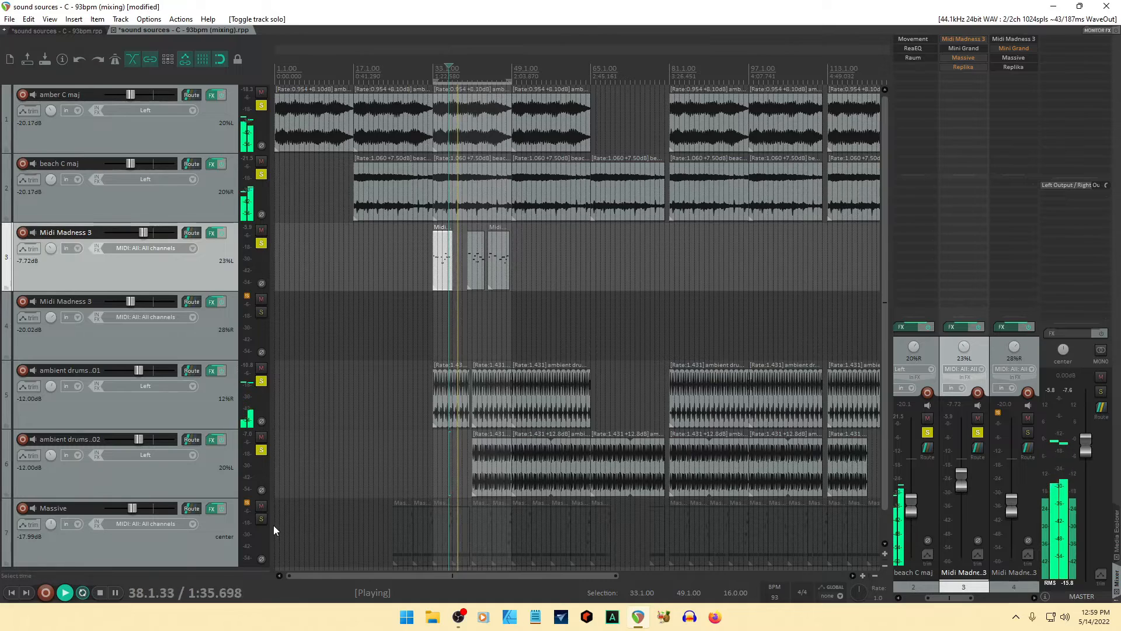
{"action": "left_click", "coordinate": [260, 517]}
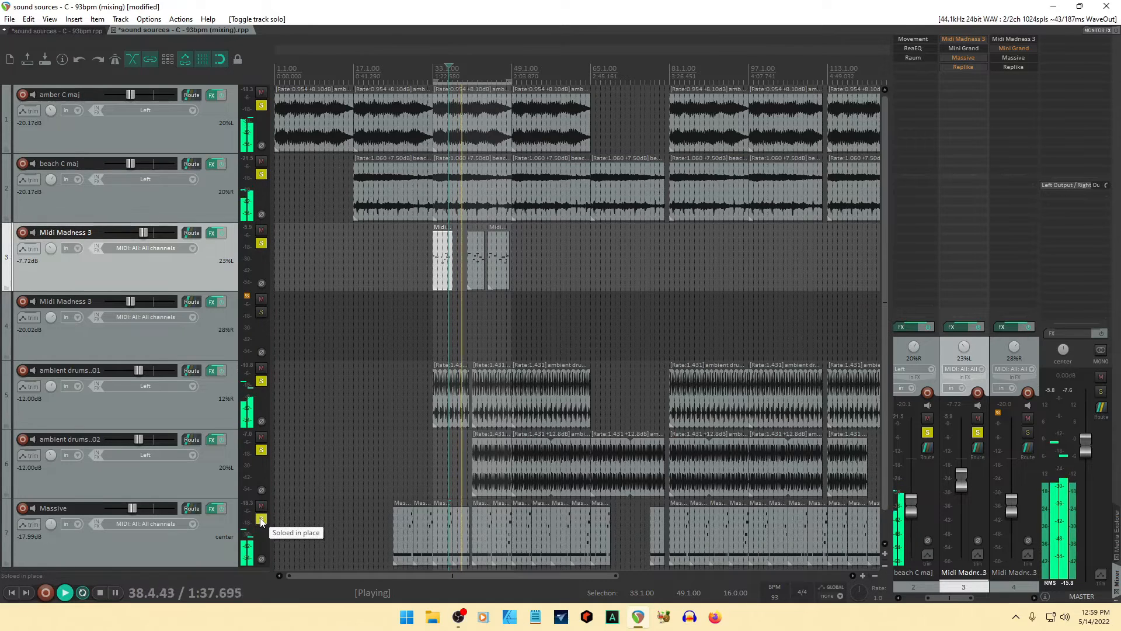
{"action": "left_click_drag", "start_coordinate": [144, 232], "coordinate": [142, 232]}
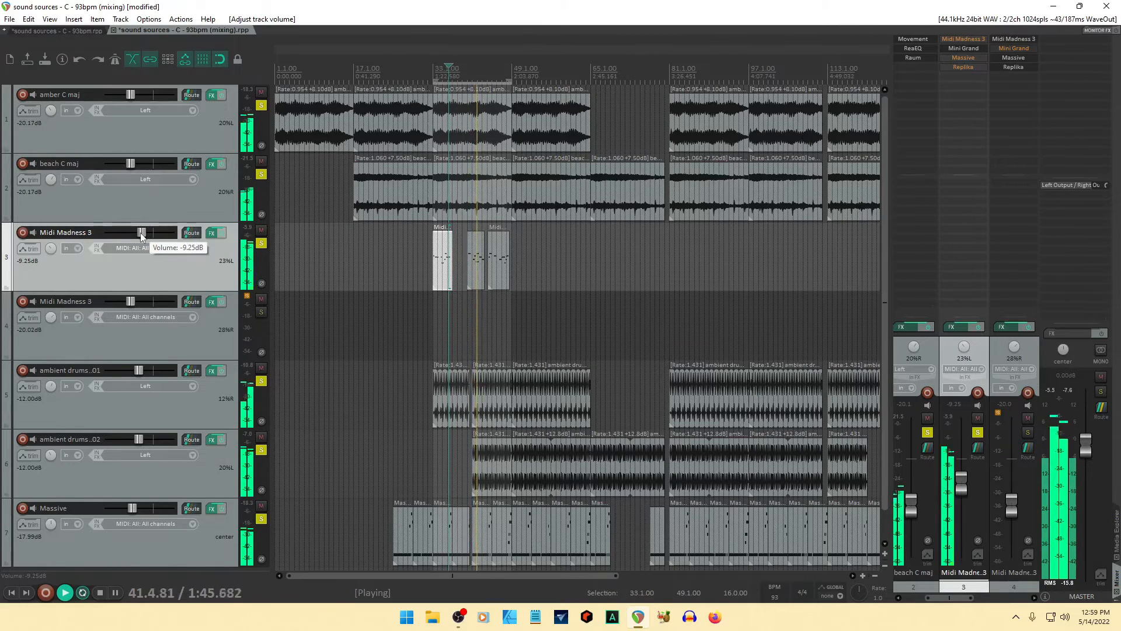
- Move track 3's middle item to start at 41.1.00, the last to end at 49.1.00, and the first to start at 37.1.00
{"action": "scroll", "coordinate": [499, 297], "scroll_direction": "up", "scroll_amount": 3}
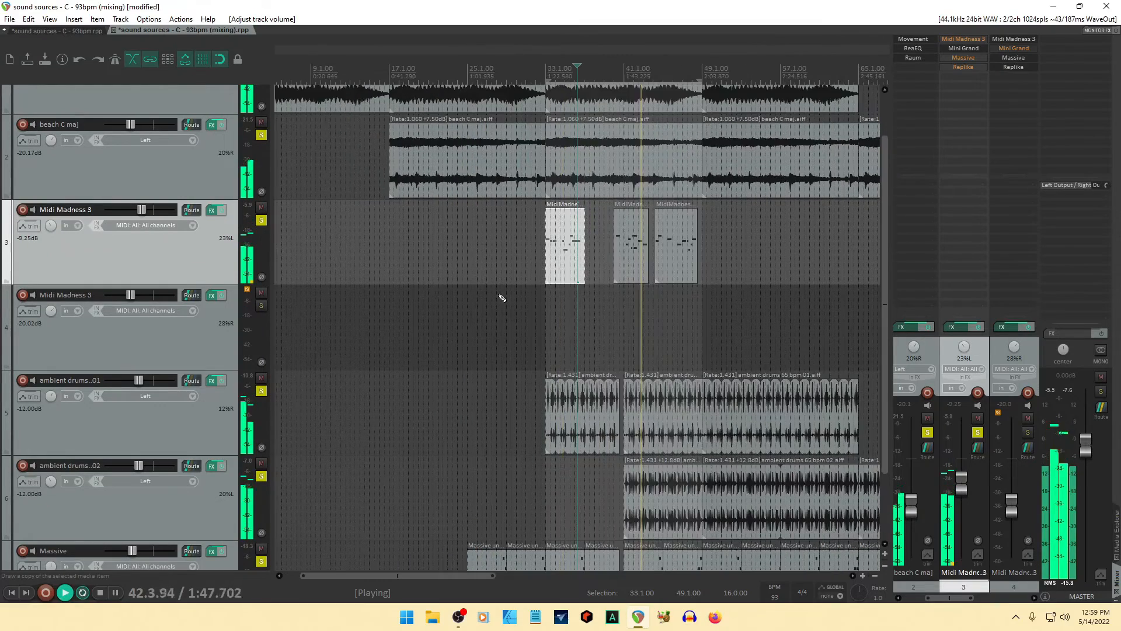
{"action": "scroll", "coordinate": [502, 298], "scroll_direction": "up", "scroll_amount": 2}
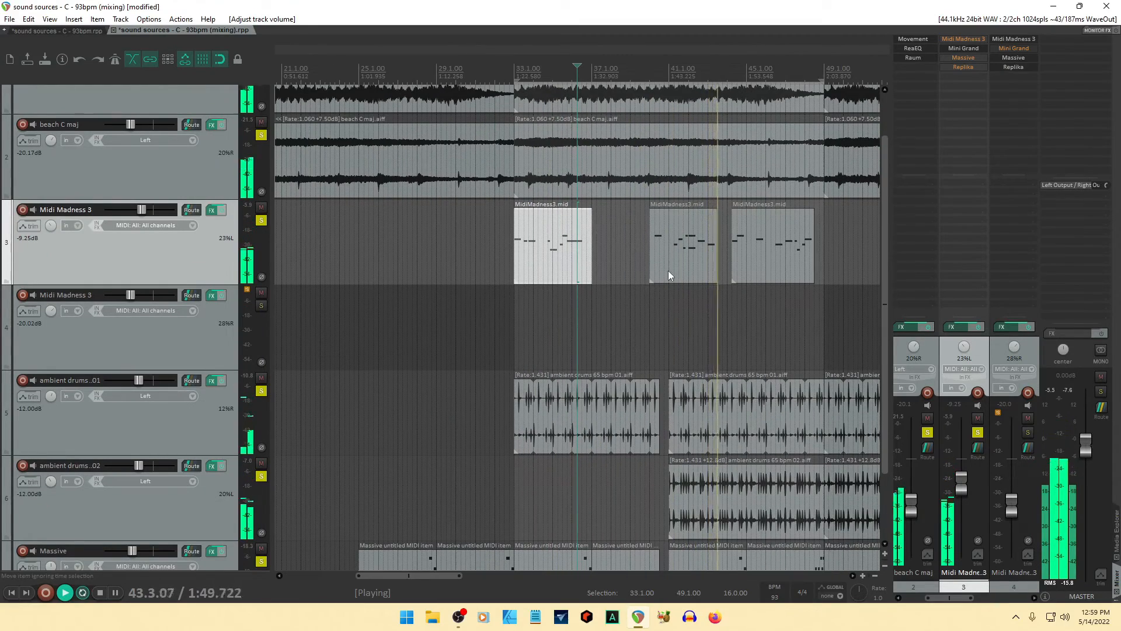
{"action": "left_click_drag", "start_coordinate": [668, 271], "coordinate": [693, 274]}
{"action": "left_click_drag", "start_coordinate": [761, 268], "coordinate": [783, 270]}
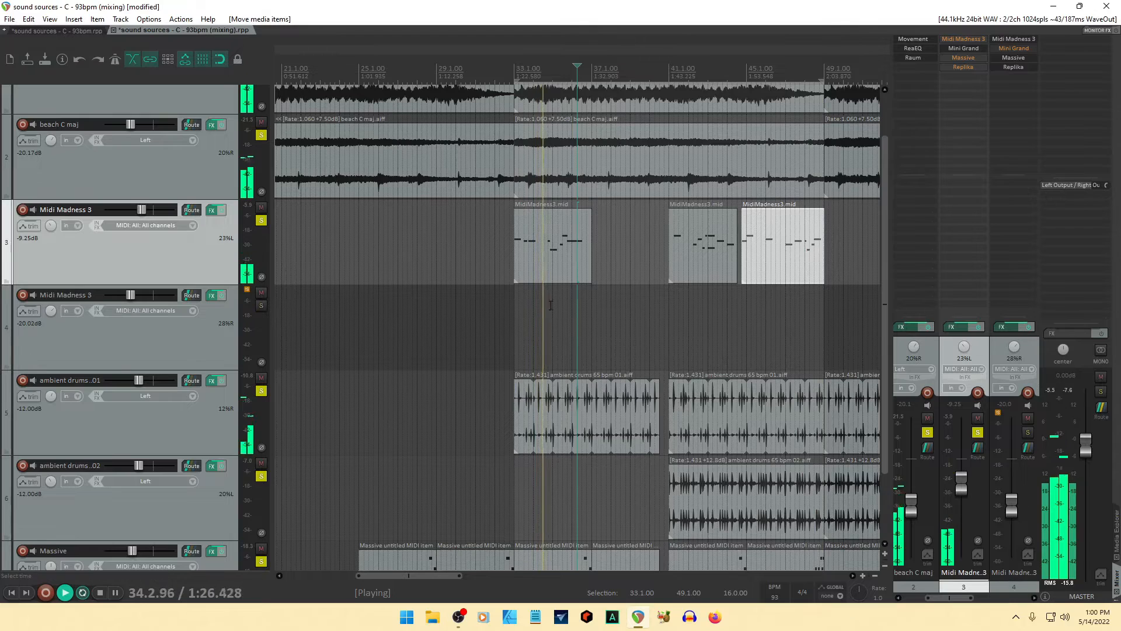
{"action": "left_click_drag", "start_coordinate": [535, 280], "coordinate": [612, 276]}
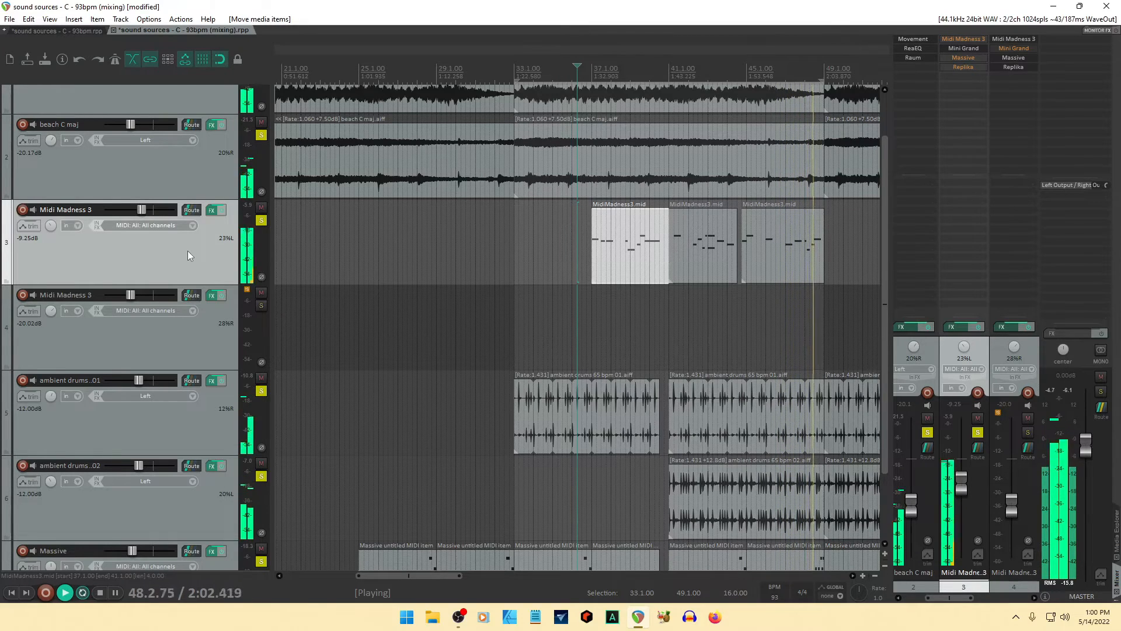
- Re-enable the bypassed Replika on track 3 and play the arrangement from 32.1.00
{"action": "key", "text": "space"}
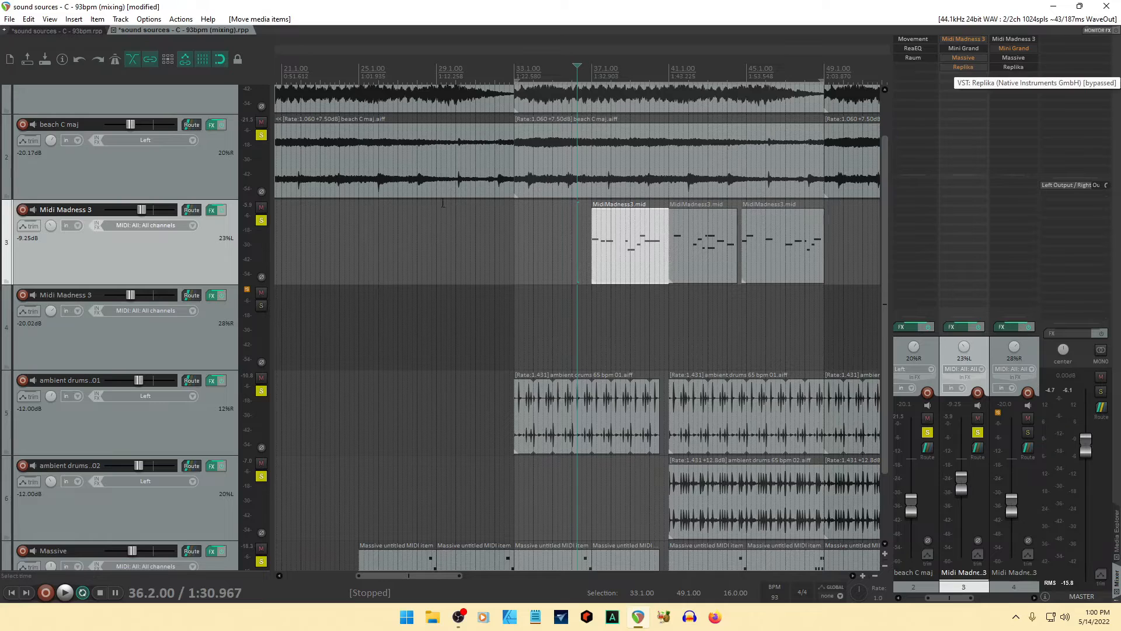
{"action": "right_click", "coordinate": [960, 67]}
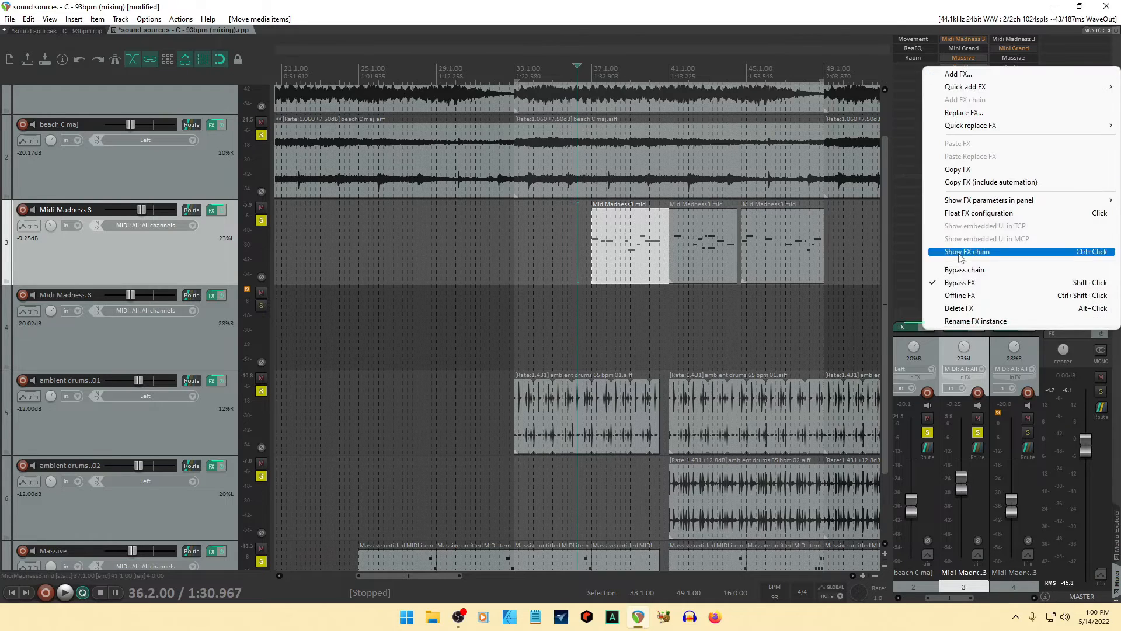
{"action": "left_click", "coordinate": [958, 282]}
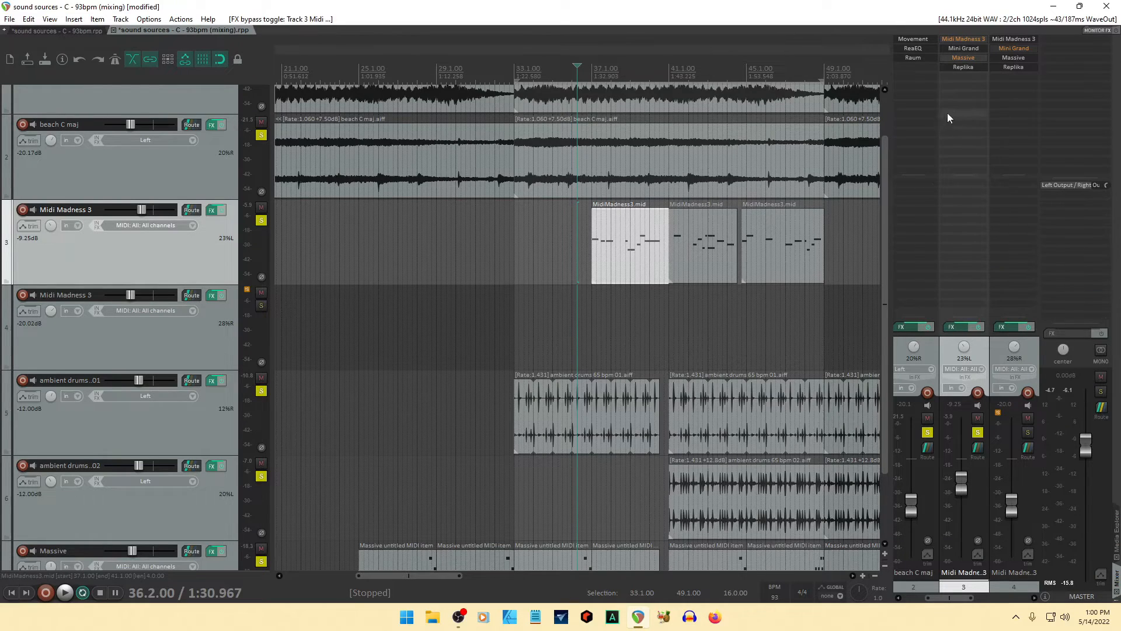
{"action": "scroll", "coordinate": [714, 331], "scroll_direction": "down", "scroll_amount": 3}
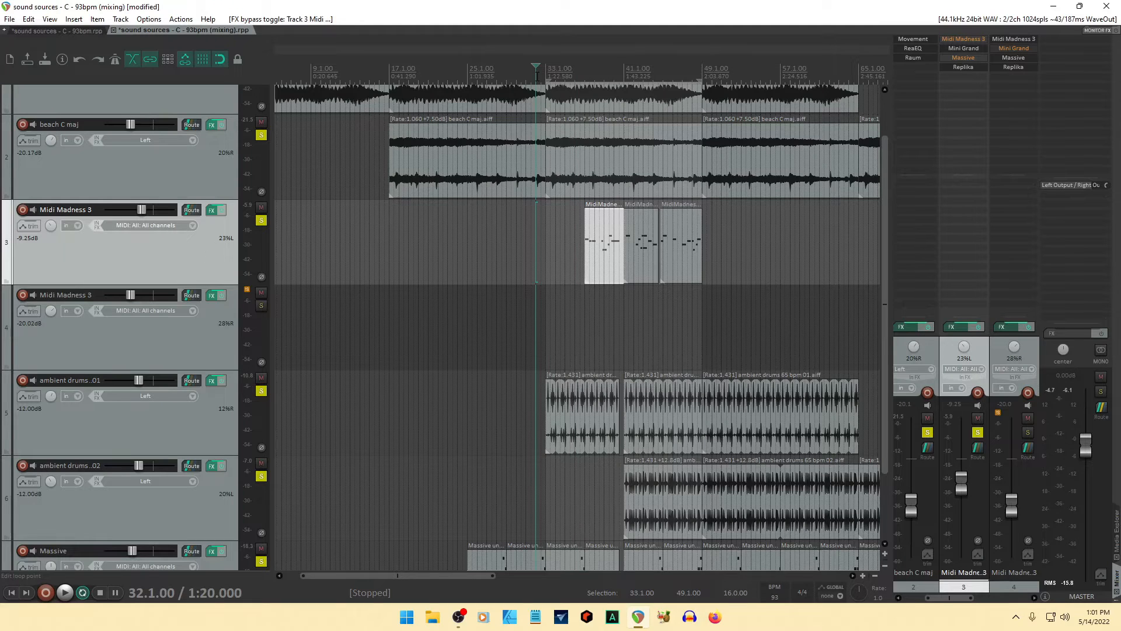
{"action": "key", "text": "space"}
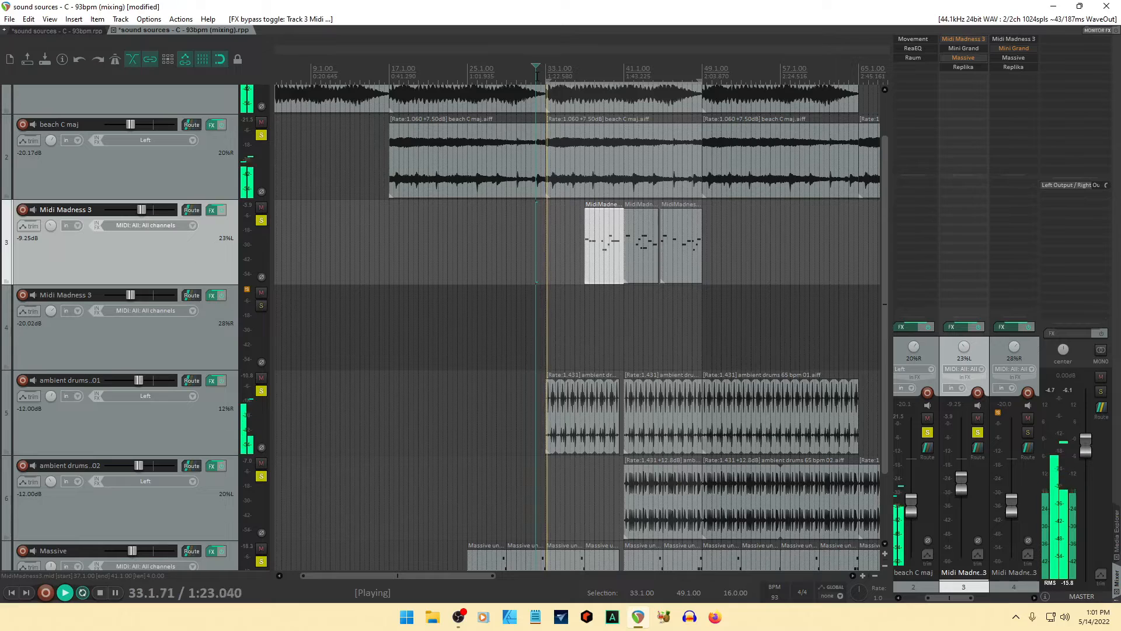
- Fine-tune the feedback and mix of track 3's Replika delay, stop playback and close the plug-in window
{"action": "left_click", "coordinate": [961, 68]}
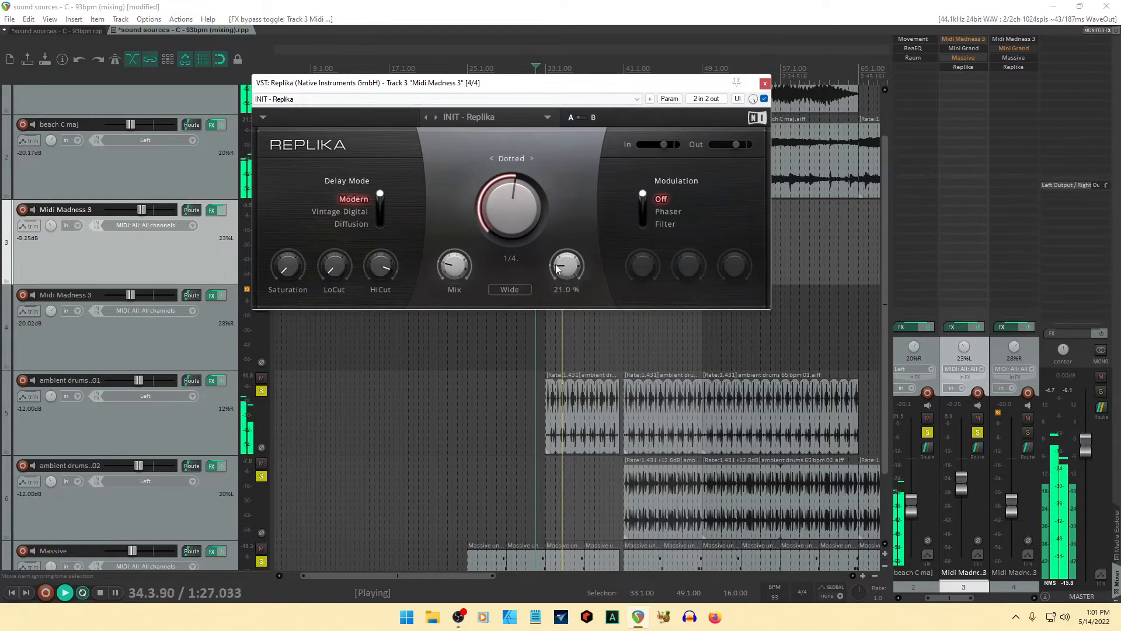
{"action": "left_click_drag", "start_coordinate": [555, 86], "coordinate": [634, 324]}
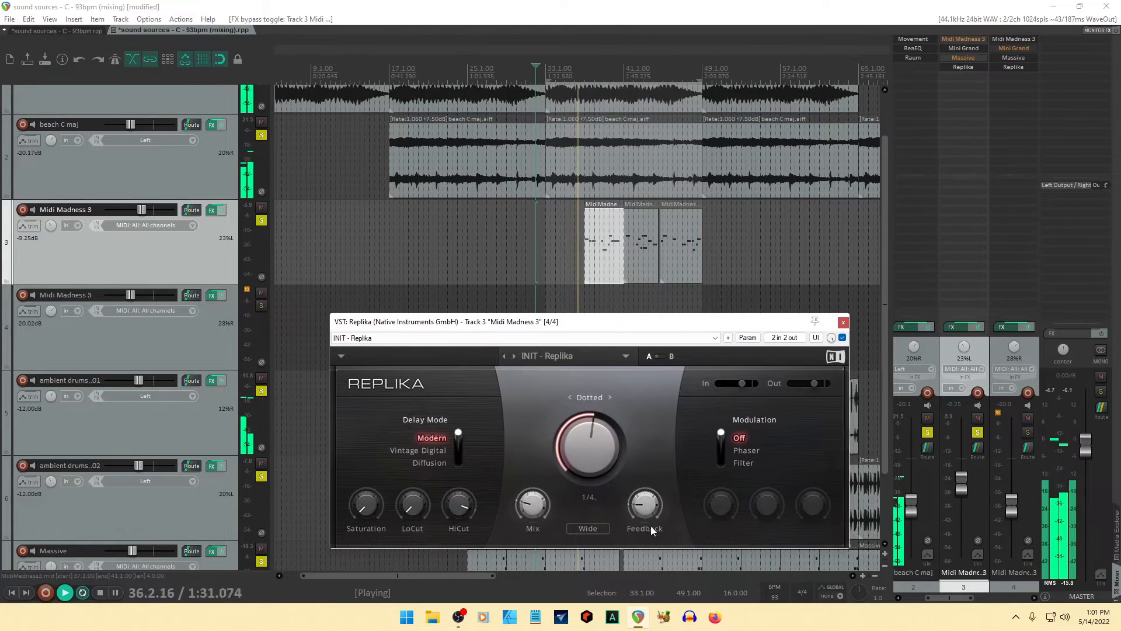
{"action": "left_click_drag", "start_coordinate": [642, 510], "coordinate": [642, 518]}
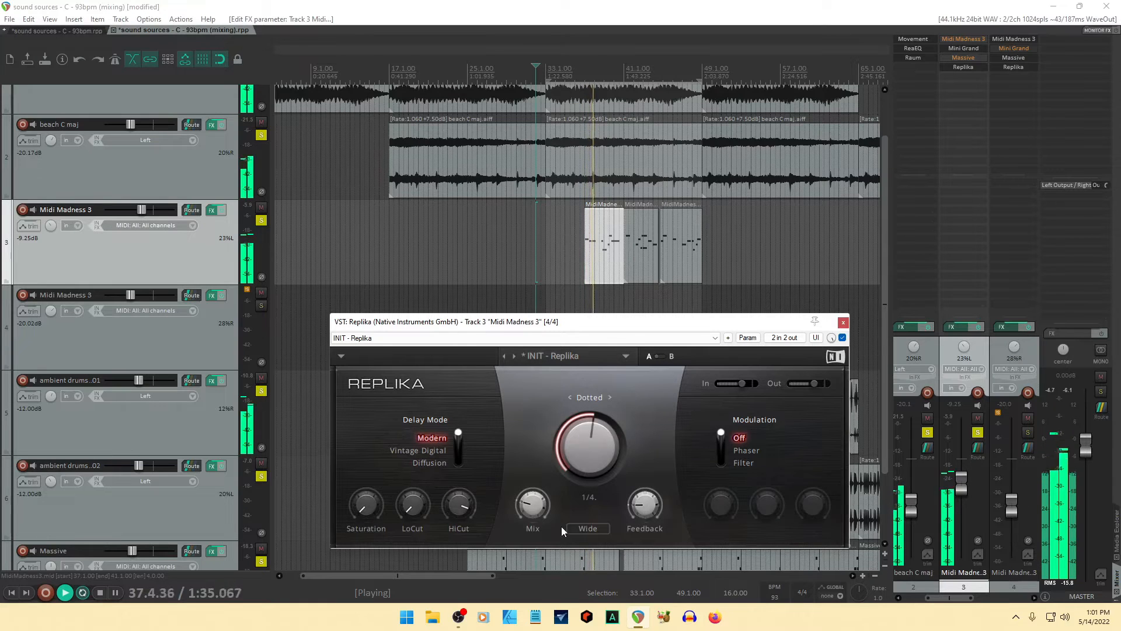
{"action": "mouse_move", "coordinate": [530, 514]}
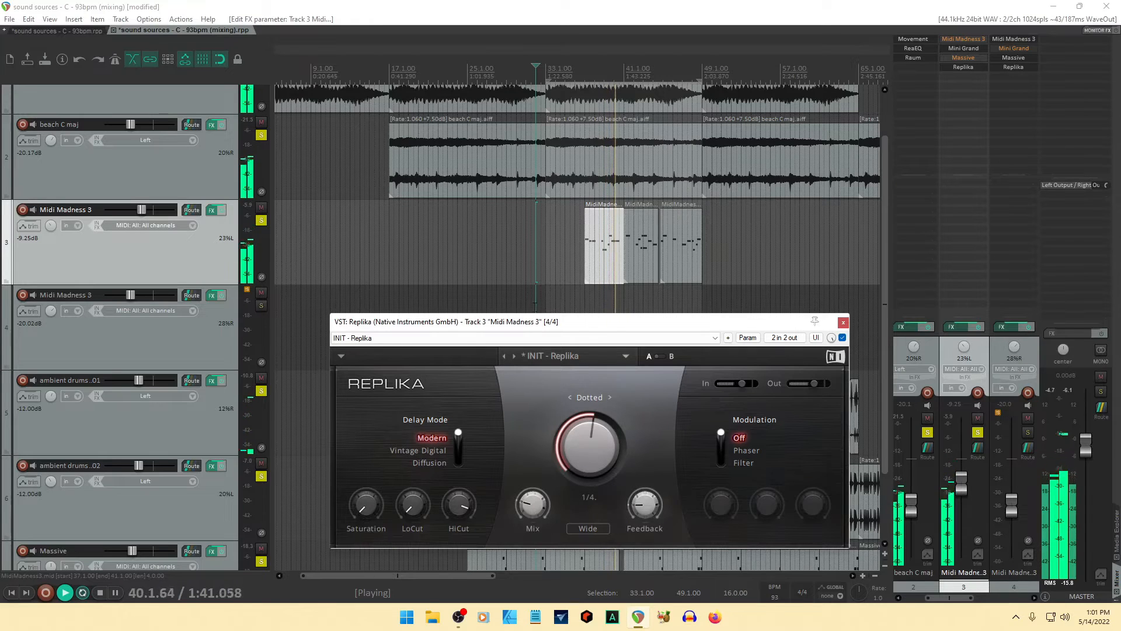
{"action": "left_click", "coordinate": [604, 10]}
{"action": "key", "text": "space"}
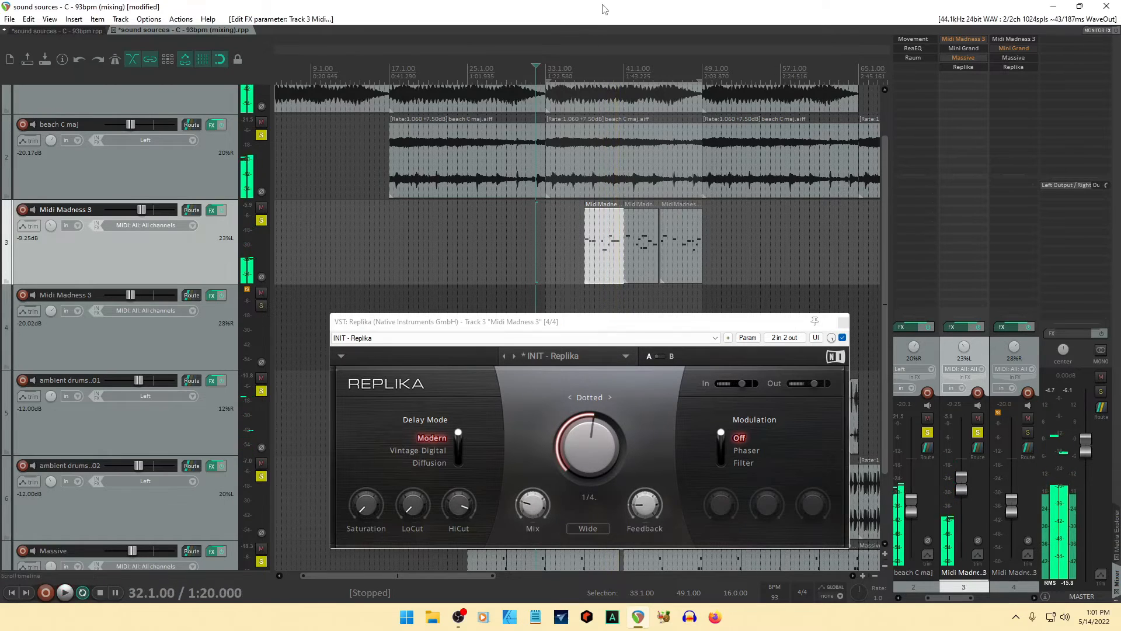
{"action": "left_click", "coordinate": [532, 512]}
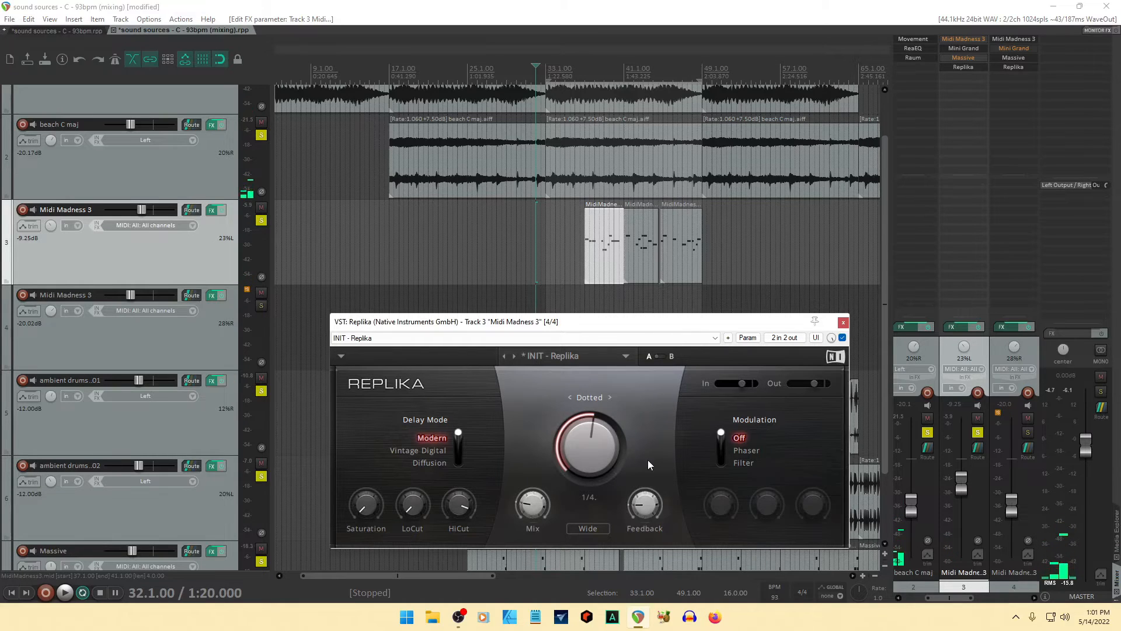
{"action": "left_click", "coordinate": [843, 322]}
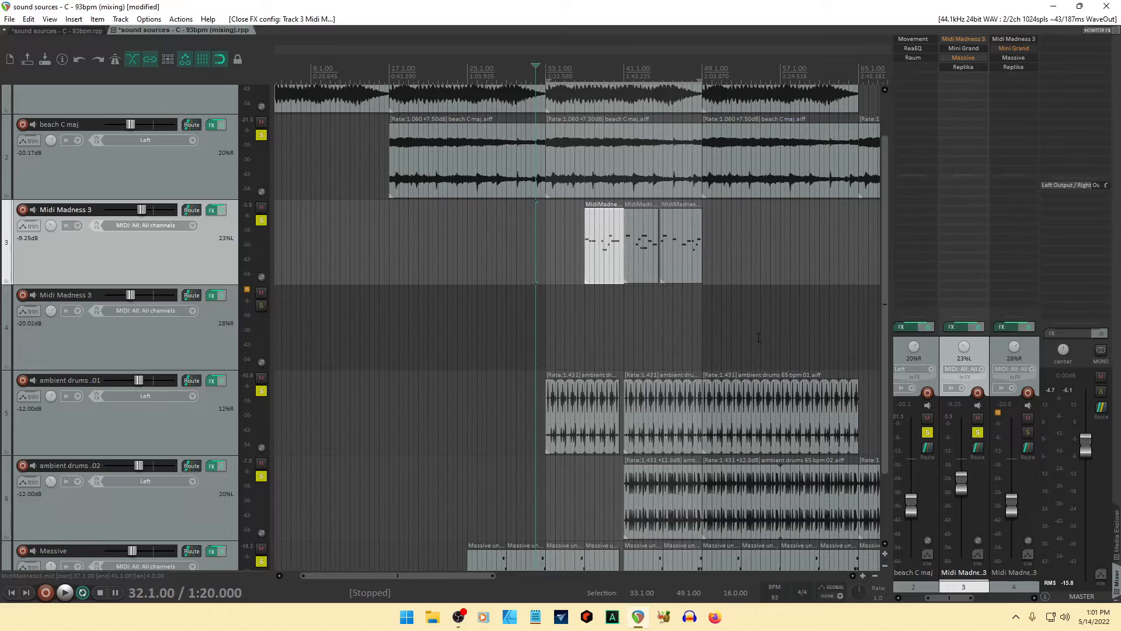
- Play from just before bar 37, trim the start of track 3's middle MIDI item to 42.1.00, and select track 4
{"action": "left_click", "coordinate": [578, 76]}
{"action": "key", "text": "space"}
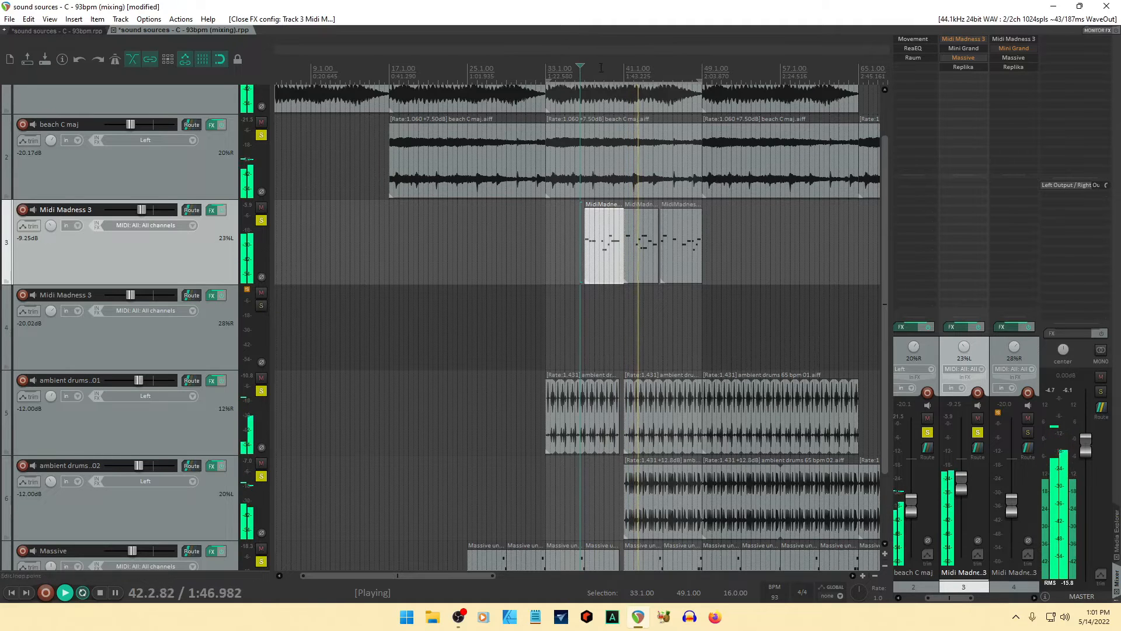
{"action": "scroll", "coordinate": [689, 323], "scroll_direction": "up", "scroll_amount": 4}
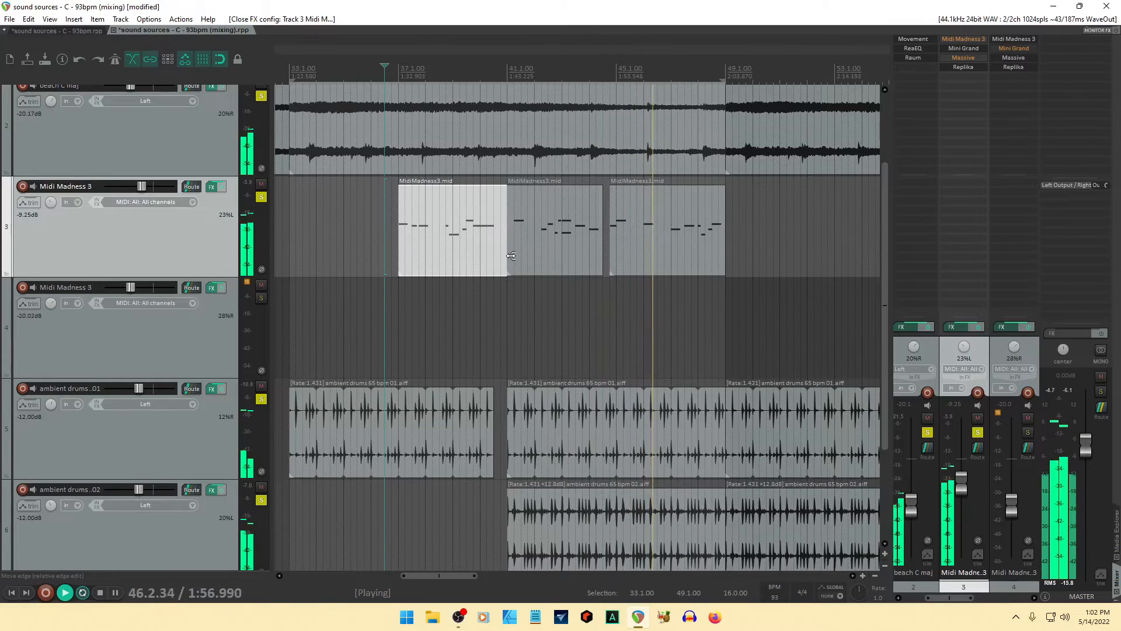
{"action": "left_click_drag", "start_coordinate": [511, 255], "coordinate": [538, 256]}
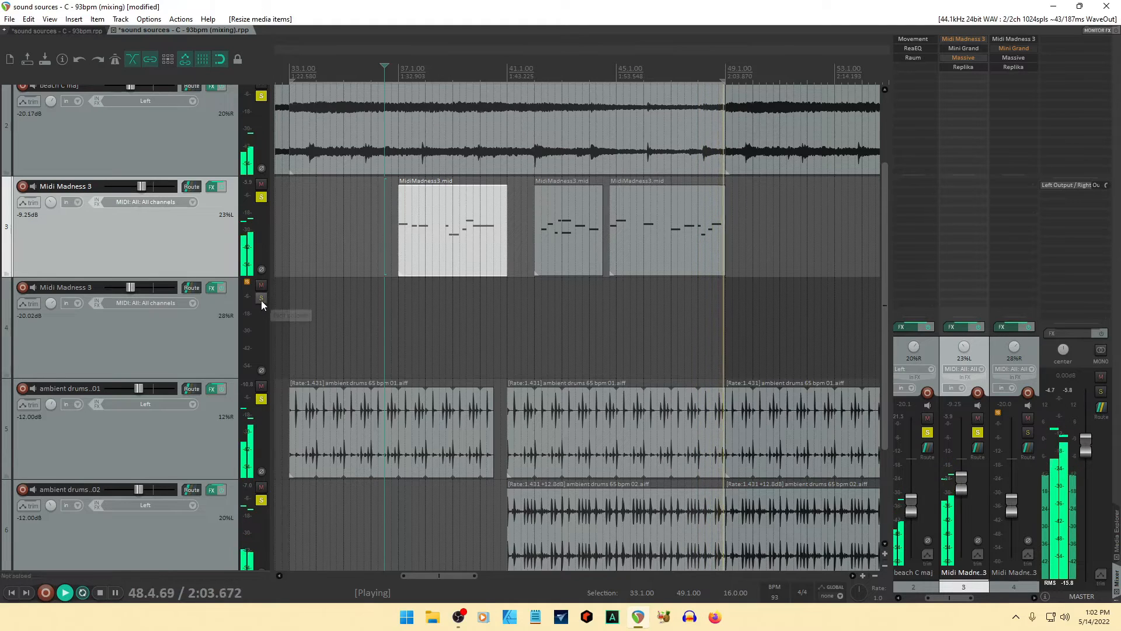
{"action": "left_click", "coordinate": [169, 355]}
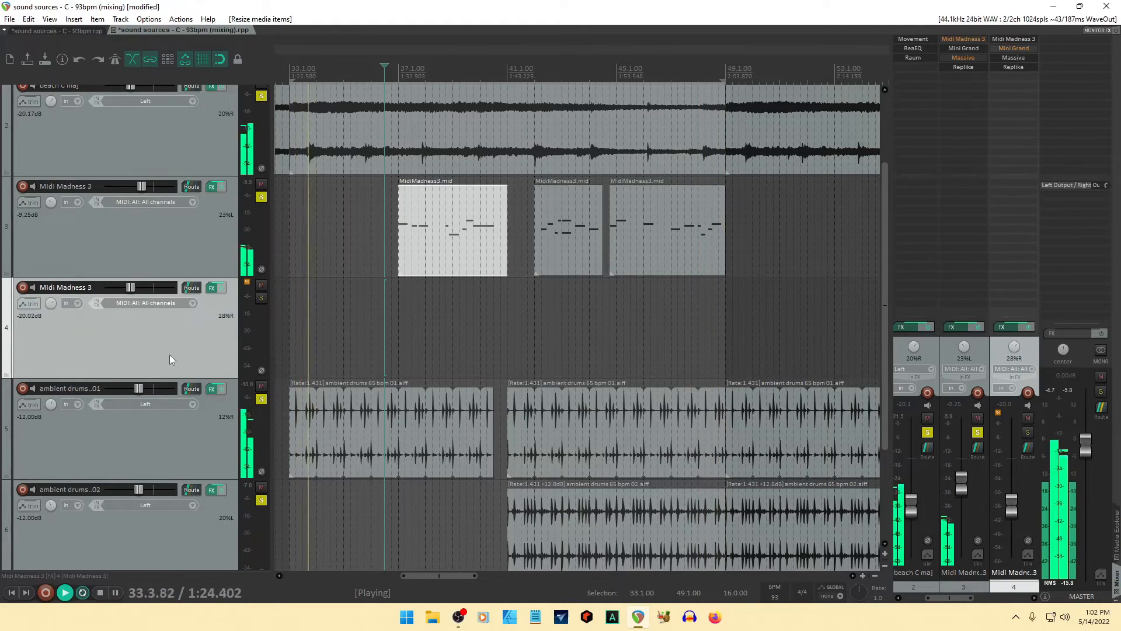
- Stop playback, copy track 3's first MIDI item to start at 21.1.00, and compare both items' positions with the edit cursor
{"action": "key", "text": "space"}
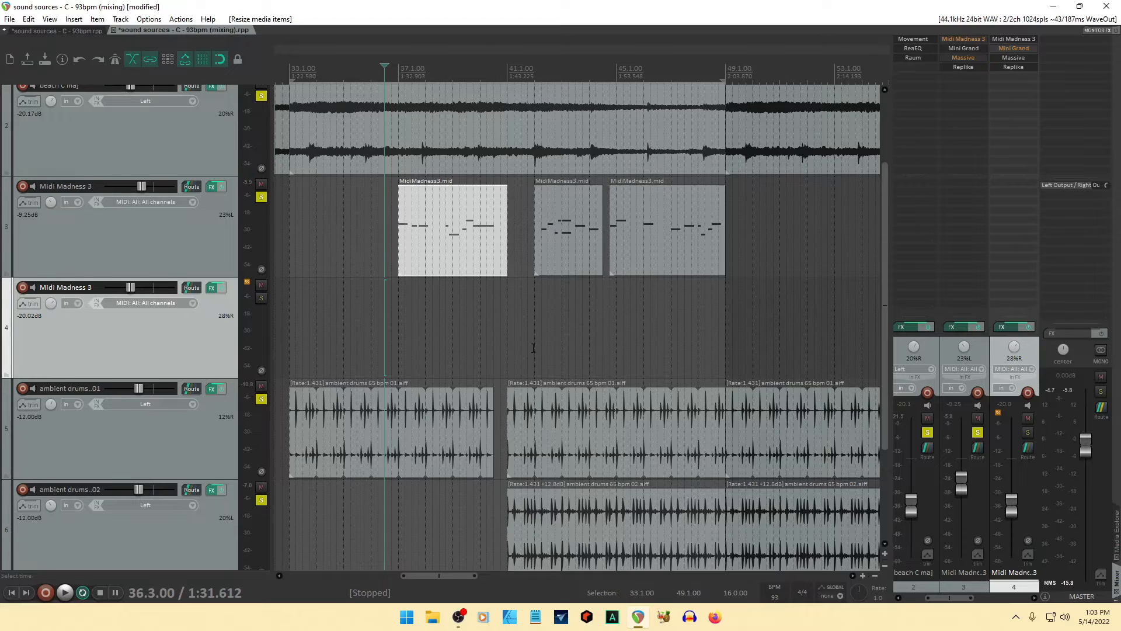
{"action": "scroll", "coordinate": [533, 348], "scroll_direction": "down", "scroll_amount": 3}
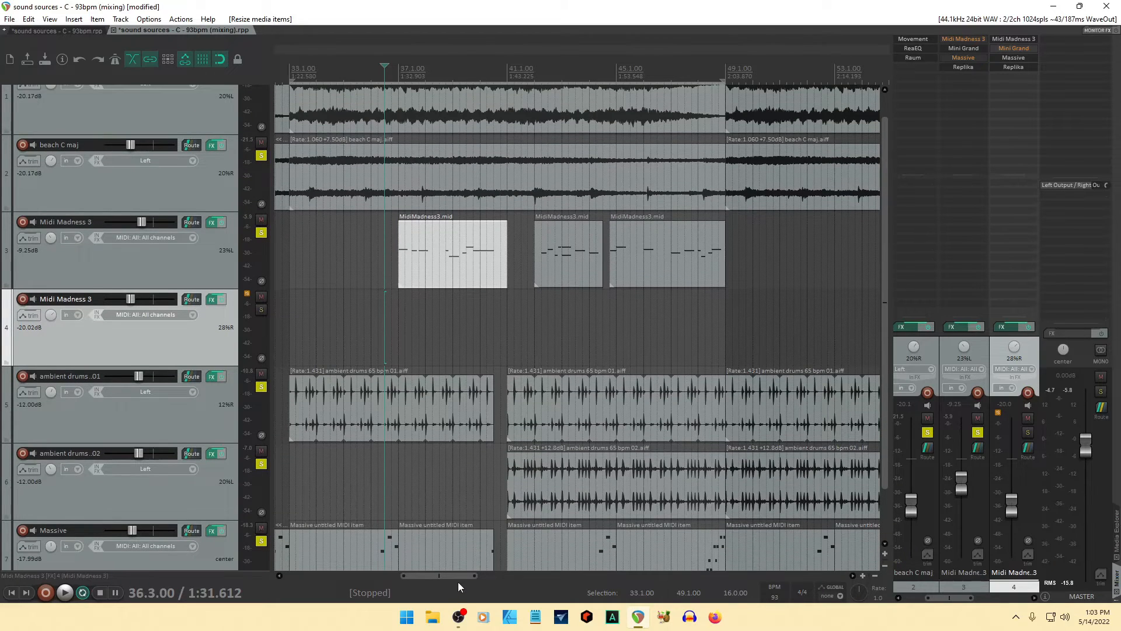
{"action": "left_click_drag", "start_coordinate": [454, 578], "coordinate": [437, 576]}
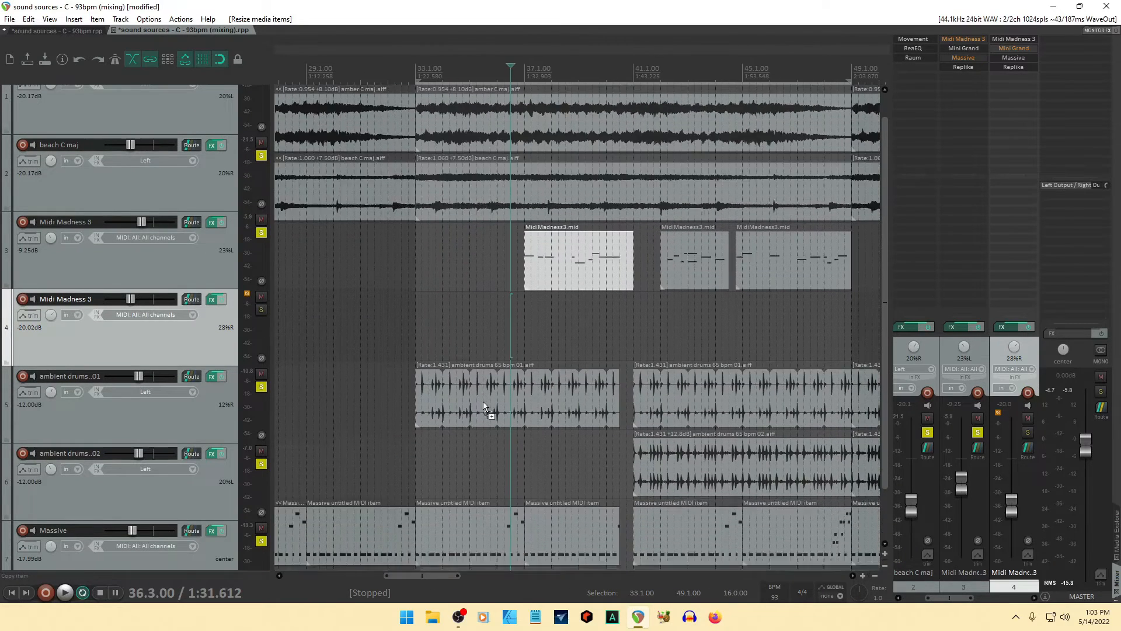
{"action": "scroll", "coordinate": [482, 401], "scroll_direction": "down", "scroll_amount": 2}
{"action": "scroll", "coordinate": [482, 401], "scroll_direction": "down", "scroll_amount": 3}
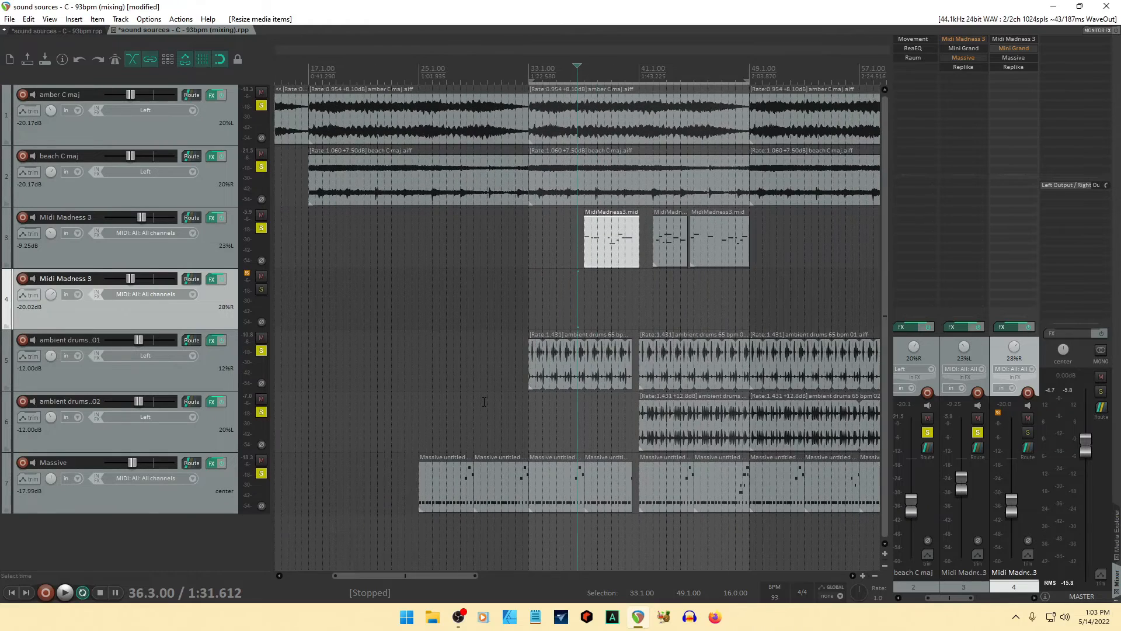
{"action": "left_click", "coordinate": [616, 262]}
{"action": "left_click_drag", "start_coordinate": [616, 262], "coordinate": [390, 267]}
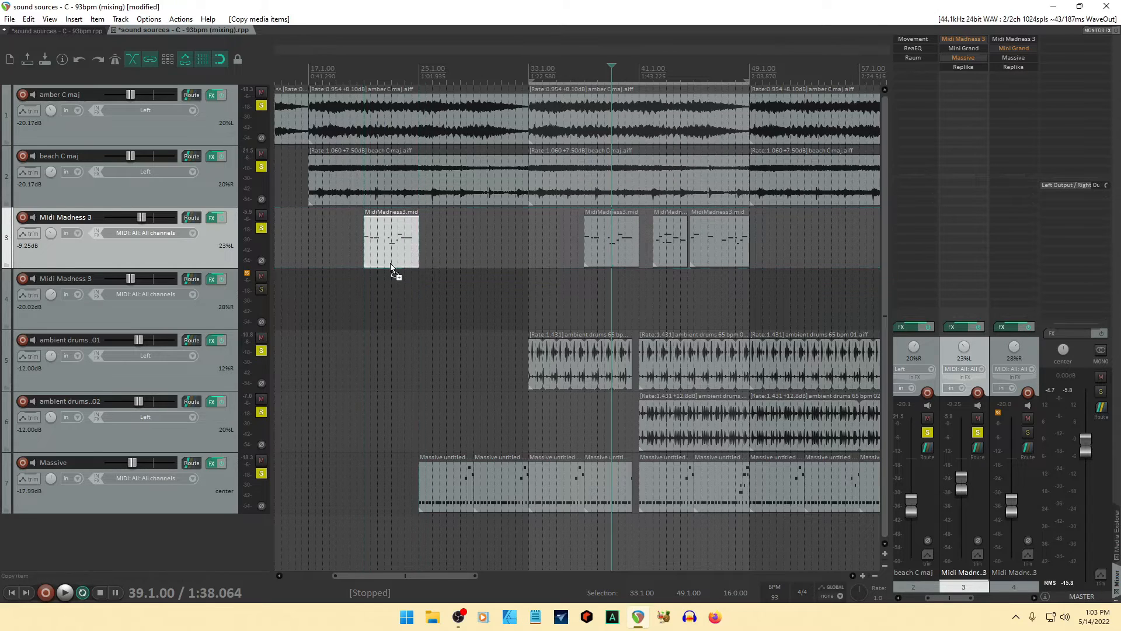
{"action": "left_click", "coordinate": [598, 80]}
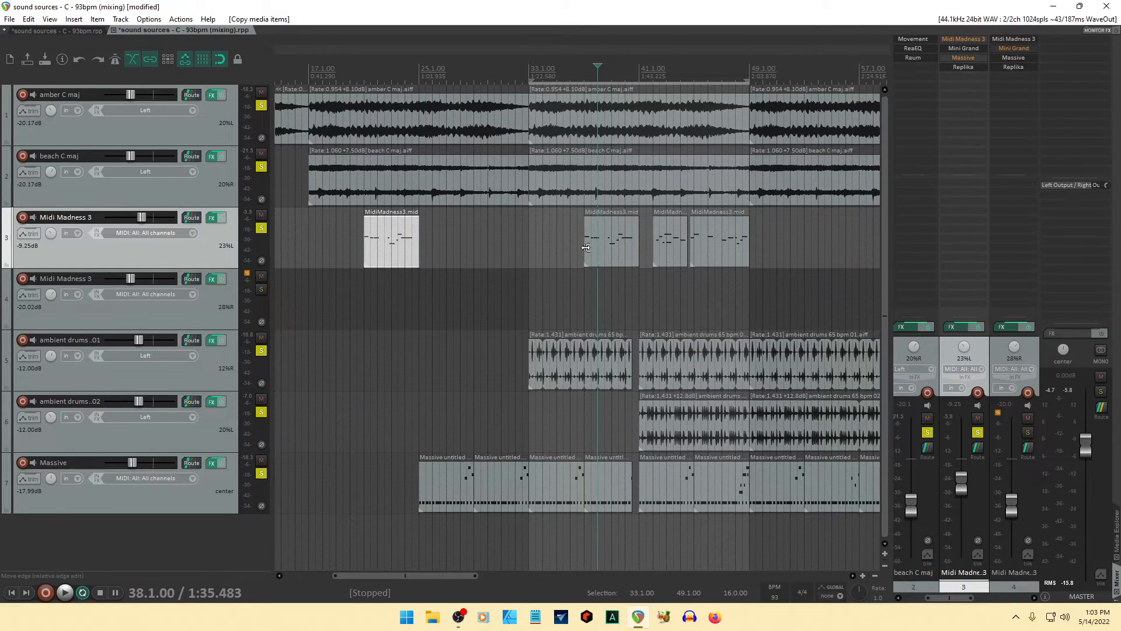
{"action": "left_click", "coordinate": [377, 80]}
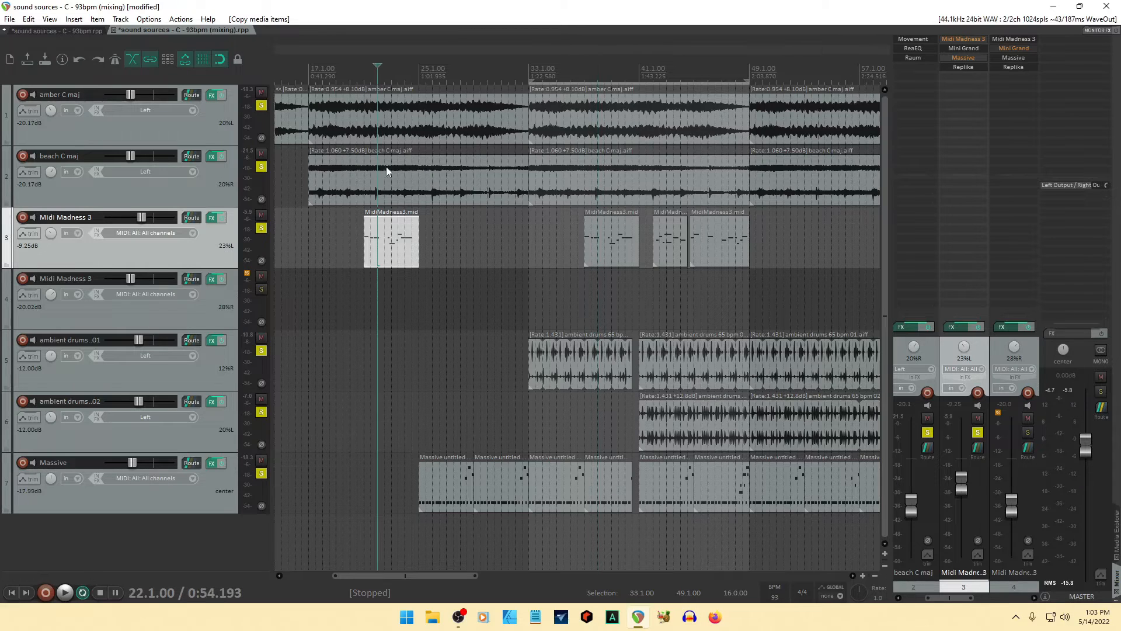
{"action": "left_click", "coordinate": [598, 81]}
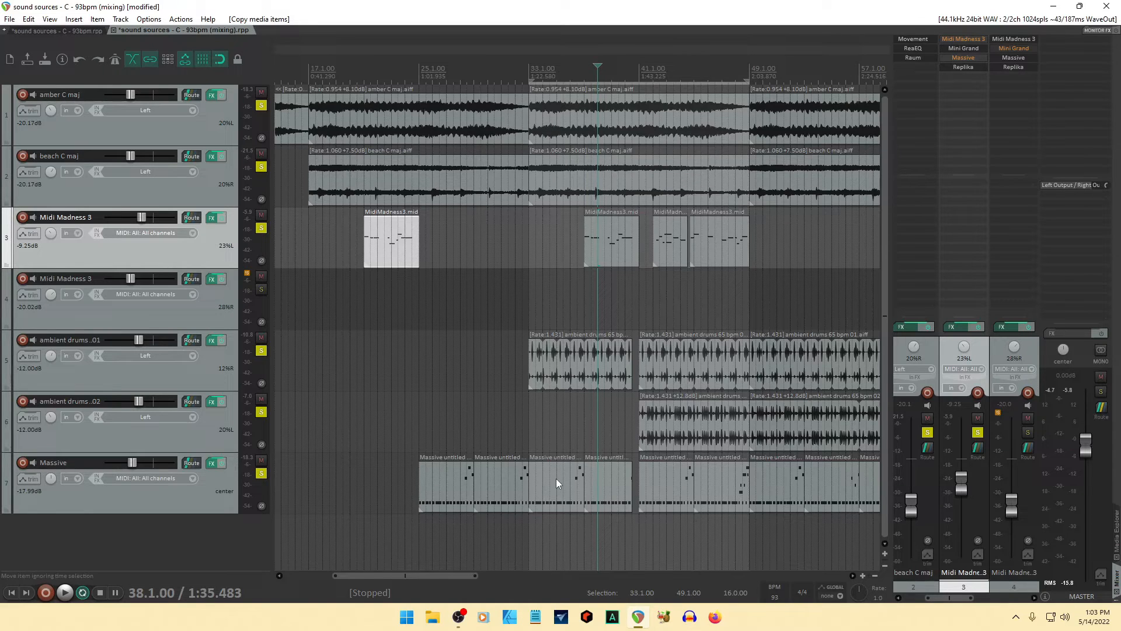
- Copy track 3's three-item pattern to start at 53.1.00 and place another copy of its middle item at about bar 74
{"action": "mouse_move", "coordinate": [429, 577]}
{"action": "left_mouse_down"}
{"action": "mouse_move", "coordinate": [400, 577]}
{"action": "mouse_move", "coordinate": [427, 574]}
{"action": "left_mouse_up"}
{"action": "scroll", "coordinate": [536, 494], "scroll_direction": "down", "scroll_amount": 1}
{"action": "scroll", "coordinate": [537, 493], "scroll_direction": "down", "scroll_amount": 2}
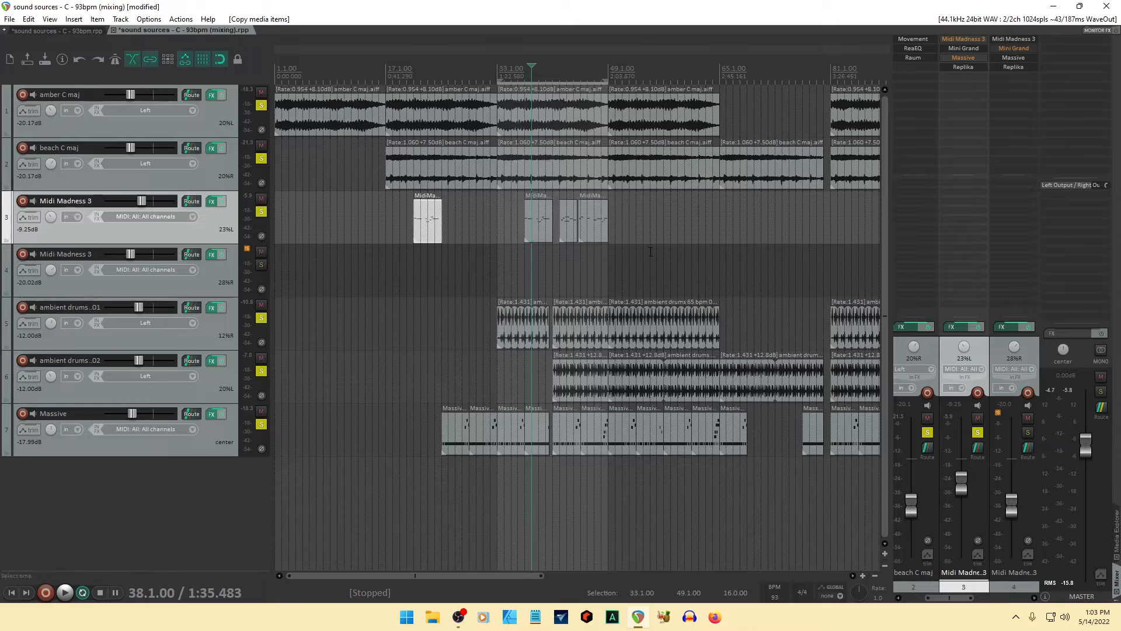
{"action": "left_click_drag", "start_coordinate": [526, 230], "coordinate": [768, 236]}
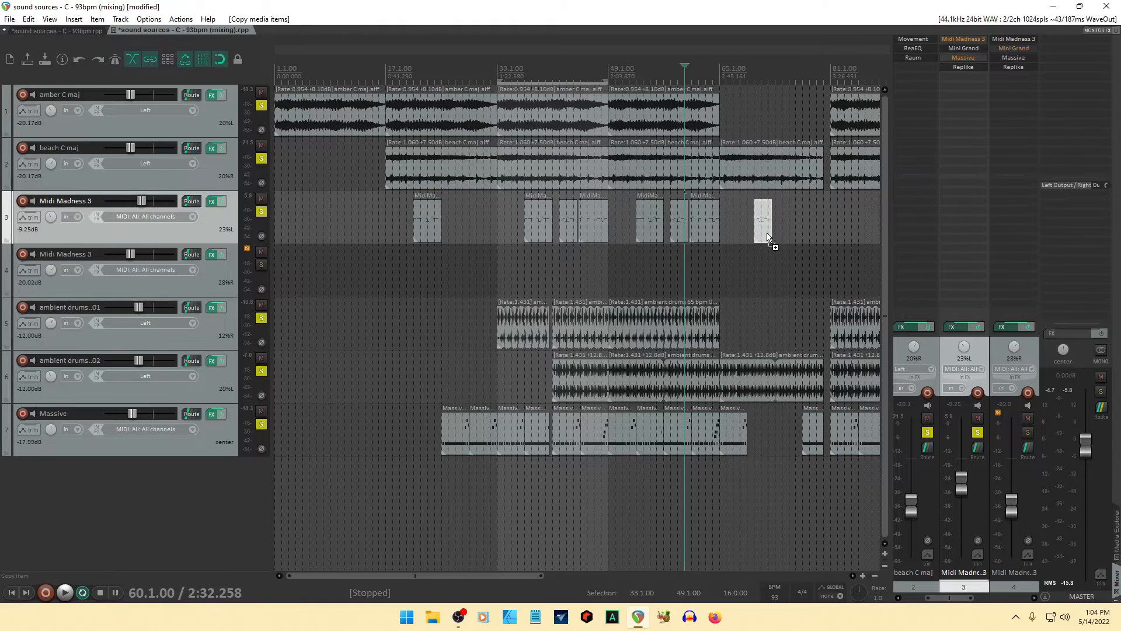
{"action": "scroll", "coordinate": [768, 236], "scroll_direction": "up", "scroll_amount": 1}
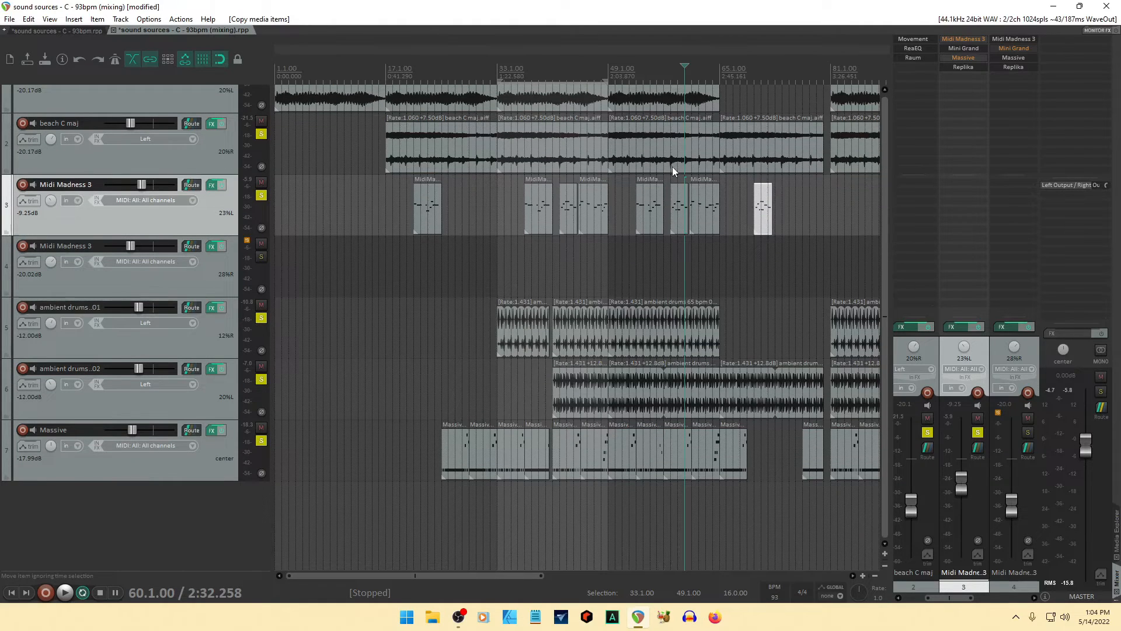
{"action": "left_click_drag", "start_coordinate": [768, 228], "coordinate": [796, 225]}
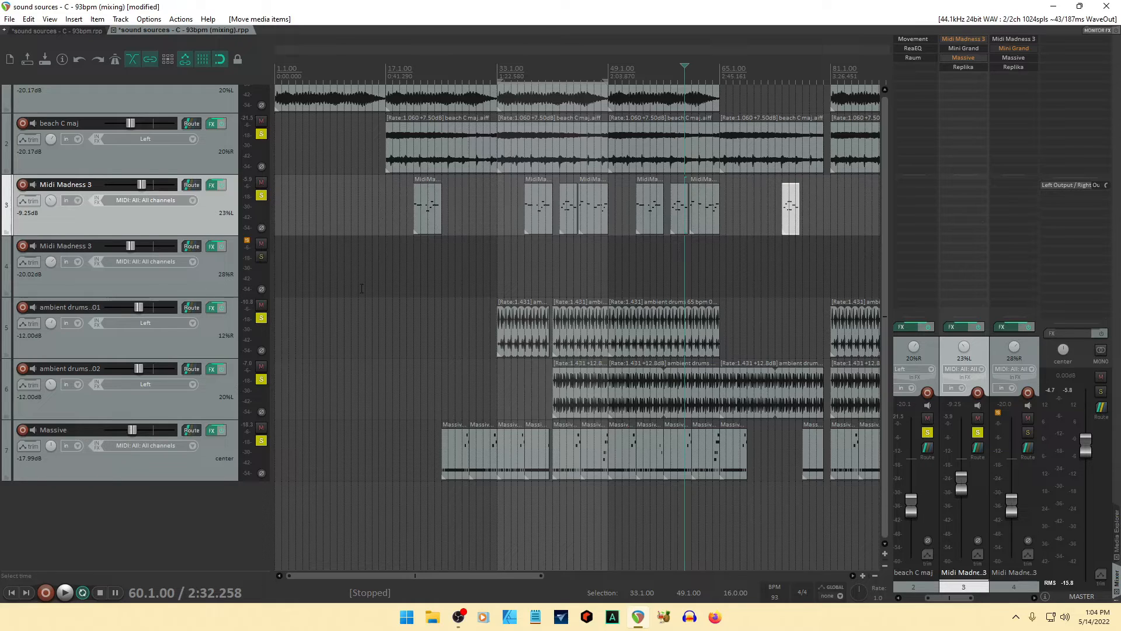
- Select track 4, unsolo track 3 and play the arrangement from 33.1.00
{"action": "left_click", "coordinate": [195, 284]}
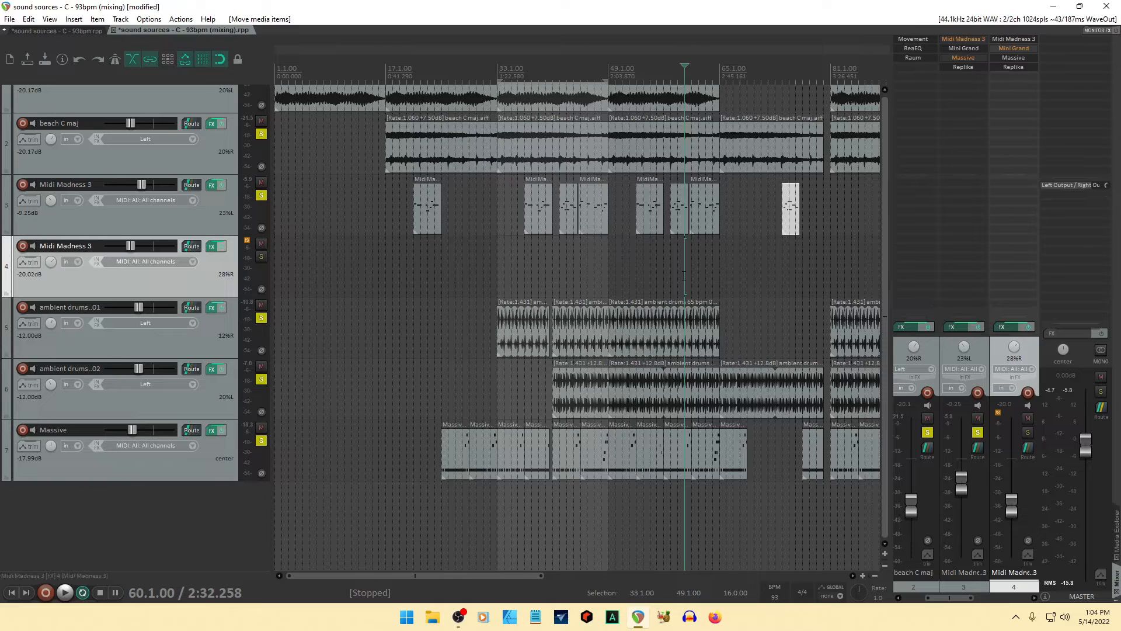
{"action": "scroll", "coordinate": [683, 275], "scroll_direction": "down", "scroll_amount": 1}
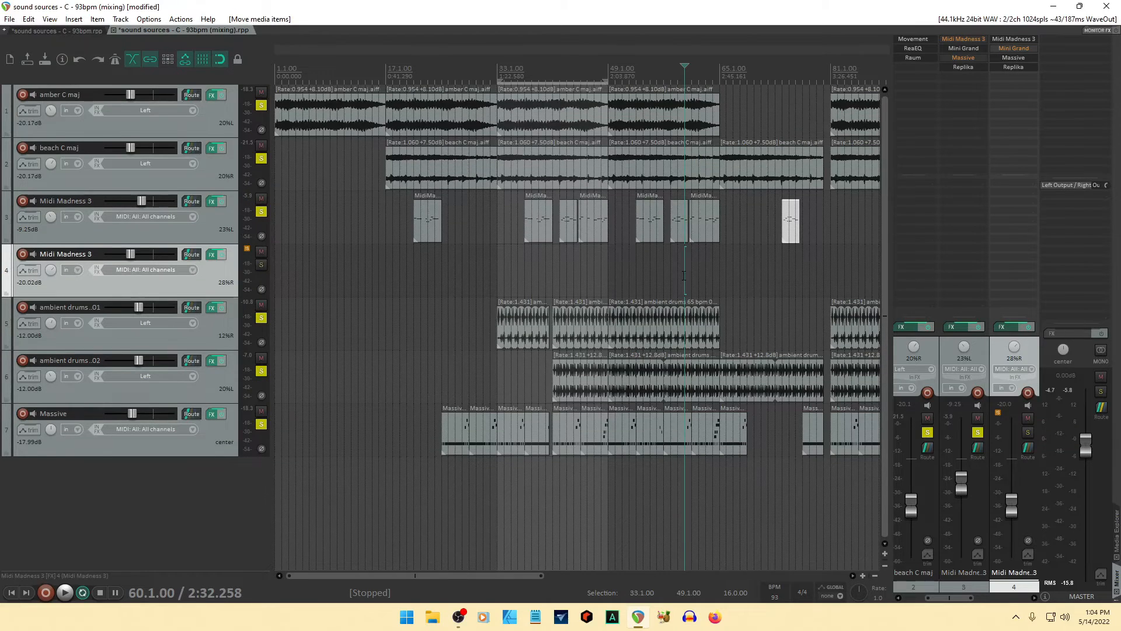
{"action": "scroll", "coordinate": [684, 276], "scroll_direction": "down", "scroll_amount": 1}
{"action": "left_click_drag", "start_coordinate": [496, 577], "coordinate": [510, 575]}
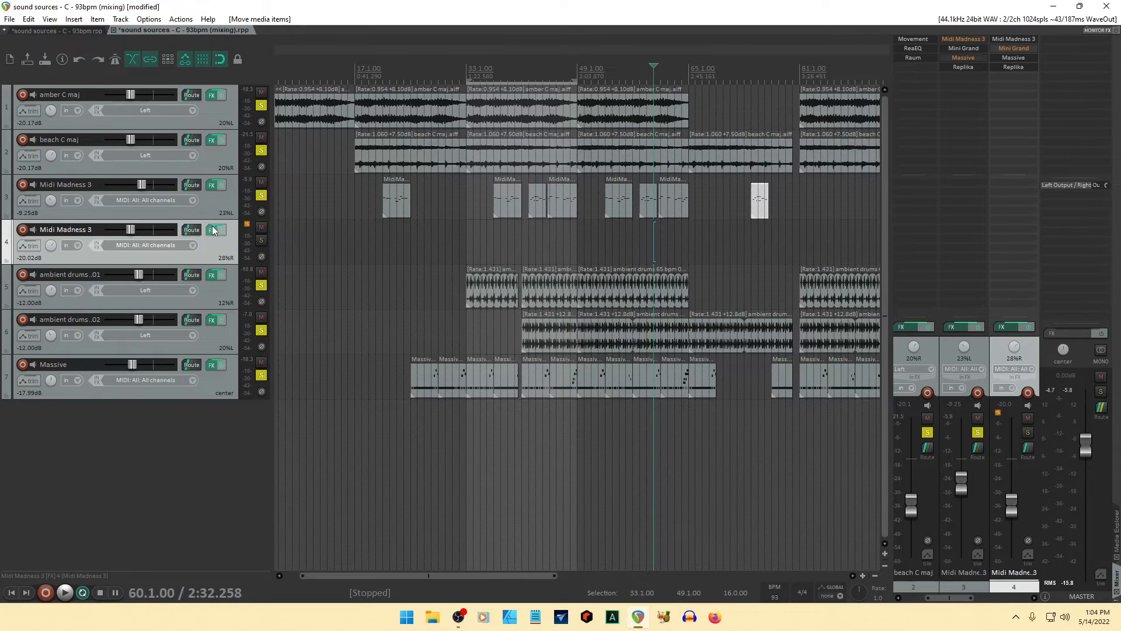
{"action": "left_click", "coordinate": [261, 195]}
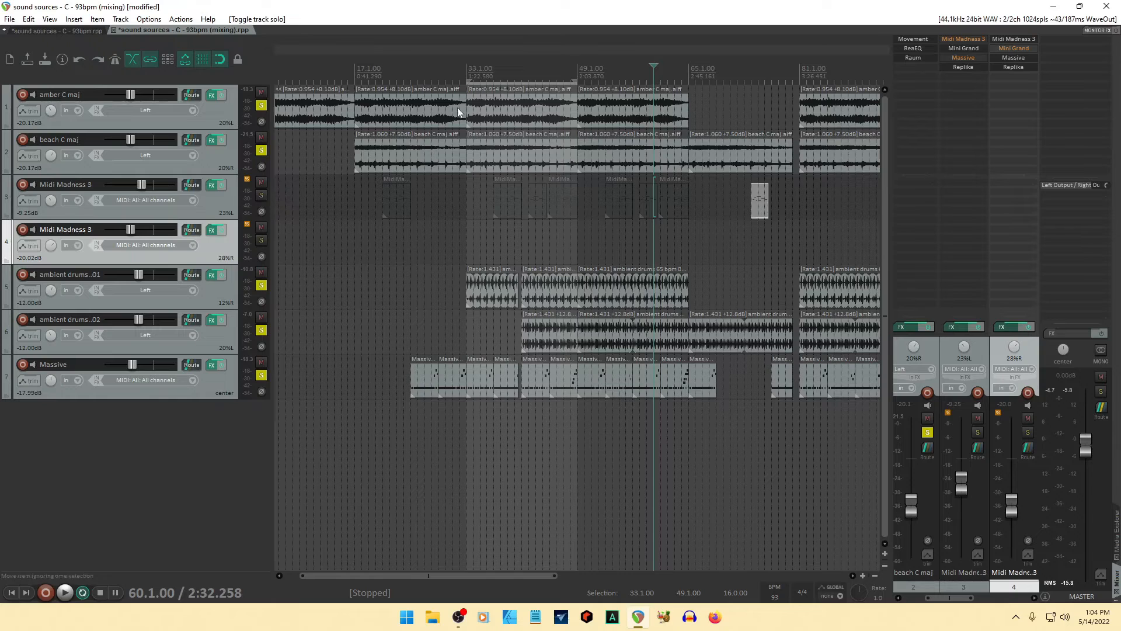
{"action": "left_click", "coordinate": [465, 74]}
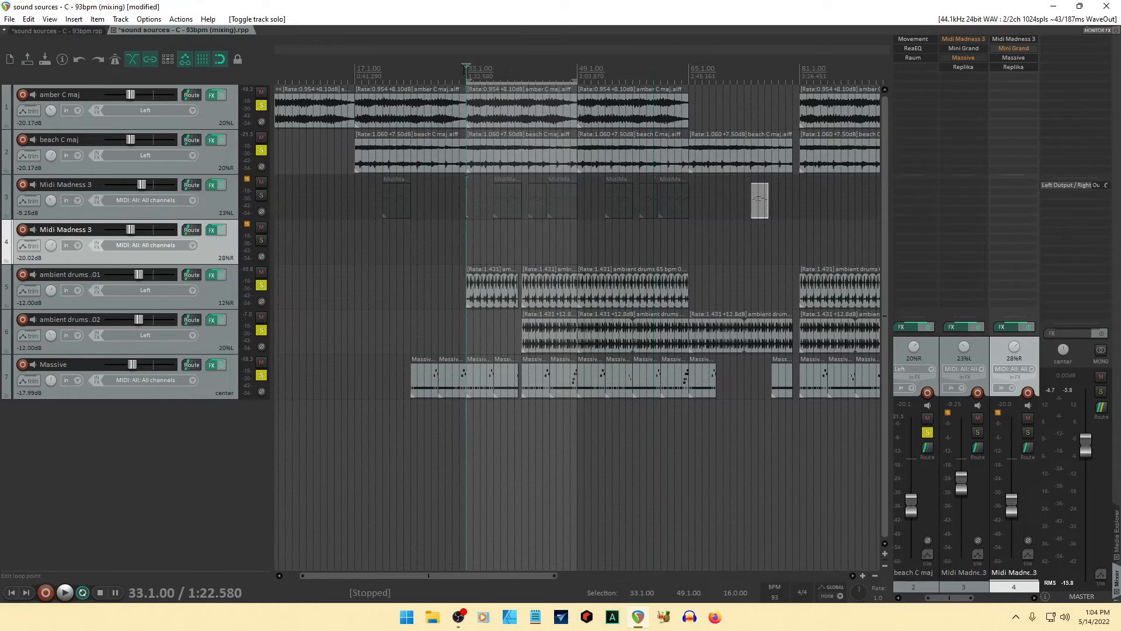
{"action": "key", "text": "space"}
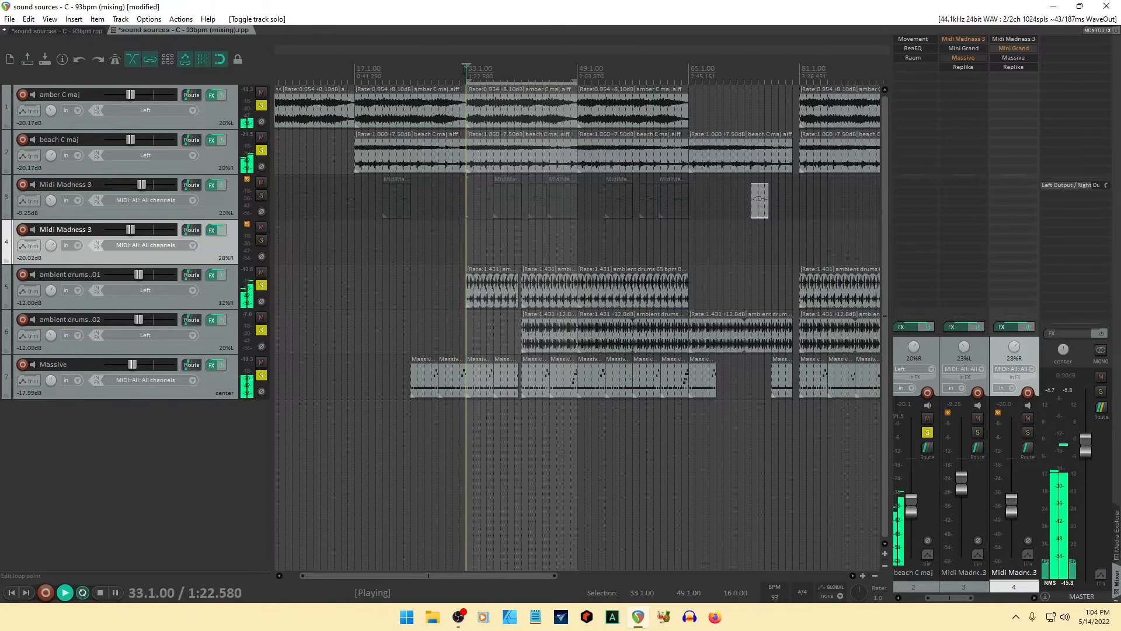
- Open track 4's FX chain, enable Mini Grand, and bypass Massive and Replika
{"action": "left_click", "coordinate": [214, 231]}
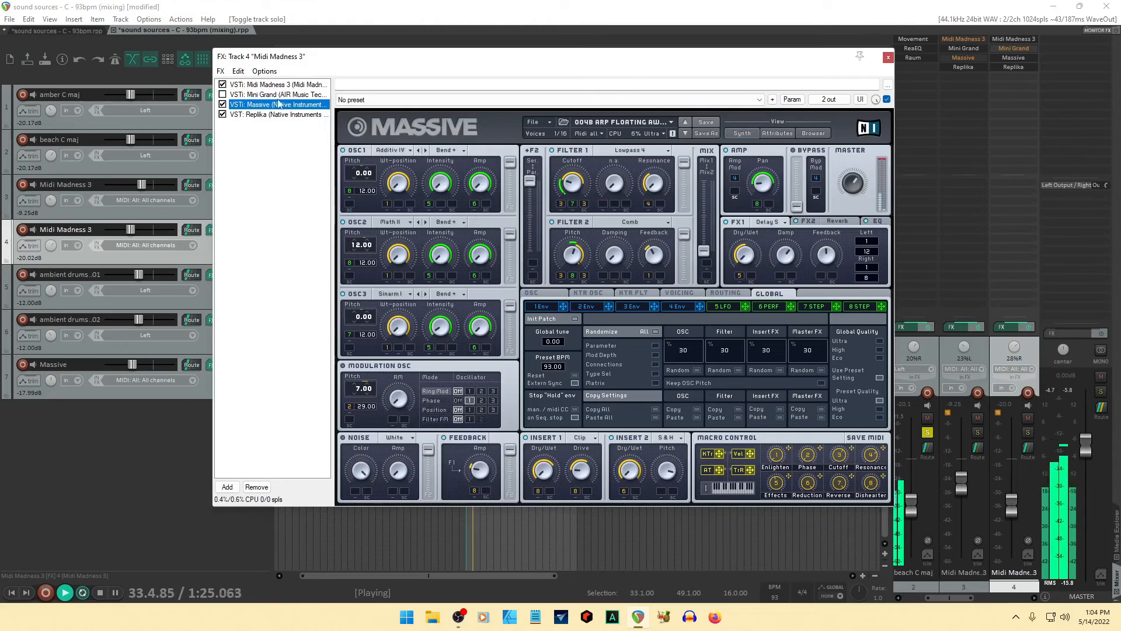
{"action": "left_click_drag", "start_coordinate": [368, 56], "coordinate": [438, 124]}
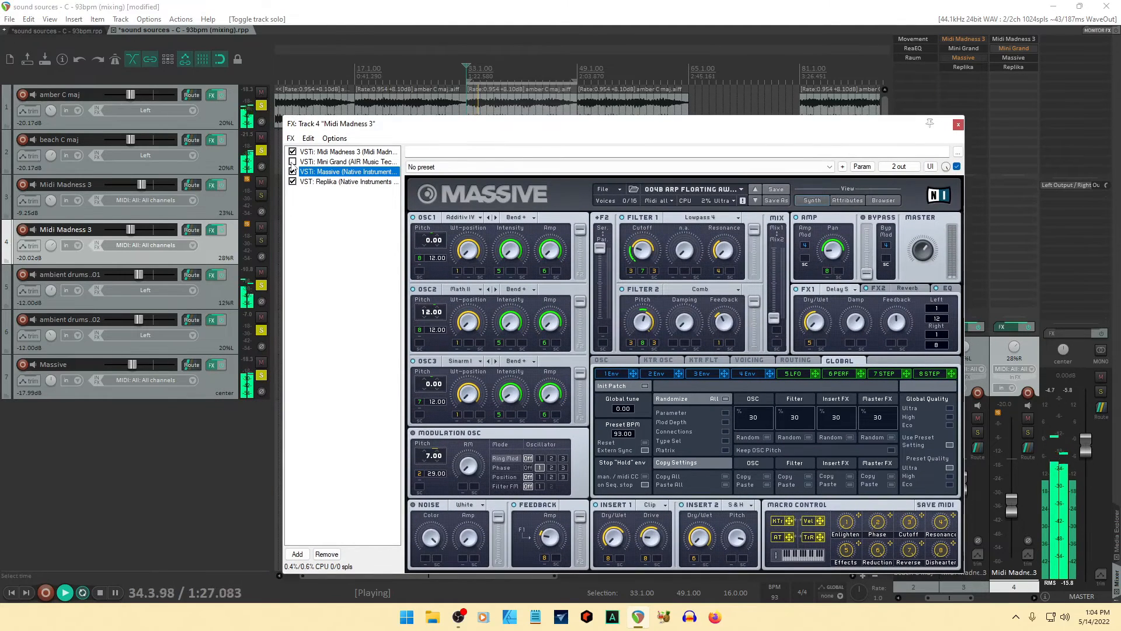
{"action": "left_click", "coordinate": [292, 162]}
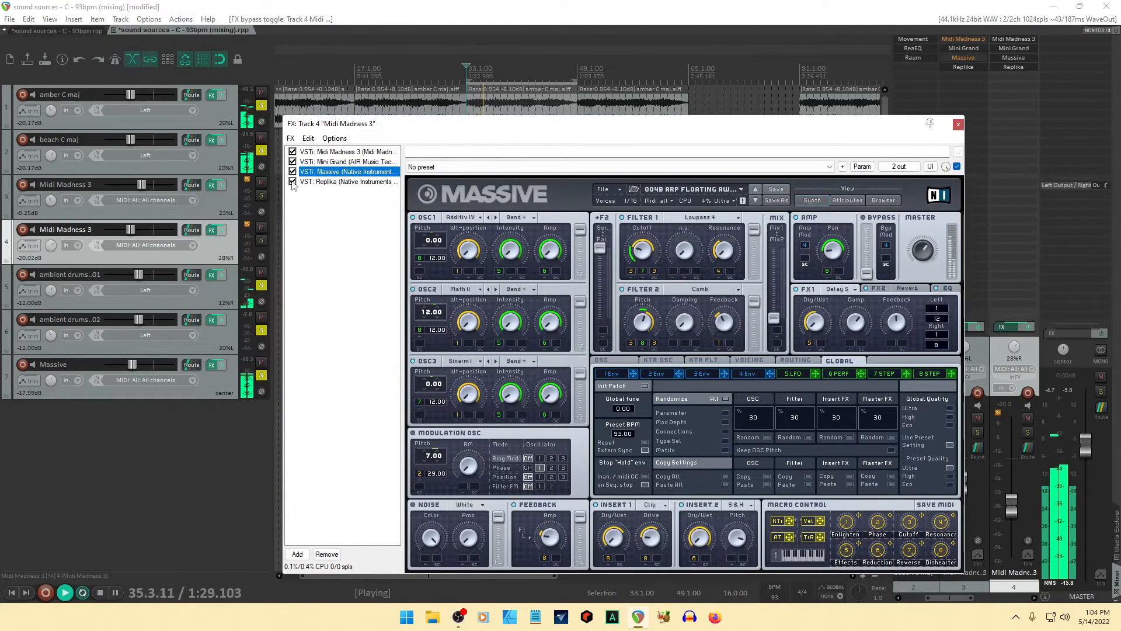
{"action": "left_click", "coordinate": [292, 182]}
{"action": "left_click", "coordinate": [293, 171]}
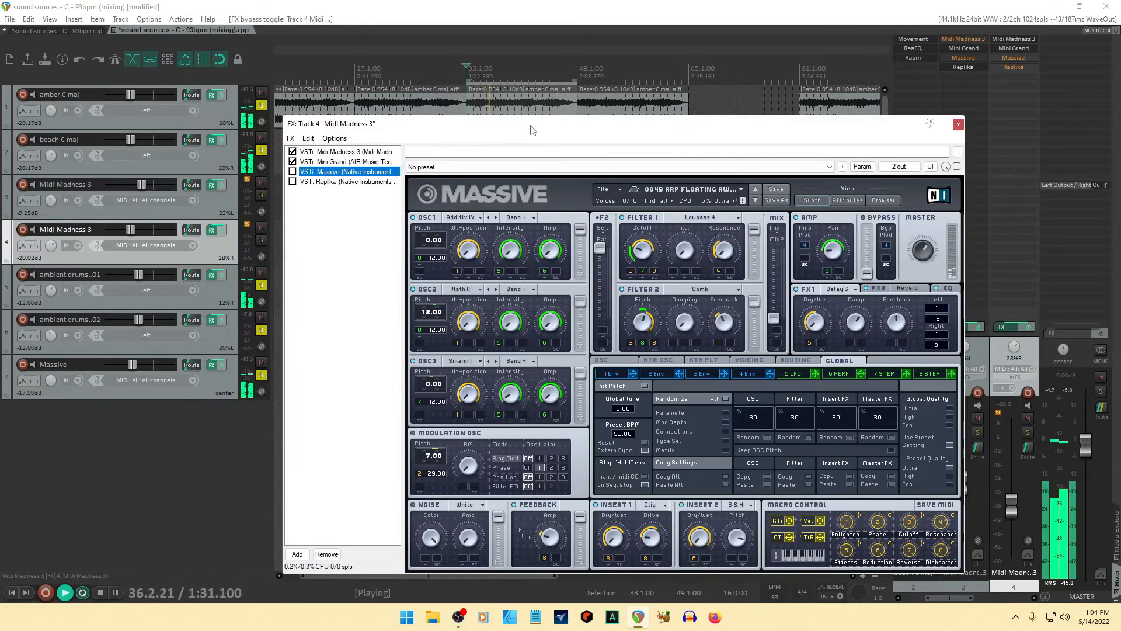
- Show track 4's Midi Madness 3, solo the track and store the current sequence as Clip 5
{"action": "left_click", "coordinate": [348, 151]}
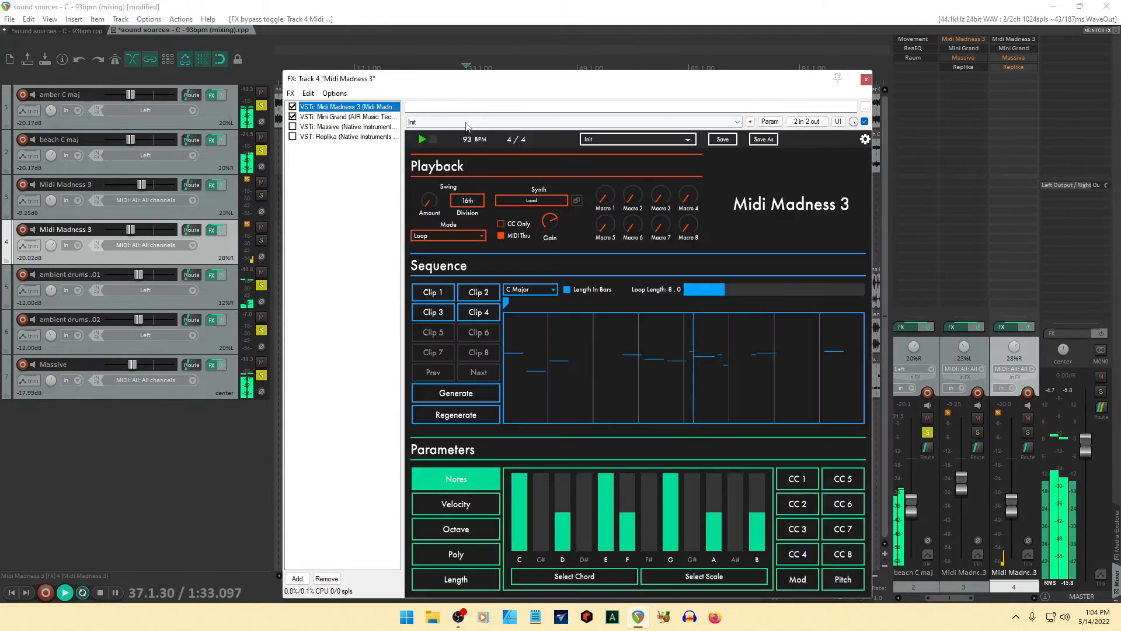
{"action": "left_click_drag", "start_coordinate": [508, 87], "coordinate": [589, 61]}
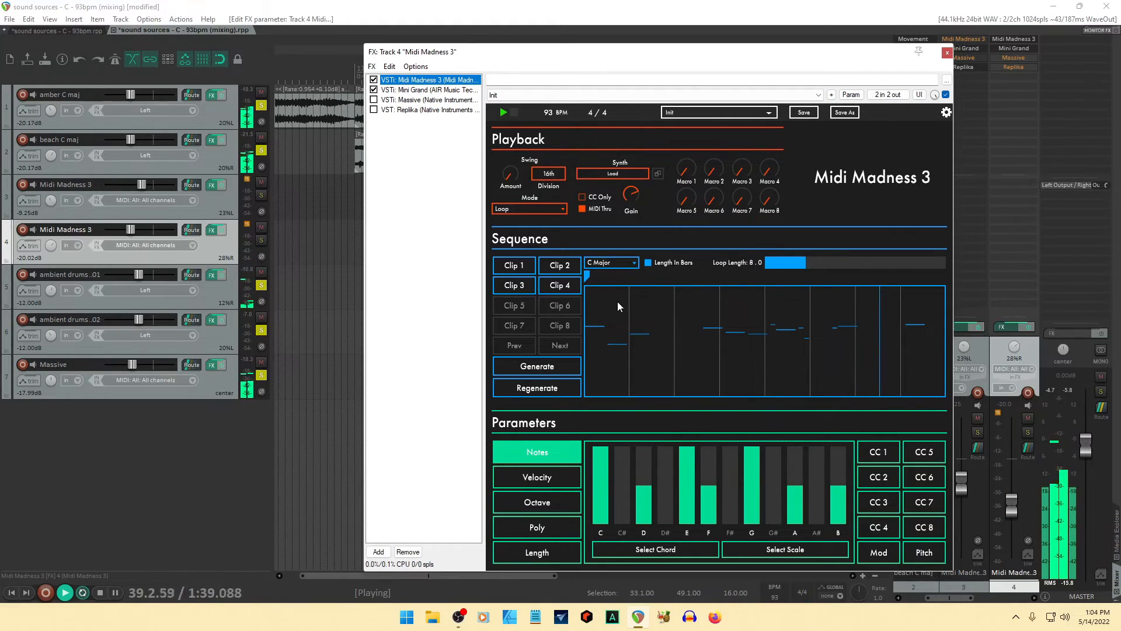
{"action": "left_click", "coordinate": [261, 239]}
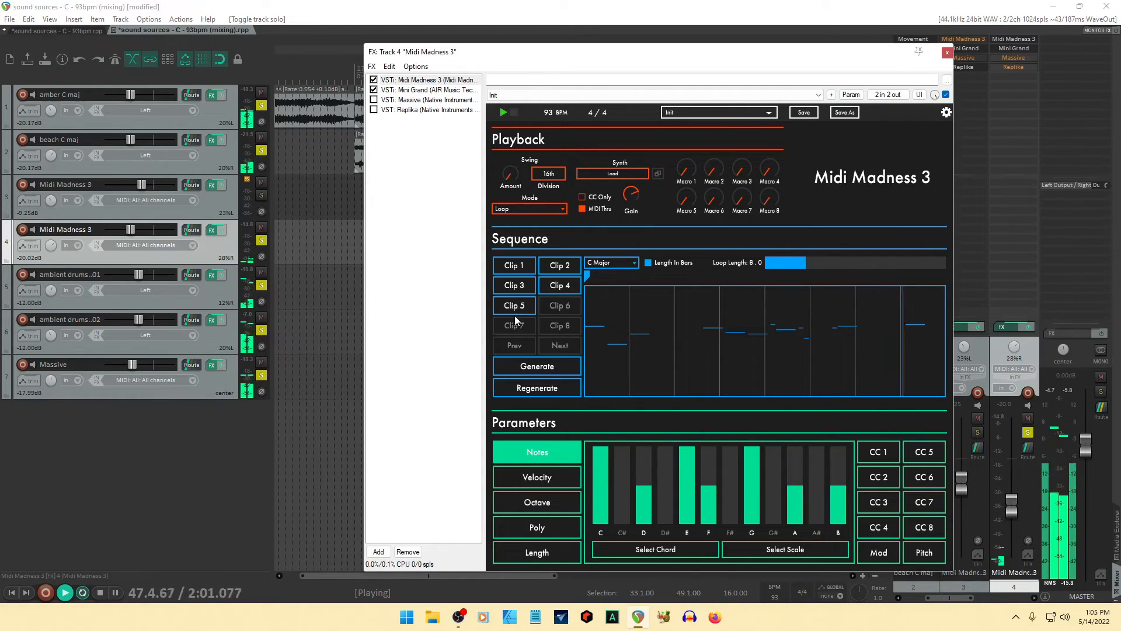
{"action": "left_click", "coordinate": [514, 306]}
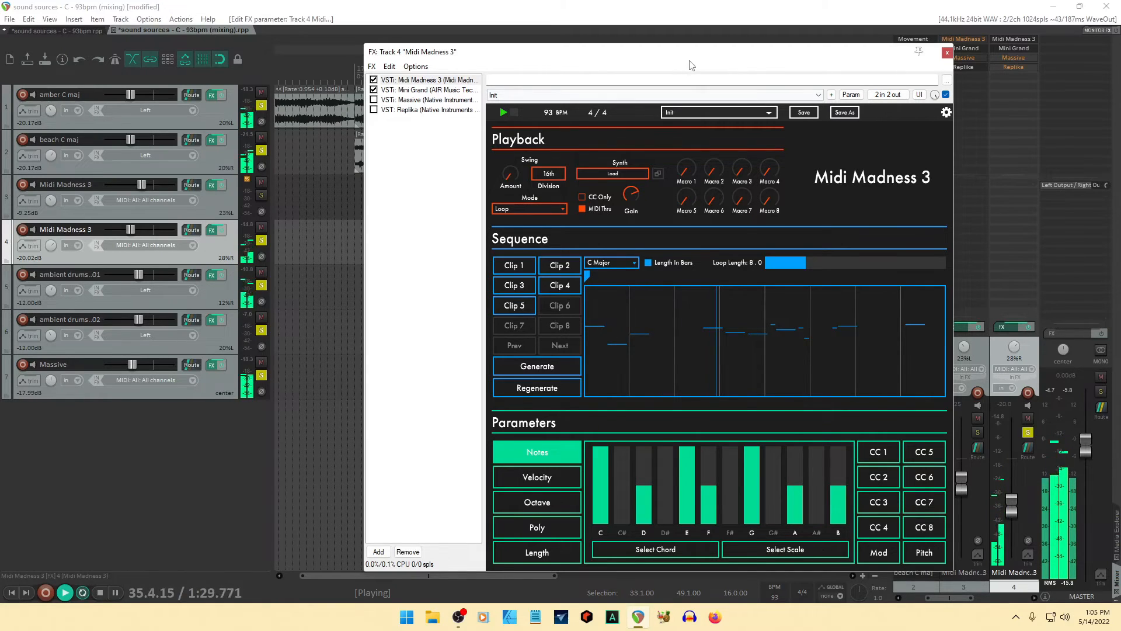
- Insert Clip 5 from Midi Madness 3 as a MIDI item on track 4 starting at 33.1.00
{"action": "left_click_drag", "start_coordinate": [682, 53], "coordinate": [880, 69]}
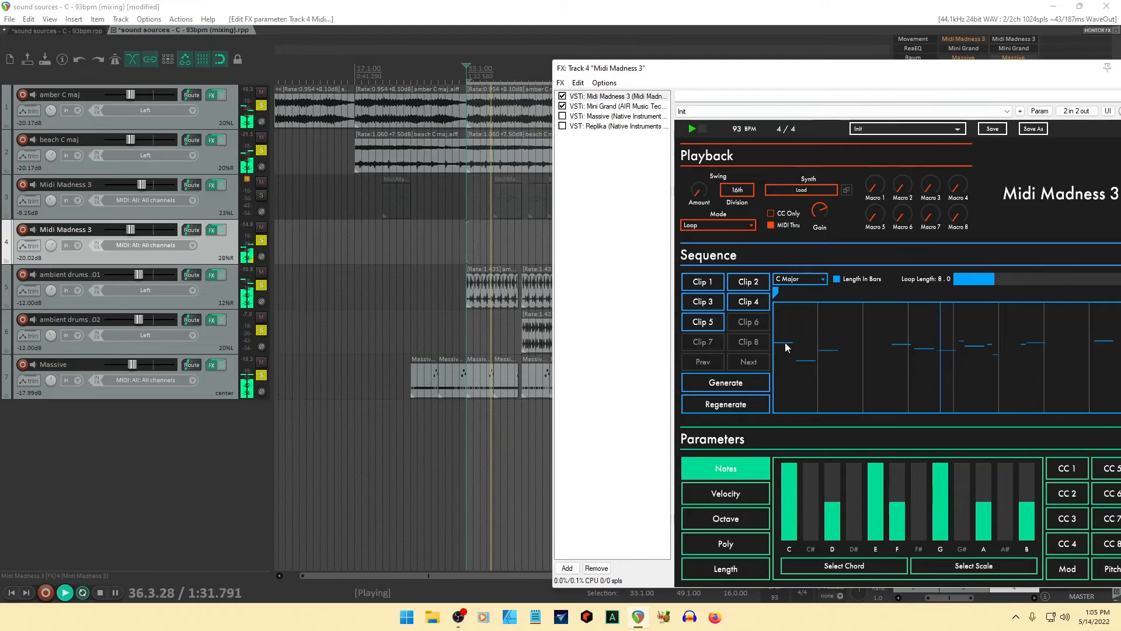
{"action": "left_click_drag", "start_coordinate": [765, 77], "coordinate": [821, 84]}
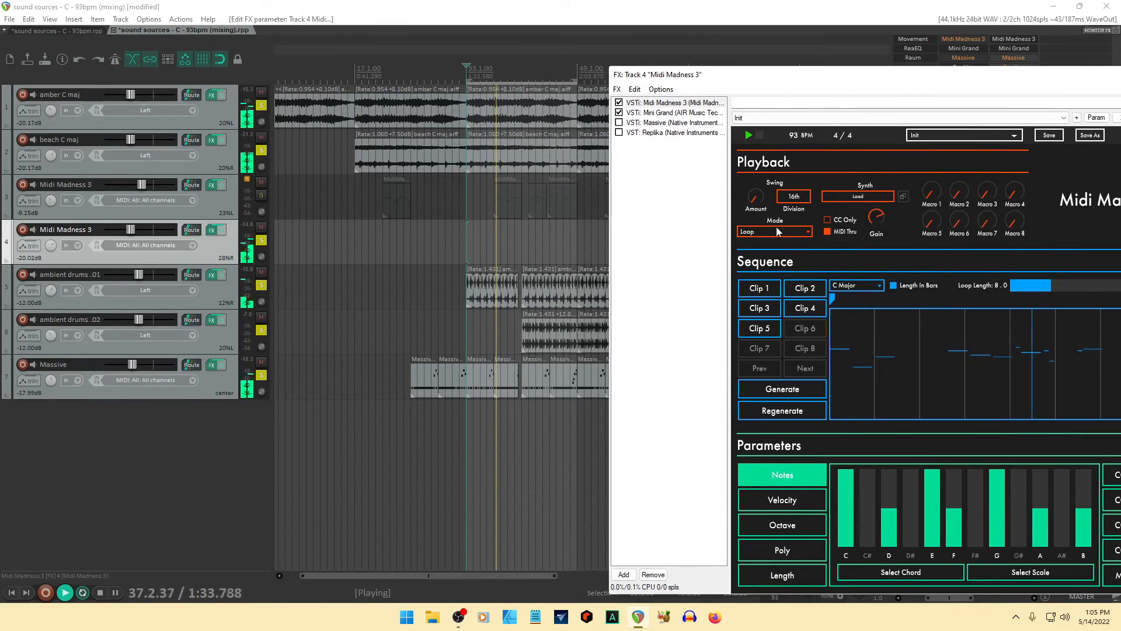
{"action": "left_click_drag", "start_coordinate": [543, 268], "coordinate": [505, 263]}
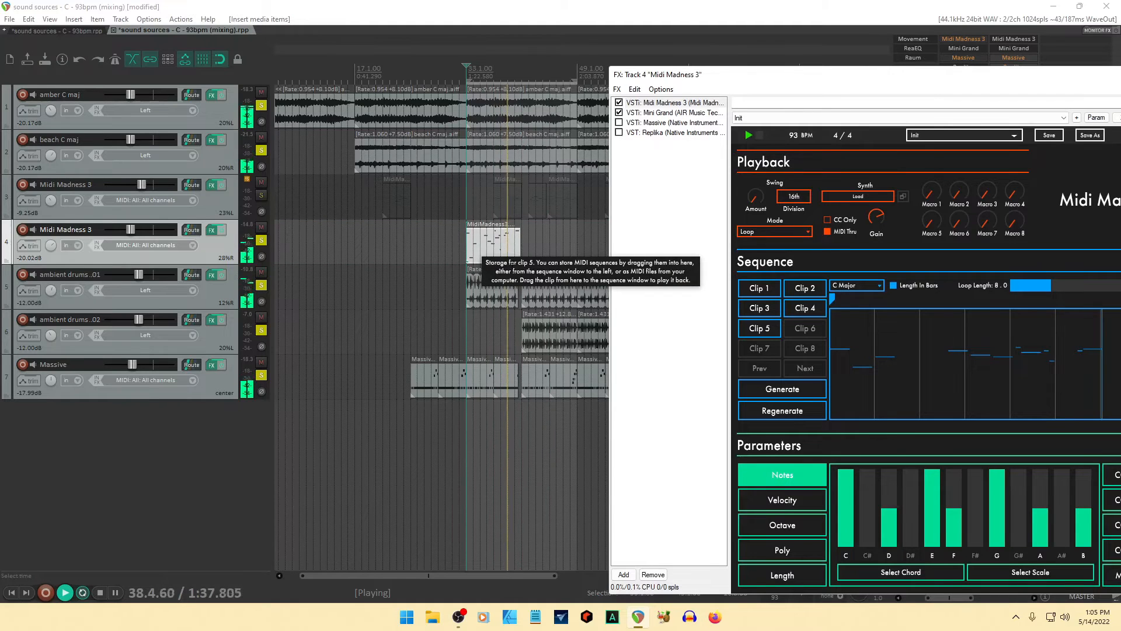
{"action": "left_click_drag", "start_coordinate": [868, 86], "coordinate": [910, 89]}
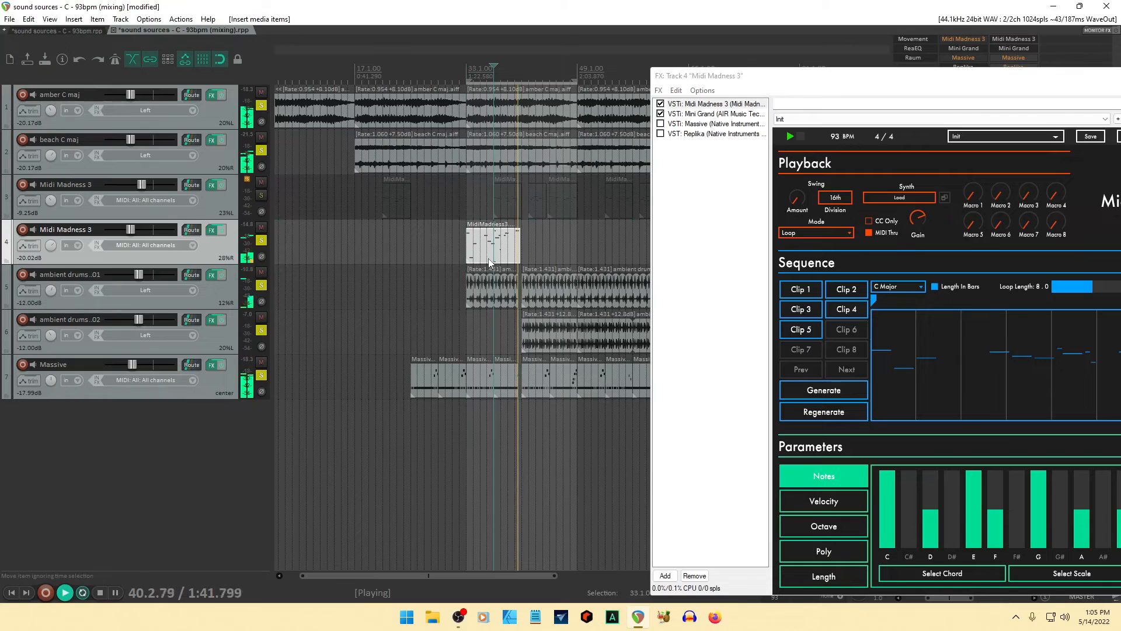
- Copy track 4's MIDI item to start at 49.1.00 and close the FX window
{"action": "left_click_drag", "start_coordinate": [488, 258], "coordinate": [603, 255]}
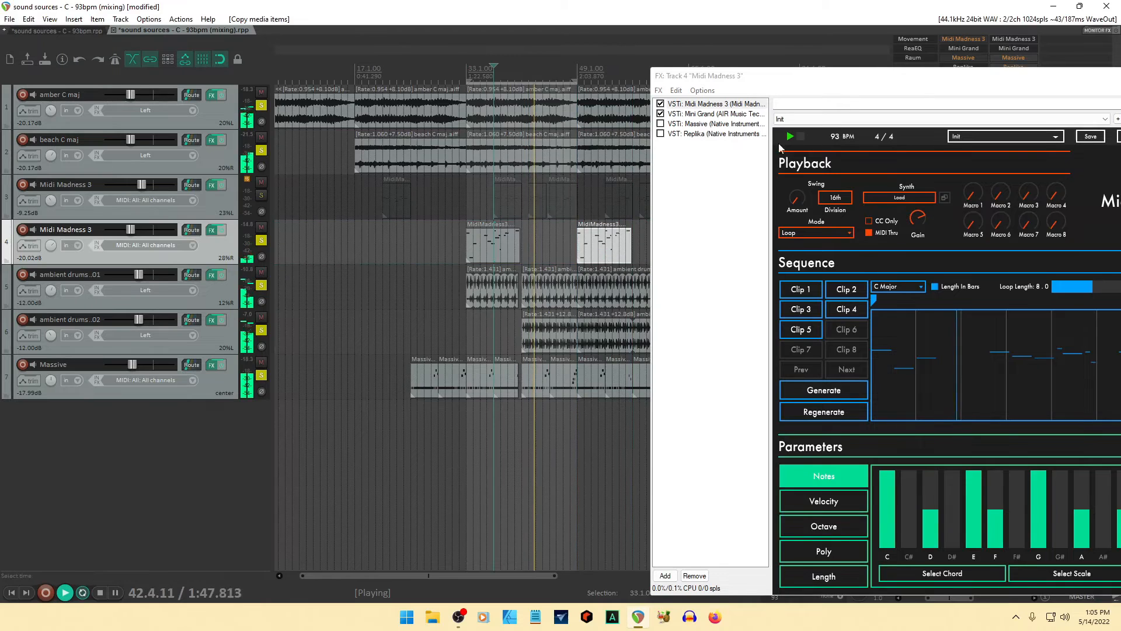
{"action": "left_click_drag", "start_coordinate": [877, 84], "coordinate": [489, 74]}
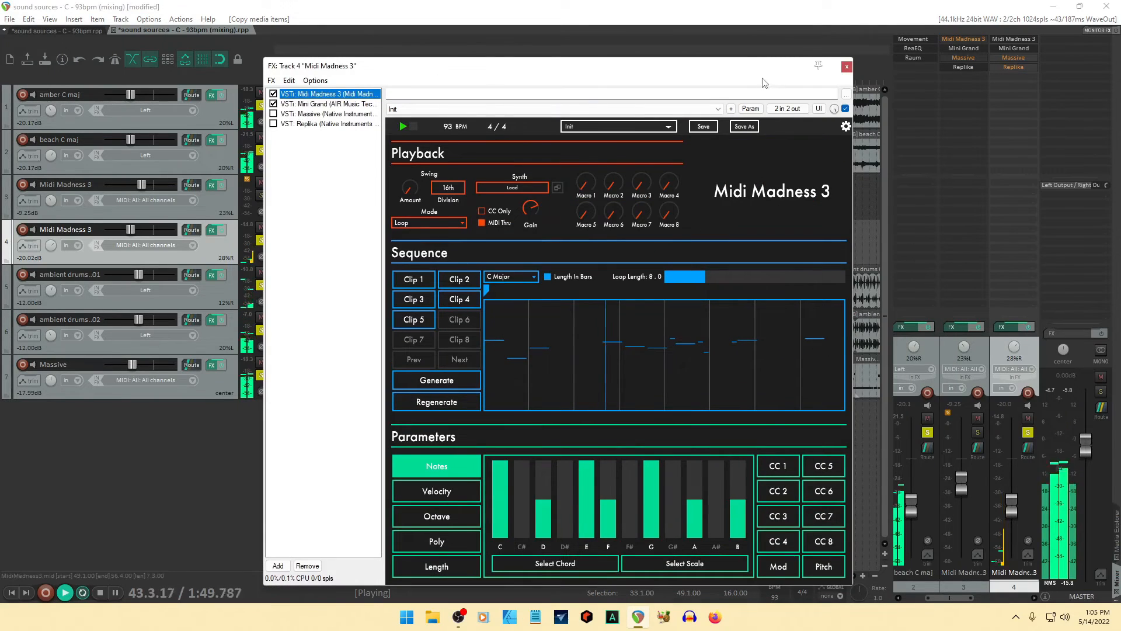
{"action": "left_click", "coordinate": [846, 66]}
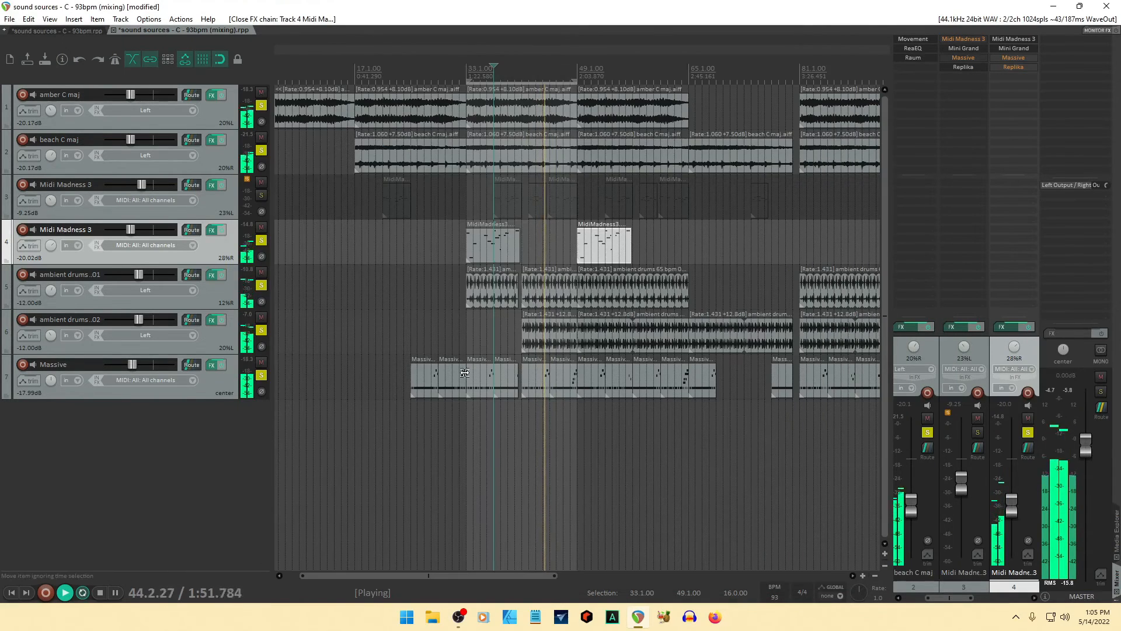
- Solo track 3 and re-enable the bypassed Replika effect on track 4
{"action": "left_click", "coordinate": [260, 195]}
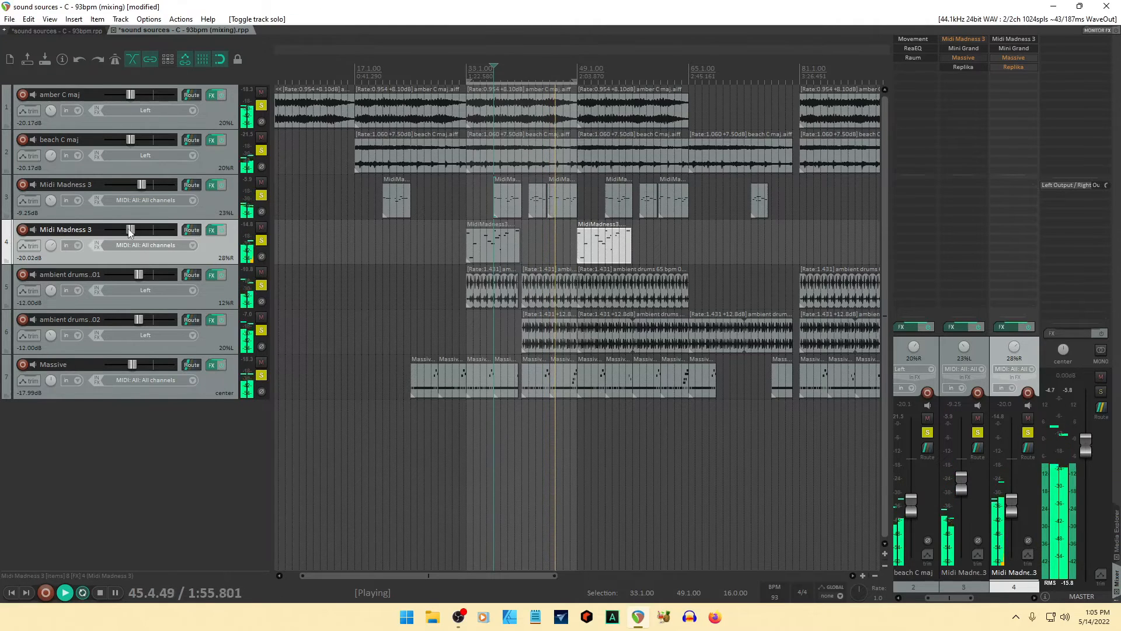
{"action": "right_click", "coordinate": [993, 68]}
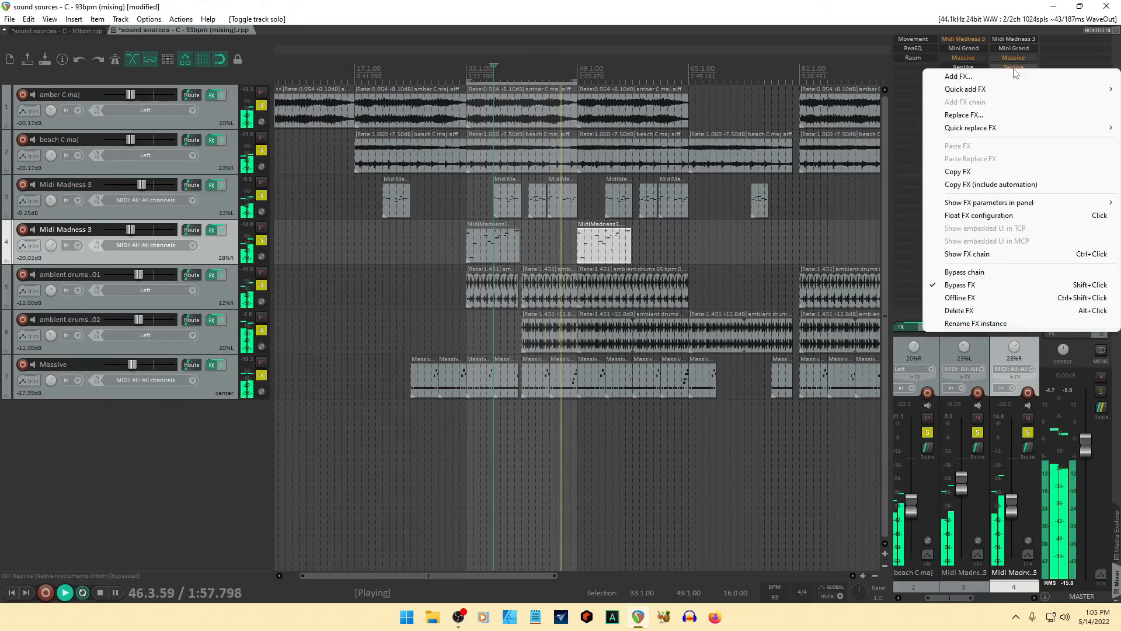
{"action": "left_click", "coordinate": [959, 285]}
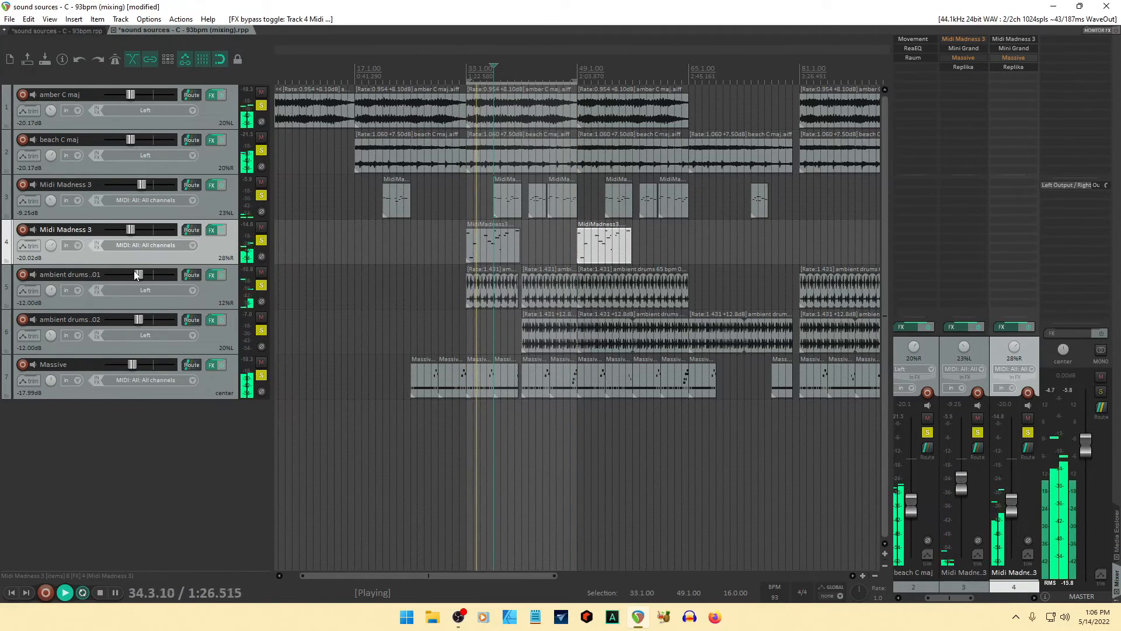
- Set track 4's volume to -11.1 dB and bypass Midi Madness 3 in its FX chain
{"action": "left_click_drag", "start_coordinate": [130, 229], "coordinate": [139, 229]}
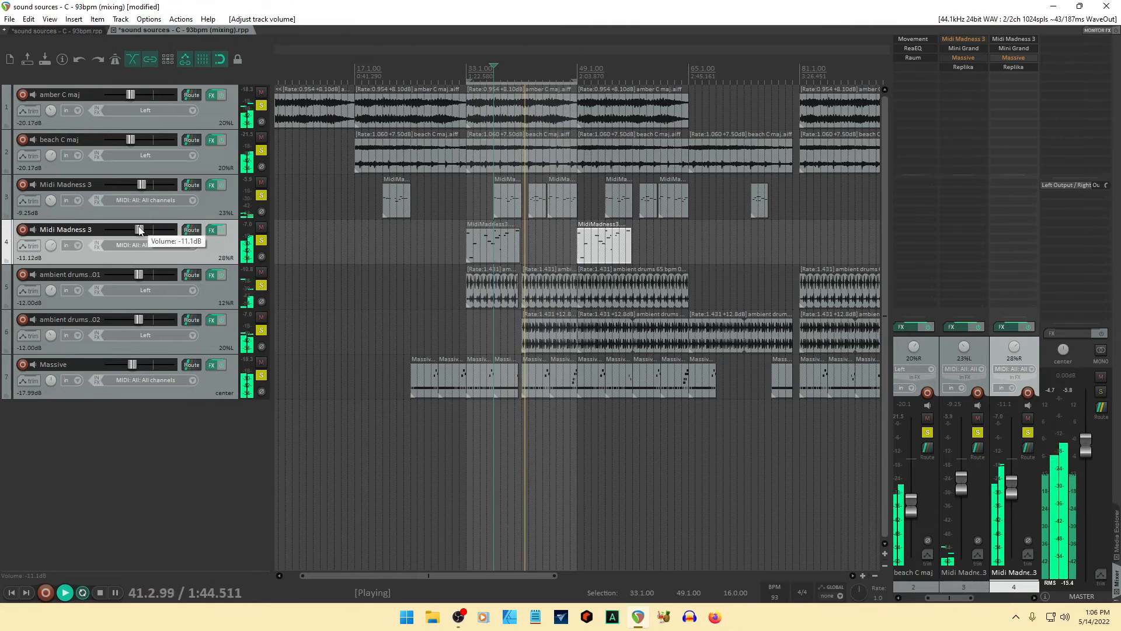
{"action": "left_click", "coordinate": [212, 230]}
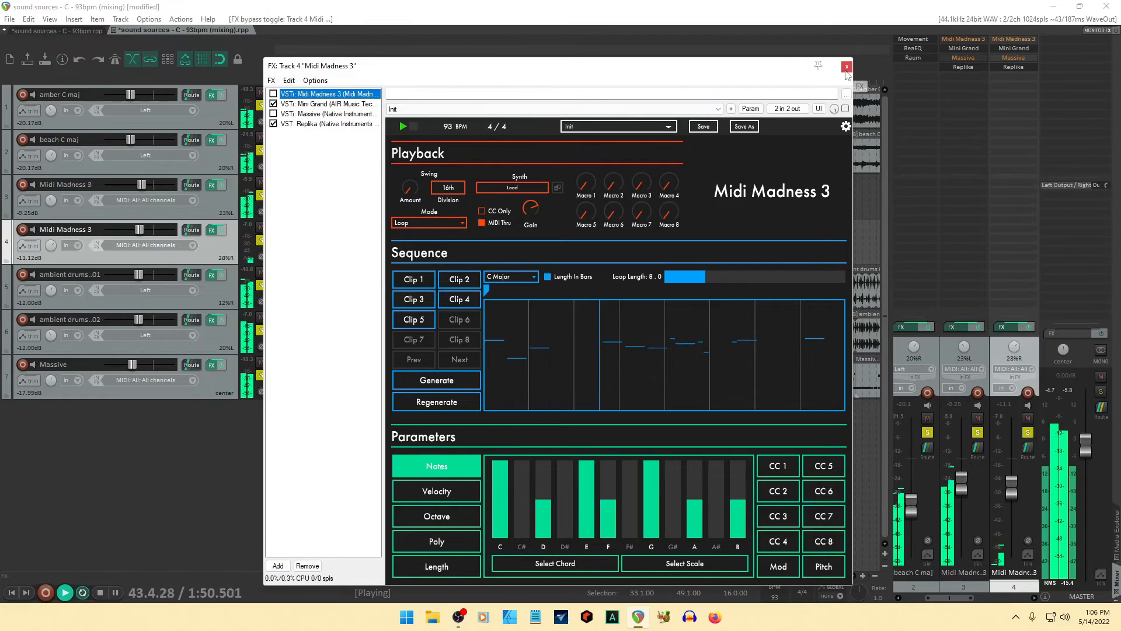
{"action": "left_click", "coordinate": [846, 67]}
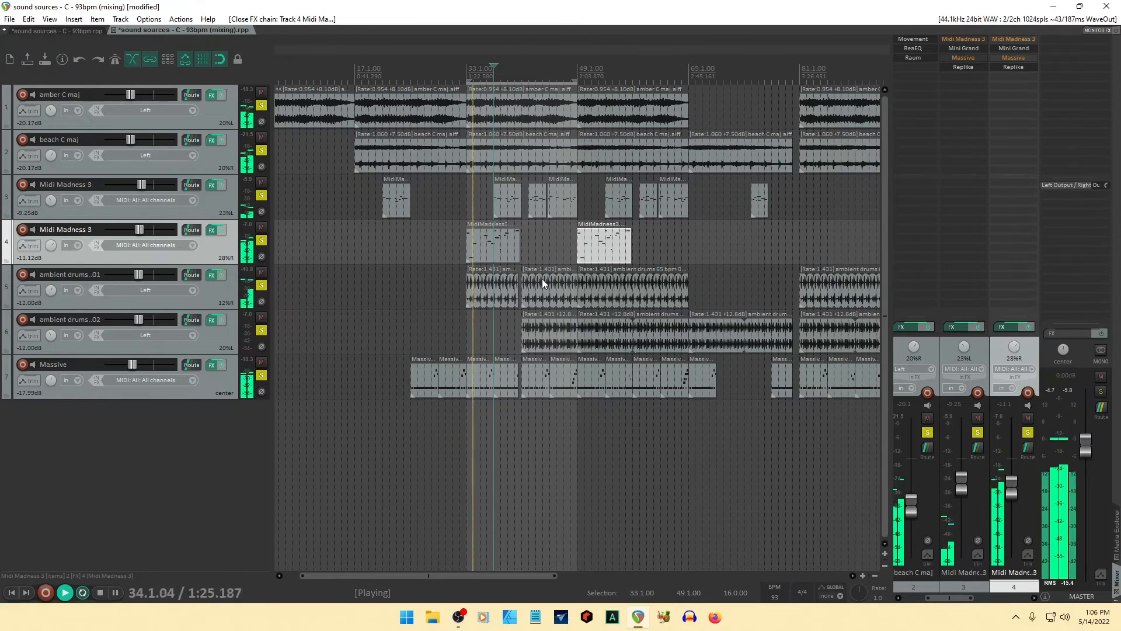
- Even out the note velocities in track 4's first MIDI item, raising the soft notes and lowering the loudest ones
{"action": "left_click", "coordinate": [510, 258]}
{"action": "double_click", "coordinate": [510, 258]}
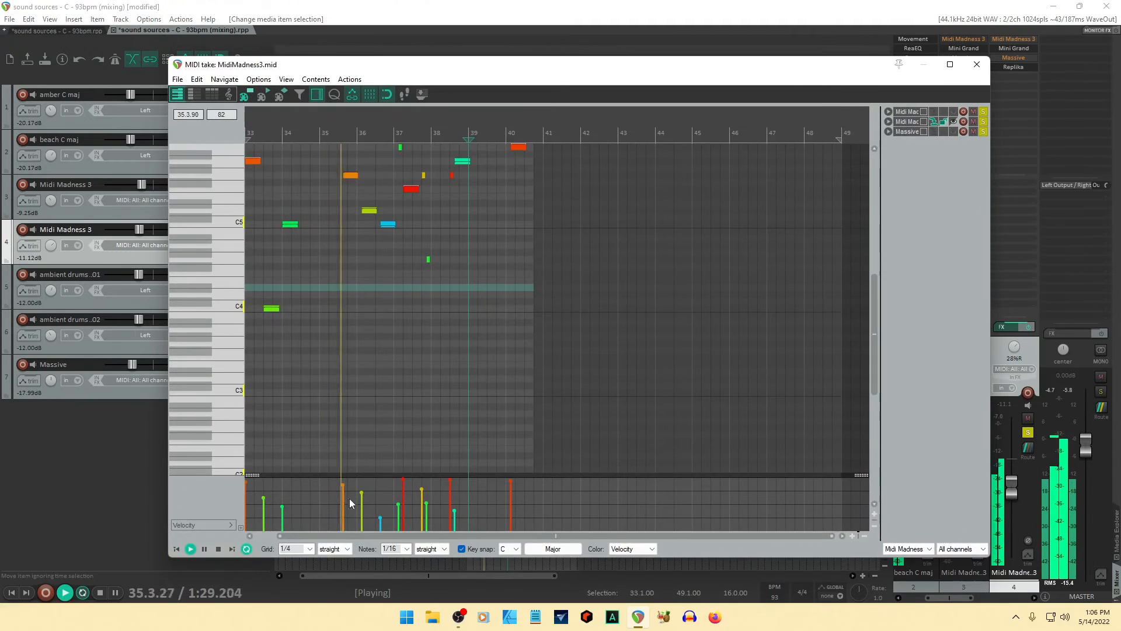
{"action": "left_click_drag", "start_coordinate": [380, 513], "coordinate": [380, 500]}
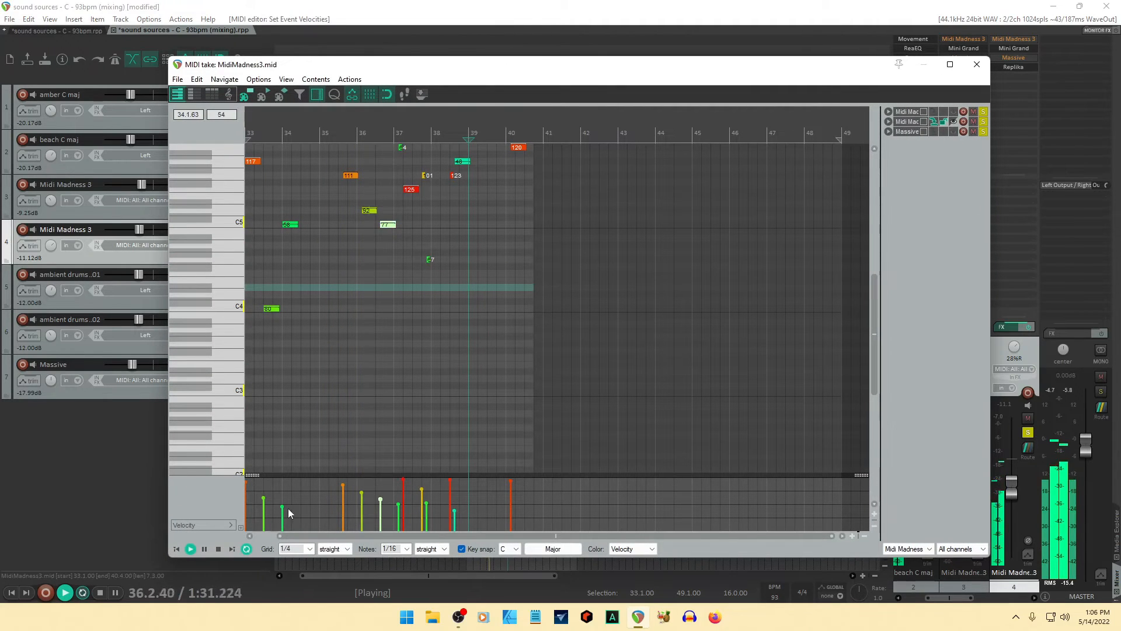
{"action": "mouse_move", "coordinate": [285, 503]}
{"action": "left_mouse_down"}
{"action": "mouse_move", "coordinate": [284, 486]}
{"action": "mouse_move", "coordinate": [247, 494]}
{"action": "mouse_move", "coordinate": [266, 490]}
{"action": "left_mouse_up"}
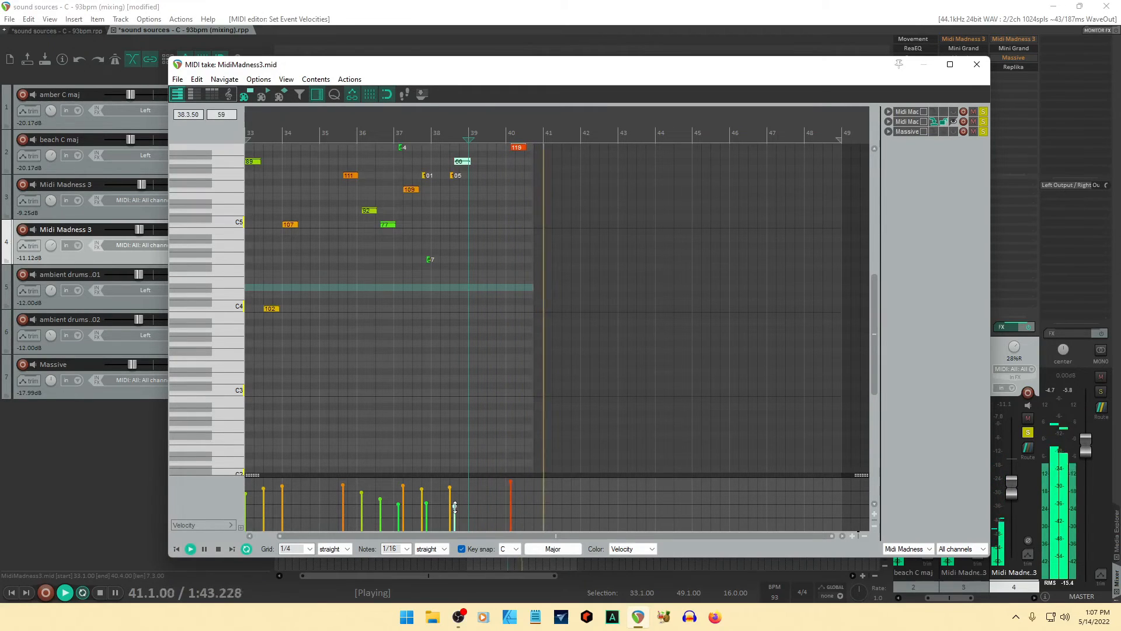
{"action": "left_click_drag", "start_coordinate": [455, 512], "coordinate": [455, 504]}
{"action": "left_click", "coordinate": [428, 259]}
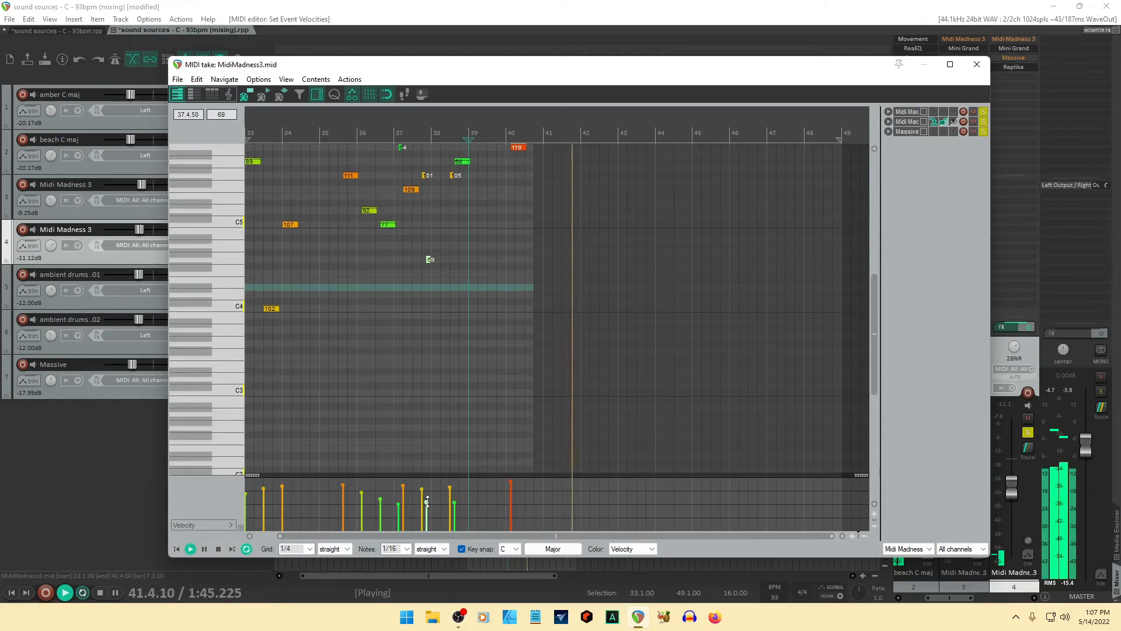
{"action": "left_click", "coordinate": [975, 68]}
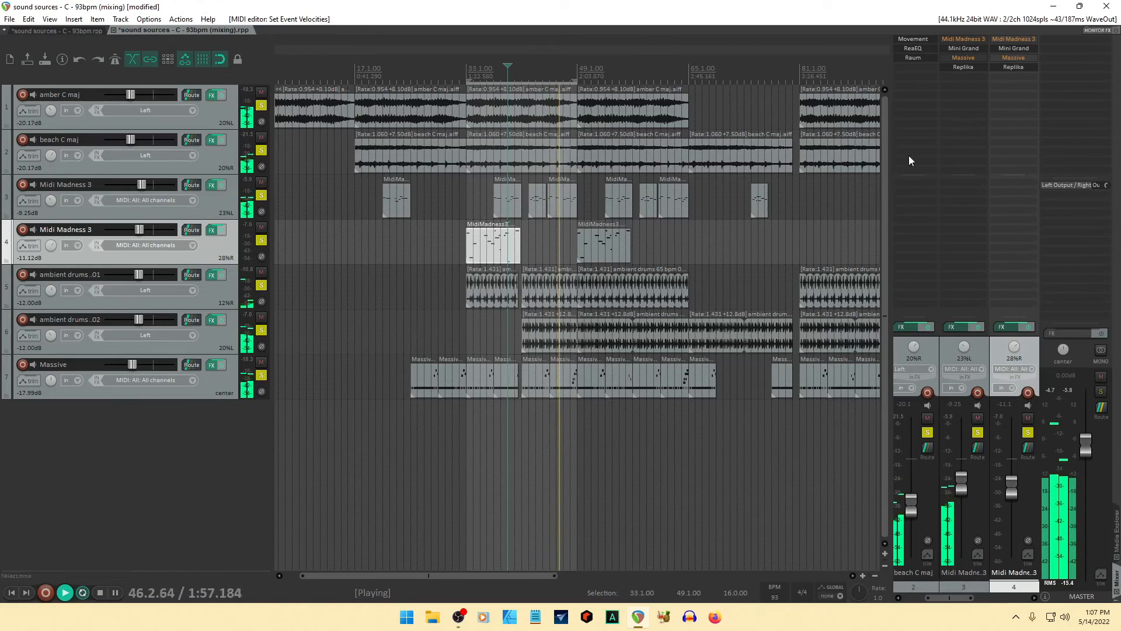
- Bypass Mini Grand and enable Massive on both Midi Madness 3 tracks, 3 and 4
{"action": "right_click", "coordinate": [962, 53]}
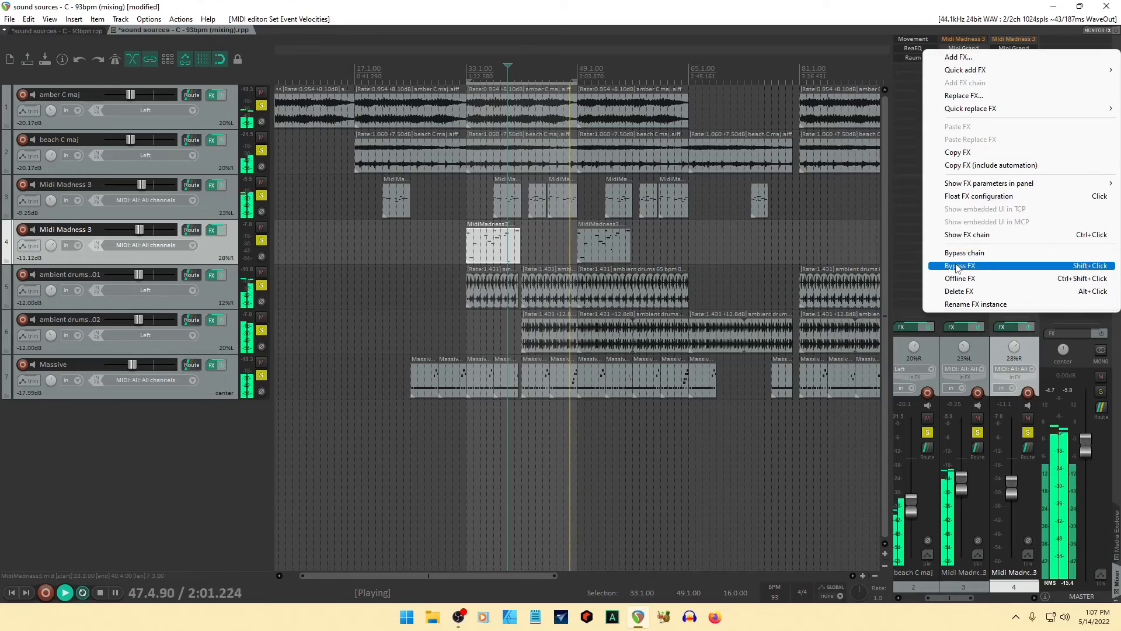
{"action": "left_click", "coordinate": [981, 266]}
{"action": "right_click", "coordinate": [1014, 48]}
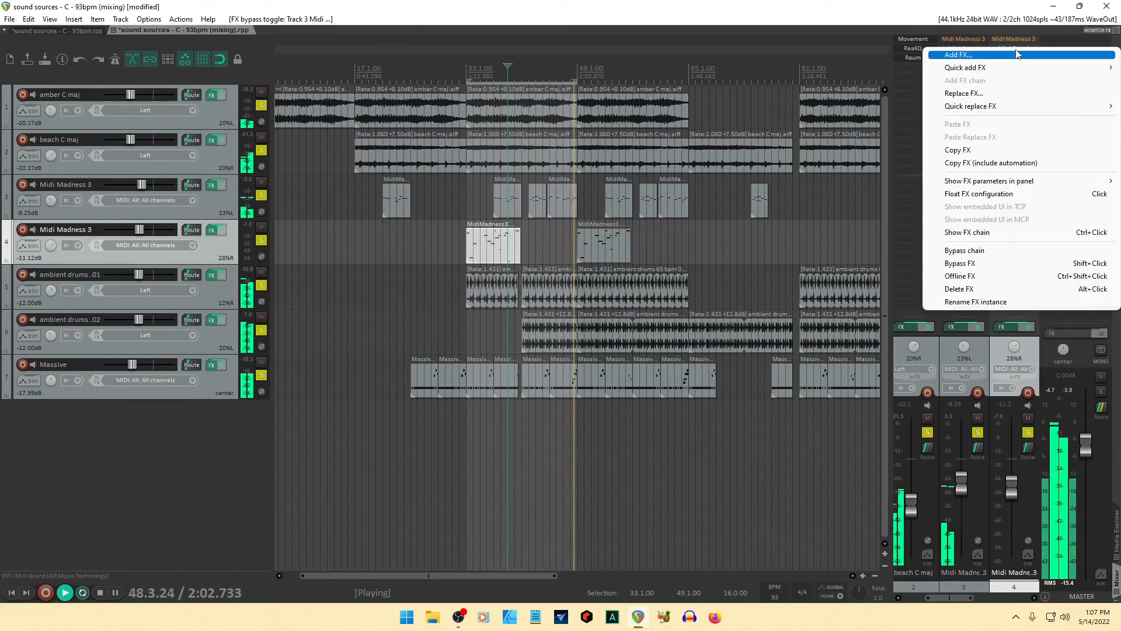
{"action": "left_click", "coordinate": [966, 264]}
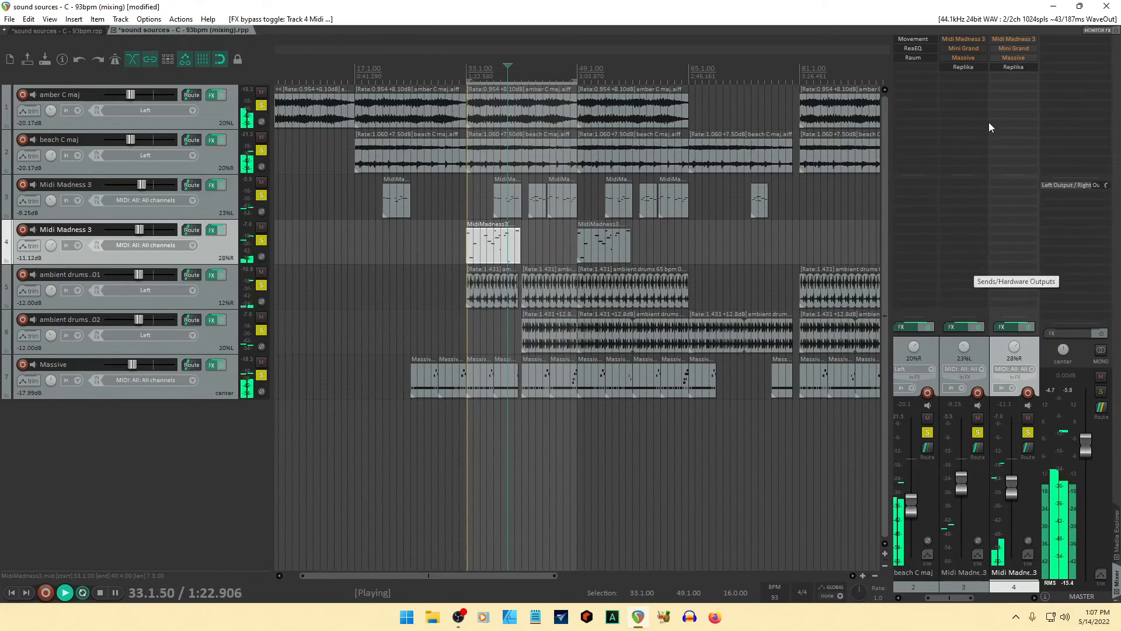
{"action": "right_click", "coordinate": [1012, 60]}
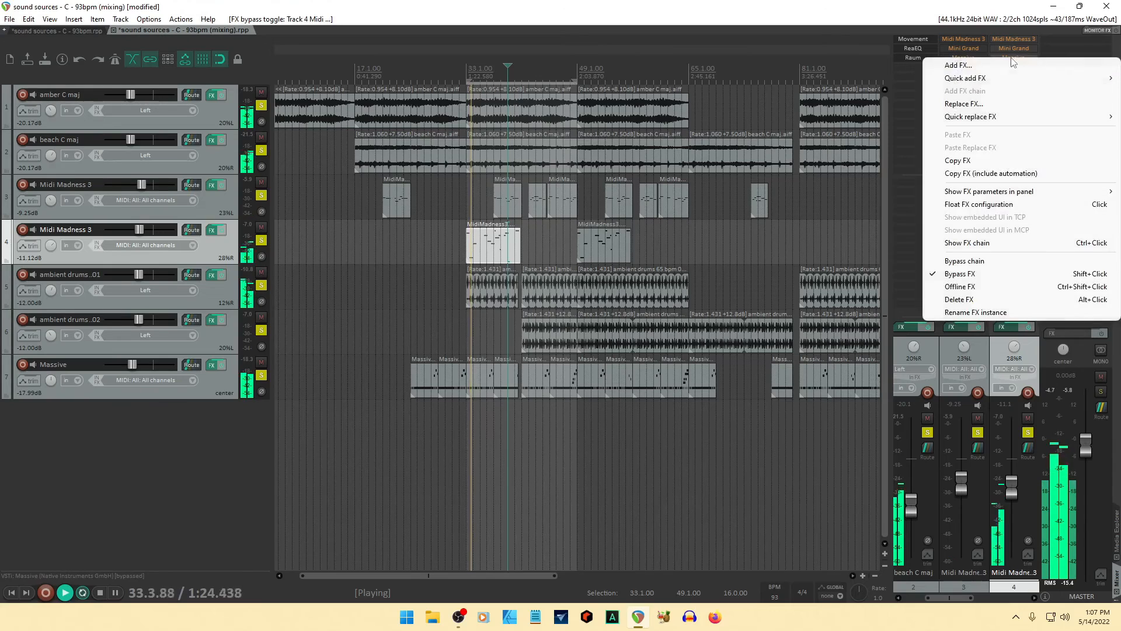
{"action": "left_click", "coordinate": [957, 279]}
{"action": "right_click", "coordinate": [963, 57]}
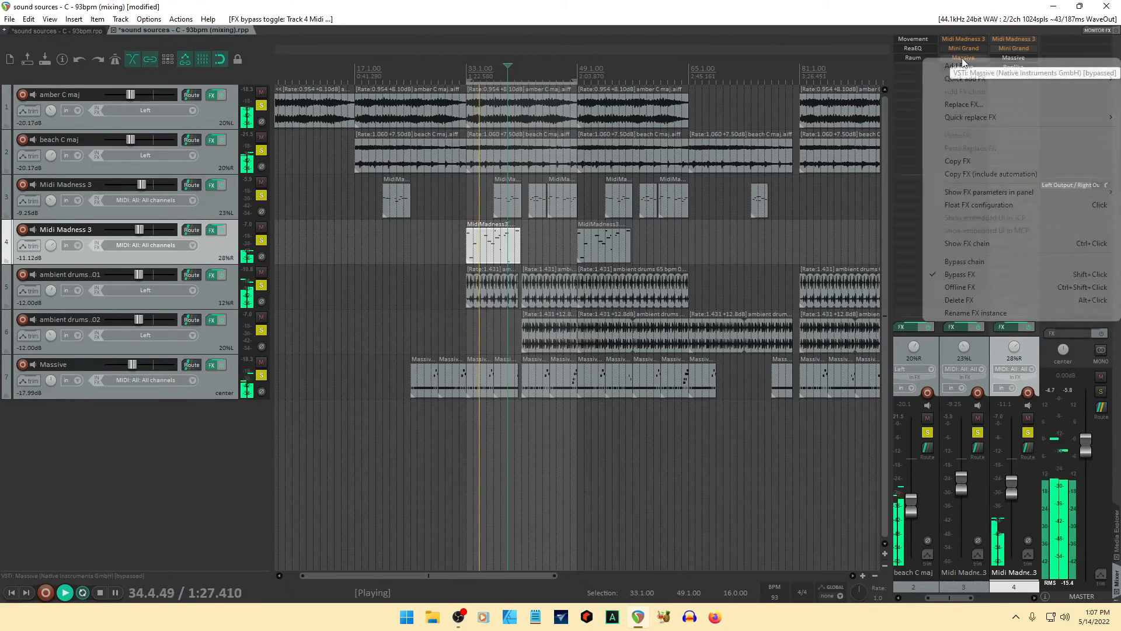
{"action": "left_click", "coordinate": [953, 277]}
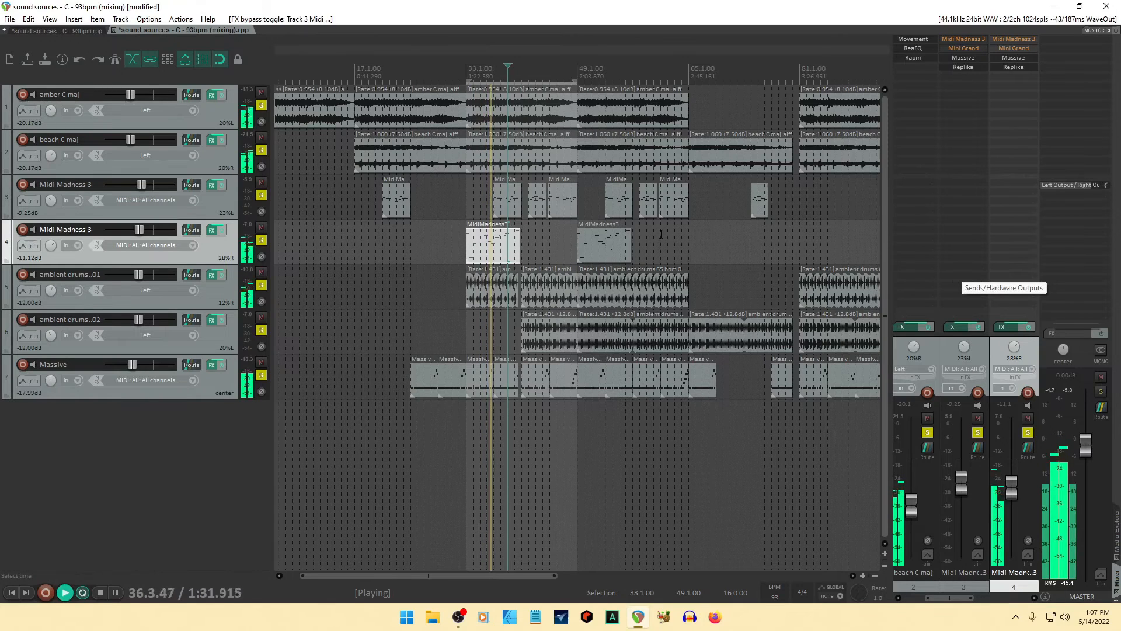
- Set track 4's volume to -10.6 dB and track 3's to -15.22 dB, and copy track 4's second MIDI item to 65.1.00
{"action": "left_click_drag", "start_coordinate": [140, 230], "coordinate": [141, 230]}
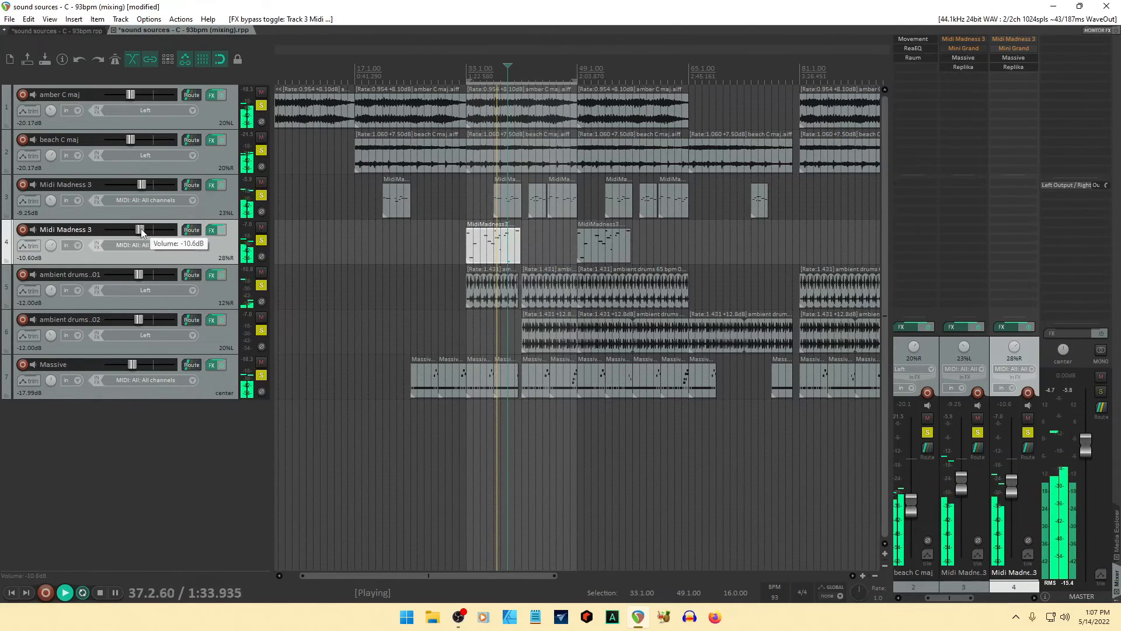
{"action": "left_click_drag", "start_coordinate": [142, 185], "coordinate": [136, 189]}
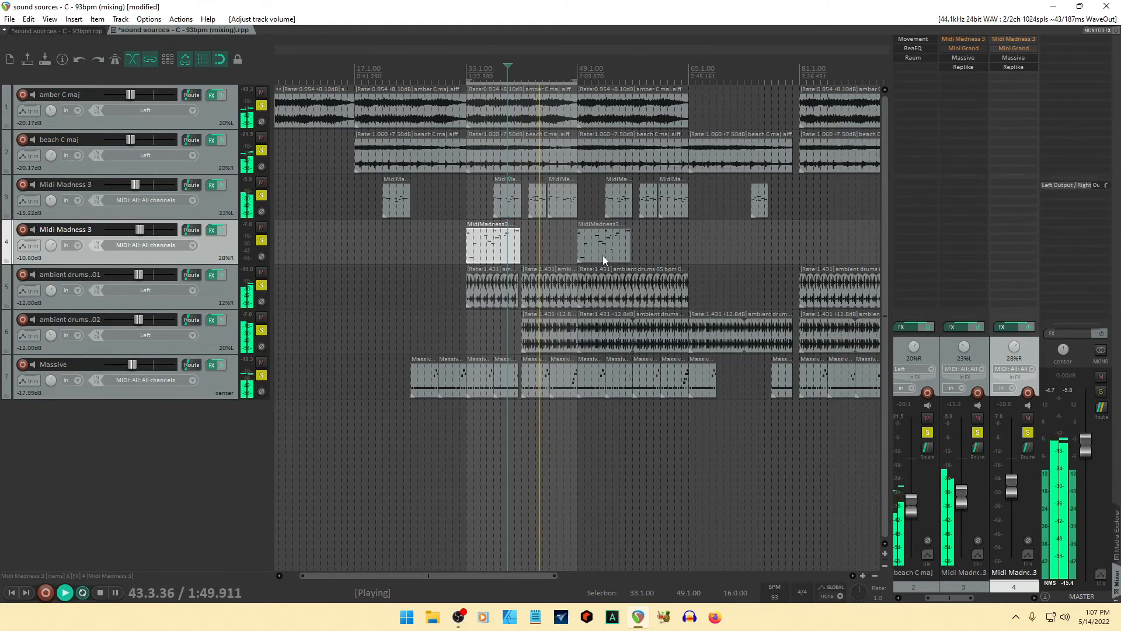
{"action": "left_click_drag", "start_coordinate": [602, 254], "coordinate": [717, 258]}
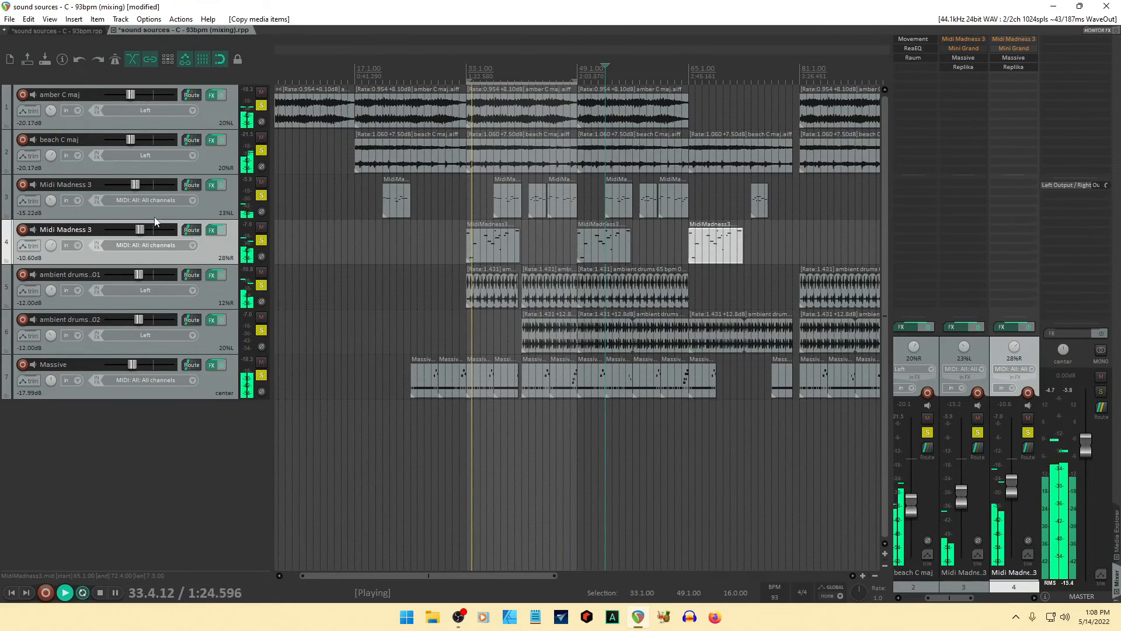
- Set track 4's volume to -10.09 dB and pan track 3 to 24% left and track 4 to 24% right
{"action": "mouse_move", "coordinate": [143, 233]}
{"action": "scroll", "coordinate": [143, 234], "scroll_direction": "up", "scroll_amount": 1}
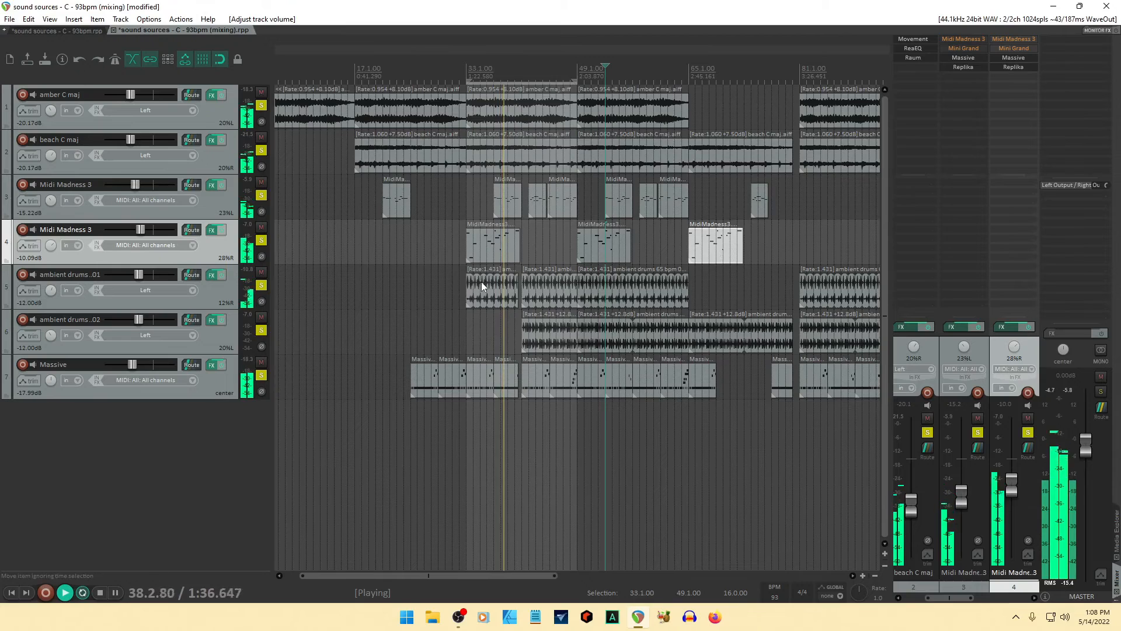
{"action": "mouse_move", "coordinate": [51, 248]}
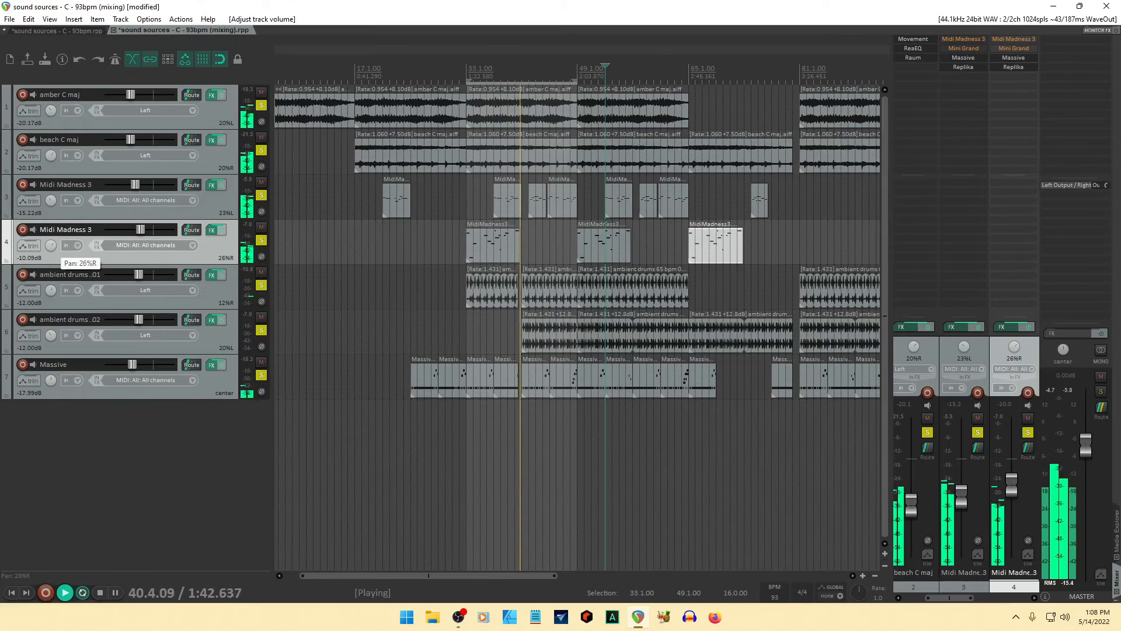
{"action": "left_click_drag", "start_coordinate": [51, 248], "coordinate": [52, 249]}
{"action": "mouse_move", "coordinate": [50, 202]}
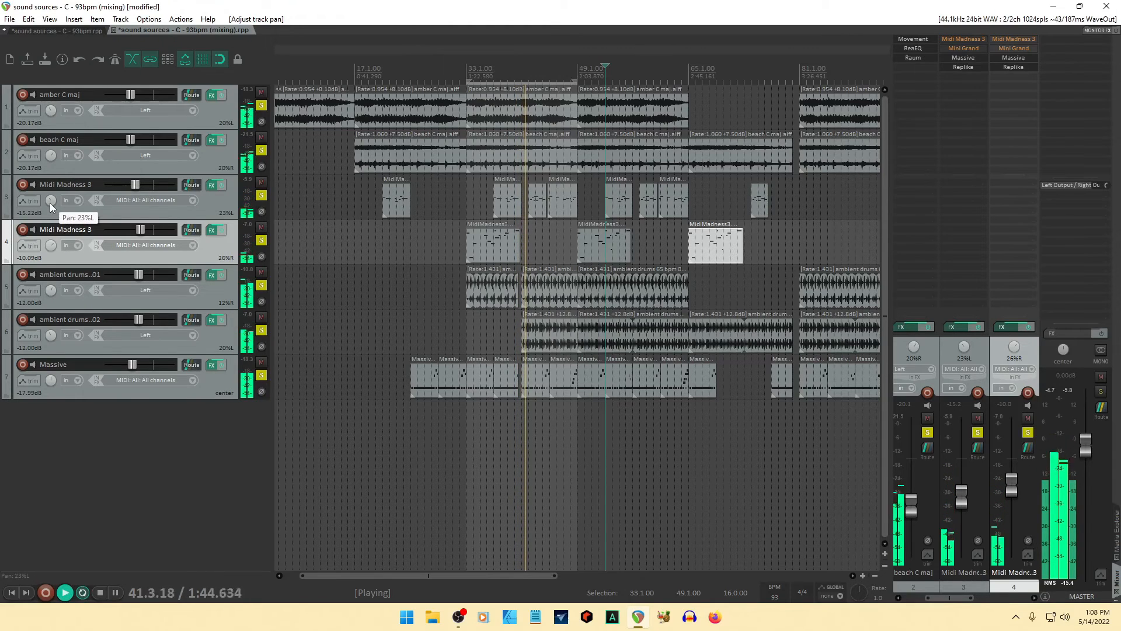
{"action": "left_click_drag", "start_coordinate": [50, 202], "coordinate": [51, 201]}
{"action": "left_click_drag", "start_coordinate": [52, 245], "coordinate": [52, 245]}
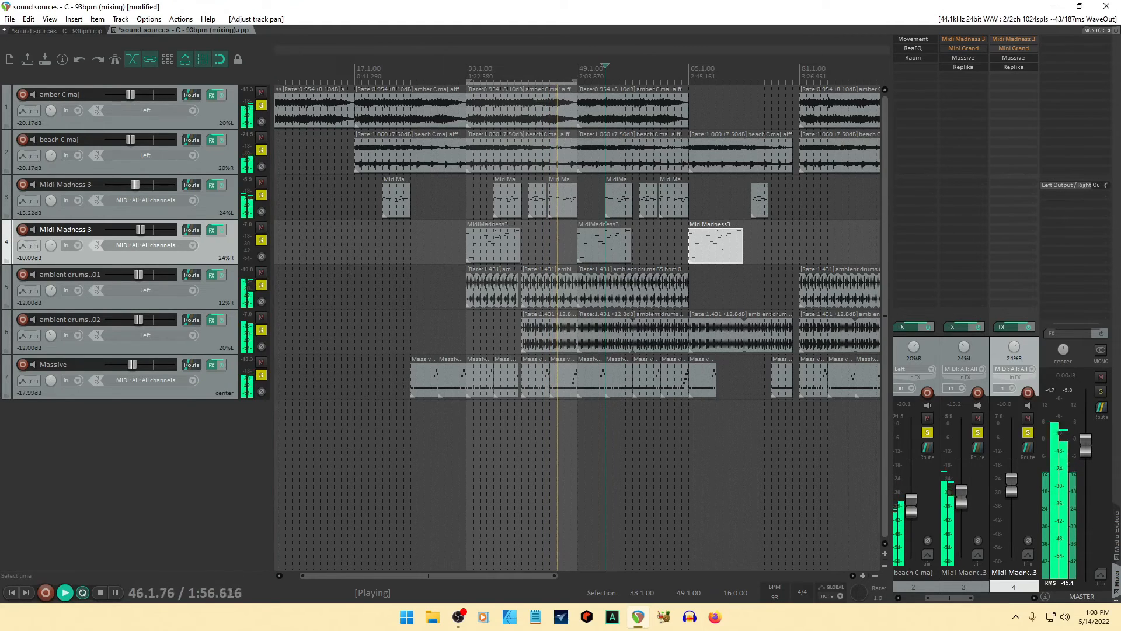
- Clear the time selection and audition the arrangement from 62.1.00 into the section after 65.1.00
{"action": "key", "text": "space"}
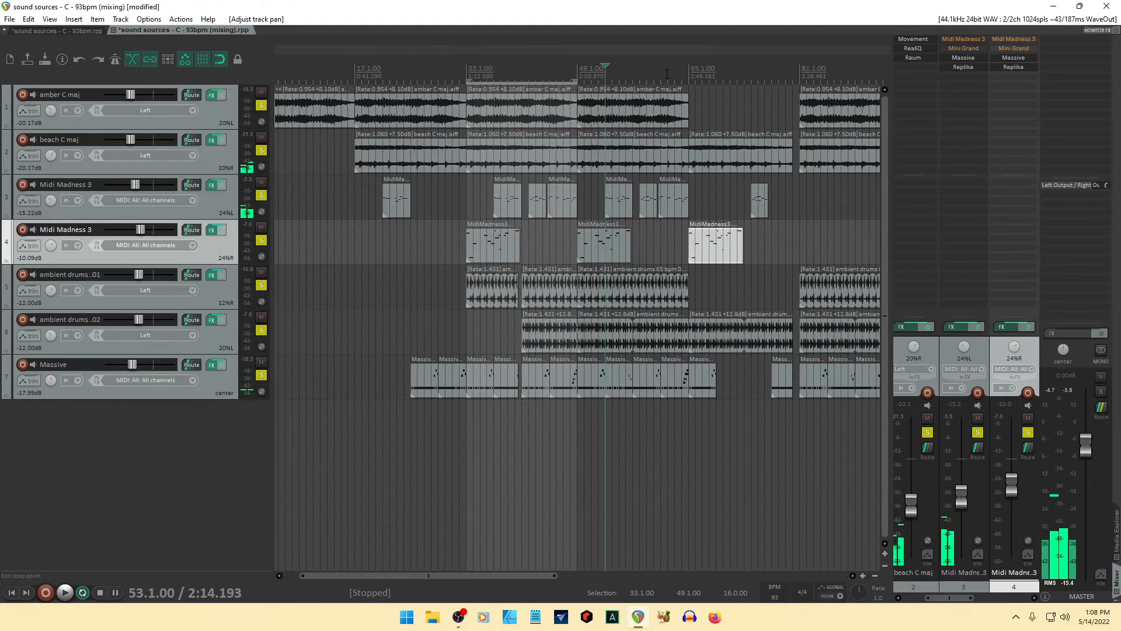
{"action": "left_click", "coordinate": [666, 74]}
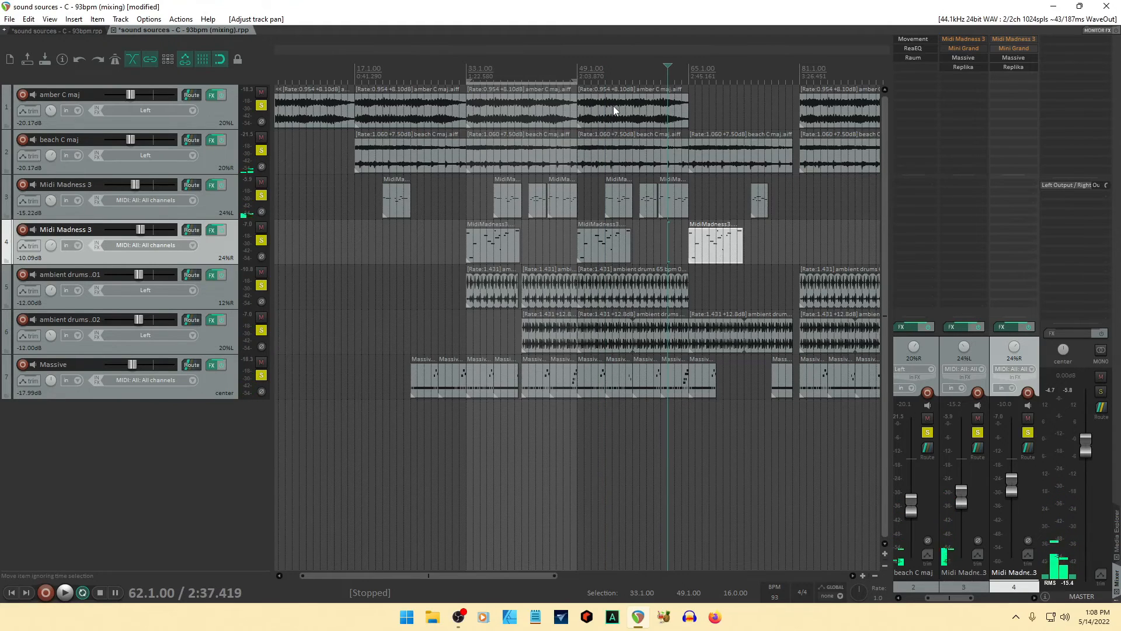
{"action": "key", "text": "Escape"}
{"action": "key", "text": "space"}
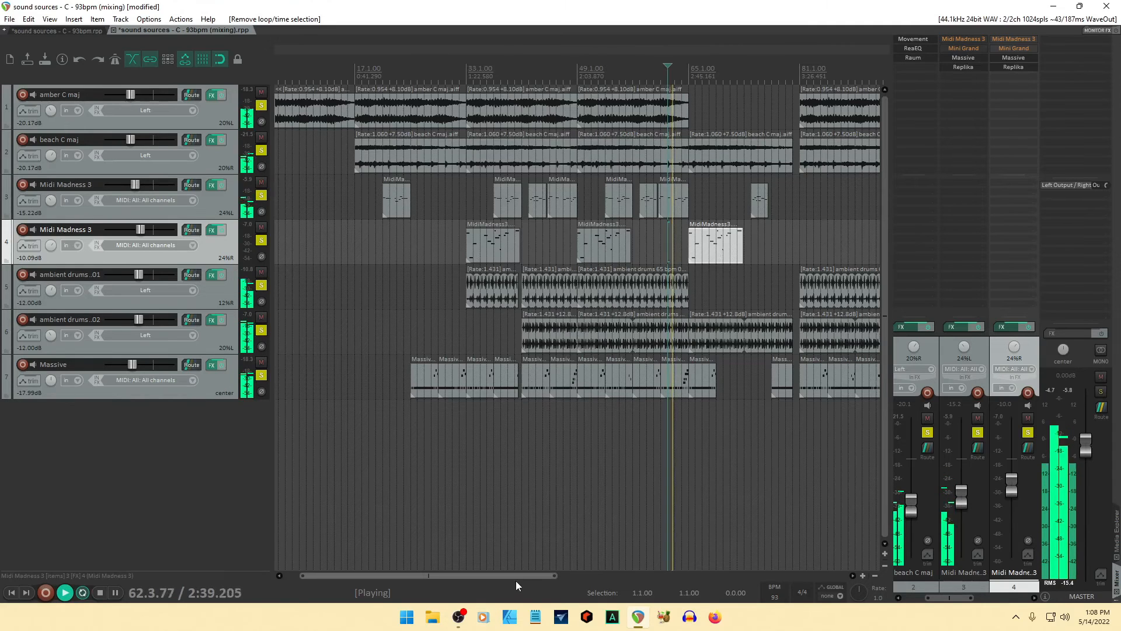
{"action": "left_click_drag", "start_coordinate": [517, 575], "coordinate": [598, 575]}
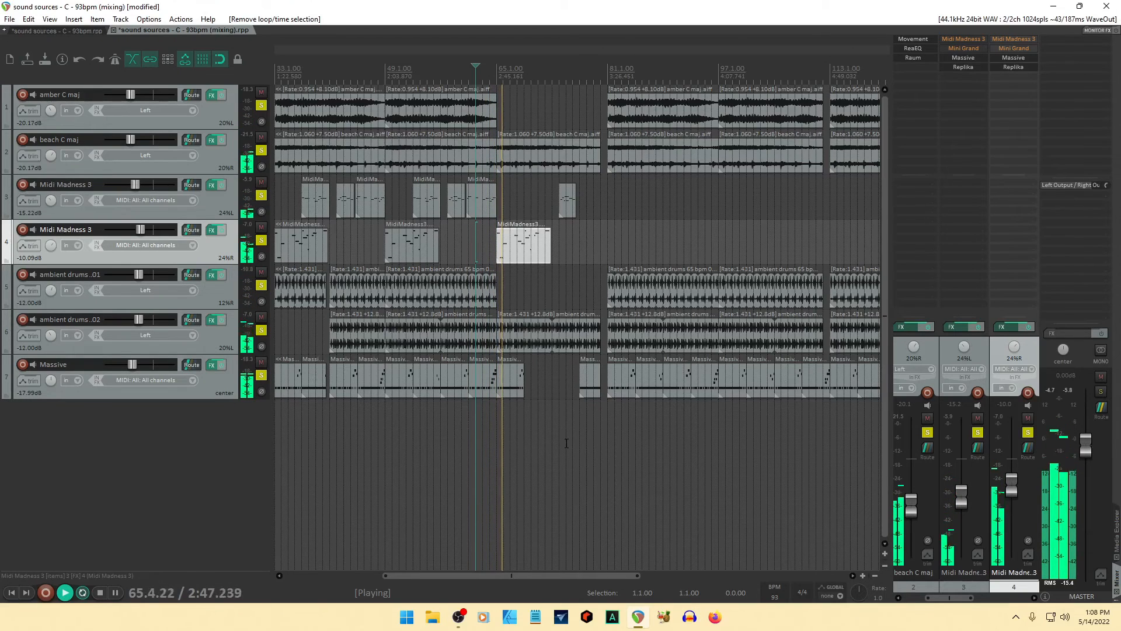
{"action": "key", "text": "space"}
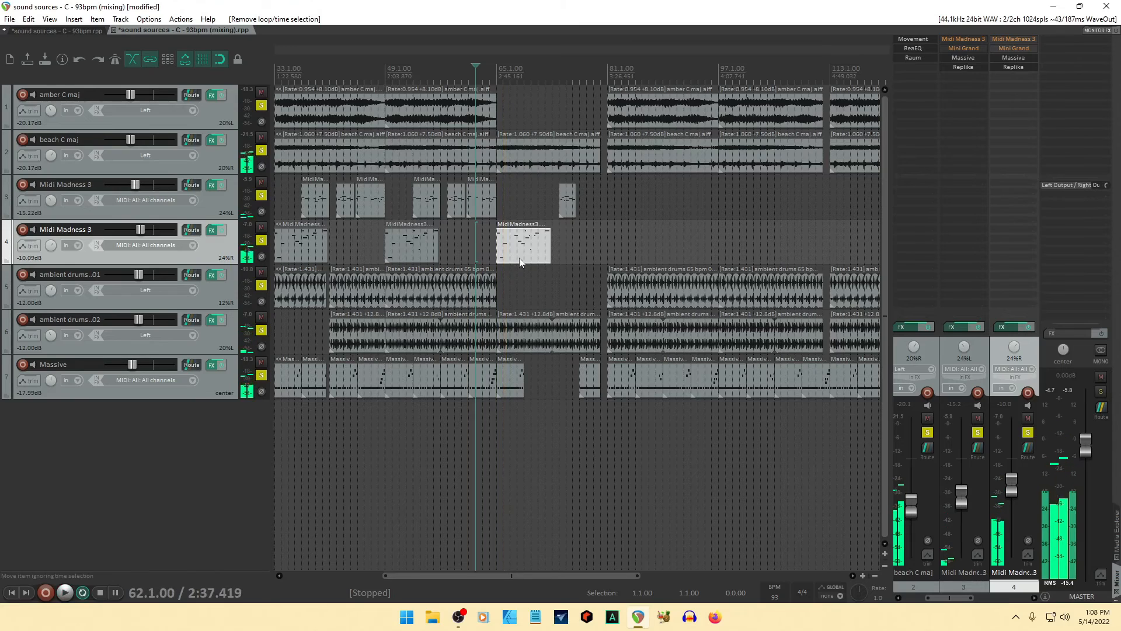
- Move track 4's third MIDI item to start at 72.1.00 and play the arrangement from just before 65.1.00
{"action": "left_click_drag", "start_coordinate": [519, 261], "coordinate": [543, 259]}
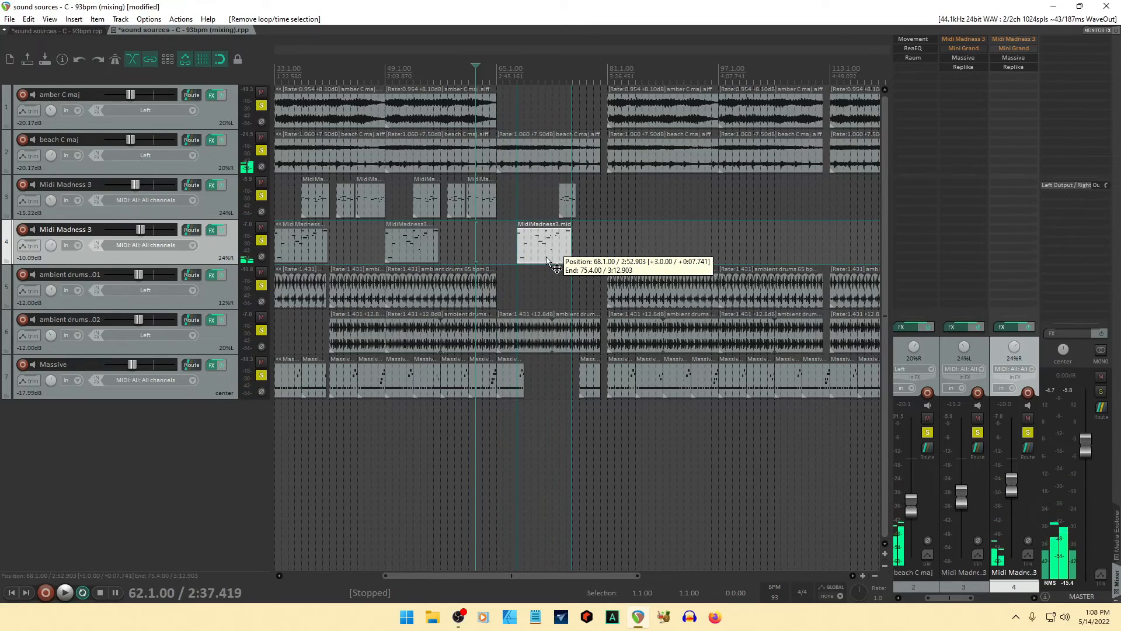
{"action": "left_click_drag", "start_coordinate": [546, 257], "coordinate": [553, 258]}
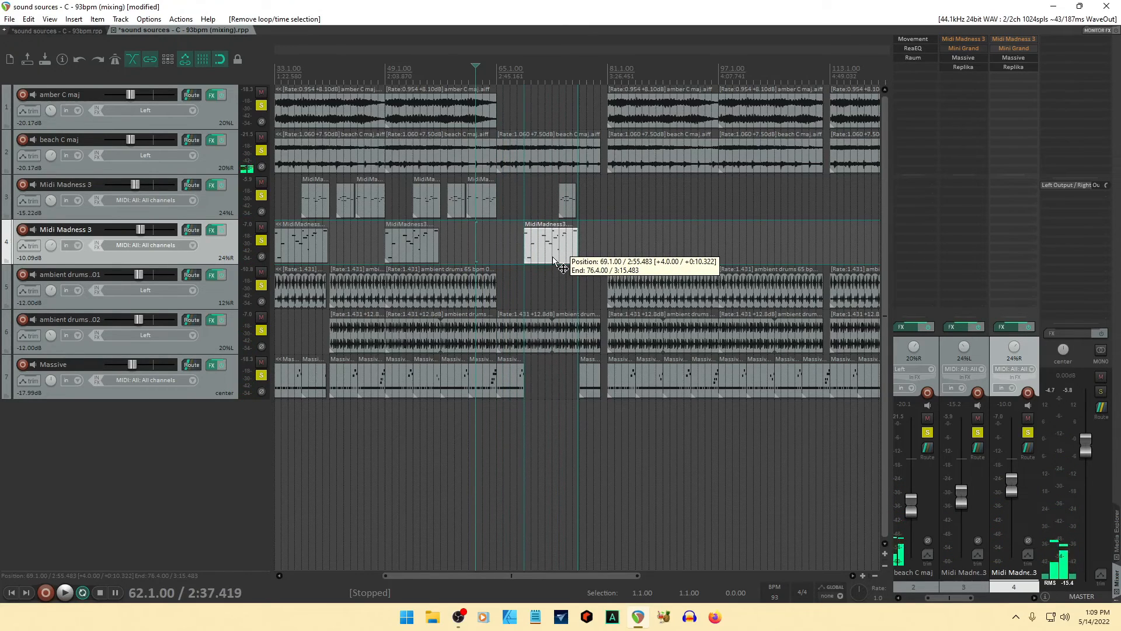
{"action": "left_click_drag", "start_coordinate": [556, 261], "coordinate": [581, 258]}
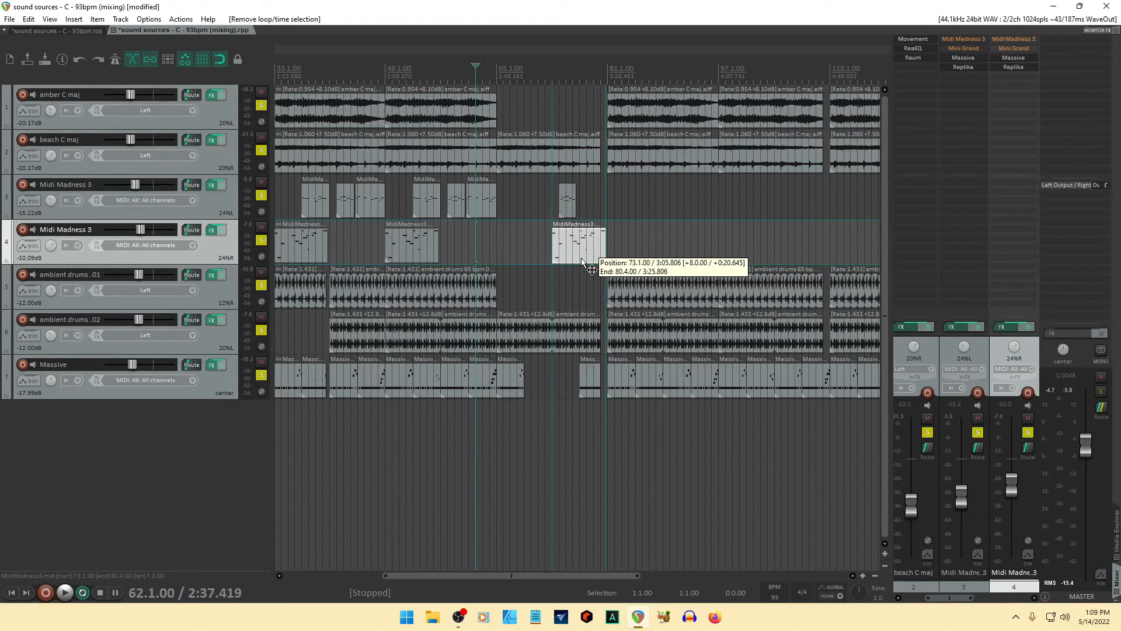
{"action": "left_click_drag", "start_coordinate": [581, 259], "coordinate": [574, 258]}
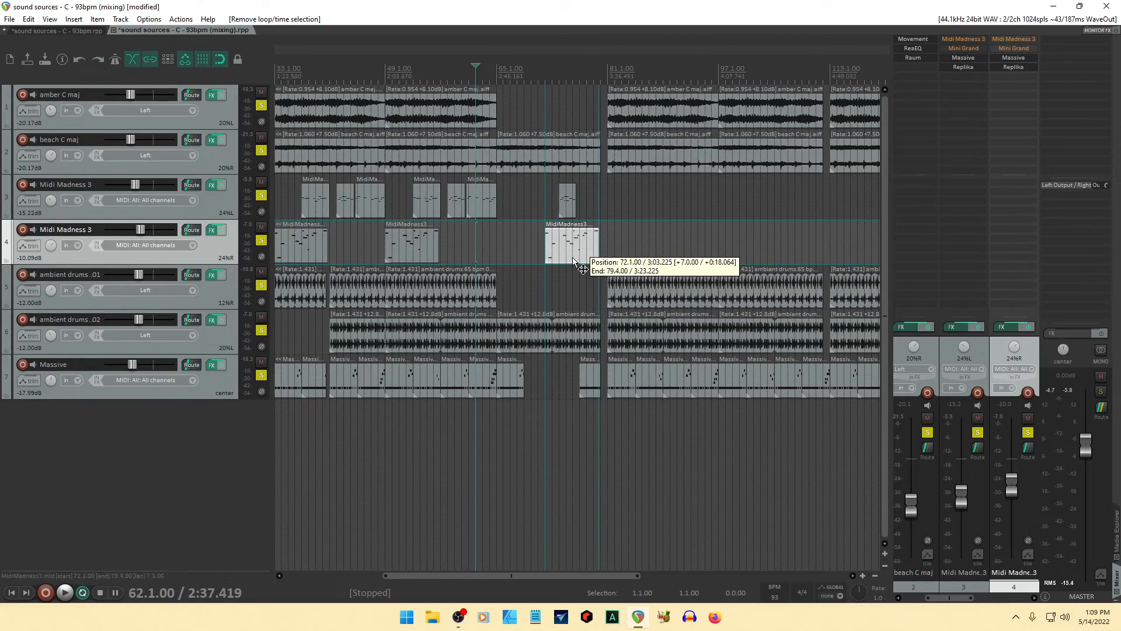
{"action": "left_click_drag", "start_coordinate": [573, 258], "coordinate": [573, 261]}
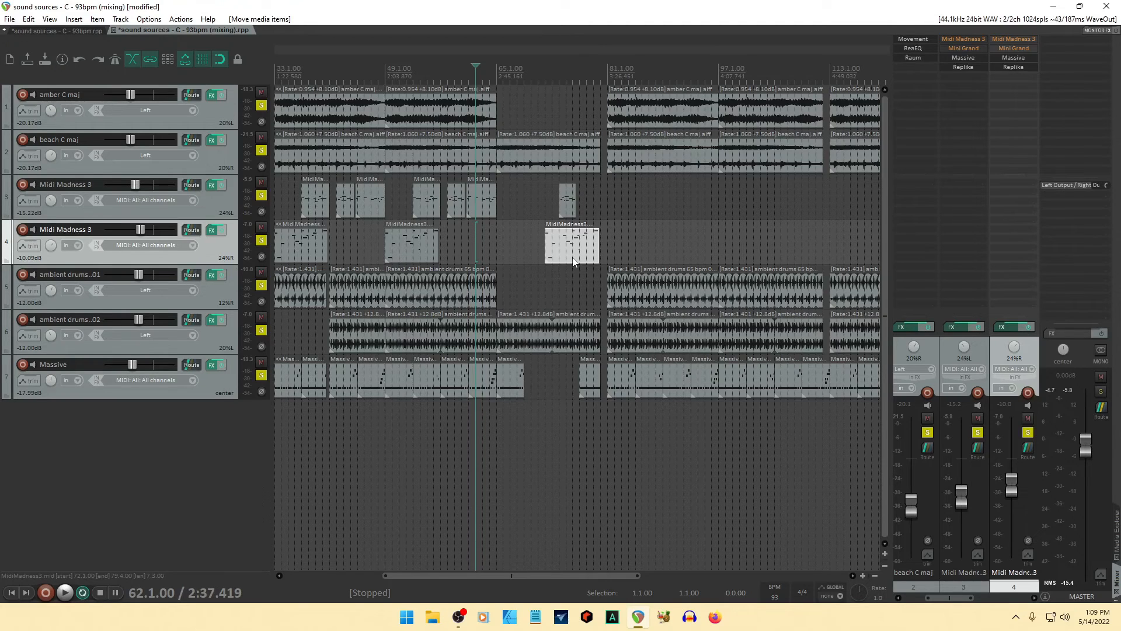
{"action": "left_click", "coordinate": [491, 73]}
{"action": "key", "text": "space"}
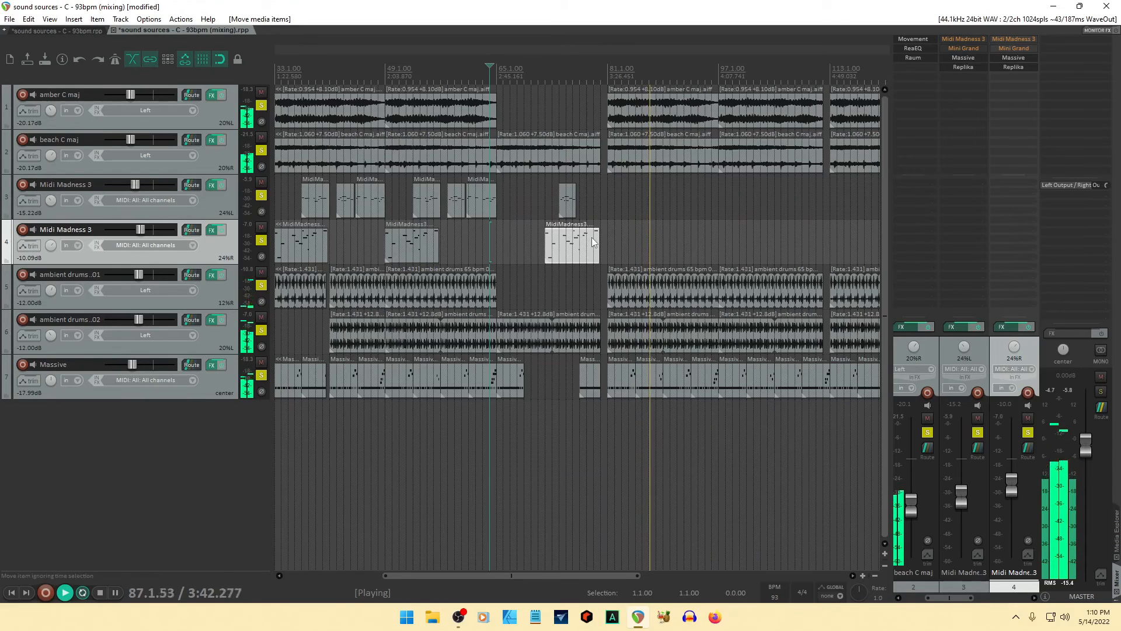
- Play from just before 81.1.00 and copy the MIDI items between 33.1.00 and 49.1.00 on tracks 3 and 4 to the section at 97.1.00
{"action": "left_click", "coordinate": [587, 80]}
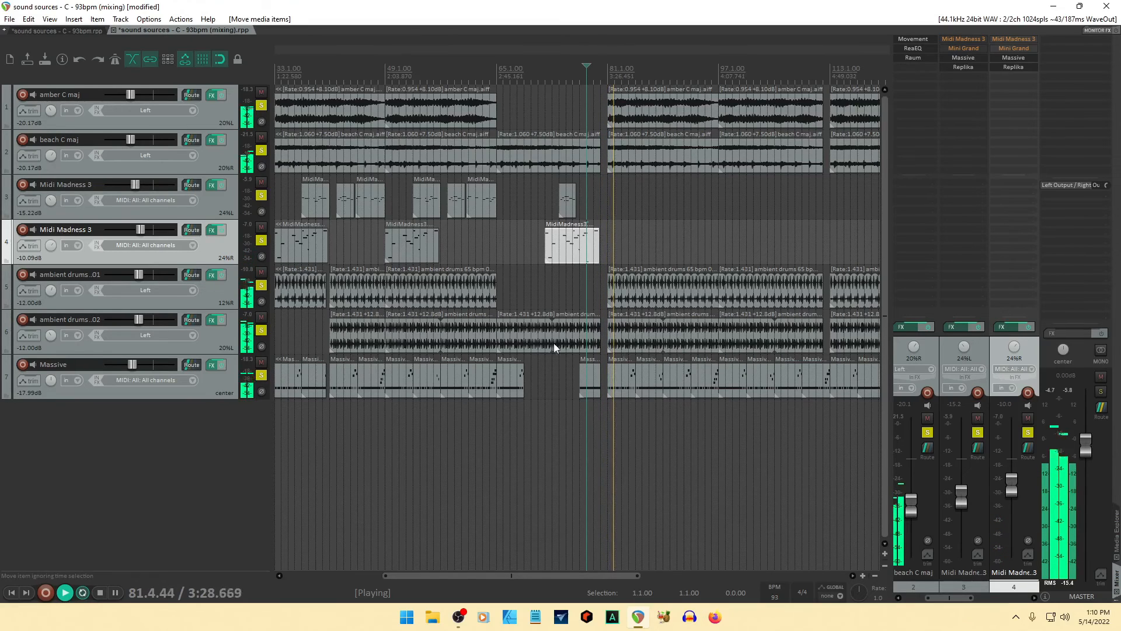
{"action": "left_click_drag", "start_coordinate": [495, 576], "coordinate": [482, 572]}
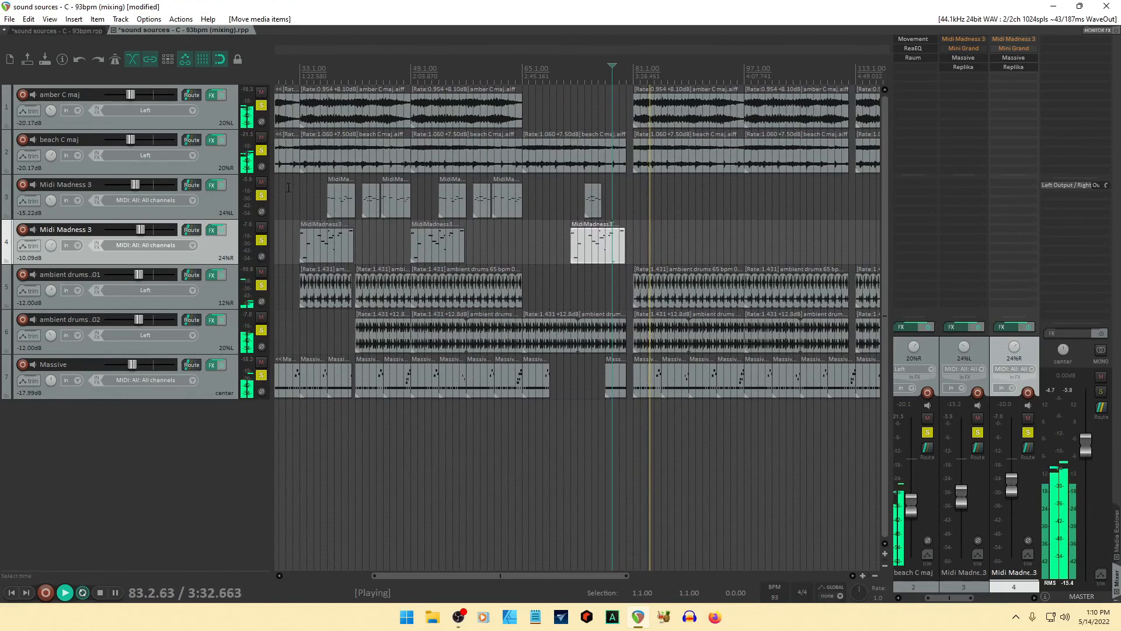
{"action": "left_click_drag", "start_coordinate": [297, 188], "coordinate": [404, 261]}
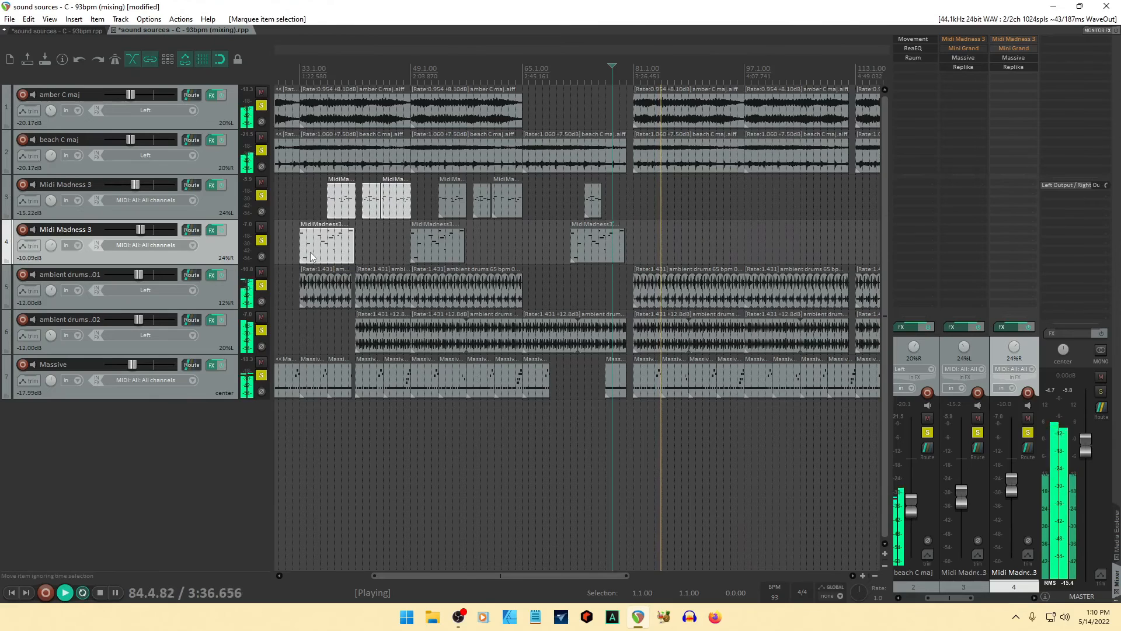
{"action": "left_click_drag", "start_coordinate": [314, 261], "coordinate": [764, 250]}
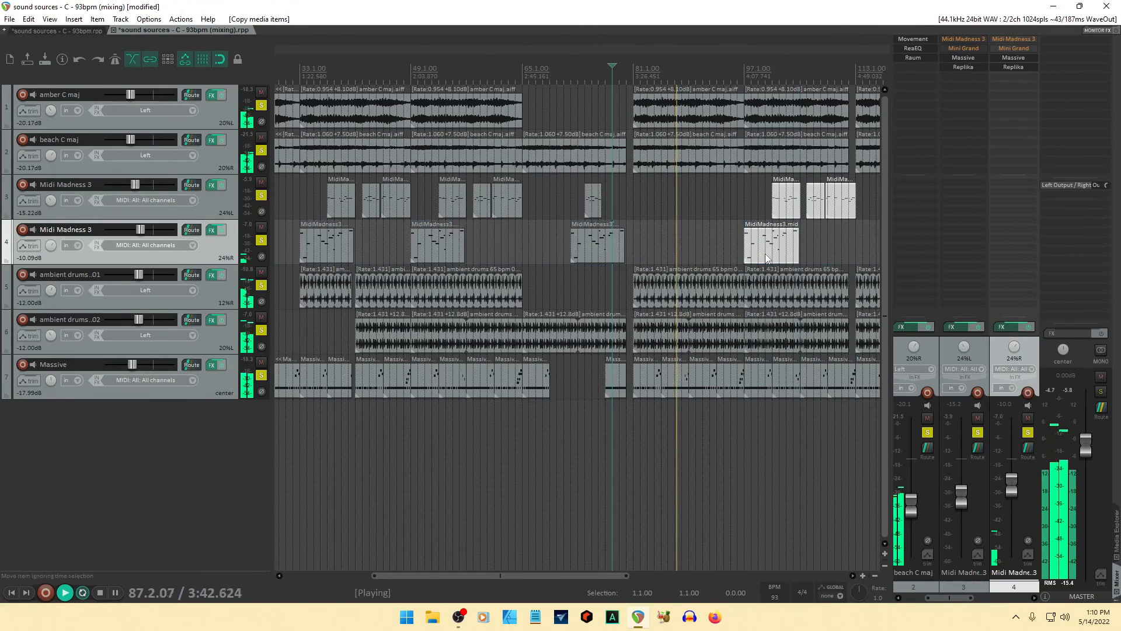
- Copy the selected group of MIDI items on tracks 3 and 4 again to the section starting at 113.1.00
{"action": "left_click_drag", "start_coordinate": [573, 576], "coordinate": [667, 575]}
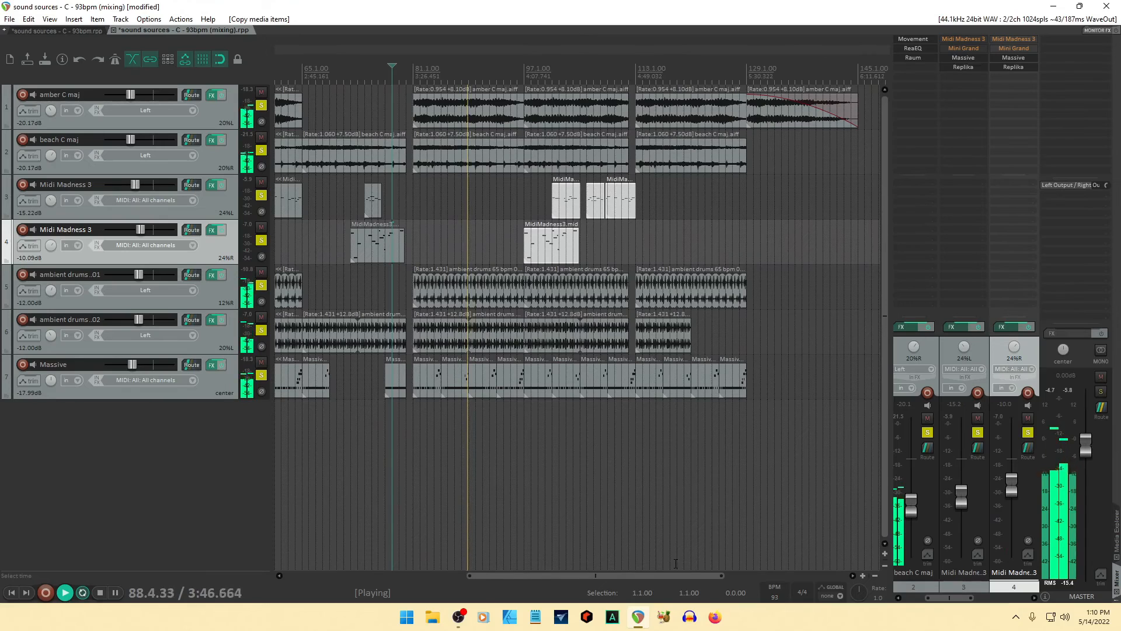
{"action": "left_click_drag", "start_coordinate": [552, 254], "coordinate": [670, 253]}
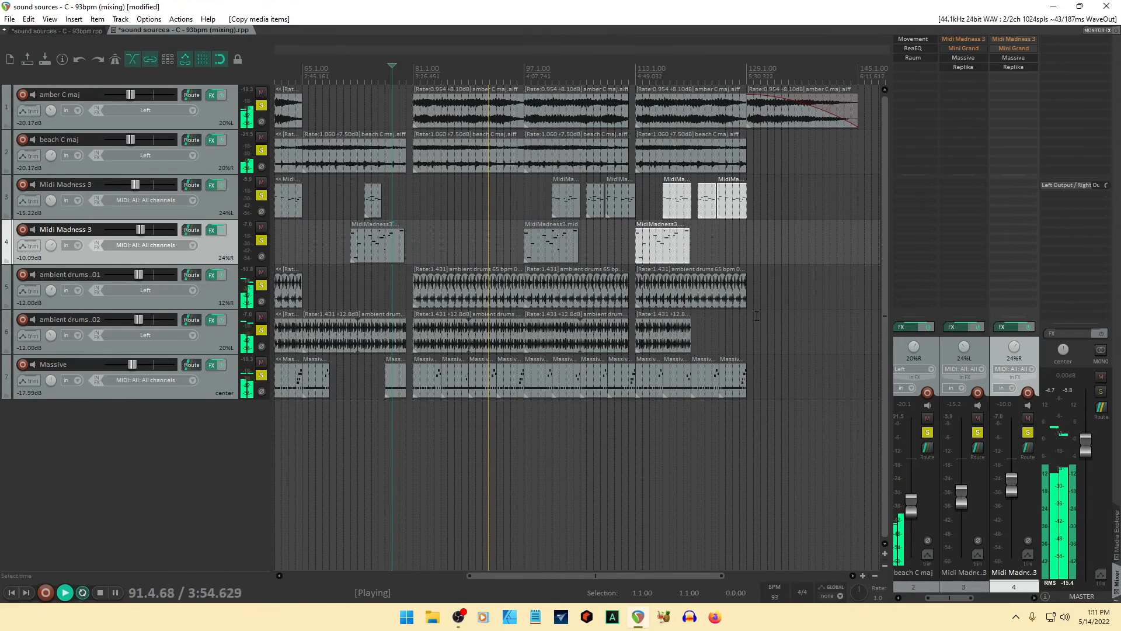
{"action": "scroll", "coordinate": [714, 403], "scroll_direction": "down", "scroll_amount": 1}
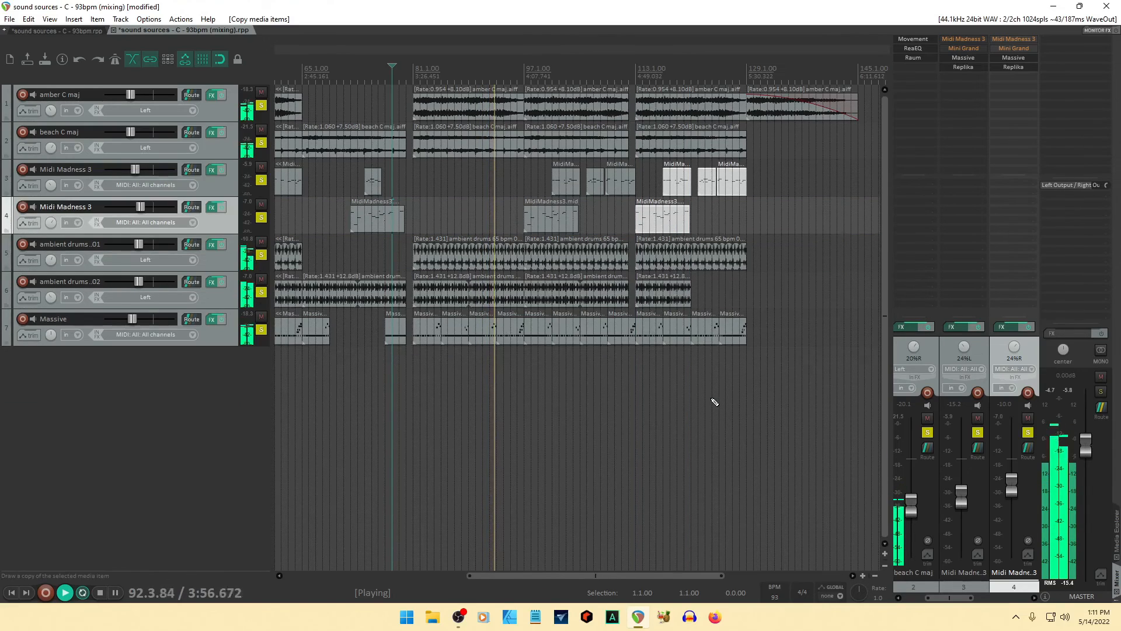
{"action": "scroll", "coordinate": [711, 397], "scroll_direction": "down", "scroll_amount": 3}
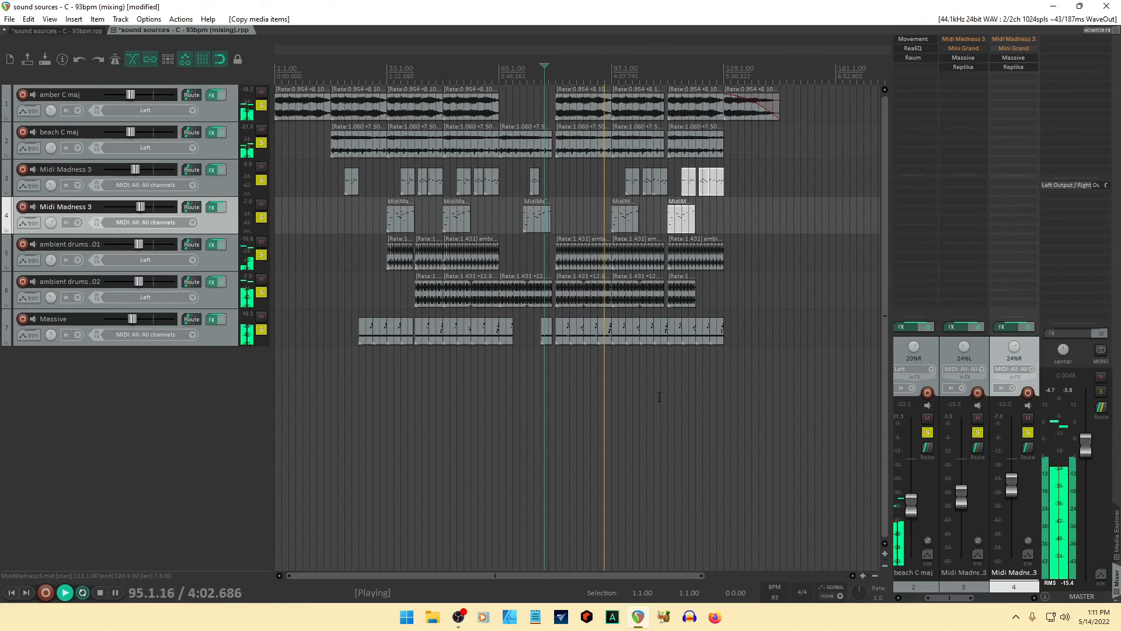
- Copy track 3's first MIDI item to 85.1.00
{"action": "left_click", "coordinate": [353, 187]}
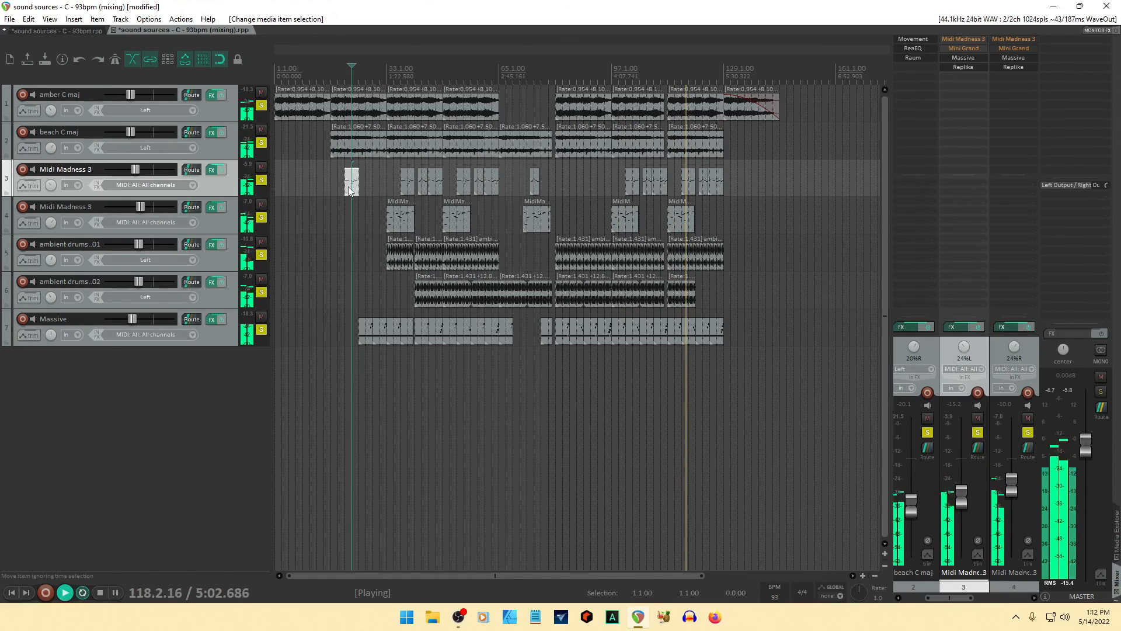
{"action": "left_click_drag", "start_coordinate": [349, 191], "coordinate": [572, 192]}
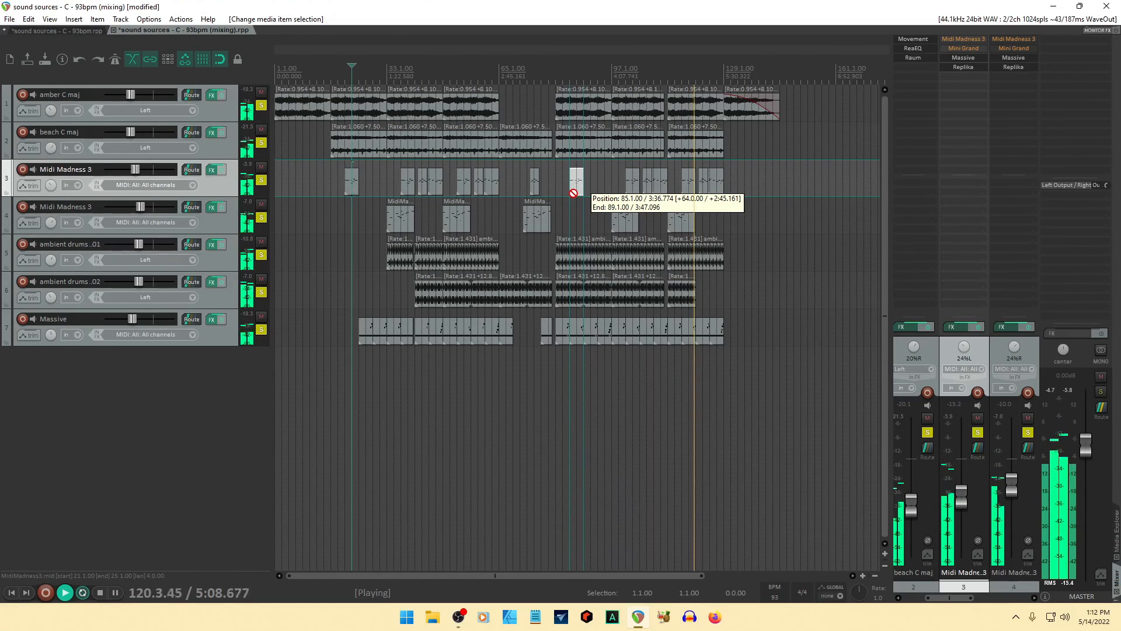
{"action": "left_click_drag", "start_coordinate": [575, 193], "coordinate": [576, 194]}
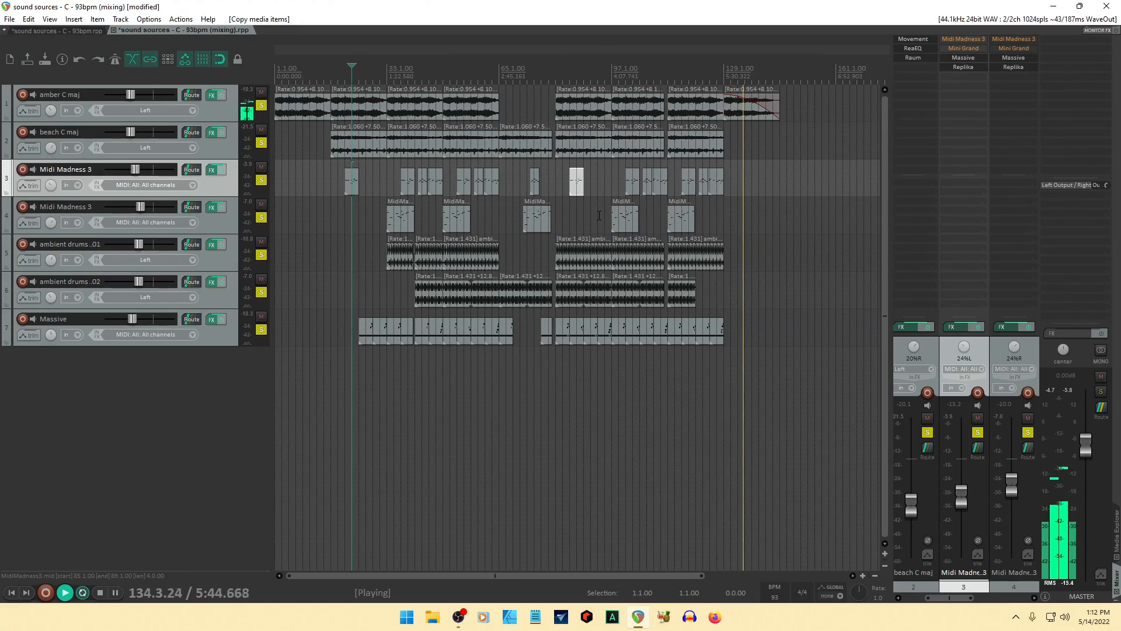
- Stop playback and unsolo all tracks
{"action": "key", "text": "space"}
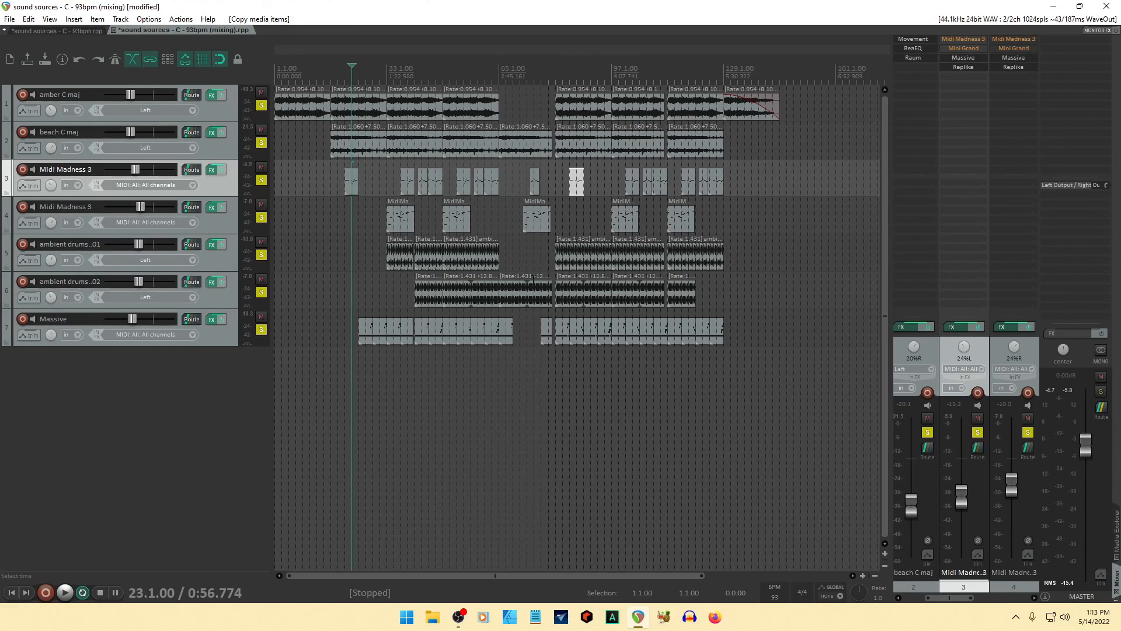
{"action": "scroll", "coordinate": [533, 280], "scroll_direction": "down", "scroll_amount": 2}
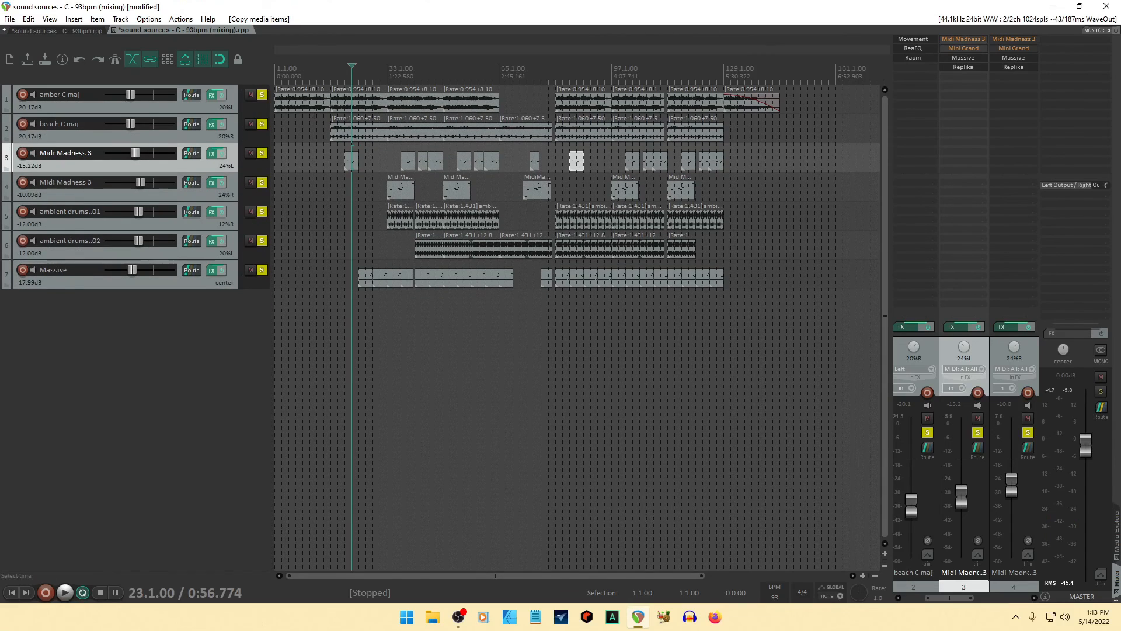
{"action": "left_click", "coordinate": [261, 94]}
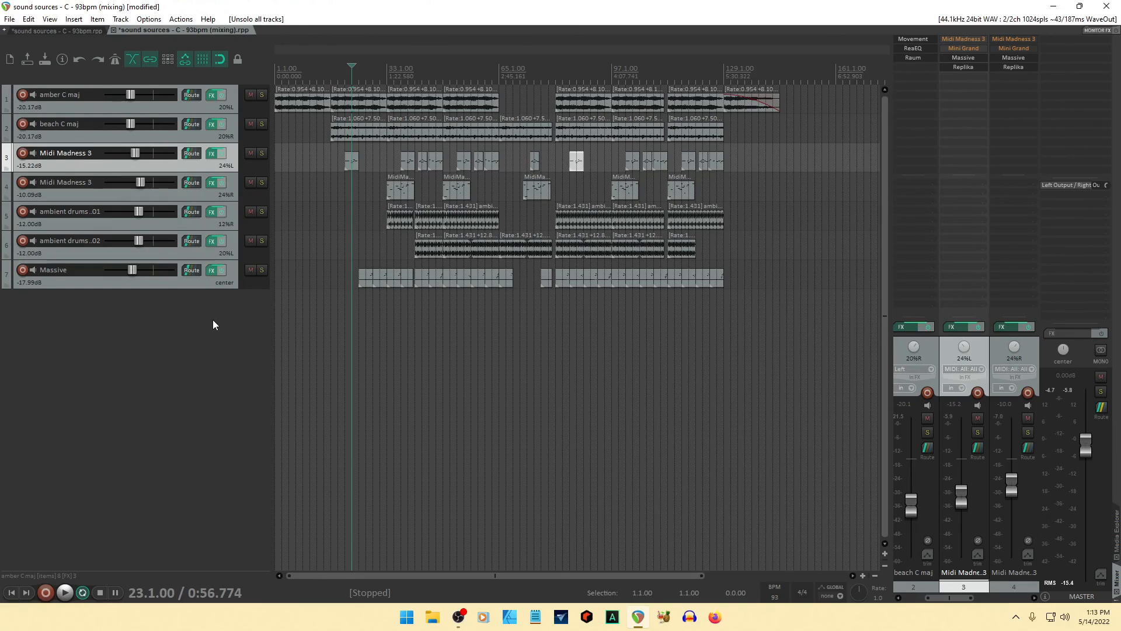